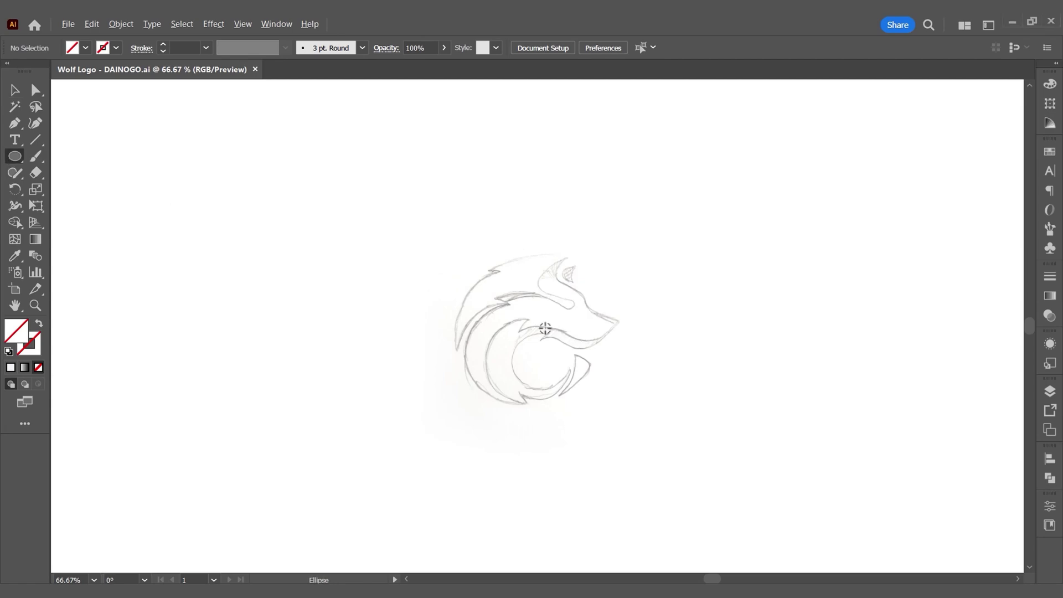
- Draw a 20 px circle near the middle of the wolf sketch and give it a black stroke
{"action": "left_click", "coordinate": [545, 328]}
{"action": "type", "text": "20"}
{"action": "key", "text": "Return"}
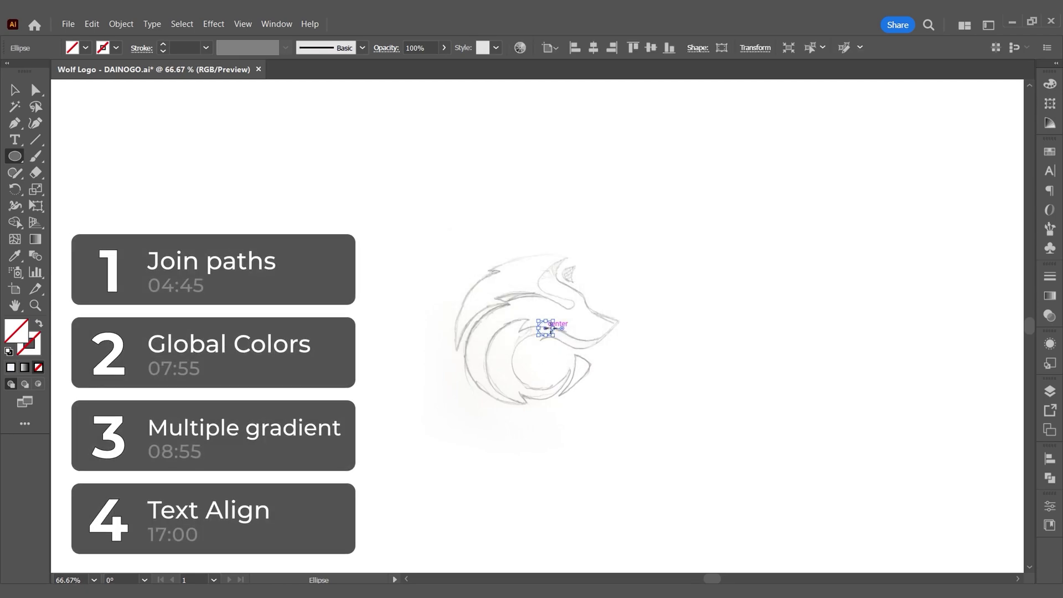
{"action": "left_click", "coordinate": [117, 47]}
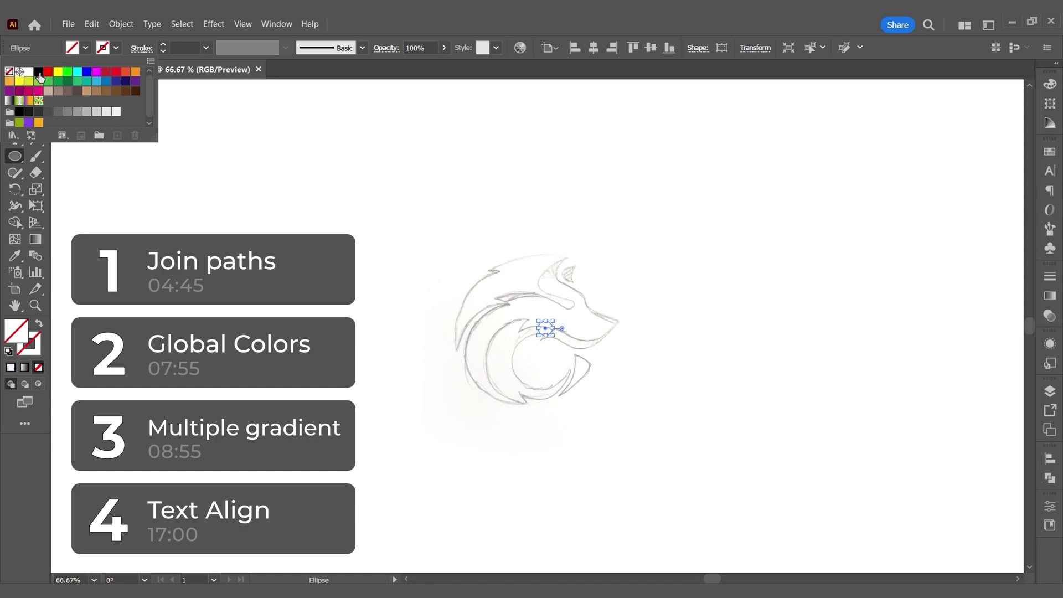
{"action": "left_click", "coordinate": [41, 78]}
{"action": "key", "text": "ctrl+shift+a"}
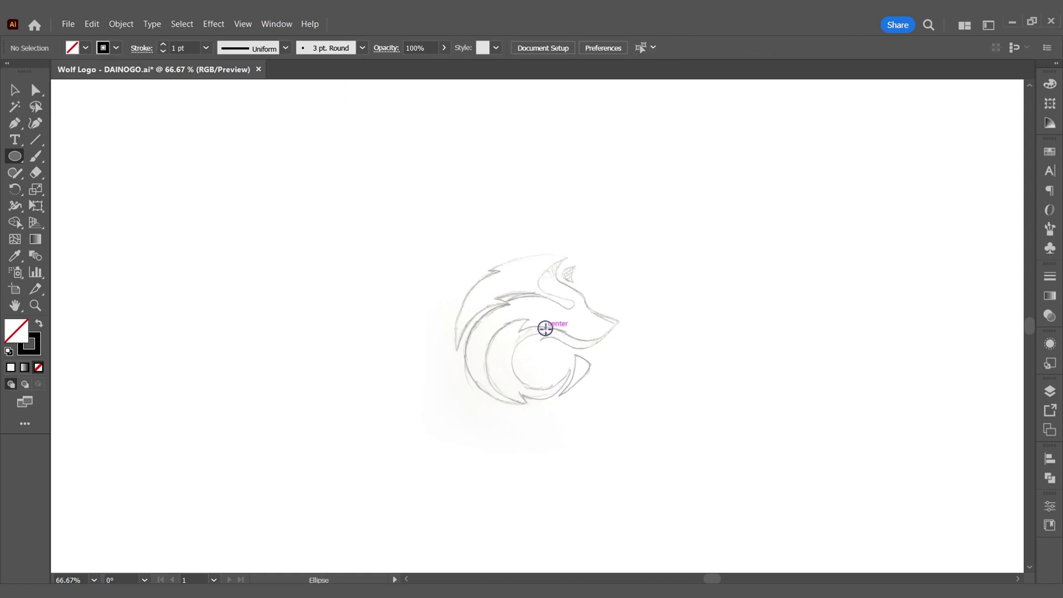
- Draw three progressively larger circles concentric with the first one, making the middle of the three 50 px wide
{"action": "left_click", "coordinate": [545, 329]}
{"action": "type", "text": "45"}
{"action": "key", "text": "Return"}
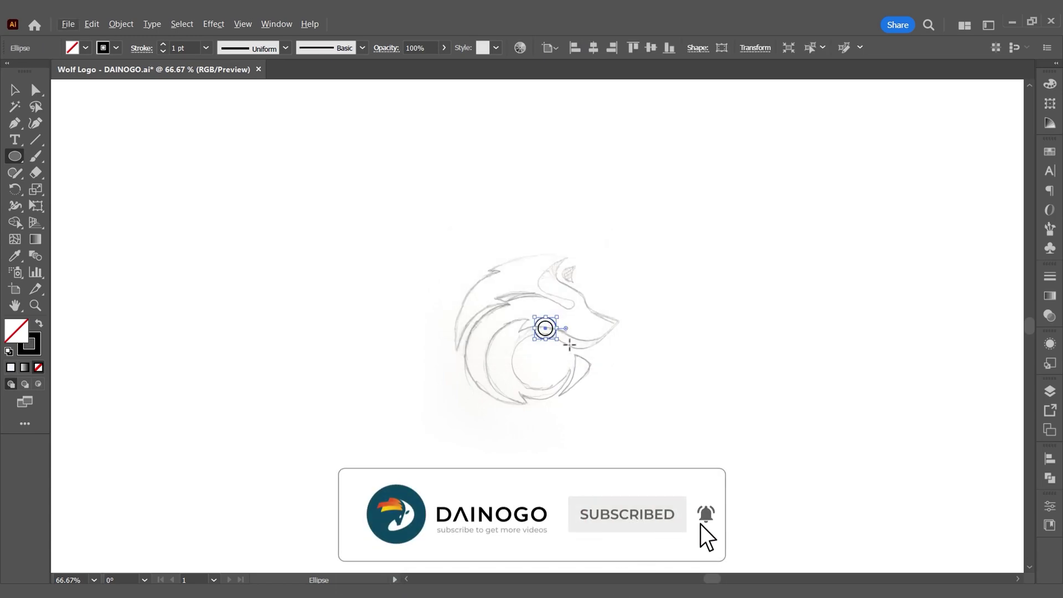
{"action": "key", "text": "ctrl+shift+a"}
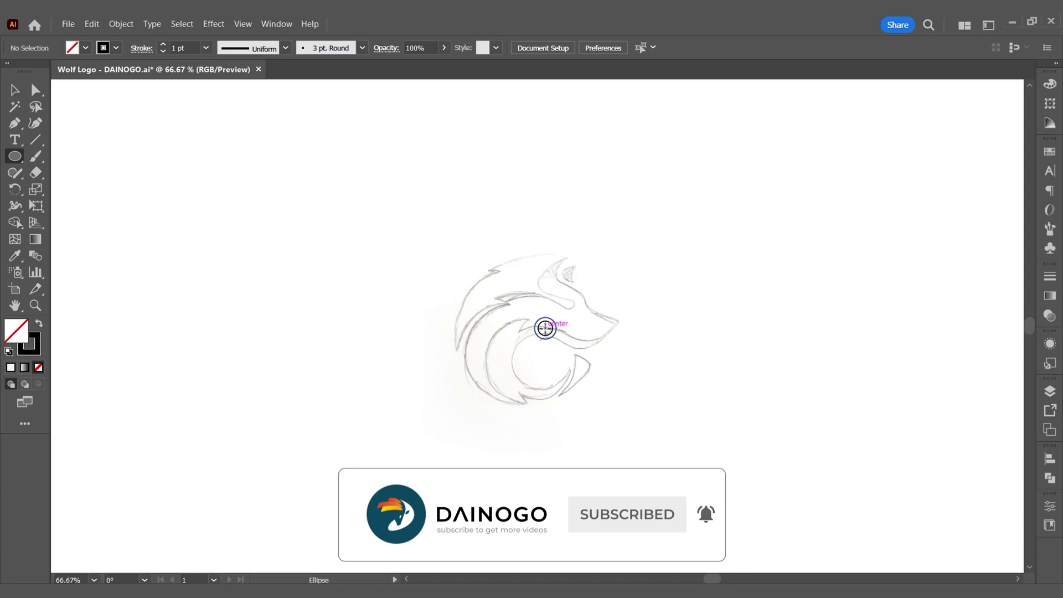
{"action": "left_click", "coordinate": [545, 328]}
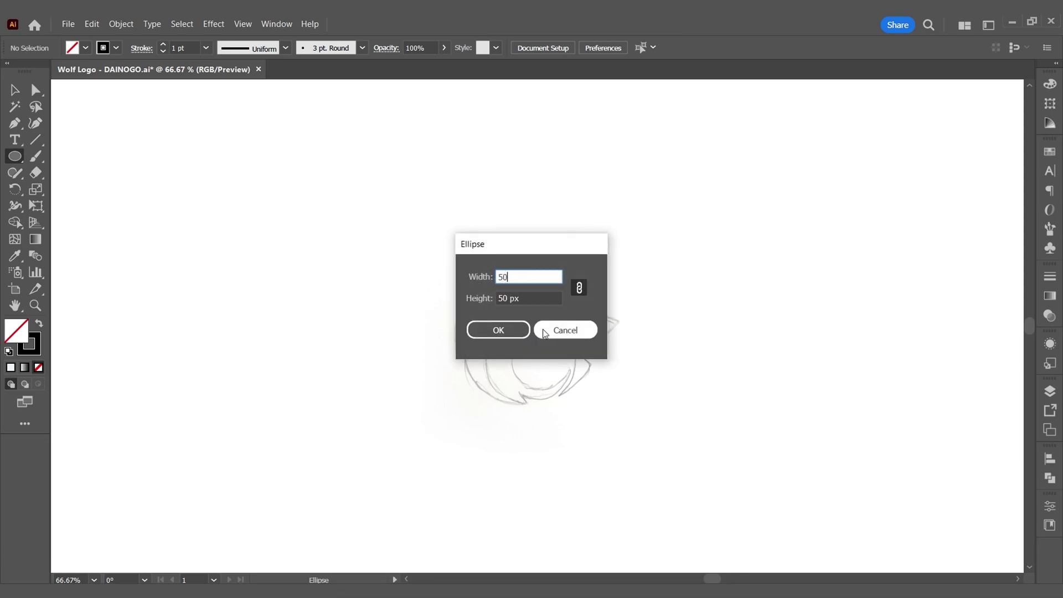
{"action": "type", "text": "50"}
{"action": "key", "text": "Return"}
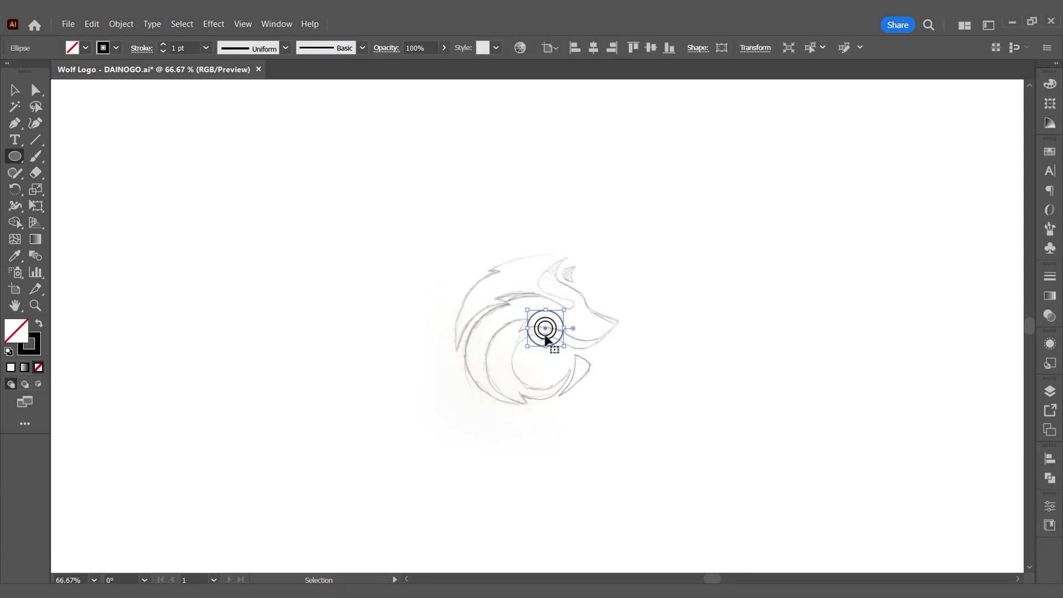
{"action": "key", "text": "ctrl+shift+a"}
{"action": "left_click", "coordinate": [545, 327]}
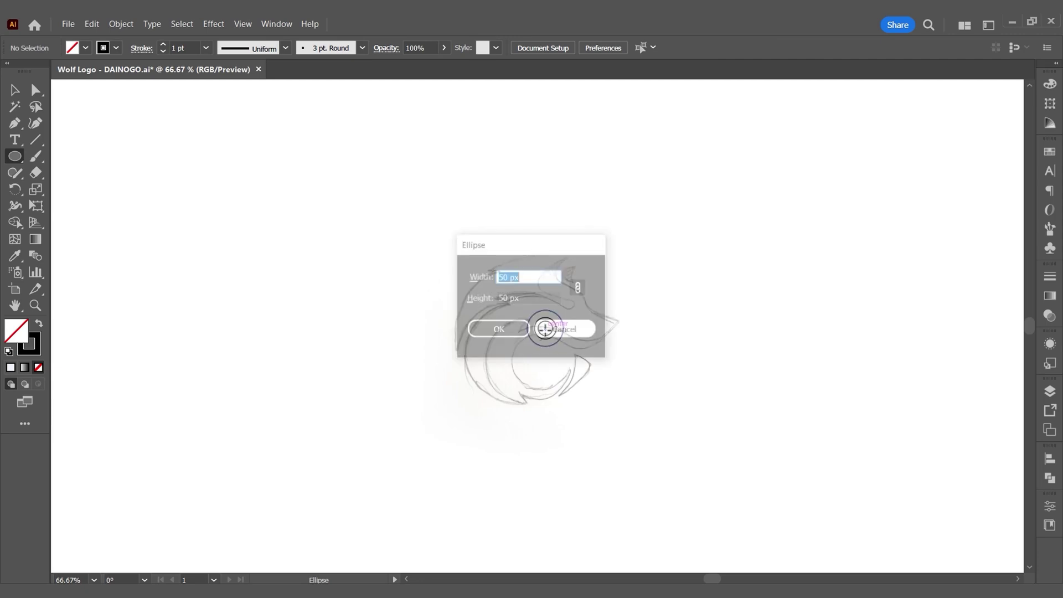
{"action": "key", "text": "Return"}
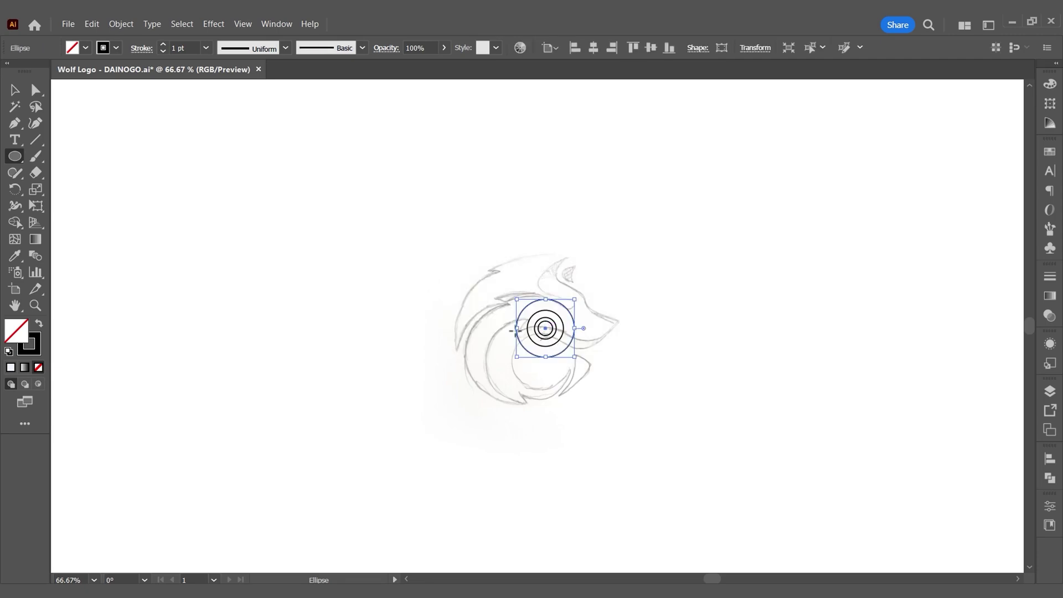
- Scale all four concentric circles up together so they match the proportions of the wolf sketch
{"action": "key", "text": "v"}
{"action": "mouse_move", "coordinate": [575, 356]}
{"action": "left_mouse_down"}
{"action": "mouse_move", "coordinate": [729, 512]}
{"action": "mouse_move", "coordinate": [576, 385]}
{"action": "mouse_move", "coordinate": [642, 447]}
{"action": "left_mouse_up"}
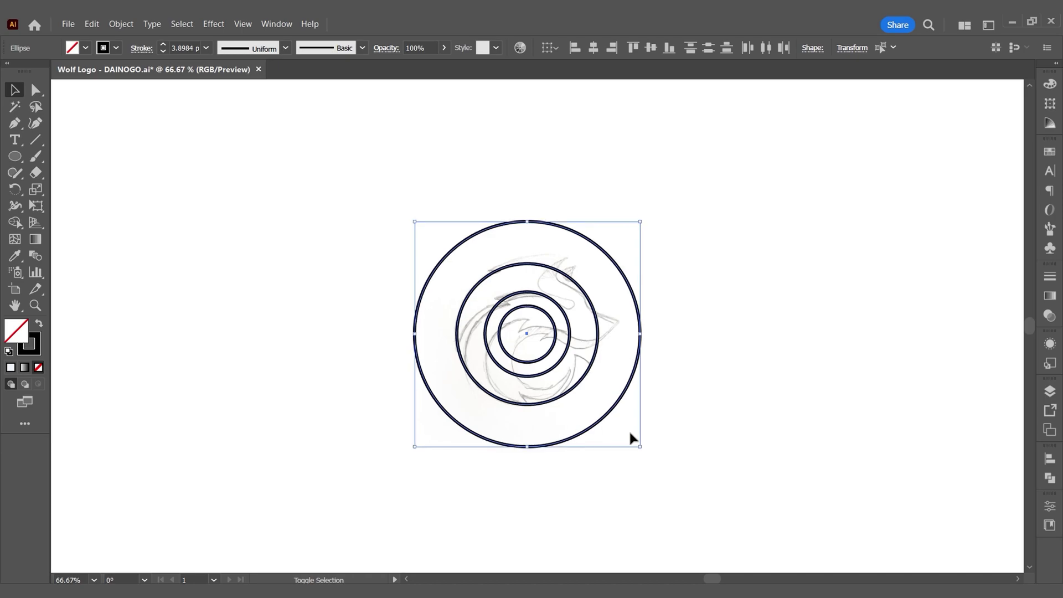
- Set the stroke weight of the four circles to 0.5 pt and save the document
{"action": "left_click", "coordinate": [206, 48]}
{"action": "left_click", "coordinate": [225, 77]}
{"action": "left_click", "coordinate": [624, 139]}
{"action": "key", "text": "ctrl+s"}
- Move the largest circle so its upper arc follows the outline of the wolf's head and back in the sketch
{"action": "scroll", "coordinate": [510, 301], "scroll_direction": "up", "scroll_amount": 1}
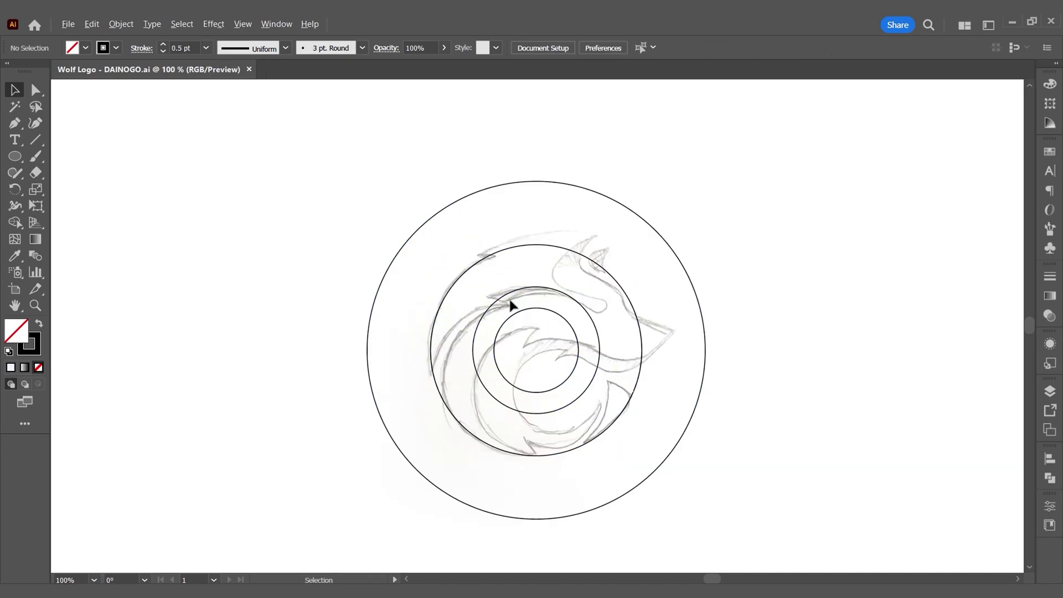
{"action": "scroll", "coordinate": [526, 247], "scroll_direction": "up", "scroll_amount": 1}
{"action": "left_click_drag", "start_coordinate": [553, 147], "coordinate": [586, 233]}
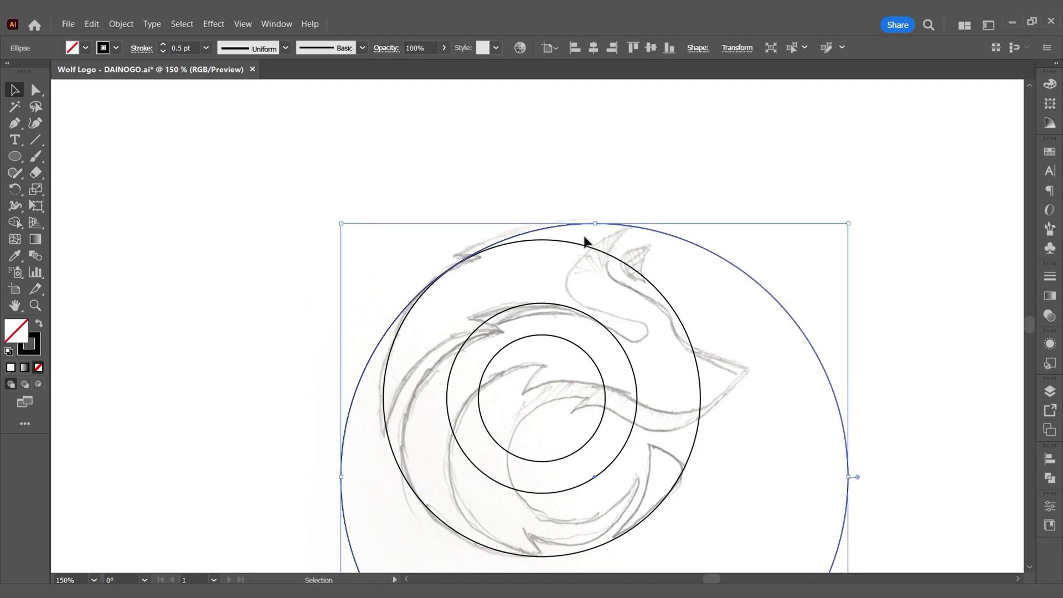
{"action": "scroll", "coordinate": [369, 299], "scroll_direction": "up", "scroll_amount": 5}
{"action": "mouse_move", "coordinate": [372, 295]}
{"action": "left_mouse_down"}
{"action": "mouse_move", "coordinate": [385, 303]}
{"action": "mouse_move", "coordinate": [373, 297]}
{"action": "left_mouse_up"}
{"action": "scroll", "coordinate": [427, 328], "scroll_direction": "down", "scroll_amount": 4}
{"action": "left_click", "coordinate": [427, 328]}
{"action": "scroll", "coordinate": [421, 325], "scroll_direction": "down", "scroll_amount": 3}
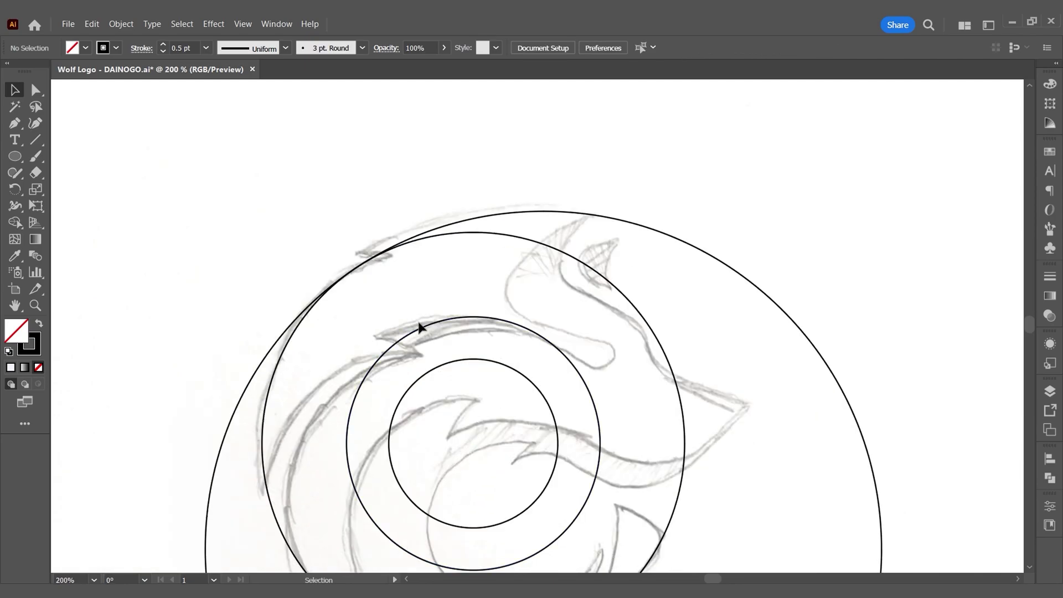
- Select the circles and nudge them slightly to align the second-largest one with the sketched body outline
{"action": "left_click_drag", "start_coordinate": [258, 222], "coordinate": [477, 437]}
{"action": "scroll", "coordinate": [479, 440], "scroll_direction": "up", "scroll_amount": 2}
{"action": "left_click_drag", "start_coordinate": [551, 423], "coordinate": [547, 425]}
{"action": "scroll", "coordinate": [547, 426], "scroll_direction": "down", "scroll_amount": 2}
{"action": "scroll", "coordinate": [540, 229], "scroll_direction": "up", "scroll_amount": 1}
{"action": "scroll", "coordinate": [459, 540], "scroll_direction": "up", "scroll_amount": 2}
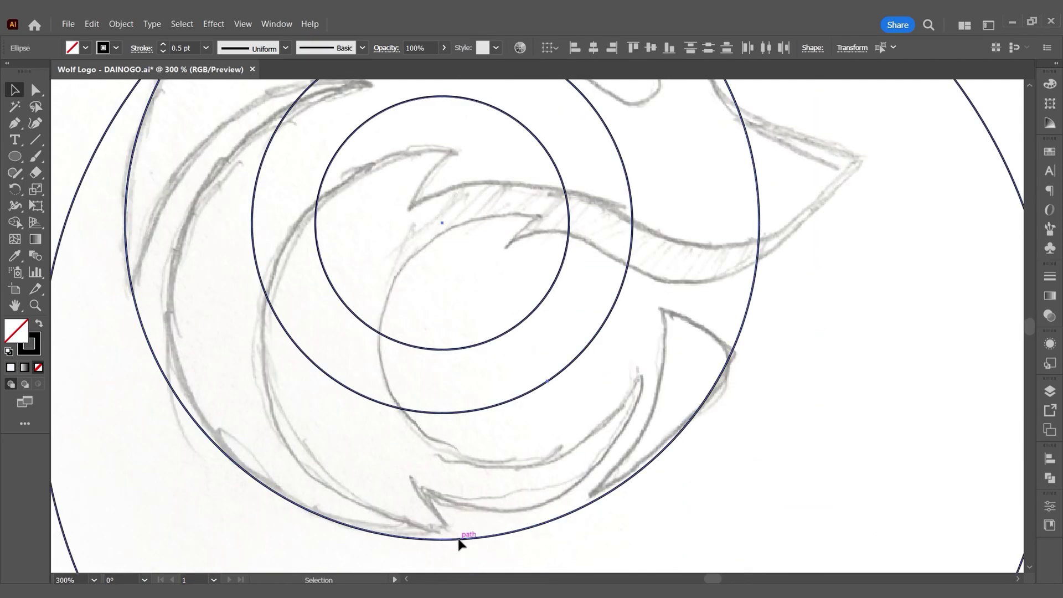
- Move the two inner circles to fit the sketched lower body and inner curl, and save the document
{"action": "scroll", "coordinate": [459, 534], "scroll_direction": "down", "scroll_amount": 2}
{"action": "left_click", "coordinate": [471, 501]}
{"action": "scroll", "coordinate": [481, 464], "scroll_direction": "up", "scroll_amount": 1}
{"action": "scroll", "coordinate": [483, 358], "scroll_direction": "down", "scroll_amount": 4}
{"action": "left_click_drag", "start_coordinate": [488, 425], "coordinate": [487, 490]}
{"action": "left_click_drag", "start_coordinate": [486, 395], "coordinate": [520, 448]}
{"action": "left_click", "coordinate": [494, 430]}
{"action": "scroll", "coordinate": [537, 394], "scroll_direction": "down", "scroll_amount": 1}
{"action": "key", "text": "ctrl+s"}
{"action": "scroll", "coordinate": [515, 411], "scroll_direction": "left", "scroll_amount": 2}
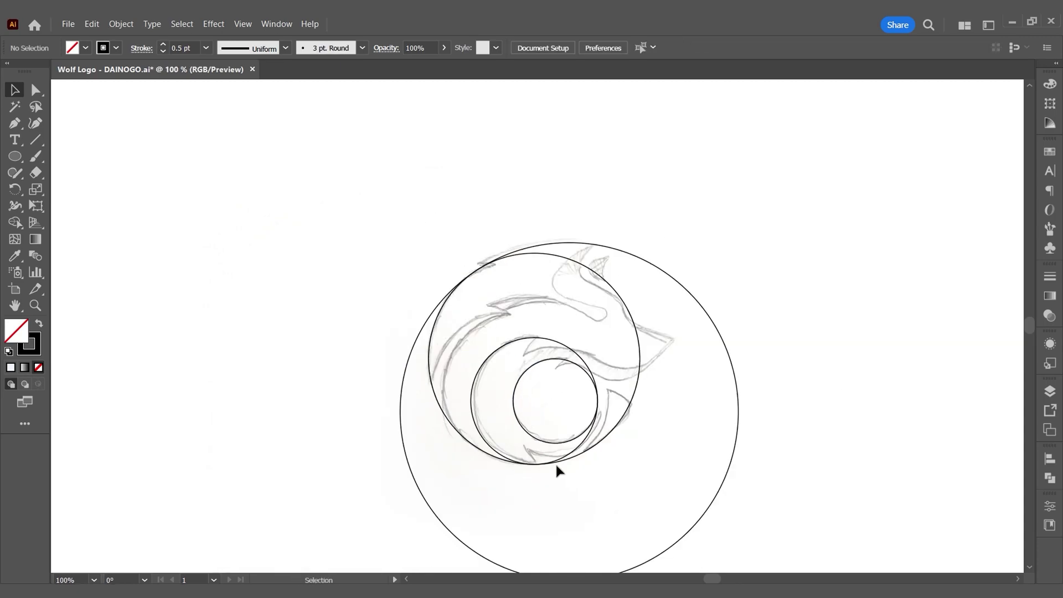
{"action": "scroll", "coordinate": [559, 459], "scroll_direction": "down", "scroll_amount": 2}
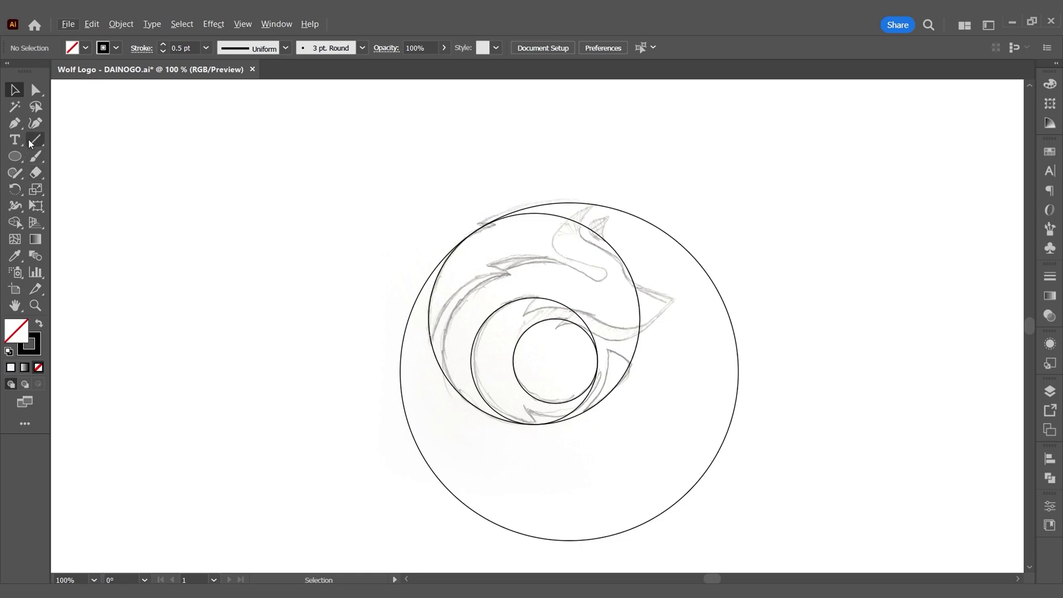
- Draw a small circle about 17 px wide over the rounded end of the sketched cheek shape
{"action": "left_click", "coordinate": [14, 123]}
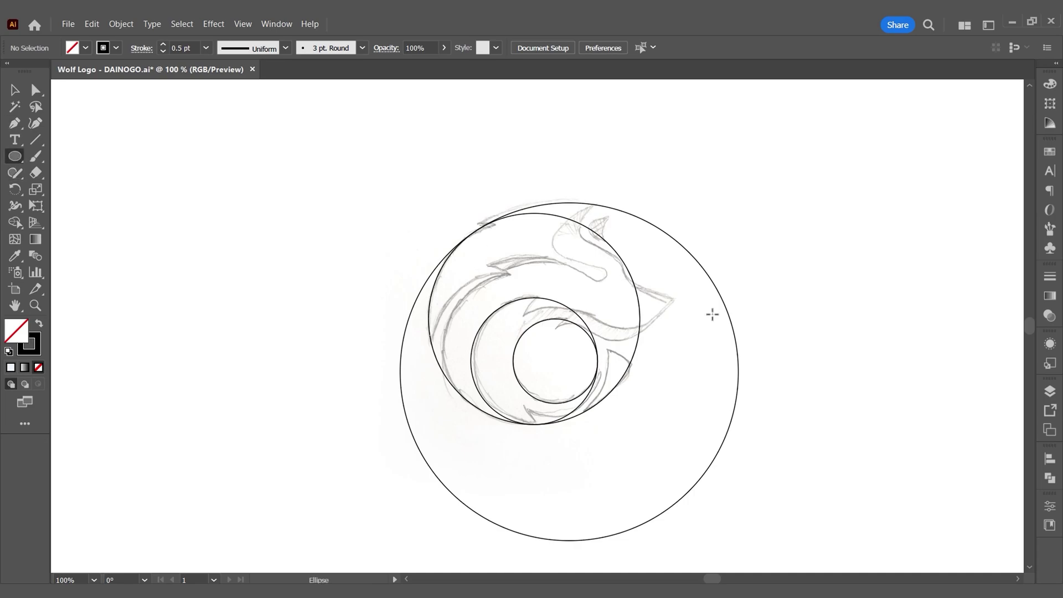
{"action": "scroll", "coordinate": [649, 277], "scroll_direction": "up", "scroll_amount": 2}
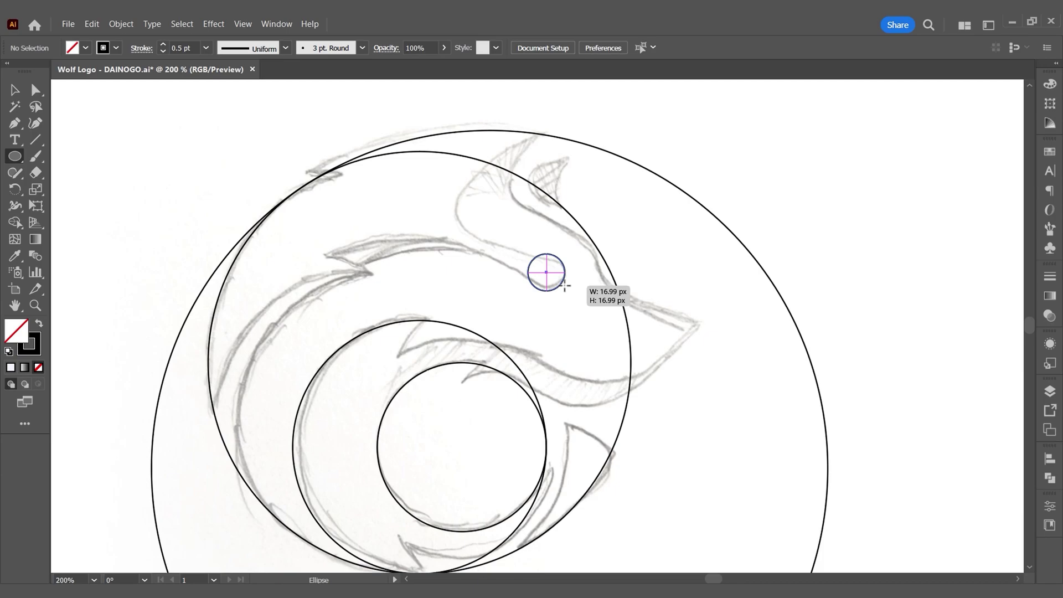
{"action": "left_click_drag", "start_coordinate": [562, 286], "coordinate": [564, 285]}
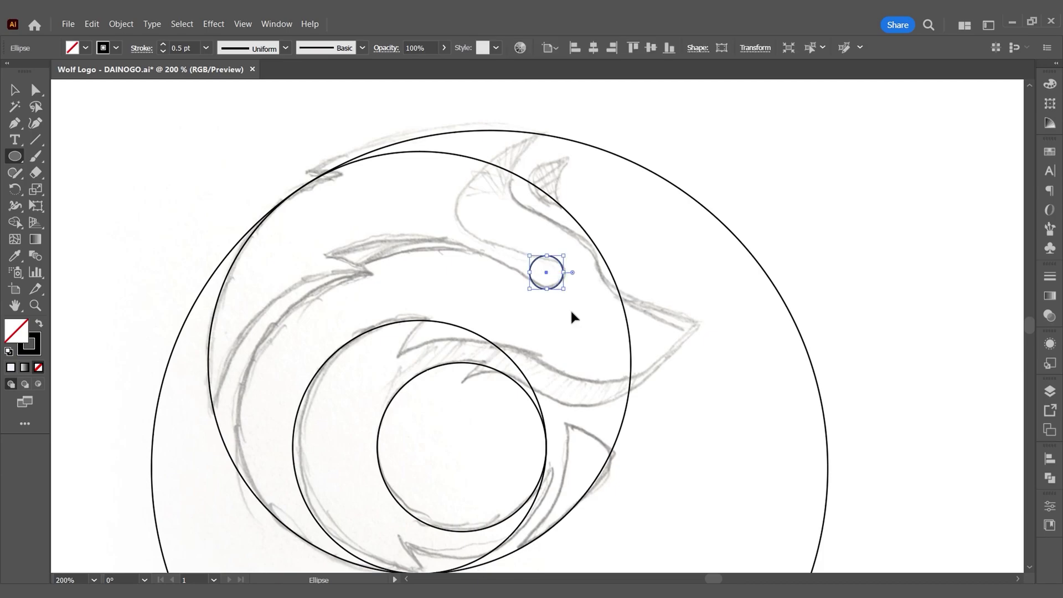
{"action": "key", "text": "ctrl+shift+a"}
{"action": "scroll", "coordinate": [557, 314], "scroll_direction": "down", "scroll_amount": 2}
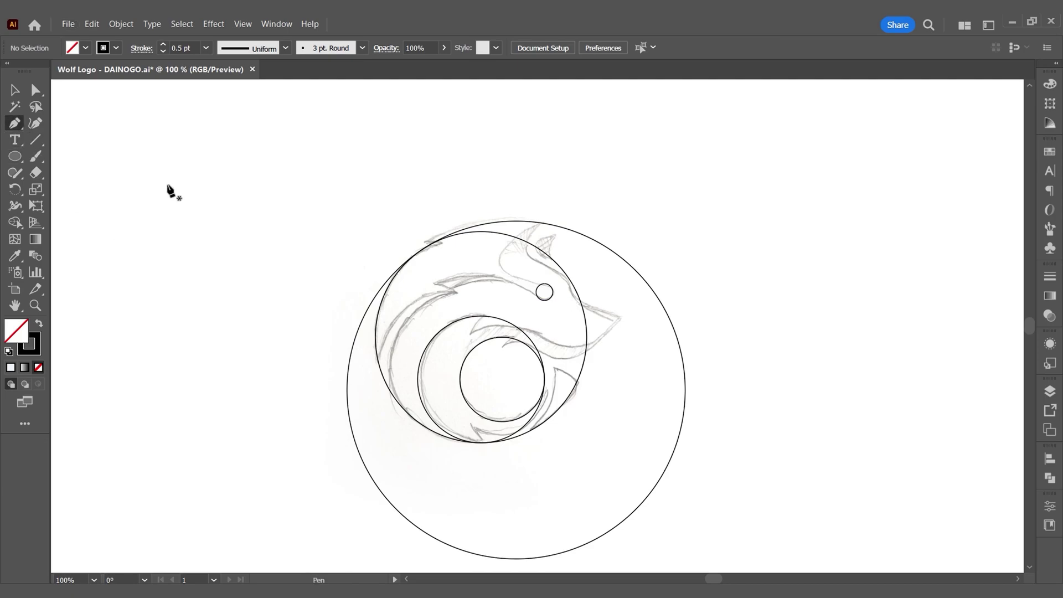
- Draw two straight lines meeting on the largest circle's right edge, one from the body circle's top and one from the small circle's centre
{"action": "left_click", "coordinate": [481, 231]}
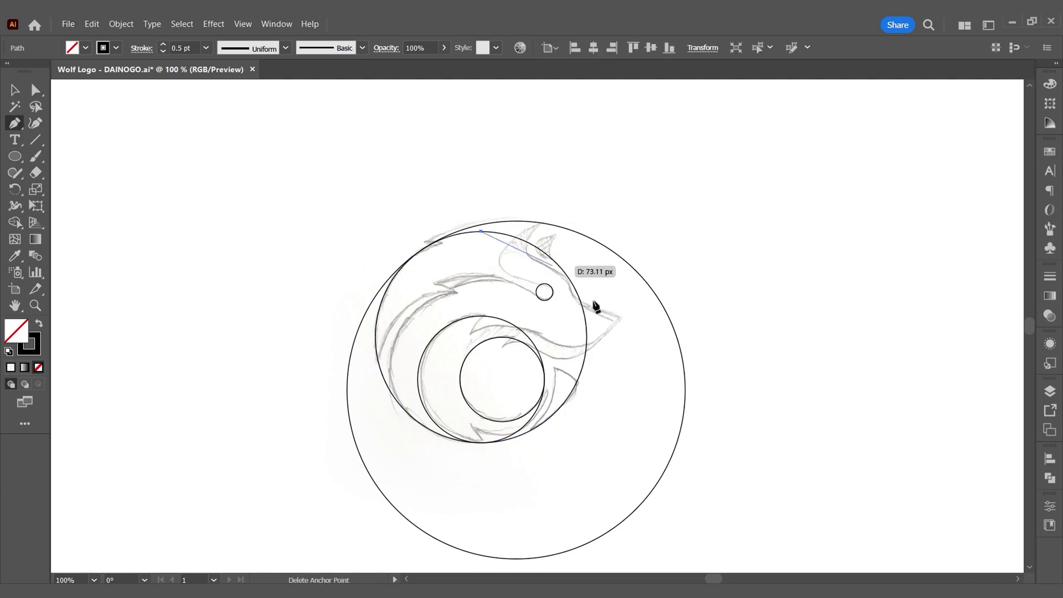
{"action": "left_click", "coordinate": [679, 339]}
{"action": "key", "text": "ctrl+shift+a"}
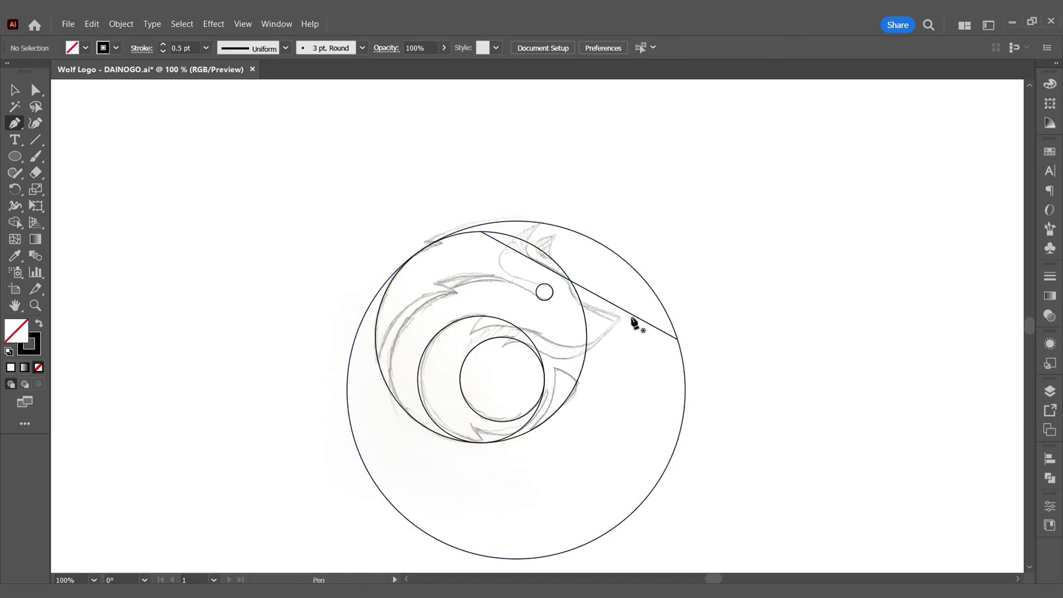
{"action": "left_click", "coordinate": [545, 292]}
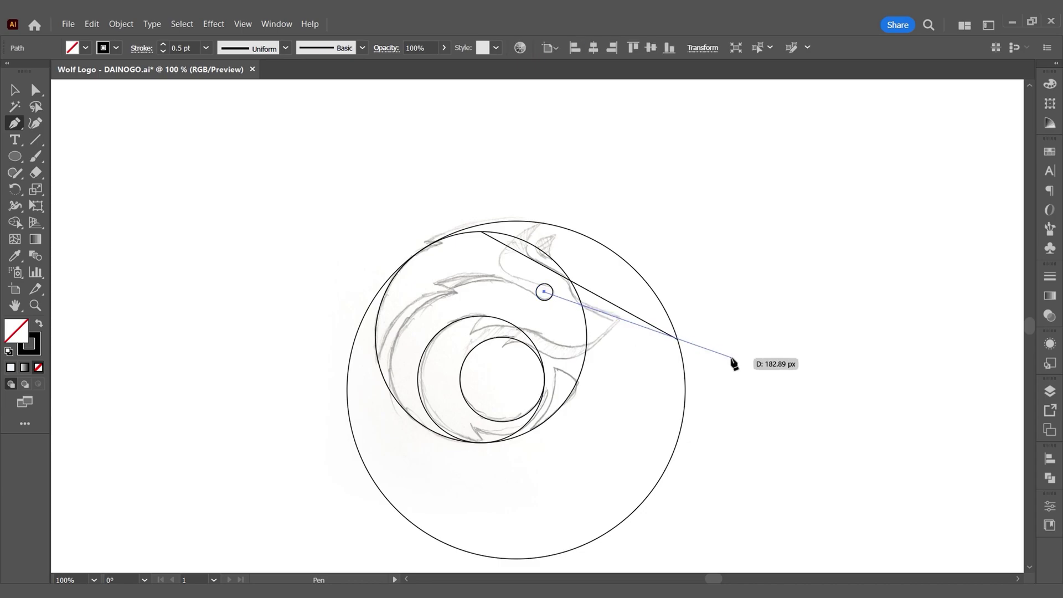
{"action": "left_click", "coordinate": [678, 338]}
{"action": "key", "text": "ctrl+shift+a"}
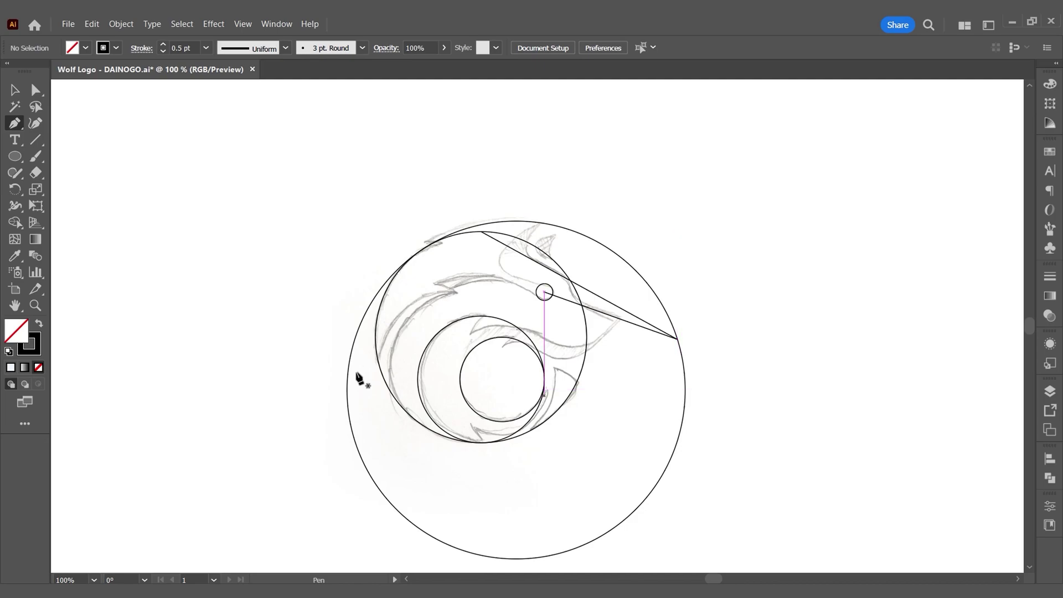
- Draw a straight jaw guide line from the nose tip diagonally down past the bottom of the body circle
{"action": "left_click", "coordinate": [620, 319]}
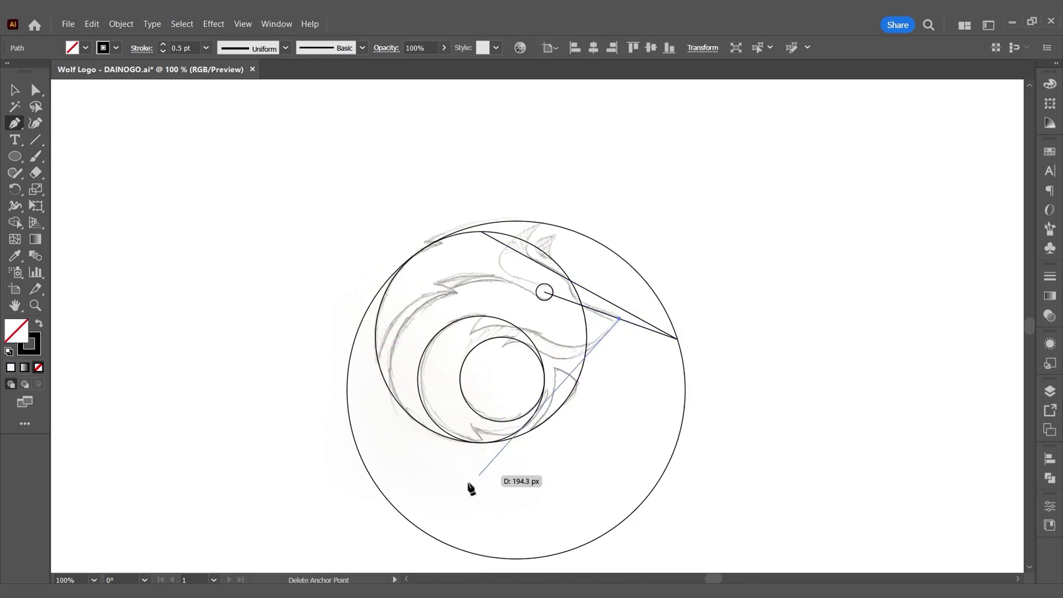
{"action": "left_click", "coordinate": [443, 501]}
{"action": "key", "text": "ctrl+shift+a"}
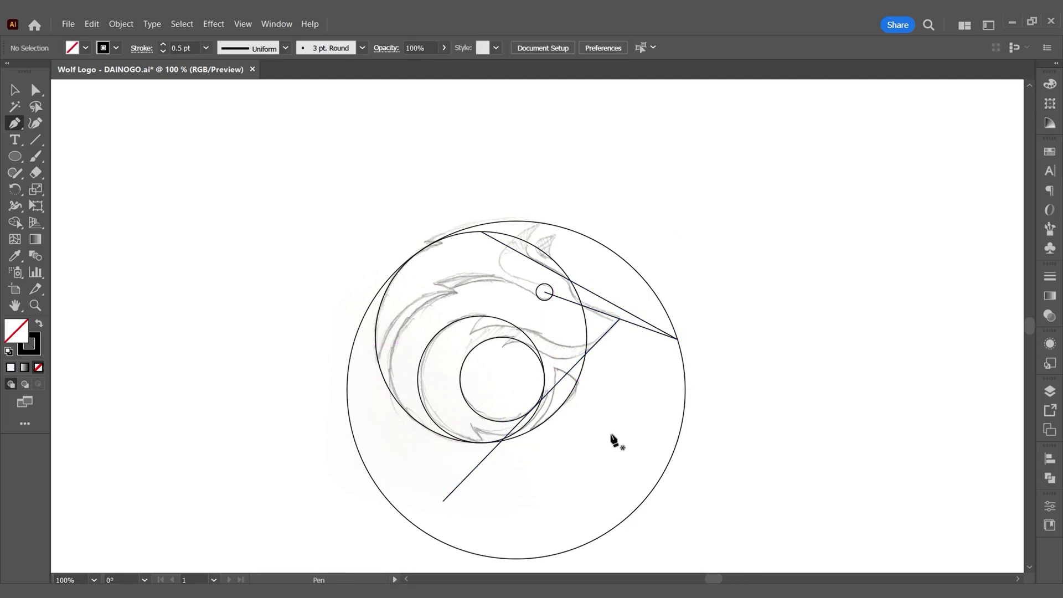
- Draw a short line along the sketched brow, connecting the forehead line to the muzzle line
{"action": "scroll", "coordinate": [585, 298], "scroll_direction": "up", "scroll_amount": 2}
{"action": "left_click", "coordinate": [552, 263]}
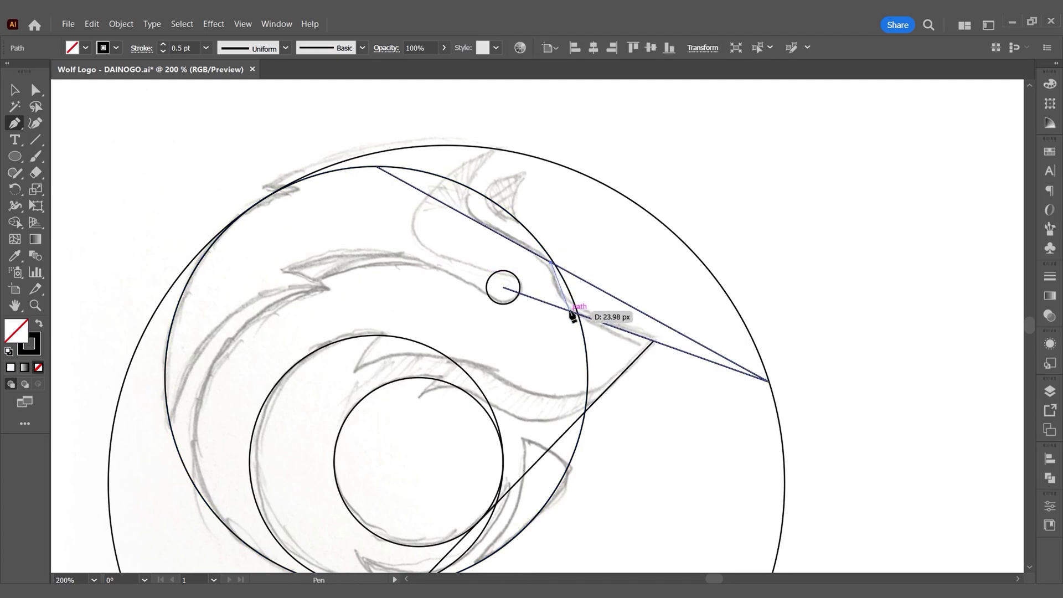
{"action": "left_click", "coordinate": [572, 316]}
{"action": "key", "text": "ctrl+shift+a"}
{"action": "scroll", "coordinate": [591, 264], "scroll_direction": "down", "scroll_amount": 1}
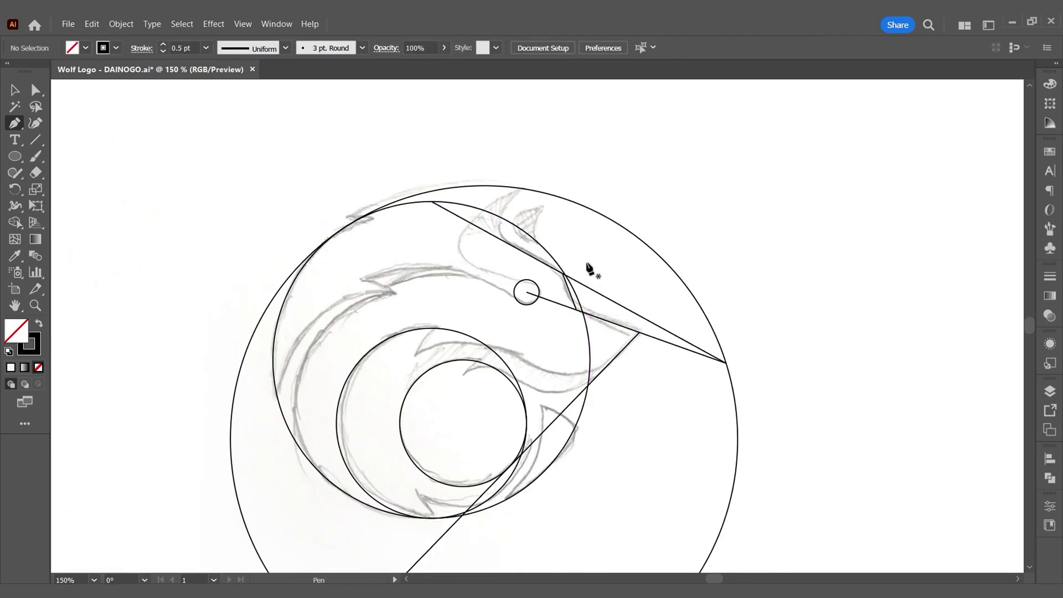
- Trace the front edge of the ear with a Pen curve from the ear tip to the forehead line
{"action": "left_click", "coordinate": [522, 188]}
{"action": "left_click_drag", "start_coordinate": [521, 251], "coordinate": [567, 275]}
{"action": "scroll", "coordinate": [551, 229], "scroll_direction": "up", "scroll_amount": 2}
{"action": "left_click_drag", "start_coordinate": [584, 318], "coordinate": [590, 310]}
{"action": "scroll", "coordinate": [387, 217], "scroll_direction": "down", "scroll_amount": 1}
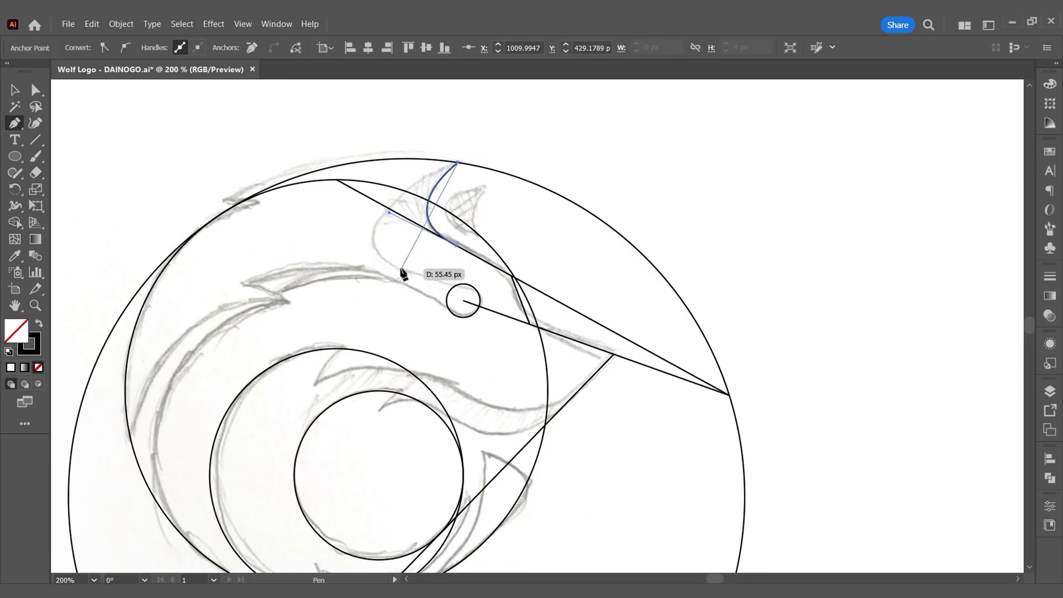
- Trace the ear's back edge with a Pen curve from the ear tip around to the top of the small circle
{"action": "scroll", "coordinate": [471, 305], "scroll_direction": "up", "scroll_amount": 2}
{"action": "left_click", "coordinate": [396, 267]}
{"action": "left_click_drag", "start_coordinate": [464, 284], "coordinate": [484, 284]}
{"action": "left_click_drag", "start_coordinate": [552, 295], "coordinate": [552, 295]}
{"action": "scroll", "coordinate": [467, 313], "scroll_direction": "down", "scroll_amount": 2}
{"action": "left_click", "coordinate": [483, 289]}
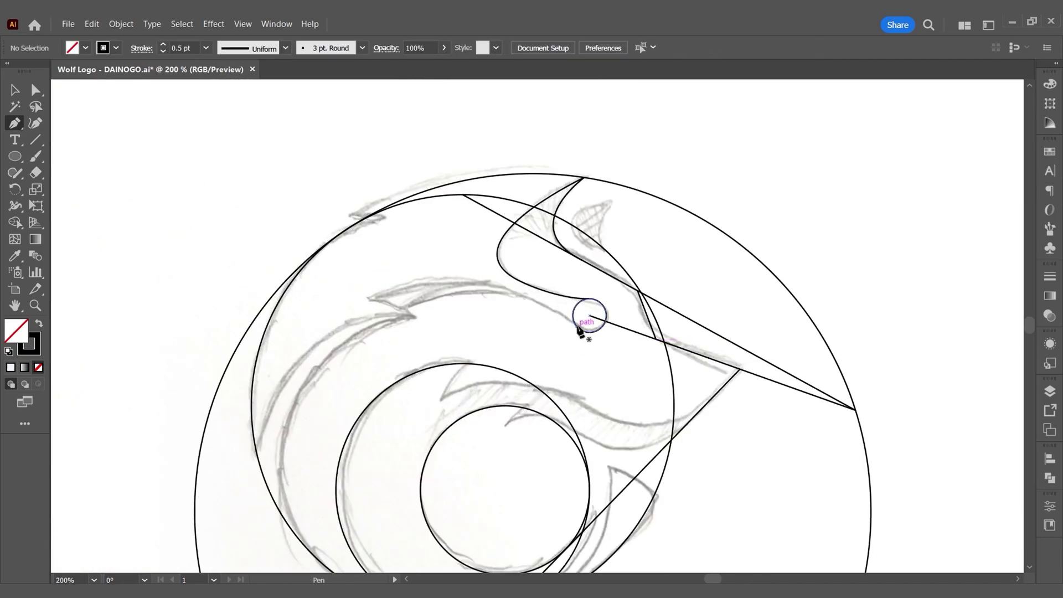
- Trace the upper fur contour from the small circle to the pointed tuft, into its notch and down to the body circle's left side
{"action": "left_click_drag", "start_coordinate": [382, 292], "coordinate": [273, 348]}
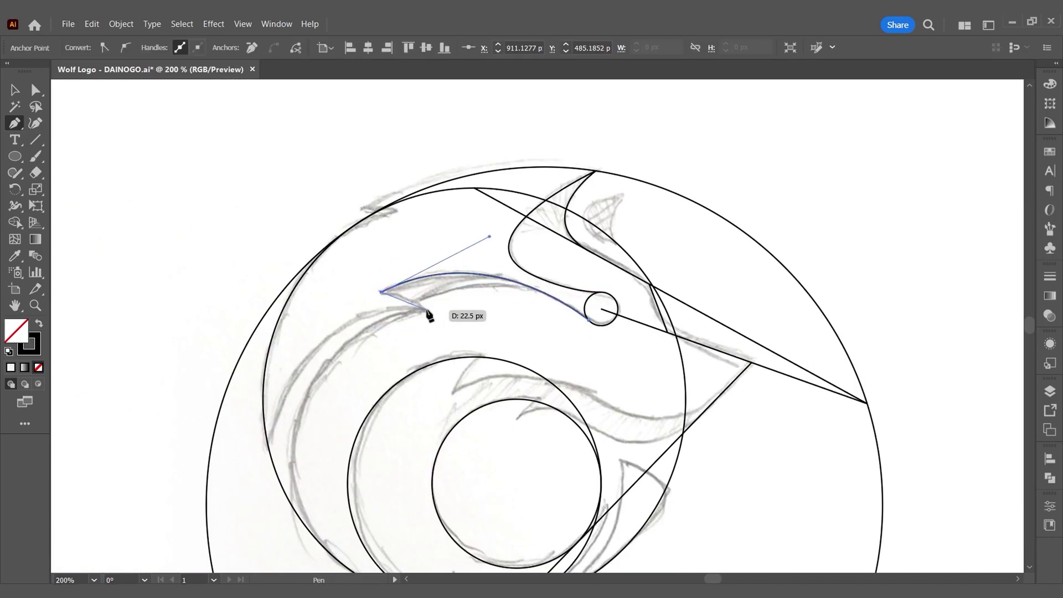
{"action": "left_click_drag", "start_coordinate": [429, 309], "coordinate": [457, 330]}
{"action": "scroll", "coordinate": [423, 306], "scroll_direction": "down", "scroll_amount": 2}
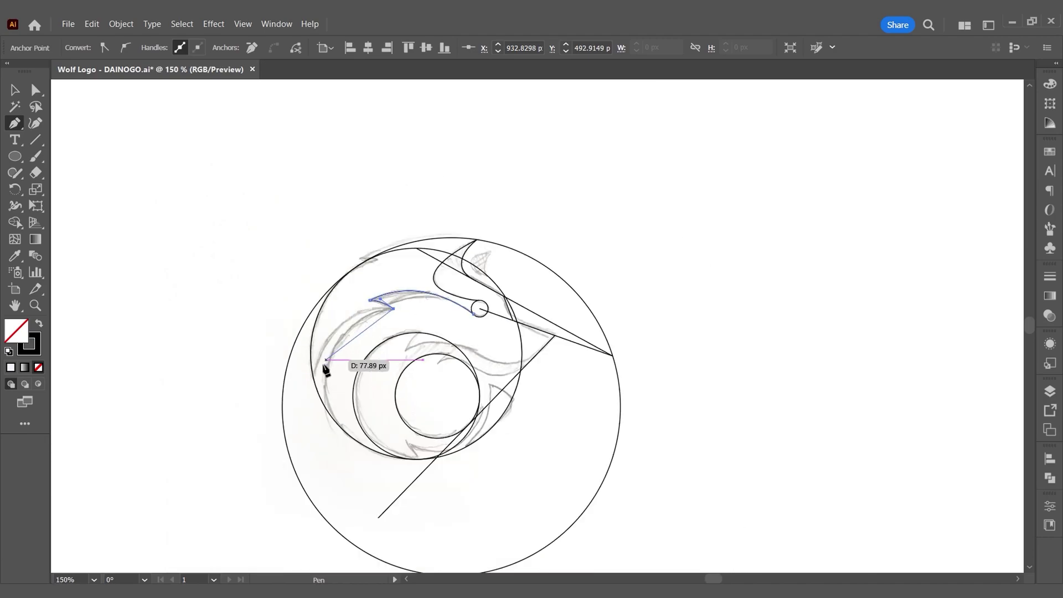
{"action": "left_click_drag", "start_coordinate": [314, 377], "coordinate": [302, 453]}
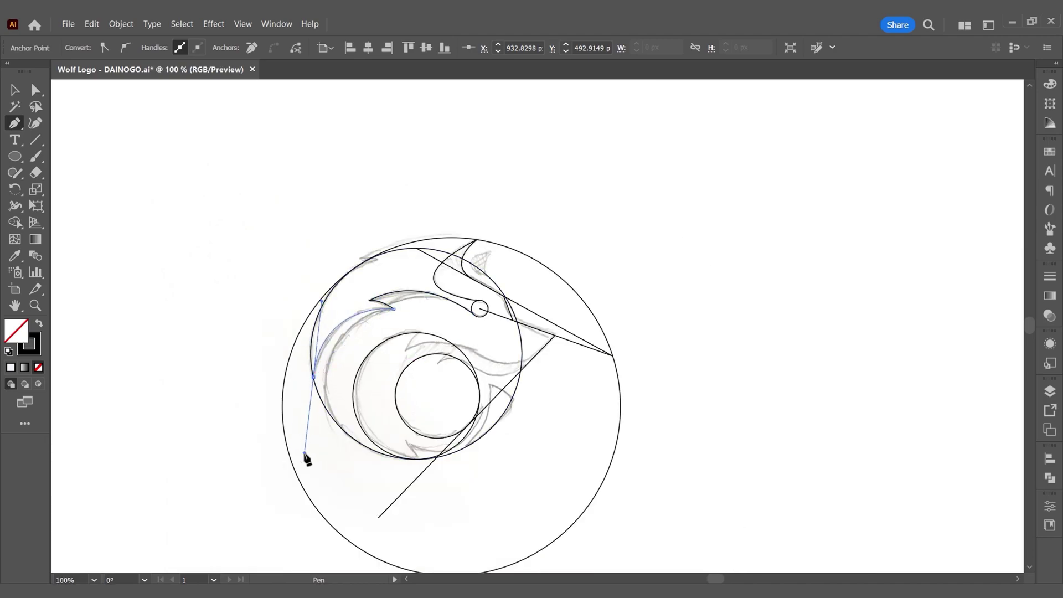
{"action": "left_click", "coordinate": [341, 356], "text": "ctrl"}
- Trace a second fur curve from the tuft's notch around to the lower left of the body circle
{"action": "scroll", "coordinate": [354, 349], "scroll_direction": "up", "scroll_amount": 1}
{"action": "left_click", "coordinate": [428, 218]}
{"action": "left_click_drag", "start_coordinate": [332, 300], "coordinate": [313, 375]}
{"action": "left_click", "coordinate": [386, 424]}
{"action": "left_click", "coordinate": [392, 390], "text": "ctrl"}
- Trace the lower edge of the upper fur tuft with a curve from the fur contour back to the notch
{"action": "scroll", "coordinate": [426, 238], "scroll_direction": "up", "scroll_amount": 1}
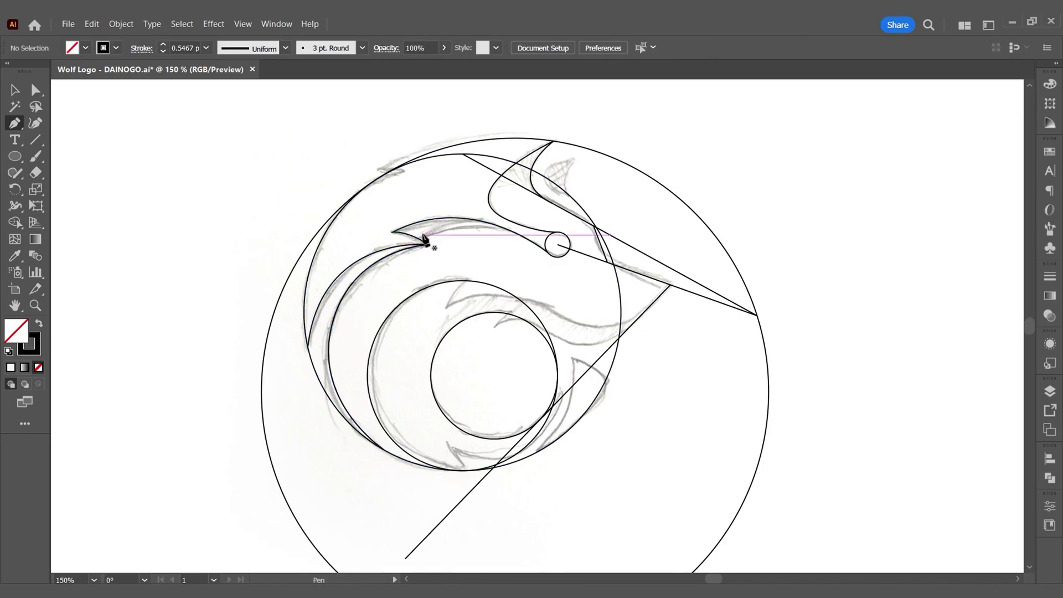
{"action": "scroll", "coordinate": [461, 236], "scroll_direction": "up", "scroll_amount": 1}
{"action": "left_click", "coordinate": [527, 229]}
{"action": "left_click_drag", "start_coordinate": [396, 236], "coordinate": [335, 272]}
{"action": "left_click", "coordinate": [505, 273], "text": "ctrl"}
- Trace the lower fur tuft with a curve from the body circle's bottom to its tip and back along its upper edge
{"action": "scroll", "coordinate": [504, 269], "scroll_direction": "down", "scroll_amount": 2}
{"action": "scroll", "coordinate": [566, 361], "scroll_direction": "up", "scroll_amount": 1}
{"action": "scroll", "coordinate": [487, 409], "scroll_direction": "up", "scroll_amount": 1}
{"action": "left_click_drag", "start_coordinate": [393, 420], "coordinate": [480, 415]}
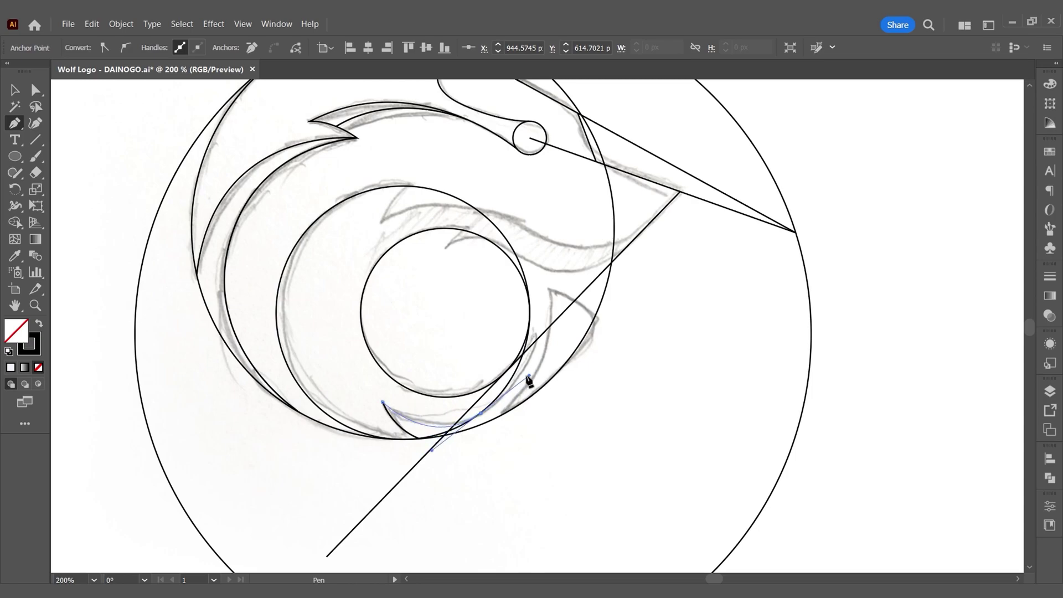
{"action": "left_click", "coordinate": [540, 339], "text": "ctrl"}
- Trace the chest tuft with two curves from its pointed tip, one down to the body circle and one to its outer corner
{"action": "left_click", "coordinate": [548, 289]}
{"action": "left_click_drag", "start_coordinate": [527, 386], "coordinate": [435, 466]}
{"action": "left_click", "coordinate": [592, 420], "text": "ctrl"}
{"action": "left_click", "coordinate": [549, 289]}
{"action": "left_click_drag", "start_coordinate": [592, 322], "coordinate": [602, 349]}
{"action": "left_click", "coordinate": [614, 388], "text": "ctrl"}
- Trace the upper jaw contour from the top of the middle circle to the tuft tip and in an S-curve to the diagonal jaw line
{"action": "scroll", "coordinate": [614, 391], "scroll_direction": "down", "scroll_amount": 1}
{"action": "scroll", "coordinate": [470, 302], "scroll_direction": "up", "scroll_amount": 3}
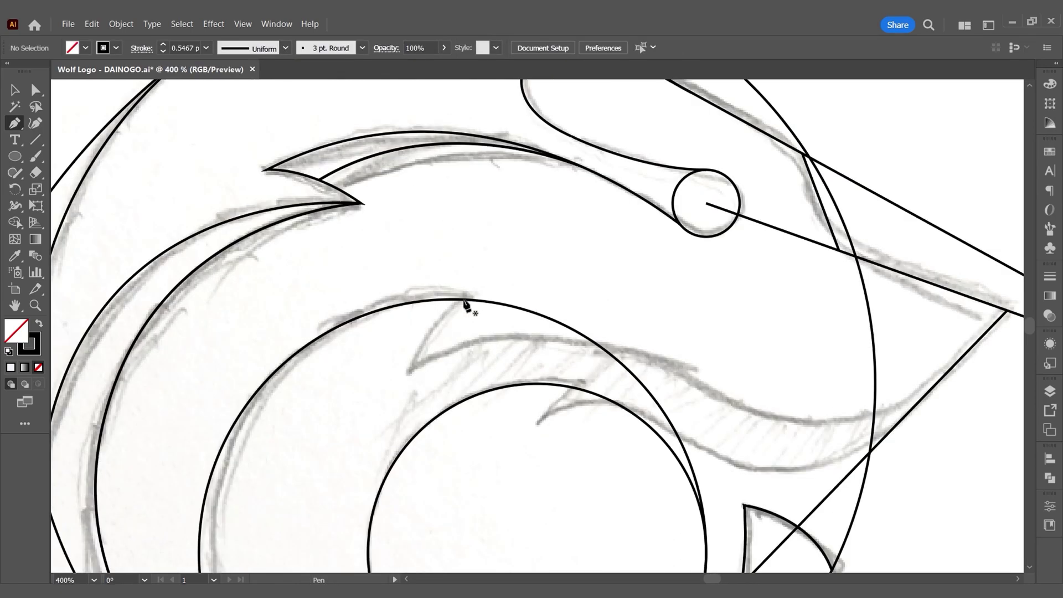
{"action": "left_click", "coordinate": [459, 300]}
{"action": "scroll", "coordinate": [457, 302], "scroll_direction": "down", "scroll_amount": 2}
{"action": "left_click_drag", "start_coordinate": [433, 363], "coordinate": [434, 362]}
{"action": "left_click", "coordinate": [434, 336]}
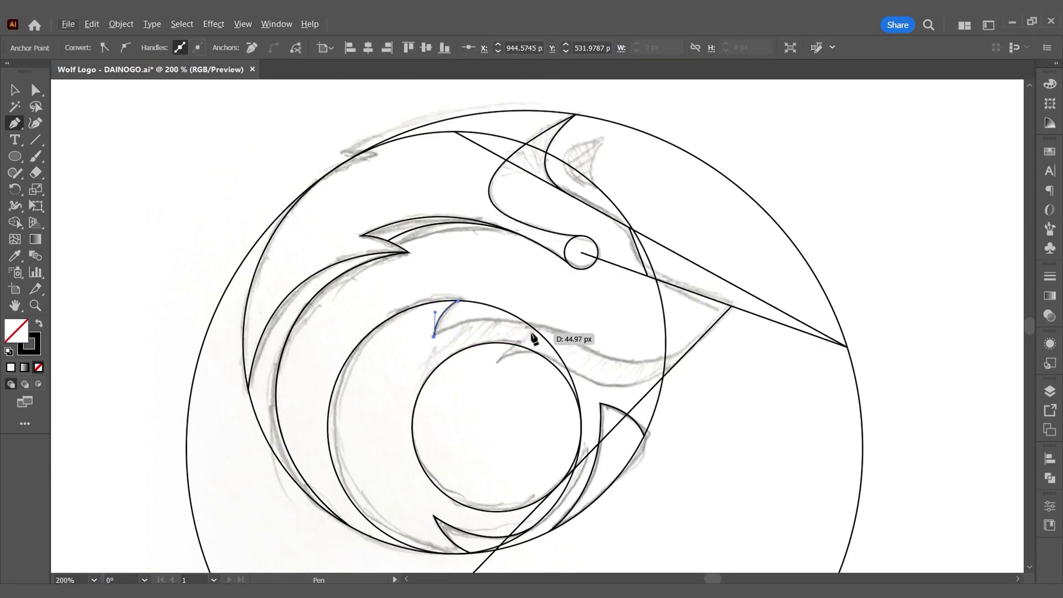
{"action": "scroll", "coordinate": [532, 331], "scroll_direction": "up", "scroll_amount": 1}
{"action": "left_click_drag", "start_coordinate": [536, 320], "coordinate": [631, 363]}
{"action": "left_click_drag", "start_coordinate": [779, 346], "coordinate": [854, 273]}
{"action": "left_click", "coordinate": [750, 383], "text": "ctrl"}
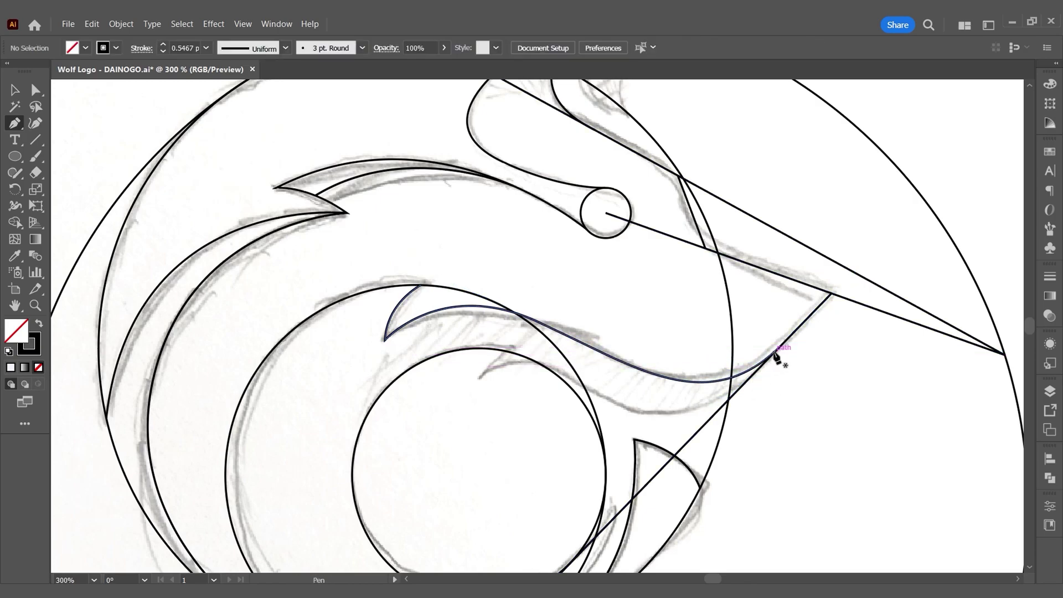
- Trace the lower jaw contour from the diagonal line back to the small tuft's tip and up to the inner circle
{"action": "left_click_drag", "start_coordinate": [775, 354], "coordinate": [644, 414]}
{"action": "left_click_drag", "start_coordinate": [572, 405], "coordinate": [575, 403]}
{"action": "left_click_drag", "start_coordinate": [479, 378], "coordinate": [403, 418]}
{"action": "left_click", "coordinate": [479, 378]}
{"action": "left_click_drag", "start_coordinate": [507, 350], "coordinate": [533, 344]}
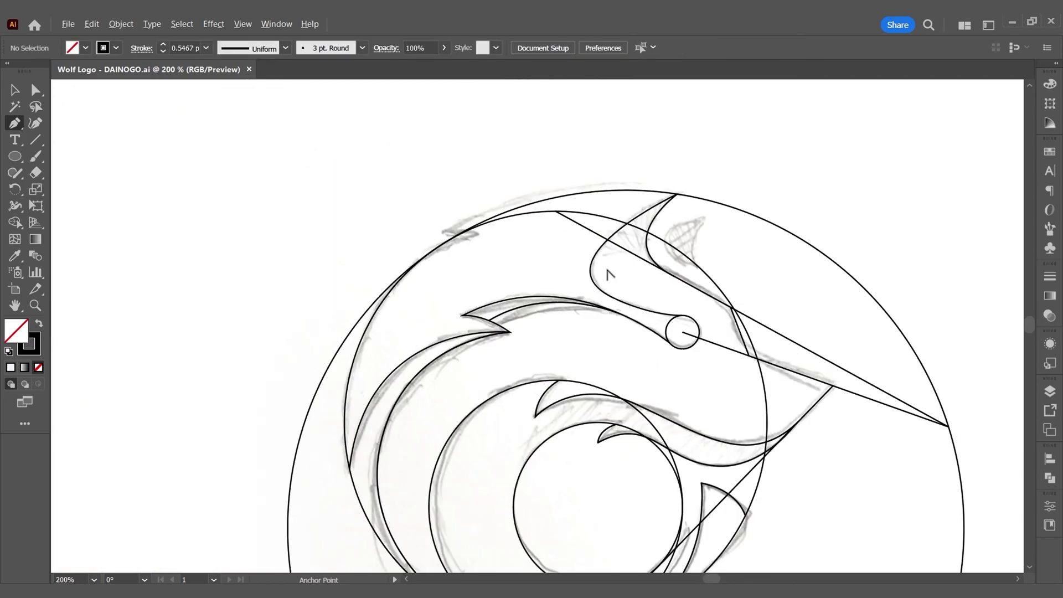
- Trace the small tuft on the upper back with a curve from the body circle to its notch and a straight edge to its tip
{"action": "scroll", "coordinate": [457, 238], "scroll_direction": "up", "scroll_amount": 2}
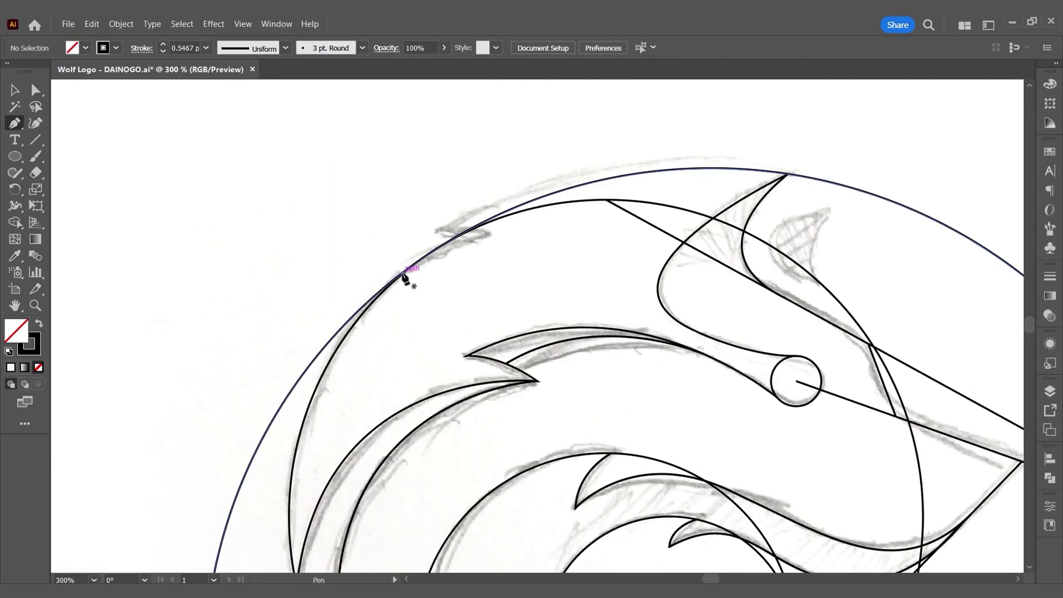
{"action": "scroll", "coordinate": [510, 237], "scroll_direction": "down", "scroll_amount": 2}
{"action": "scroll", "coordinate": [510, 237], "scroll_direction": "up", "scroll_amount": 3}
{"action": "left_click", "coordinate": [319, 330]}
{"action": "left_click_drag", "start_coordinate": [520, 242], "coordinate": [642, 241]}
{"action": "left_click", "coordinate": [520, 242]}
{"action": "left_click", "coordinate": [419, 233]}
{"action": "left_click", "coordinate": [389, 197], "text": "ctrl"}
{"action": "scroll", "coordinate": [395, 225], "scroll_direction": "down", "scroll_amount": 3}
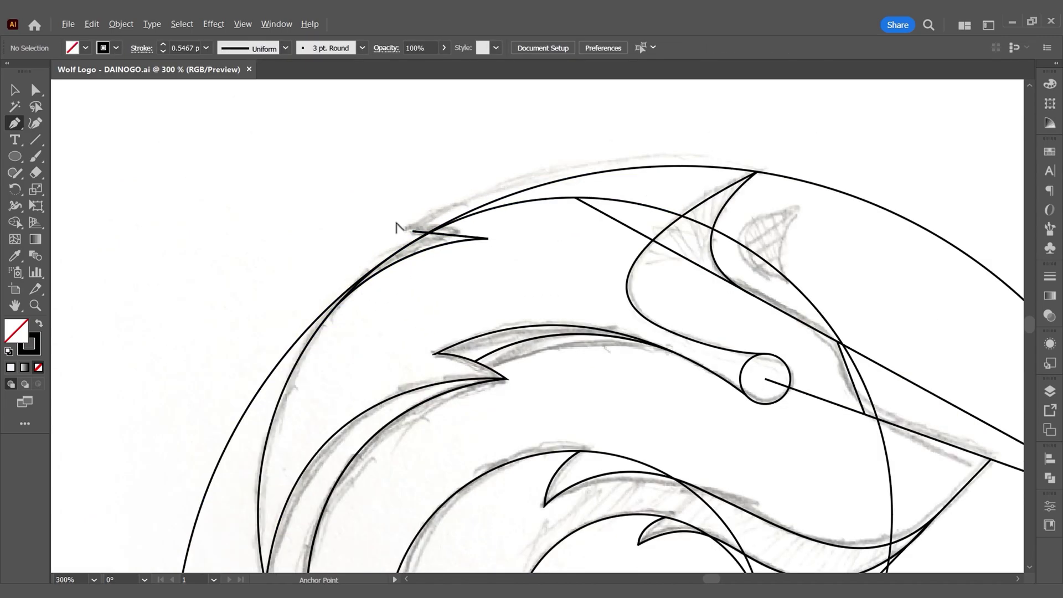
- Trace the second ear as a closed curved shape from its tip around the sketched outline
{"action": "scroll", "coordinate": [629, 235], "scroll_direction": "up", "scroll_amount": 2}
{"action": "left_click", "coordinate": [611, 199]}
{"action": "left_click_drag", "start_coordinate": [553, 237], "coordinate": [555, 269]}
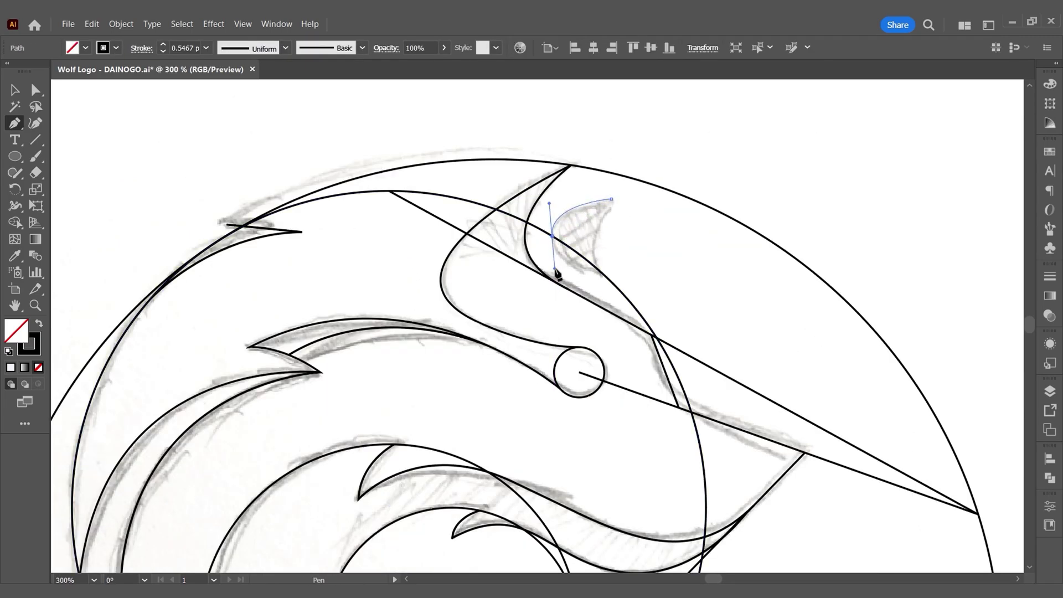
{"action": "left_click", "coordinate": [604, 275]}
{"action": "left_click_drag", "start_coordinate": [611, 199], "coordinate": [641, 164]}
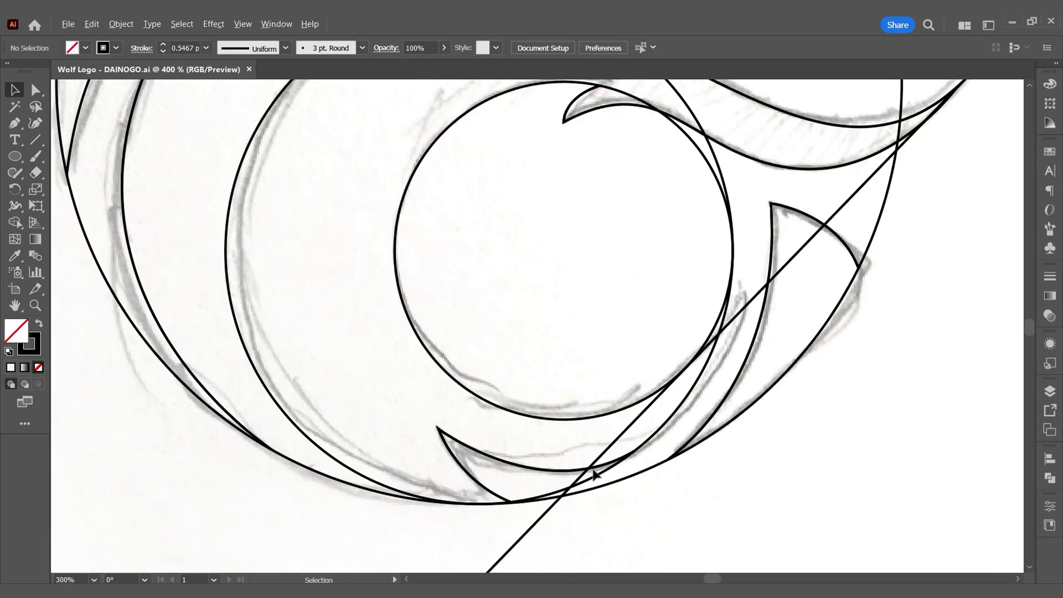
- Shorten the diagonal jaw line so its lower end stops beside the inner circle
{"action": "left_click", "coordinate": [554, 501]}
{"action": "left_click_drag", "start_coordinate": [553, 501], "coordinate": [696, 382]}
{"action": "left_click", "coordinate": [831, 526]}
{"action": "scroll", "coordinate": [863, 534], "scroll_direction": "down", "scroll_amount": 1}
{"action": "left_click", "coordinate": [618, 485]}
{"action": "scroll", "coordinate": [653, 501], "scroll_direction": "up", "scroll_amount": 2}
{"action": "left_click", "coordinate": [693, 421]}
{"action": "scroll", "coordinate": [698, 443], "scroll_direction": "down", "scroll_amount": 2}
{"action": "left_click", "coordinate": [725, 486]}
{"action": "scroll", "coordinate": [724, 487], "scroll_direction": "down", "scroll_amount": 2}
{"action": "left_click", "coordinate": [866, 383]}
{"action": "scroll", "coordinate": [866, 382], "scroll_direction": "right", "scroll_amount": 3}
{"action": "scroll", "coordinate": [830, 383], "scroll_direction": "down", "scroll_amount": 1}
{"action": "scroll", "coordinate": [680, 348], "scroll_direction": "down", "scroll_amount": 1}
{"action": "scroll", "coordinate": [596, 401], "scroll_direction": "up", "scroll_amount": 4}
{"action": "left_click", "coordinate": [642, 380]}
{"action": "left_click_drag", "start_coordinate": [768, 288], "coordinate": [789, 301]}
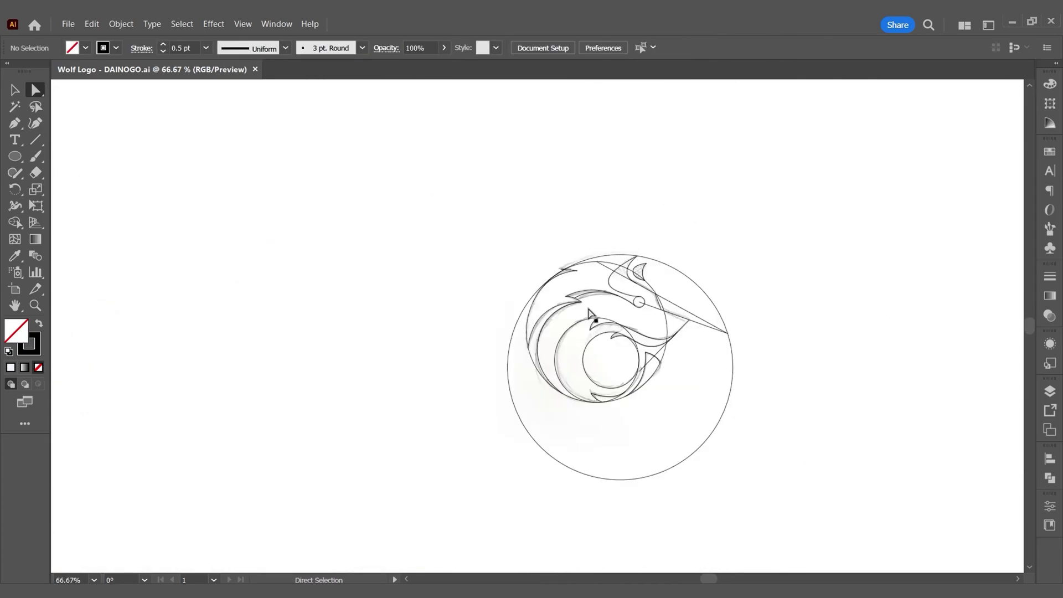
- Paste a copy of the body circle in front and scale it down towards the size of the second fur curve
{"action": "scroll", "coordinate": [593, 316], "scroll_direction": "up", "scroll_amount": 3}
{"action": "key", "text": "v"}
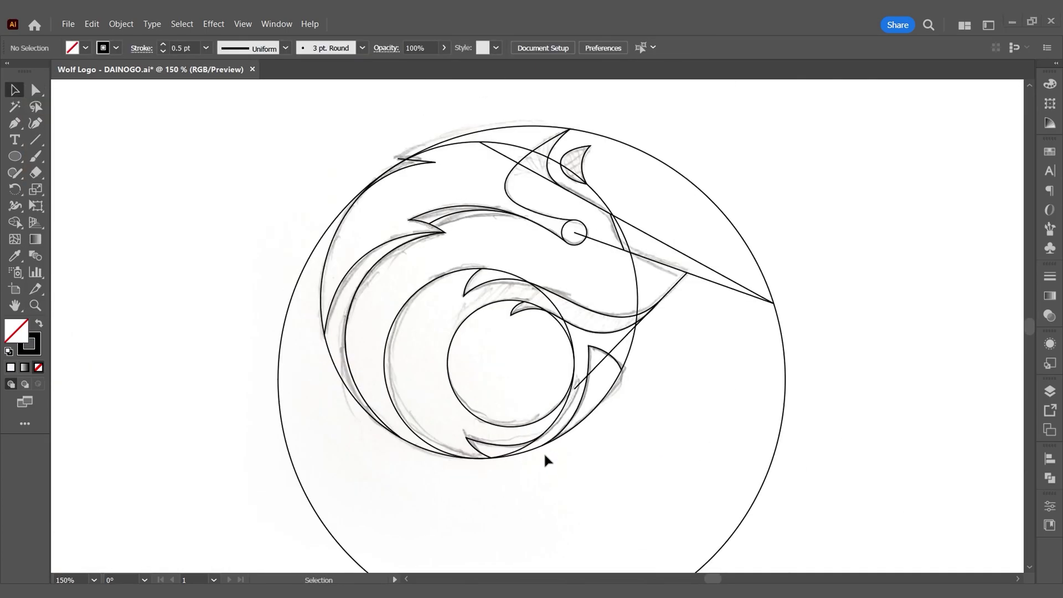
{"action": "left_click", "coordinate": [592, 191]}
{"action": "key", "text": "ctrl+c"}
{"action": "key", "text": "ctrl+f"}
{"action": "scroll", "coordinate": [585, 196], "scroll_direction": "down", "scroll_amount": 1}
{"action": "scroll", "coordinate": [551, 140], "scroll_direction": "up", "scroll_amount": 1}
{"action": "left_click_drag", "start_coordinate": [495, 173], "coordinate": [496, 249]}
{"action": "scroll", "coordinate": [511, 245], "scroll_direction": "up", "scroll_amount": 3}
- Position and resize the circle copy so its outline follows the second fur curve from the tuft's notch downward
{"action": "key", "text": "a"}
{"action": "scroll", "coordinate": [238, 420], "scroll_direction": "down", "scroll_amount": 2}
{"action": "left_click", "coordinate": [247, 419]}
{"action": "left_click_drag", "start_coordinate": [247, 415], "coordinate": [245, 346]}
{"action": "left_click_drag", "start_coordinate": [244, 310], "coordinate": [228, 309]}
{"action": "key", "text": "v"}
{"action": "left_click_drag", "start_coordinate": [317, 207], "coordinate": [301, 211]}
{"action": "left_click", "coordinate": [460, 238]}
{"action": "left_click", "coordinate": [546, 332]}
{"action": "left_click_drag", "start_coordinate": [547, 345], "coordinate": [522, 332]}
- Move the hand-drawn second fur curve aside to the left of the logo
{"action": "left_click_drag", "start_coordinate": [246, 424], "coordinate": [98, 412]}
{"action": "scroll", "coordinate": [221, 439], "scroll_direction": "up", "scroll_amount": 2}
{"action": "left_click_drag", "start_coordinate": [304, 451], "coordinate": [301, 450]}
{"action": "scroll", "coordinate": [297, 434], "scroll_direction": "down", "scroll_amount": 2}
{"action": "scroll", "coordinate": [365, 215], "scroll_direction": "up", "scroll_amount": 2}
- Add anchor points on the circle copy near the tuft's notch and the lower body circle, and delete its unneeded segment
{"action": "key", "text": "p"}
{"action": "left_click", "coordinate": [387, 170]}
{"action": "key", "text": "a"}
{"action": "scroll", "coordinate": [603, 266], "scroll_direction": "down", "scroll_amount": 3}
{"action": "left_click", "coordinate": [645, 302]}
{"action": "key", "text": "Delete"}
{"action": "scroll", "coordinate": [515, 415], "scroll_direction": "up", "scroll_amount": 3}
{"action": "key", "text": "p"}
{"action": "left_click", "coordinate": [476, 404]}
{"action": "key", "text": "a"}
{"action": "scroll", "coordinate": [487, 457], "scroll_direction": "down", "scroll_amount": 3}
{"action": "left_click", "coordinate": [494, 450]}
- Align the upper end of the trimmed arc with the notch of the upper fur tuft
{"action": "scroll", "coordinate": [583, 248], "scroll_direction": "up", "scroll_amount": 2}
{"action": "left_click_drag", "start_coordinate": [510, 230], "coordinate": [510, 224]}
{"action": "left_click", "coordinate": [481, 204]}
{"action": "scroll", "coordinate": [473, 198], "scroll_direction": "down", "scroll_amount": 1}
{"action": "scroll", "coordinate": [443, 216], "scroll_direction": "up", "scroll_amount": 1}
- Duplicate the inner circle downward and fit the copy along the left edge of the lower fur tuft
{"action": "key", "text": "v"}
{"action": "scroll", "coordinate": [426, 310], "scroll_direction": "down", "scroll_amount": 2}
{"action": "left_click_drag", "start_coordinate": [444, 378], "coordinate": [450, 423]}
{"action": "scroll", "coordinate": [480, 523], "scroll_direction": "up", "scroll_amount": 4}
{"action": "left_click_drag", "start_coordinate": [580, 494], "coordinate": [582, 484]}
- Nudge the lower tuft's bottom anchor right and adjust its handle so the left edge follows the helper circle
{"action": "key", "text": "a"}
{"action": "left_click", "coordinate": [552, 477]}
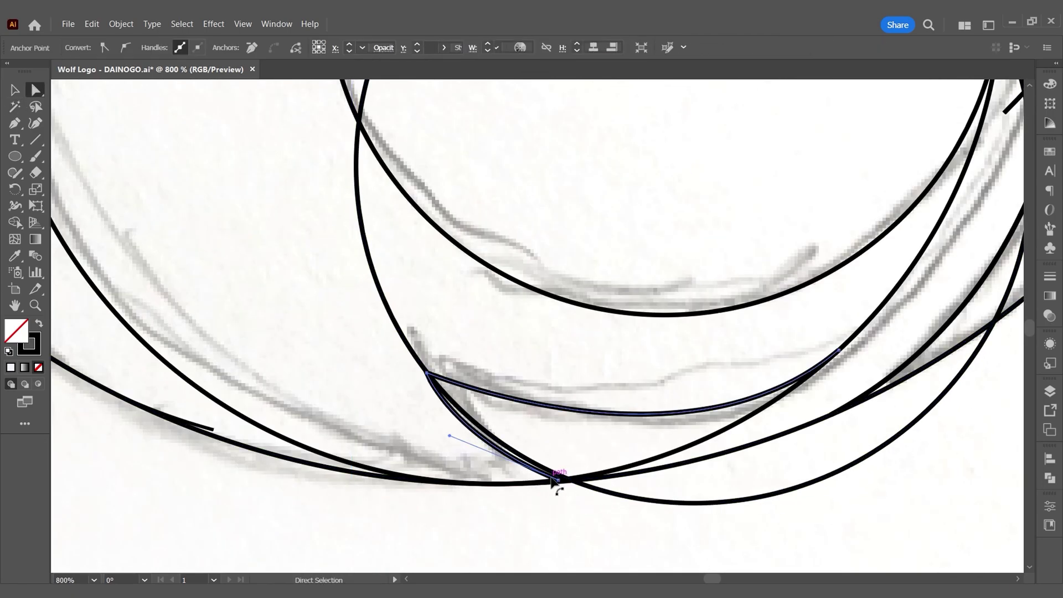
{"action": "key", "text": "Right"}
{"action": "key", "text": "Right"}
{"action": "left_click_drag", "start_coordinate": [462, 436], "coordinate": [469, 434]}
- Delete the helper circle from the lower tuft's left edge
{"action": "left_click", "coordinate": [361, 534]}
{"action": "scroll", "coordinate": [361, 535], "scroll_direction": "down", "scroll_amount": 3}
{"action": "left_click", "coordinate": [15, 89]}
{"action": "left_click_drag", "start_coordinate": [375, 450], "coordinate": [356, 414]}
{"action": "key", "text": "Delete"}
- Fit a resized helper circle to the lower tuft's upper edge and adjust the edge's anchor and handles to match it
{"action": "left_click_drag", "start_coordinate": [284, 470], "coordinate": [325, 434]}
{"action": "left_click_drag", "start_coordinate": [453, 100], "coordinate": [448, 210]}
{"action": "scroll", "coordinate": [449, 211], "scroll_direction": "up", "scroll_amount": 2}
{"action": "key", "text": "a"}
{"action": "left_click_drag", "start_coordinate": [647, 462], "coordinate": [667, 436]}
{"action": "scroll", "coordinate": [576, 518], "scroll_direction": "down", "scroll_amount": 2}
{"action": "scroll", "coordinate": [570, 531], "scroll_direction": "up", "scroll_amount": 2}
{"action": "left_click_drag", "start_coordinate": [566, 439], "coordinate": [520, 514]}
{"action": "left_click", "coordinate": [537, 540]}
- Delete the resized helper circle used for the lower tuft's upper edge
{"action": "scroll", "coordinate": [539, 542], "scroll_direction": "down", "scroll_amount": 2}
{"action": "key", "text": "v"}
{"action": "left_click", "coordinate": [399, 442]}
{"action": "scroll", "coordinate": [410, 443], "scroll_direction": "down", "scroll_amount": 1}
{"action": "key", "text": "Delete"}
{"action": "scroll", "coordinate": [488, 387], "scroll_direction": "down", "scroll_amount": 2}
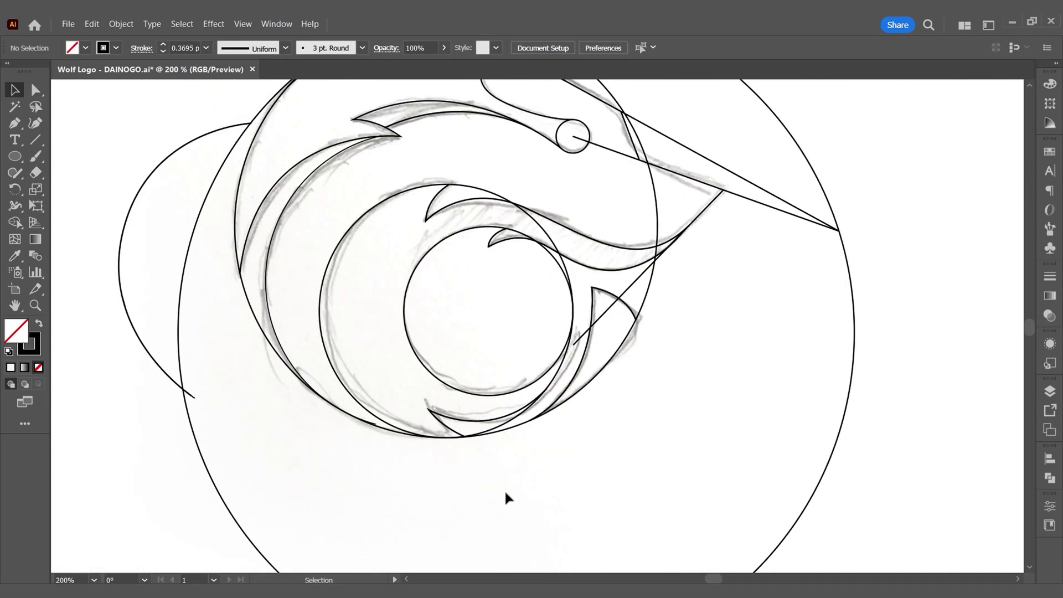
- Fit a helper circle to the small inner tuft's left edge and adjust the handle at the tuft's tip so the edge follows it
{"action": "scroll", "coordinate": [505, 491], "scroll_direction": "up", "scroll_amount": 3}
{"action": "left_click_drag", "start_coordinate": [428, 330], "coordinate": [505, 301]}
{"action": "left_click_drag", "start_coordinate": [651, 361], "coordinate": [522, 360]}
{"action": "scroll", "coordinate": [520, 350], "scroll_direction": "up", "scroll_amount": 3}
{"action": "left_click_drag", "start_coordinate": [521, 358], "coordinate": [547, 267]}
{"action": "left_click", "coordinate": [443, 324]}
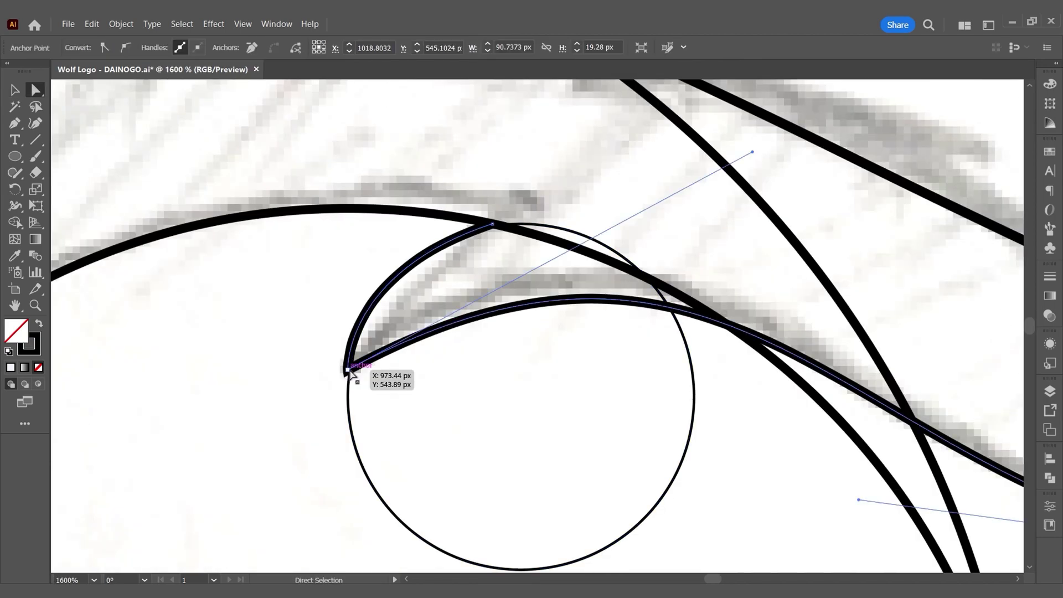
{"action": "left_click", "coordinate": [349, 370]}
{"action": "left_click_drag", "start_coordinate": [349, 271], "coordinate": [363, 254]}
{"action": "left_click", "coordinate": [554, 366]}
- Fit the helper circle to the left edge of the larger tuft above and adjust that edge's anchor and handle to match
{"action": "key", "text": "ctrl+minus"}
{"action": "key", "text": "ctrl+minus"}
{"action": "key", "text": "ctrl+minus"}
{"action": "key", "text": "ctrl+minus"}
{"action": "key", "text": "c"}
{"action": "key", "text": "v"}
{"action": "mouse_move", "coordinate": [550, 385]}
{"action": "left_mouse_down"}
{"action": "mouse_move", "coordinate": [434, 295]}
{"action": "mouse_move", "coordinate": [419, 296]}
{"action": "mouse_move", "coordinate": [505, 356]}
{"action": "mouse_move", "coordinate": [502, 325]}
{"action": "left_mouse_up"}
{"action": "scroll", "coordinate": [388, 194], "scroll_direction": "up", "scroll_amount": 2}
{"action": "key", "text": "a"}
{"action": "left_click_drag", "start_coordinate": [439, 237], "coordinate": [458, 235]}
{"action": "left_click_drag", "start_coordinate": [345, 375], "coordinate": [351, 280]}
{"action": "key", "text": "ctrl+shift+a"}
{"action": "key", "text": "ctrl+minus"}
{"action": "key", "text": "ctrl+minus"}
- Move the helper circle to the fur shape below the jaw and resize it to fit the shape's rounded upper edge
{"action": "left_click", "coordinate": [433, 366]}
{"action": "scroll", "coordinate": [431, 371], "scroll_direction": "down", "scroll_amount": 4}
{"action": "scroll", "coordinate": [448, 361], "scroll_direction": "up", "scroll_amount": 2}
{"action": "left_click_drag", "start_coordinate": [421, 363], "coordinate": [556, 474]}
{"action": "scroll", "coordinate": [559, 475], "scroll_direction": "up", "scroll_amount": 3}
{"action": "left_click_drag", "start_coordinate": [503, 264], "coordinate": [503, 237]}
{"action": "scroll", "coordinate": [569, 382], "scroll_direction": "down", "scroll_amount": 2}
{"action": "scroll", "coordinate": [569, 382], "scroll_direction": "down", "scroll_amount": 3}
{"action": "left_click_drag", "start_coordinate": [624, 415], "coordinate": [645, 435]}
{"action": "left_click_drag", "start_coordinate": [633, 361], "coordinate": [620, 363]}
{"action": "left_click_drag", "start_coordinate": [368, 306], "coordinate": [360, 308]}
- Adjust the handle at the outer end of the below-jaw fur shape's upper edge to follow the helper circle
{"action": "key", "text": "a"}
{"action": "left_click", "coordinate": [627, 269]}
{"action": "left_click_drag", "start_coordinate": [598, 186], "coordinate": [594, 167]}
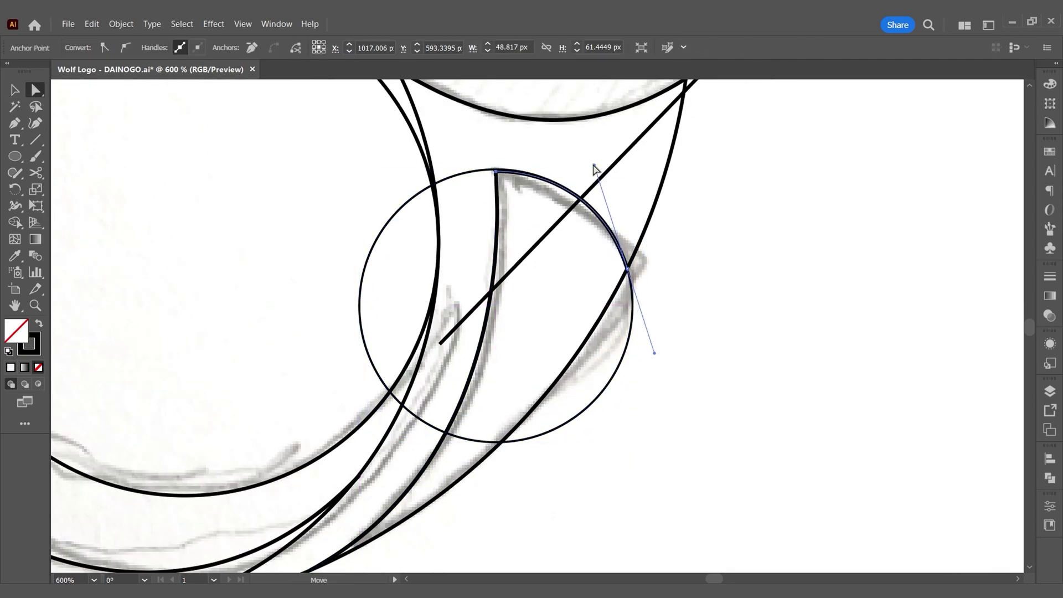
{"action": "left_click", "coordinate": [624, 208]}
- Delete the helper circle around the below-jaw fur shape and save the document
{"action": "scroll", "coordinate": [622, 221], "scroll_direction": "down", "scroll_amount": 4}
{"action": "key", "text": "v"}
{"action": "left_click", "coordinate": [614, 302]}
{"action": "key", "text": "Delete"}
{"action": "key", "text": "ctrl+s"}
- Fine-tune the outer anchor's handle on the upper edge of the below-jaw fur shape
{"action": "scroll", "coordinate": [614, 368], "scroll_direction": "up", "scroll_amount": 3}
{"action": "key", "text": "a"}
{"action": "left_click", "coordinate": [626, 336]}
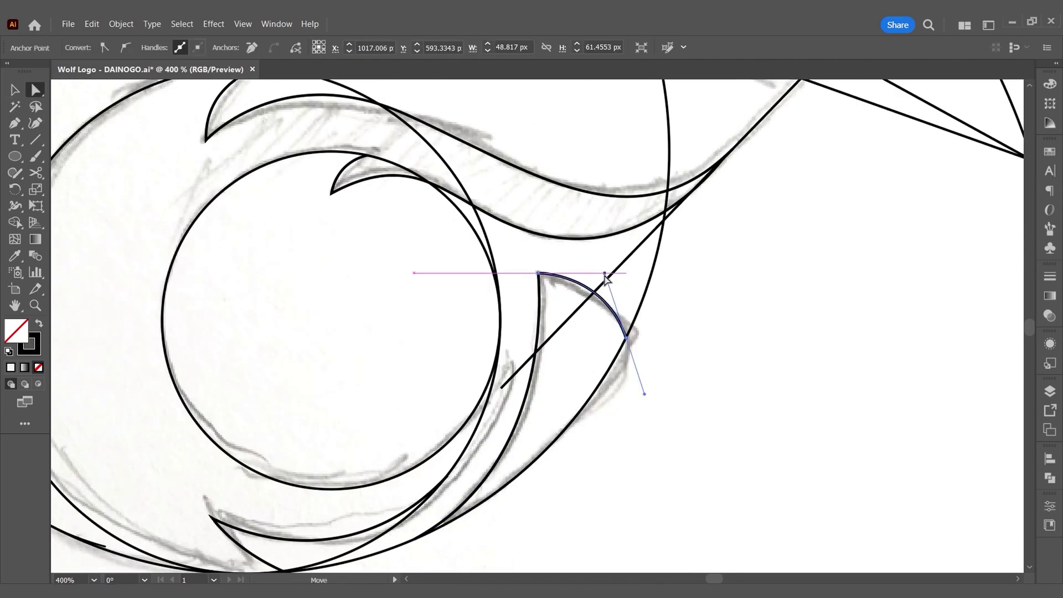
{"action": "left_click_drag", "start_coordinate": [604, 272], "coordinate": [608, 276]}
{"action": "left_click", "coordinate": [644, 325]}
- Delete the stray open arc outside the left side of the body
{"action": "scroll", "coordinate": [644, 327], "scroll_direction": "down", "scroll_amount": 3}
{"action": "key", "text": "v"}
{"action": "left_click", "coordinate": [304, 230]}
{"action": "scroll", "coordinate": [304, 197], "scroll_direction": "down", "scroll_amount": 2}
{"action": "key", "text": "Delete"}
- Match a path's stroke style to the existing line work with the Eyedropper
{"action": "scroll", "coordinate": [301, 232], "scroll_direction": "up", "scroll_amount": 3}
{"action": "left_click", "coordinate": [365, 263]}
{"action": "key", "text": "i"}
{"action": "left_click", "coordinate": [418, 412]}
{"action": "left_click", "coordinate": [403, 399], "text": "ctrl"}
{"action": "scroll", "coordinate": [400, 398], "scroll_direction": "down", "scroll_amount": 1}
{"action": "scroll", "coordinate": [394, 400], "scroll_direction": "up", "scroll_amount": 1}
{"action": "scroll", "coordinate": [676, 235], "scroll_direction": "up", "scroll_amount": 3}
{"action": "key", "text": "v"}
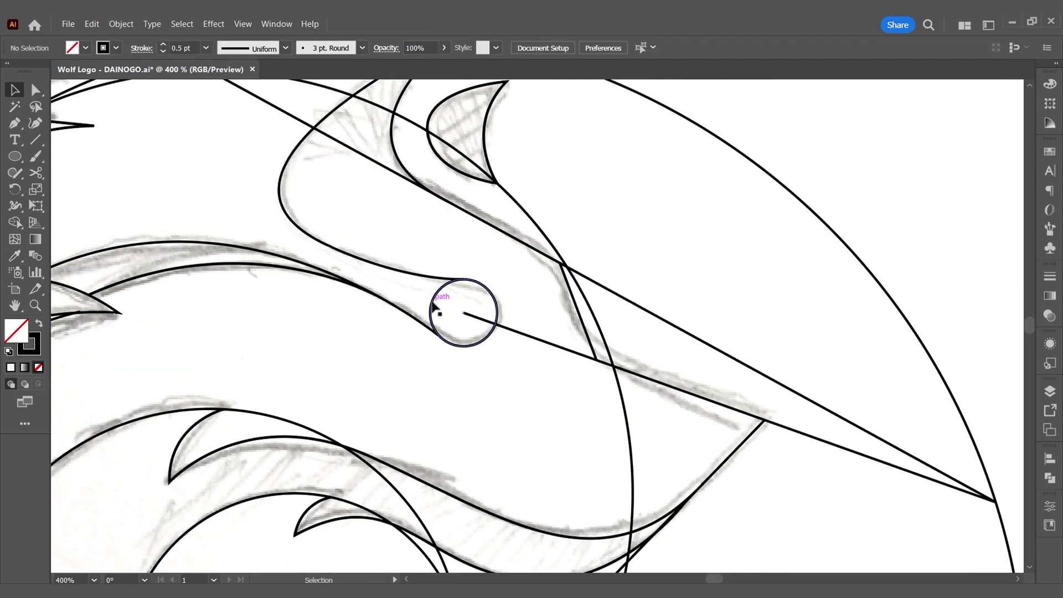
{"action": "left_click", "coordinate": [432, 304]}
{"action": "key", "text": "a"}
{"action": "left_click_drag", "start_coordinate": [464, 347], "coordinate": [465, 423]}
{"action": "key", "text": "ctrl+z"}
- Duplicate the eye circle, scale the copy to about half size and place it inside the eye
{"action": "left_click", "coordinate": [464, 347]}
{"action": "key", "text": "v"}
{"action": "left_click_drag", "start_coordinate": [500, 275], "coordinate": [507, 416]}
{"action": "left_click_drag", "start_coordinate": [509, 416], "coordinate": [490, 379]}
{"action": "left_click_drag", "start_coordinate": [485, 374], "coordinate": [478, 302]}
{"action": "key", "text": "ctrl+plus"}
{"action": "left_click", "coordinate": [629, 318]}
{"action": "scroll", "coordinate": [560, 291], "scroll_direction": "down", "scroll_amount": 4}
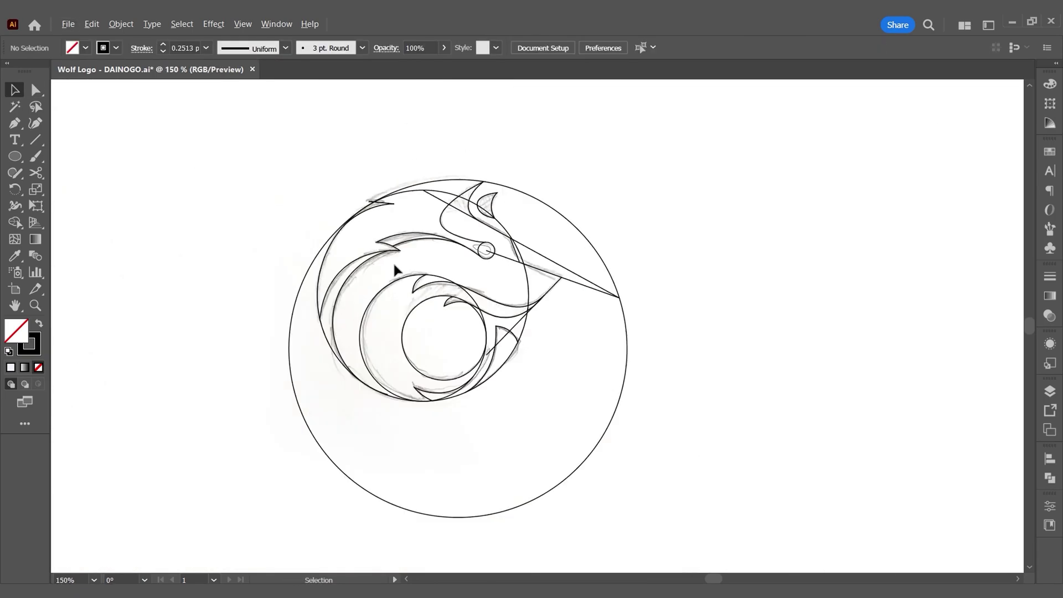
- Shift the small inner eye circle slightly and pull its left anchor outward to form a teardrop
{"action": "scroll", "coordinate": [557, 271], "scroll_direction": "up", "scroll_amount": 4}
{"action": "left_click", "coordinate": [496, 240]}
{"action": "left_click_drag", "start_coordinate": [515, 245], "coordinate": [509, 246]}
{"action": "key", "text": "a"}
{"action": "left_click_drag", "start_coordinate": [409, 236], "coordinate": [393, 230]}
{"action": "left_click", "coordinate": [453, 248]}
- Add an anchor point to the long forehead line near the ear and delete the surplus segment extending into the head
{"action": "scroll", "coordinate": [453, 249], "scroll_direction": "down", "scroll_amount": 3}
{"action": "key", "text": "v"}
{"action": "scroll", "coordinate": [581, 321], "scroll_direction": "down", "scroll_amount": 2}
{"action": "left_click", "coordinate": [454, 164]}
{"action": "scroll", "coordinate": [457, 167], "scroll_direction": "up", "scroll_amount": 2}
{"action": "left_click", "coordinate": [15, 126]}
{"action": "left_click", "coordinate": [470, 173]}
{"action": "key", "text": "a"}
{"action": "left_click", "coordinate": [345, 105]}
{"action": "key", "text": "Delete"}
{"action": "scroll", "coordinate": [482, 193], "scroll_direction": "down", "scroll_amount": 2}
{"action": "left_click", "coordinate": [262, 136]}
{"action": "key", "text": "v"}
{"action": "scroll", "coordinate": [261, 137], "scroll_direction": "up", "scroll_amount": 1}
{"action": "scroll", "coordinate": [506, 166], "scroll_direction": "down", "scroll_amount": 1}
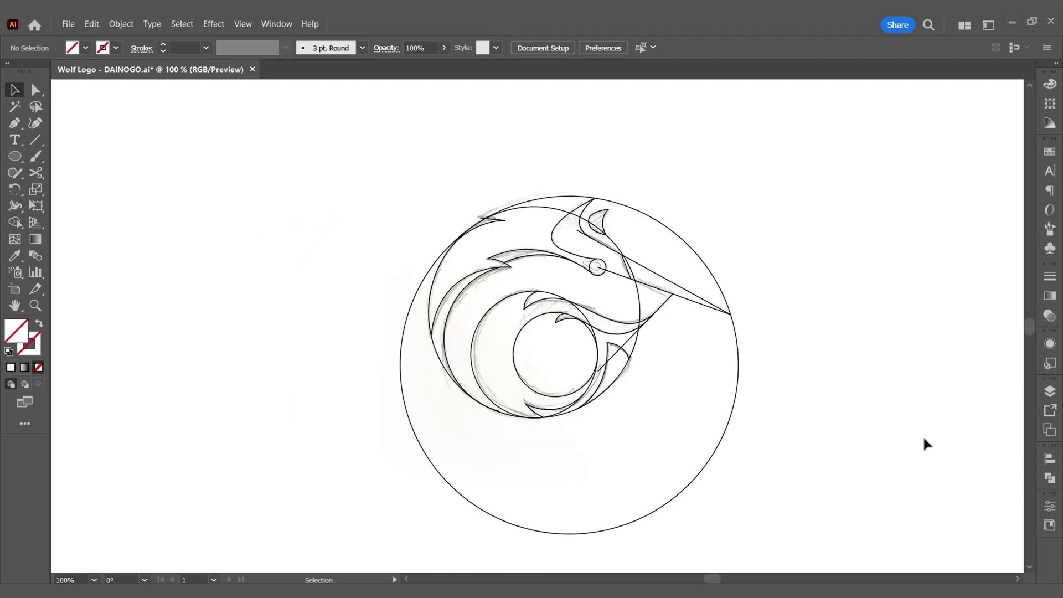
- Show the layer list and group all of the wolf line work
{"action": "left_click", "coordinate": [1050, 392]}
{"action": "left_click_drag", "start_coordinate": [797, 490], "coordinate": [442, 167]}
{"action": "key", "text": "ctrl+g"}
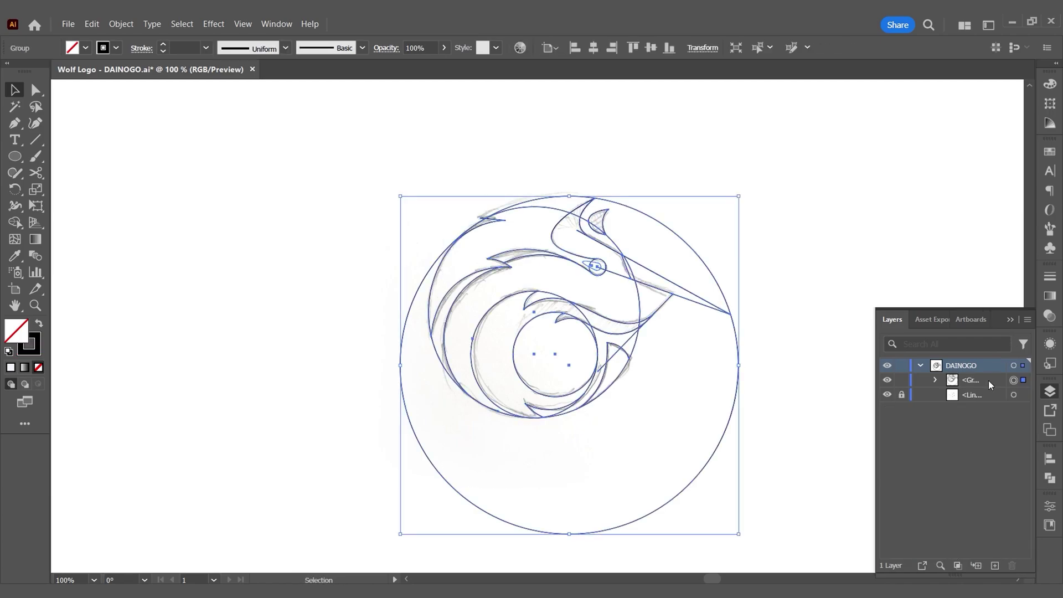
- Paste a copy of the line work group in front, and hide the lower group and the linked sketch image
{"action": "key", "text": "ctrl+c"}
{"action": "key", "text": "ctrl+f"}
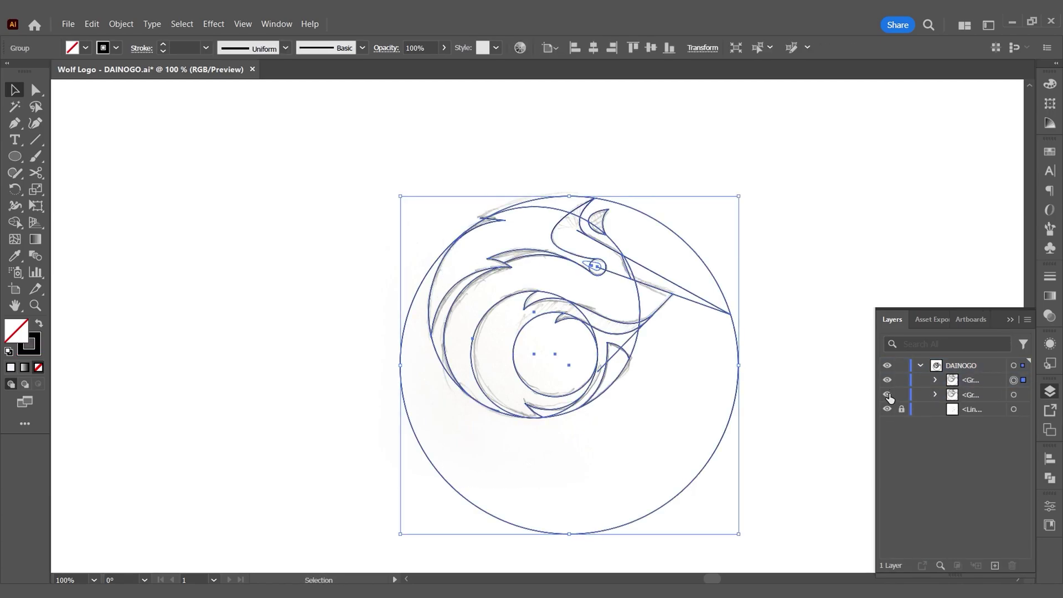
{"action": "left_click", "coordinate": [887, 408]}
{"action": "left_click", "coordinate": [832, 403]}
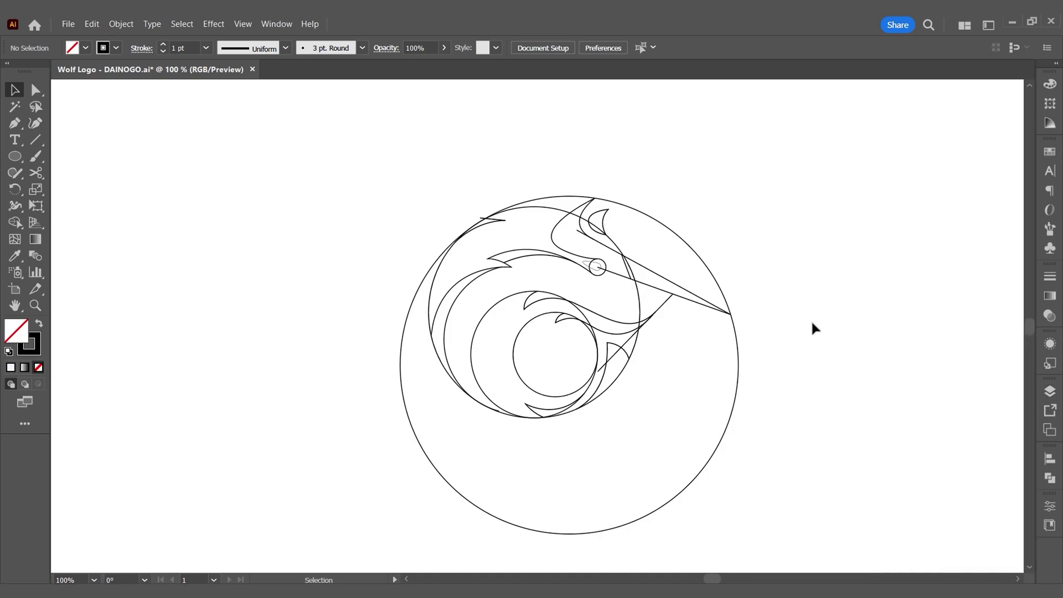
- Move the inner end of the lower snout line out of the eye onto the lower end of the short bridge line
{"action": "scroll", "coordinate": [602, 274], "scroll_direction": "up", "scroll_amount": 2}
{"action": "key", "text": "a"}
{"action": "left_click", "coordinate": [617, 268]}
{"action": "left_click_drag", "start_coordinate": [592, 254], "coordinate": [658, 278]}
- Cut the snout path at its far tip and shorten the forehead line to run from the ear curve to the bridge line
{"action": "left_click", "coordinate": [857, 349]}
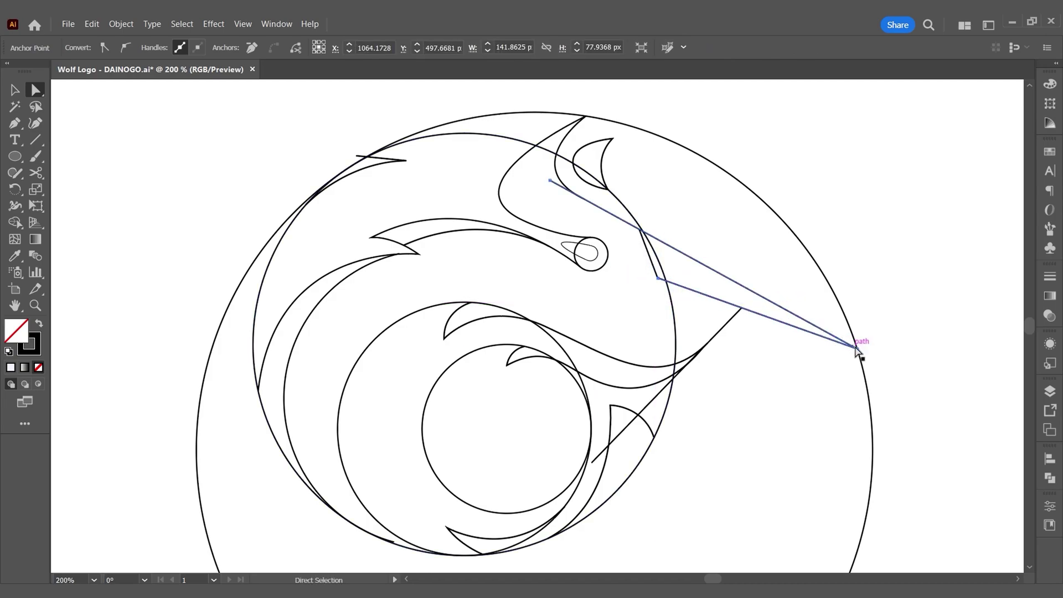
{"action": "left_click", "coordinate": [296, 49]}
{"action": "left_click", "coordinate": [740, 247]}
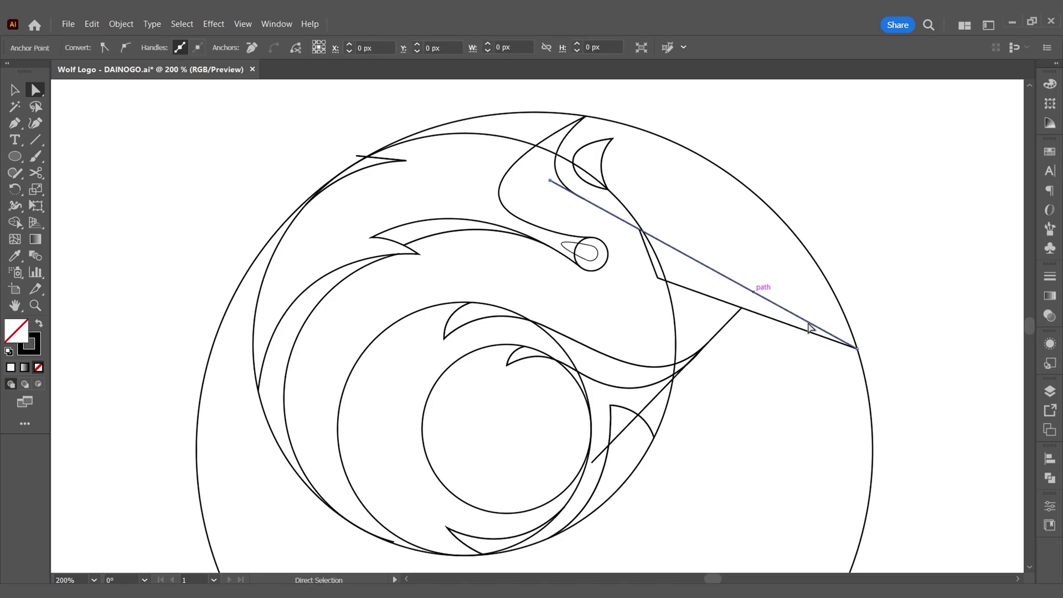
{"action": "left_click_drag", "start_coordinate": [857, 349], "coordinate": [640, 229]}
{"action": "left_click", "coordinate": [681, 218]}
{"action": "left_click_drag", "start_coordinate": [550, 181], "coordinate": [583, 196]}
{"action": "left_click", "coordinate": [763, 215]}
- Shorten the snout's lower line so its outer end meets the diagonal jaw line at the nose
{"action": "left_click", "coordinate": [793, 328]}
{"action": "left_click_drag", "start_coordinate": [857, 348], "coordinate": [741, 308]}
{"action": "left_click", "coordinate": [782, 311]}
{"action": "scroll", "coordinate": [781, 312], "scroll_direction": "down", "scroll_amount": 1}
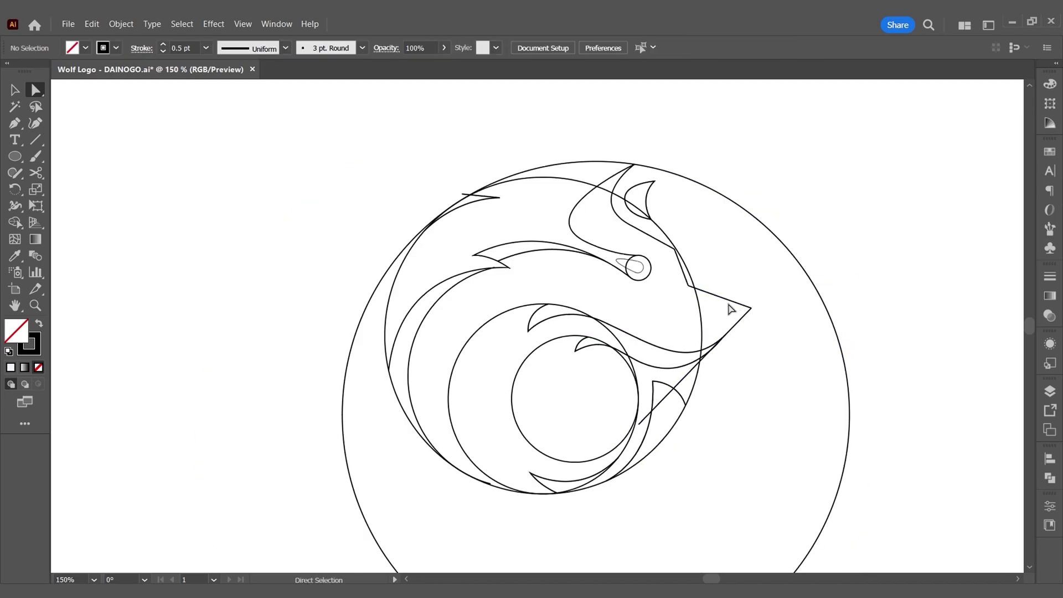
- Shorten the diagonal jaw line so its lower end meets the jaw curves
{"action": "scroll", "coordinate": [732, 308], "scroll_direction": "up", "scroll_amount": 1}
{"action": "left_click", "coordinate": [610, 466]}
{"action": "left_click_drag", "start_coordinate": [610, 469], "coordinate": [726, 353]}
{"action": "scroll", "coordinate": [727, 353], "scroll_direction": "up", "scroll_amount": 2}
- Shorten the handle on the lower jaw curve slightly to smooth its run up to the jaw line
{"action": "left_click", "coordinate": [698, 378]}
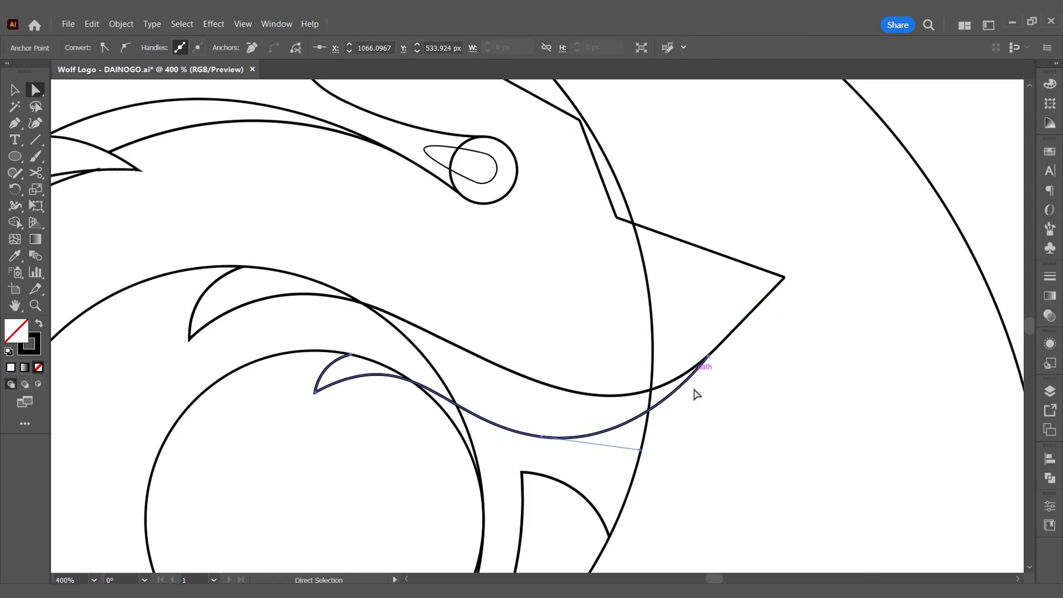
{"action": "left_click_drag", "start_coordinate": [641, 448], "coordinate": [637, 452]}
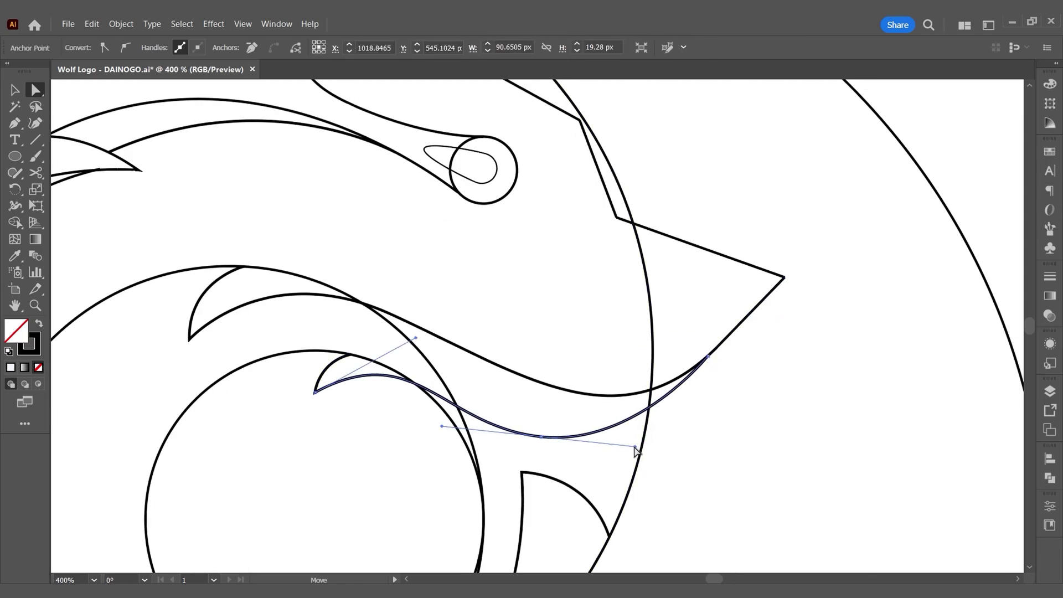
{"action": "left_click", "coordinate": [738, 417]}
{"action": "scroll", "coordinate": [739, 416], "scroll_direction": "down", "scroll_amount": 3}
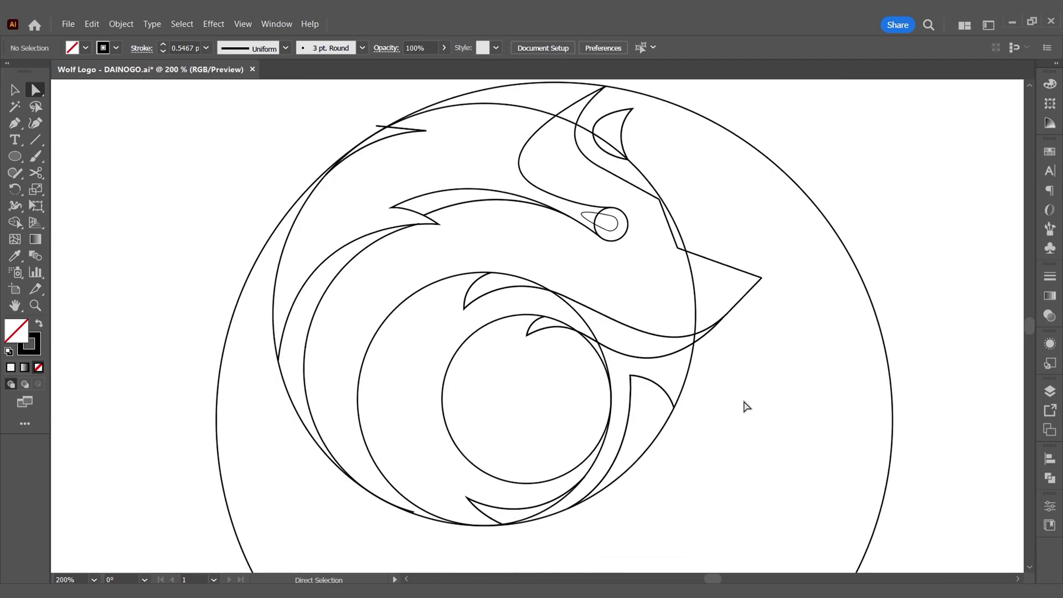
{"action": "scroll", "coordinate": [747, 407], "scroll_direction": "up", "scroll_amount": 1}
{"action": "scroll", "coordinate": [641, 294], "scroll_direction": "up", "scroll_amount": 2}
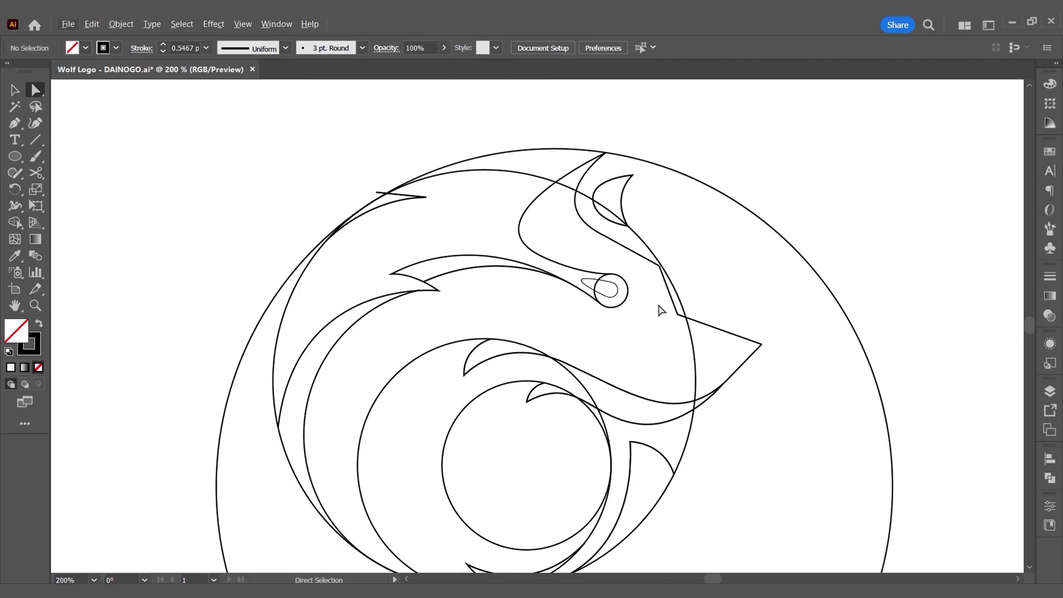
- Ungroup the visible line work so its paths can be selected individually
{"action": "left_click", "coordinate": [645, 261]}
{"action": "right_click", "coordinate": [669, 303]}
{"action": "left_click", "coordinate": [711, 455]}
{"action": "left_click", "coordinate": [732, 354]}
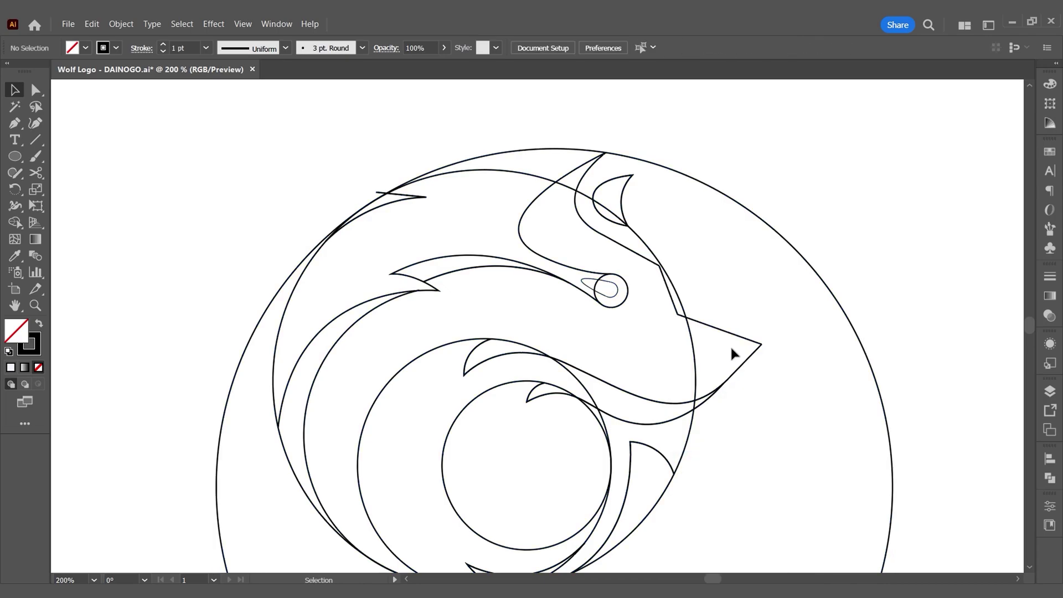
- Select the jaw, snout, bridge, forehead and ear paths and join them into one path
{"action": "left_click", "coordinate": [725, 333]}
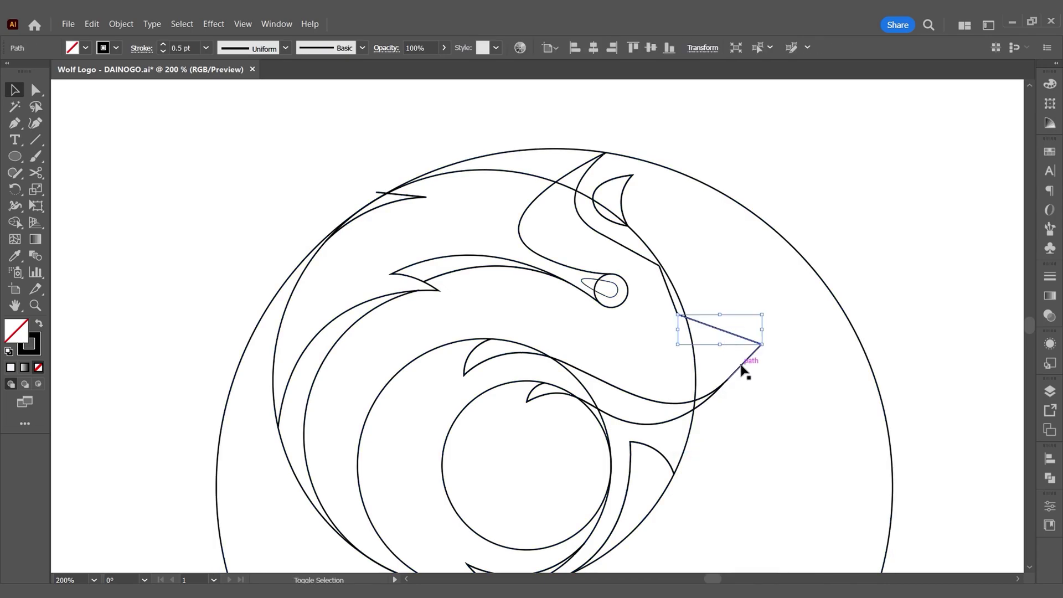
{"action": "left_click", "coordinate": [745, 370], "text": "shift"}
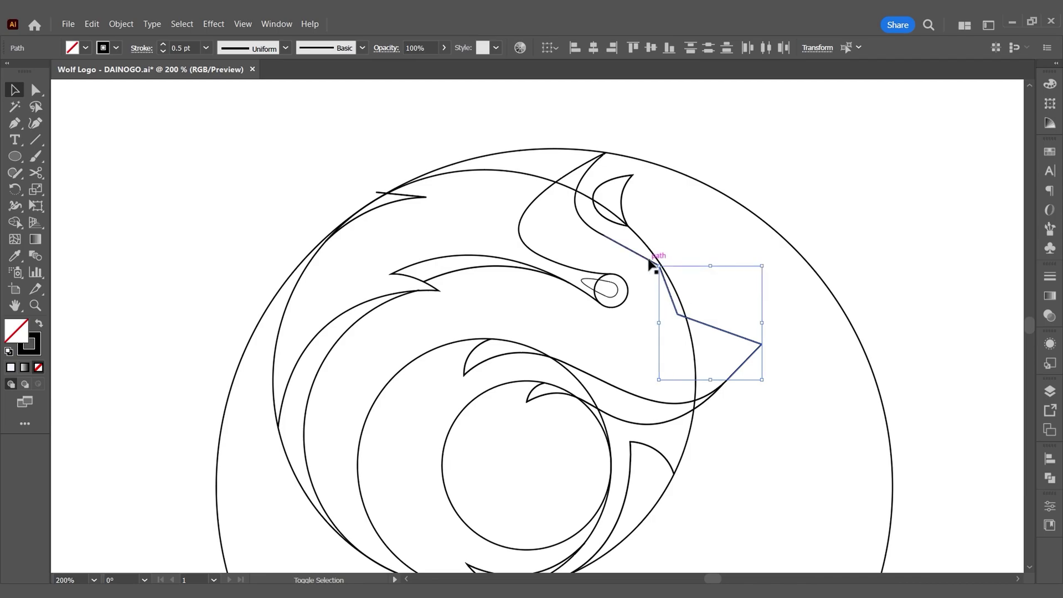
{"action": "left_click", "coordinate": [584, 226], "text": "shift"}
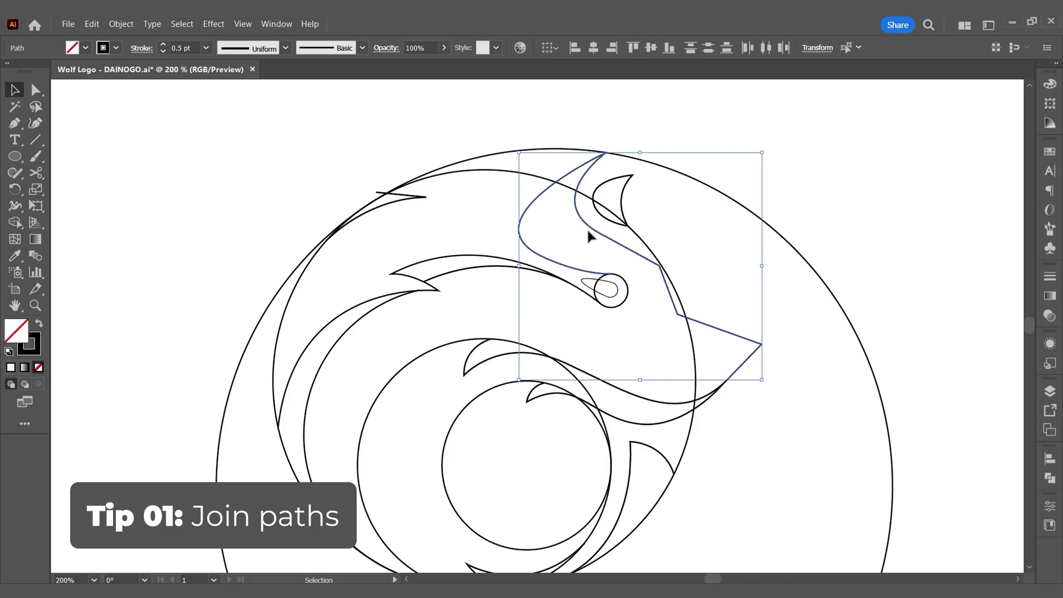
{"action": "key", "text": "ctrl+j"}
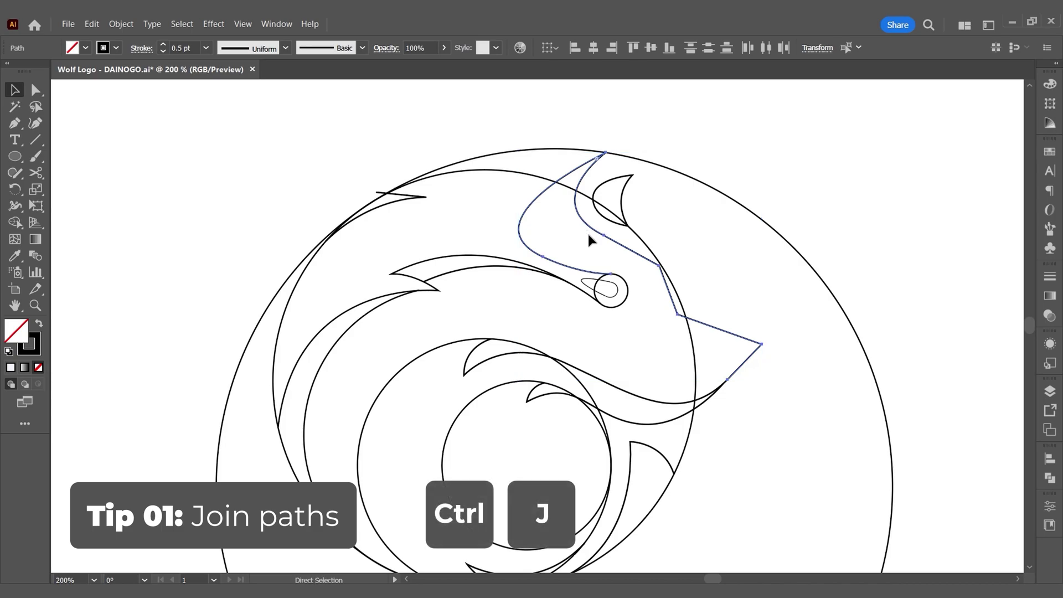
- Round the bridge's lower corner and its upper forehead corner, giving the upper one a radius of about 16 px
{"action": "key", "text": "a"}
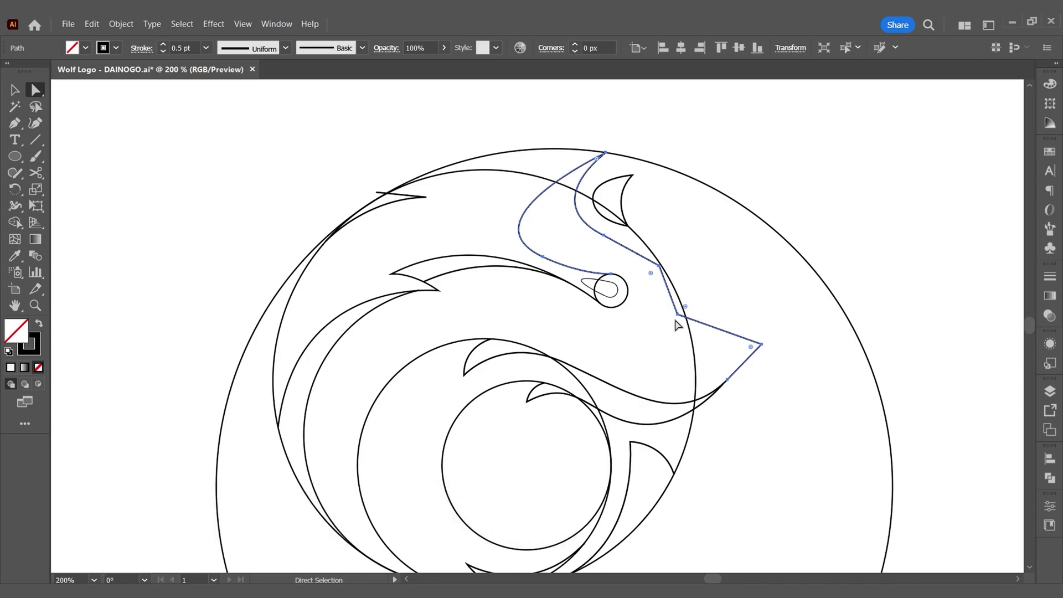
{"action": "left_click", "coordinate": [679, 315]}
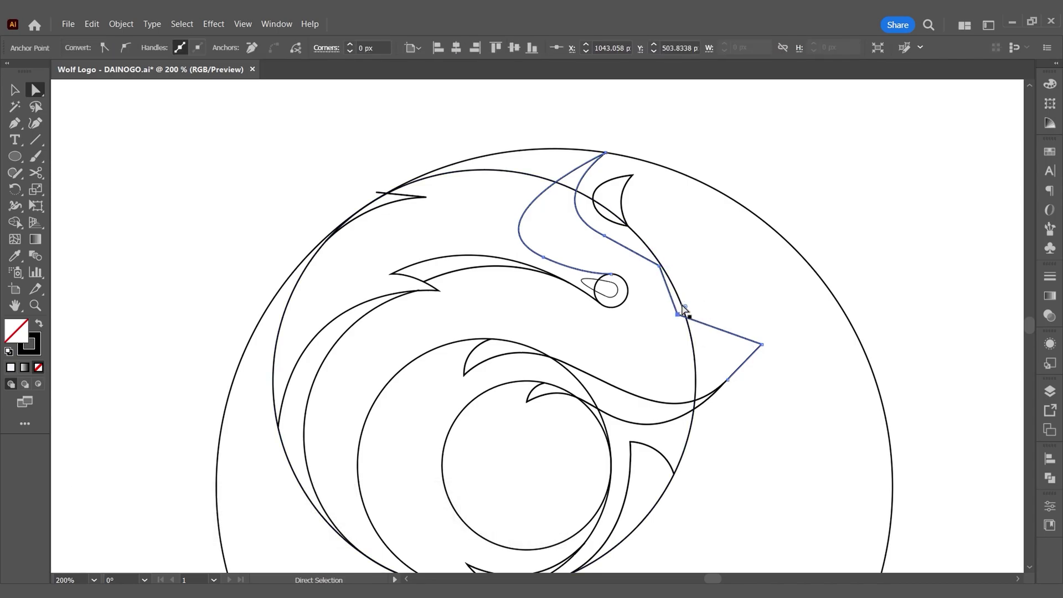
{"action": "left_click_drag", "start_coordinate": [686, 312], "coordinate": [728, 302]}
{"action": "left_click", "coordinate": [662, 268]}
{"action": "left_click_drag", "start_coordinate": [648, 280], "coordinate": [644, 308]}
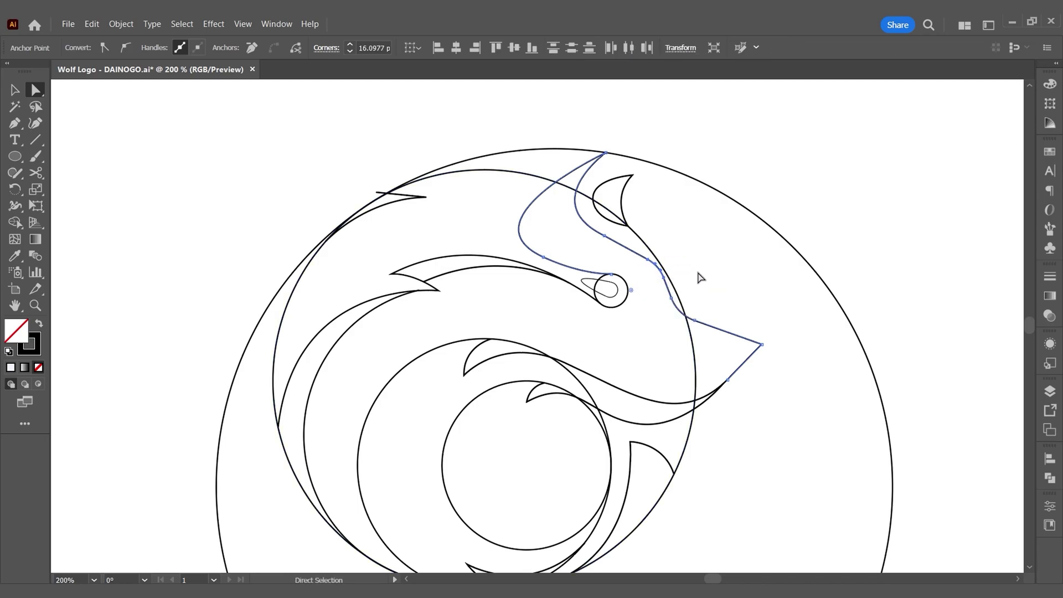
{"action": "left_click", "coordinate": [703, 277]}
{"action": "scroll", "coordinate": [702, 277], "scroll_direction": "down", "scroll_amount": 1}
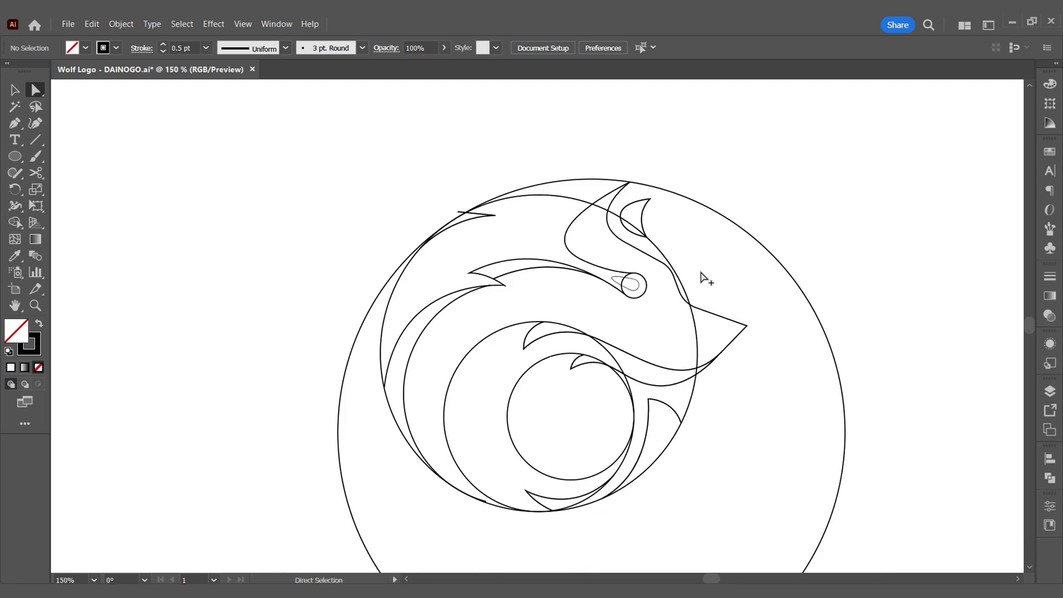
{"action": "scroll", "coordinate": [708, 274], "scroll_direction": "down", "scroll_amount": 1}
{"action": "scroll", "coordinate": [549, 297], "scroll_direction": "up", "scroll_amount": 1}
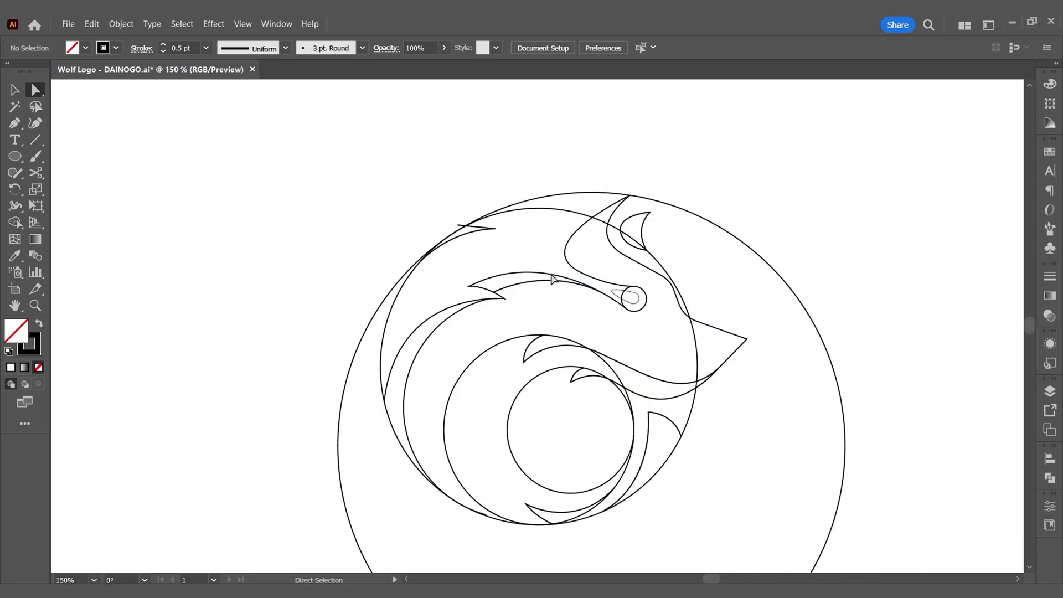
- Add an anchor to the body circle near the below-jaw fur shape and delete the circle's part crossing the face
{"action": "left_click", "coordinate": [570, 212]}
{"action": "left_click", "coordinate": [14, 124]}
{"action": "left_click", "coordinate": [687, 423]}
{"action": "key", "text": "a"}
{"action": "left_click", "coordinate": [698, 370]}
{"action": "key", "text": "Delete"}
- Add an anchor on the eye circle's lower left, delete its left anchor to open that side, and save the document
{"action": "left_click", "coordinate": [624, 300]}
{"action": "scroll", "coordinate": [637, 306], "scroll_direction": "up", "scroll_amount": 5}
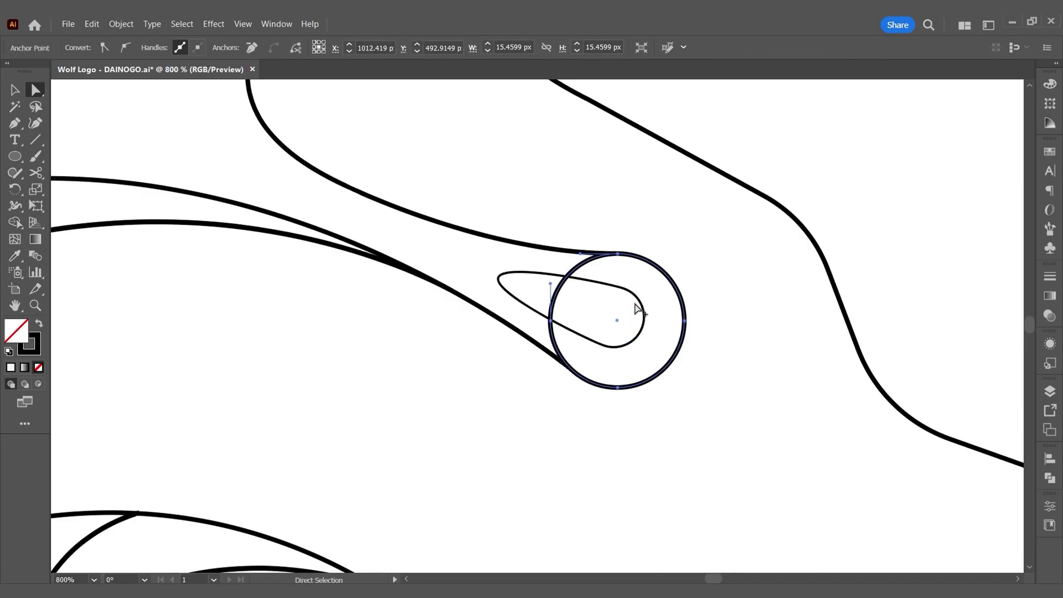
{"action": "key", "text": "p"}
{"action": "left_click", "coordinate": [550, 341]}
{"action": "key", "text": "a"}
{"action": "left_click", "coordinate": [550, 320]}
{"action": "key", "text": "Delete"}
{"action": "key", "text": "ctrl+s"}
{"action": "scroll", "coordinate": [672, 324], "scroll_direction": "down", "scroll_amount": 4}
{"action": "scroll", "coordinate": [669, 336], "scroll_direction": "down", "scroll_amount": 2}
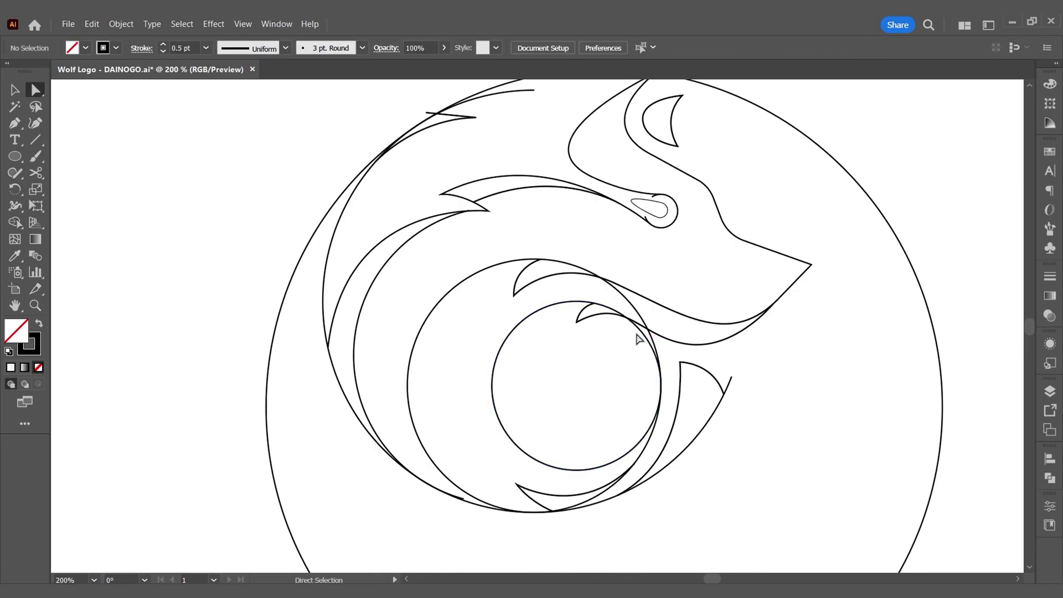
- Erase the inner circle's arc between the small cheek tuft's tip and the lower jaw line
{"action": "left_click", "coordinate": [636, 327]}
{"action": "scroll", "coordinate": [629, 331], "scroll_direction": "up", "scroll_amount": 2}
{"action": "scroll", "coordinate": [619, 331], "scroll_direction": "down", "scroll_amount": 3}
{"action": "left_click", "coordinate": [15, 223]}
{"action": "key", "text": "a"}
{"action": "left_click", "coordinate": [658, 241]}
{"action": "key", "text": "v"}
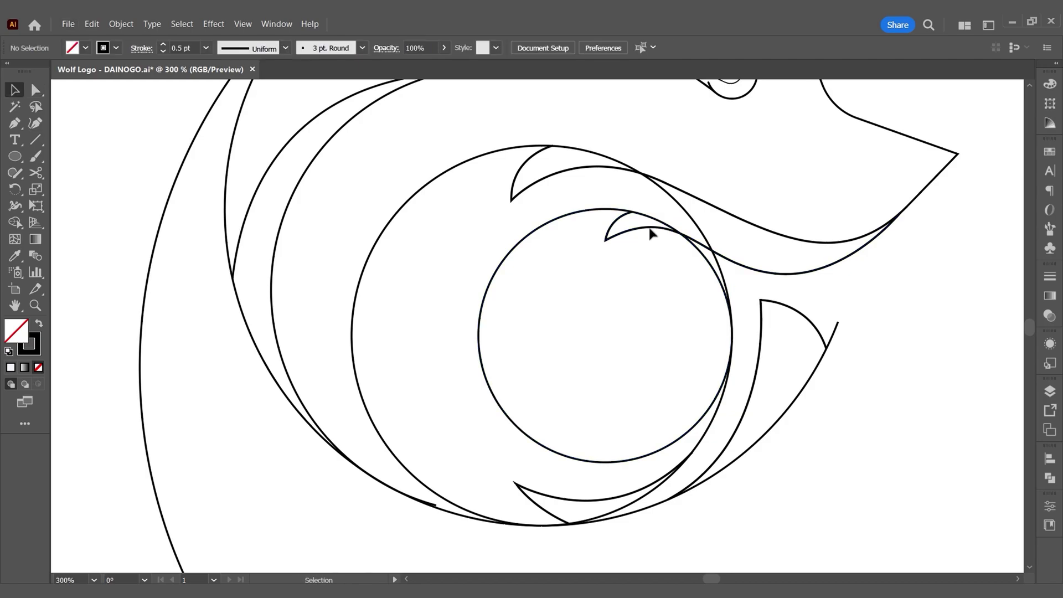
{"action": "left_click", "coordinate": [653, 218]}
{"action": "left_click", "coordinate": [651, 228], "text": "shift"}
{"action": "left_click", "coordinate": [14, 223]}
{"action": "key", "text": "ctrl+shift+a"}
- Select the jaw, cheek tuft and circle paths and erase the circle arcs running below the jaw with the Shape Builder
{"action": "scroll", "coordinate": [670, 284], "scroll_direction": "down", "scroll_amount": 2}
{"action": "key", "text": "v"}
{"action": "left_click", "coordinate": [668, 289]}
{"action": "scroll", "coordinate": [676, 348], "scroll_direction": "down", "scroll_amount": 1}
{"action": "left_click", "coordinate": [682, 379], "text": "shift"}
{"action": "left_click", "coordinate": [631, 252], "text": "shift"}
{"action": "scroll", "coordinate": [634, 221], "scroll_direction": "up", "scroll_amount": 2}
{"action": "key", "text": "shift+m"}
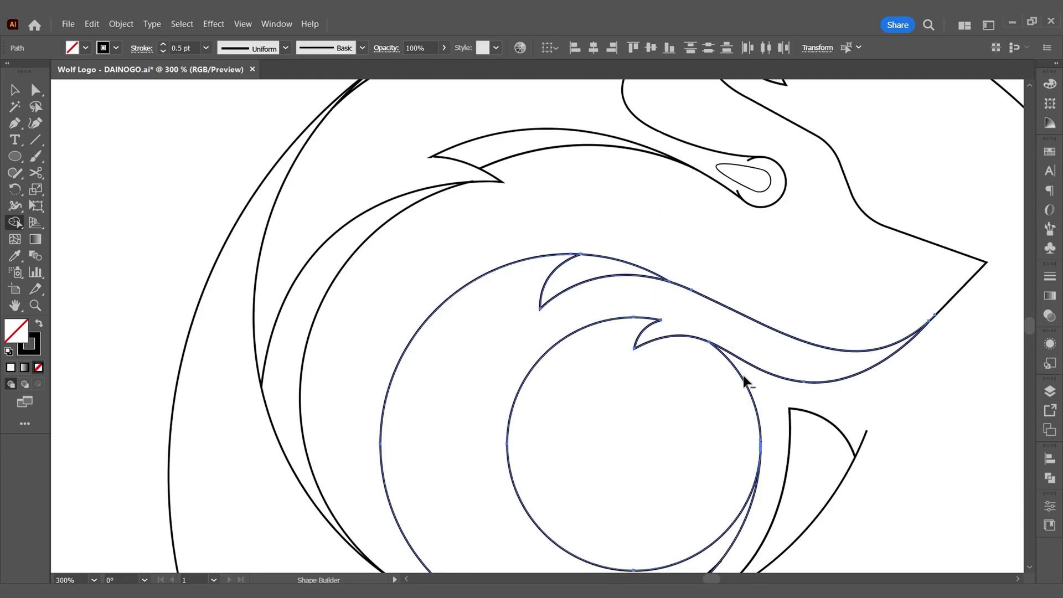
{"action": "scroll", "coordinate": [625, 316], "scroll_direction": "down", "scroll_amount": 2}
{"action": "scroll", "coordinate": [625, 499], "scroll_direction": "up", "scroll_amount": 2}
- Erase the circle arcs between the lower fur tuft and the below-jaw shape, including the stub beyond that shape
{"action": "key", "text": "v"}
{"action": "left_click_drag", "start_coordinate": [693, 487], "coordinate": [506, 365]}
{"action": "key", "text": "shift+m"}
{"action": "left_click", "coordinate": [694, 401], "text": "alt"}
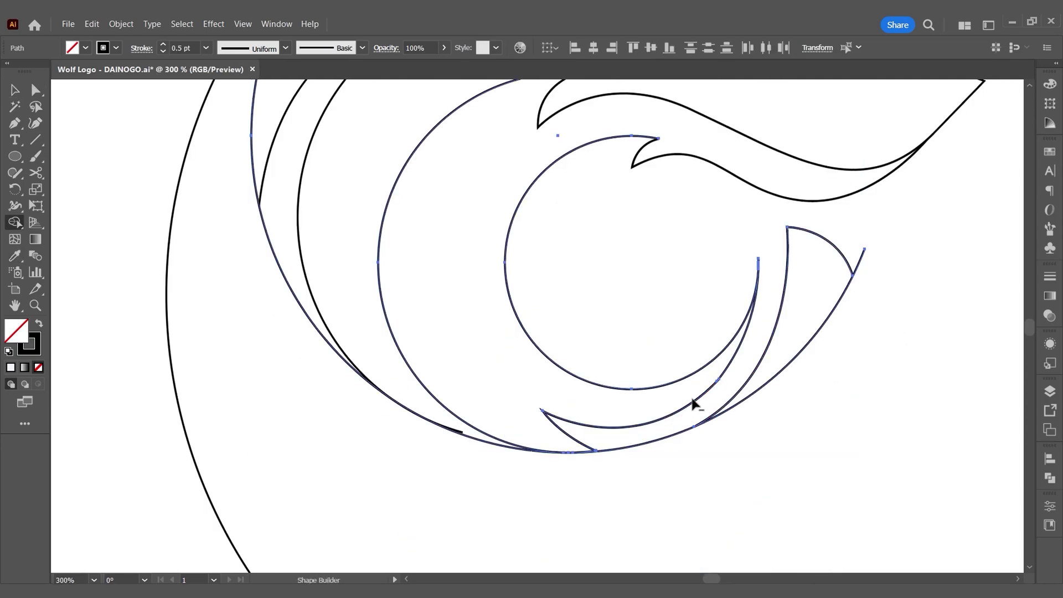
{"action": "scroll", "coordinate": [714, 372], "scroll_direction": "down", "scroll_amount": 1}
{"action": "left_click", "coordinate": [812, 294], "text": "alt"}
{"action": "scroll", "coordinate": [515, 431], "scroll_direction": "down", "scroll_amount": 1}
- Add the large cheek tuft's path to the selection and erase the circle arc that closes off the tuft
{"action": "key", "text": "v"}
{"action": "scroll", "coordinate": [501, 165], "scroll_direction": "up", "scroll_amount": 2}
{"action": "left_click", "coordinate": [573, 174], "text": "shift"}
{"action": "key", "text": "shift+m"}
{"action": "left_click", "coordinate": [633, 140], "text": "alt"}
{"action": "scroll", "coordinate": [633, 143], "scroll_direction": "down", "scroll_amount": 2}
{"action": "key", "text": "ctrl+shift+a"}
- Trim the two overshooting line ends where the forehead and cheek lines meet the eye circle
{"action": "scroll", "coordinate": [672, 260], "scroll_direction": "up", "scroll_amount": 3}
{"action": "key", "text": "v"}
{"action": "left_click", "coordinate": [587, 280]}
{"action": "left_click", "coordinate": [573, 320], "text": "shift"}
{"action": "key", "text": "shift+m"}
{"action": "left_click", "coordinate": [611, 286], "text": "alt"}
{"action": "left_click", "coordinate": [597, 331], "text": "alt"}
{"action": "scroll", "coordinate": [608, 320], "scroll_direction": "down", "scroll_amount": 3}
{"action": "key", "text": "v"}
{"action": "left_click", "coordinate": [104, 130]}
{"action": "scroll", "coordinate": [608, 282], "scroll_direction": "down", "scroll_amount": 2}
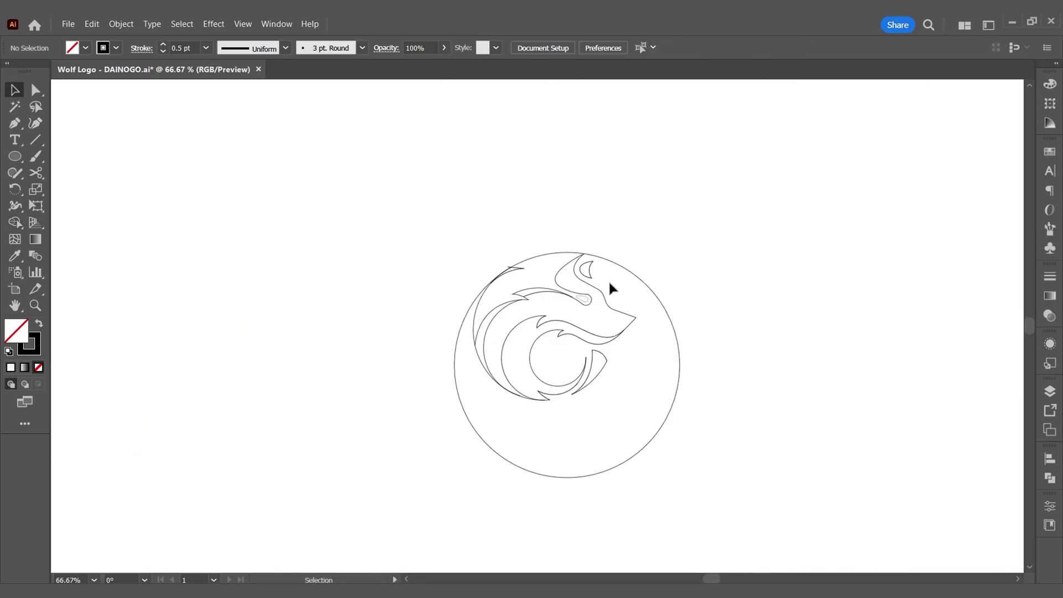
- Select the outer circle with the ear and back-of-head paths, and erase everything except the arc forming the head's top
{"action": "scroll", "coordinate": [575, 252], "scroll_direction": "up", "scroll_amount": 3}
{"action": "left_click", "coordinate": [574, 253]}
{"action": "scroll", "coordinate": [572, 232], "scroll_direction": "down", "scroll_amount": 2}
{"action": "scroll", "coordinate": [454, 271], "scroll_direction": "up", "scroll_amount": 3}
{"action": "left_click", "coordinate": [417, 310], "text": "shift"}
{"action": "left_click", "coordinate": [448, 283], "text": "shift"}
{"action": "scroll", "coordinate": [447, 277], "scroll_direction": "down", "scroll_amount": 3}
{"action": "key", "text": "shift+m"}
{"action": "scroll", "coordinate": [441, 242], "scroll_direction": "up", "scroll_amount": 4}
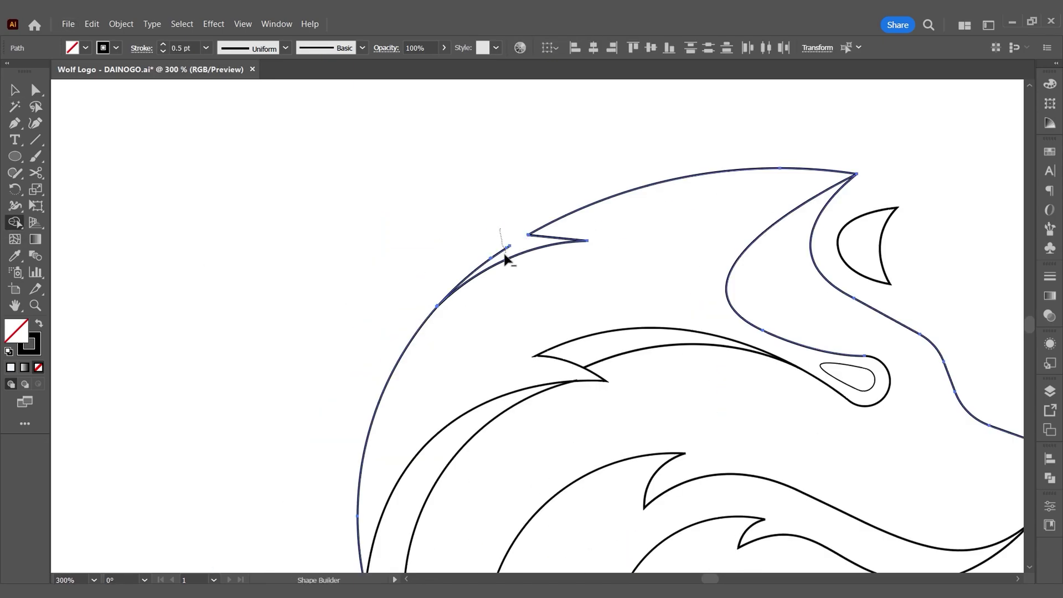
{"action": "scroll", "coordinate": [490, 243], "scroll_direction": "up", "scroll_amount": 1}
{"action": "scroll", "coordinate": [493, 227], "scroll_direction": "down", "scroll_amount": 3}
{"action": "key", "text": "ctrl+shift+a"}
- Trim the overshooting lower end of the mane line where it meets the body circle
{"action": "key", "text": "v"}
{"action": "left_click_drag", "start_coordinate": [548, 508], "coordinate": [485, 458]}
{"action": "scroll", "coordinate": [520, 475], "scroll_direction": "up", "scroll_amount": 6}
{"action": "key", "text": "shift+m"}
{"action": "left_click", "coordinate": [529, 452], "text": "alt"}
{"action": "scroll", "coordinate": [530, 443], "scroll_direction": "down", "scroll_amount": 8}
{"action": "key", "text": "ctrl+shift+a"}
{"action": "scroll", "coordinate": [557, 412], "scroll_direction": "up", "scroll_amount": 2}
{"action": "scroll", "coordinate": [576, 435], "scroll_direction": "down", "scroll_amount": 1}
{"action": "key", "text": "v"}
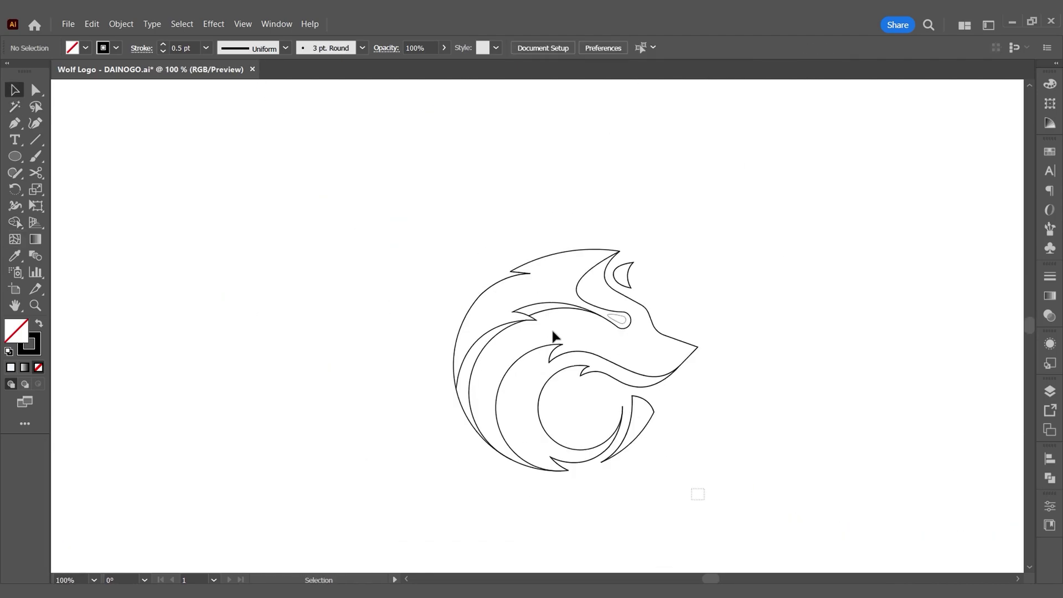
- Duplicate the whole wolf line art beside the original and hide the copy
{"action": "key", "text": "ctrl+a"}
{"action": "left_click_drag", "start_coordinate": [561, 382], "coordinate": [247, 379], "text": "alt"}
{"action": "left_click", "coordinate": [1050, 391]}
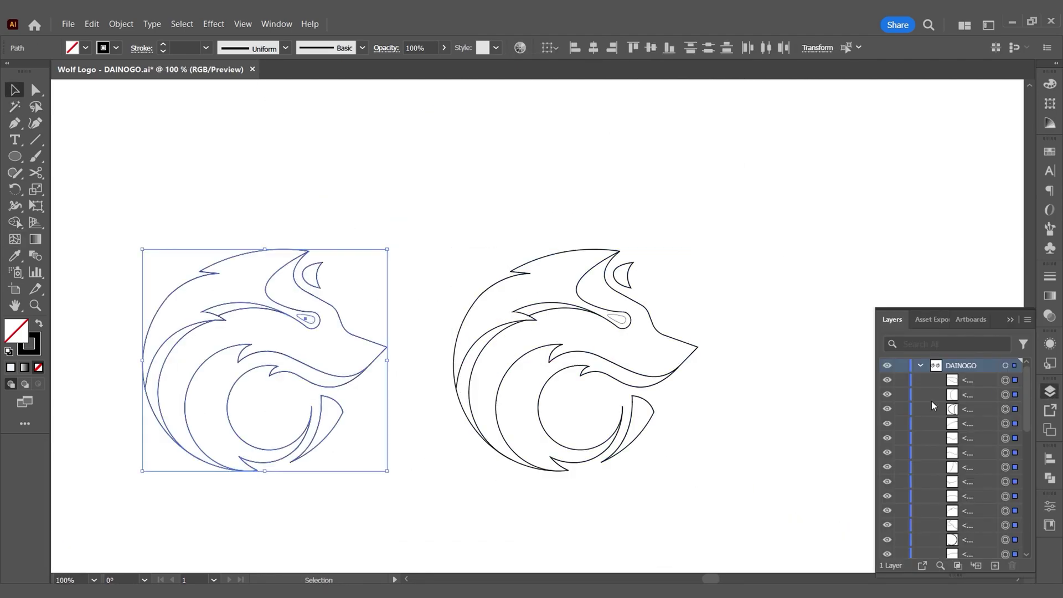
{"action": "left_click", "coordinate": [887, 380]}
{"action": "left_click", "coordinate": [1010, 320]}
{"action": "mouse_move", "coordinate": [859, 510]}
{"action": "left_mouse_down"}
{"action": "mouse_move", "coordinate": [457, 240]}
{"action": "mouse_move", "coordinate": [717, 370]}
{"action": "left_mouse_up"}
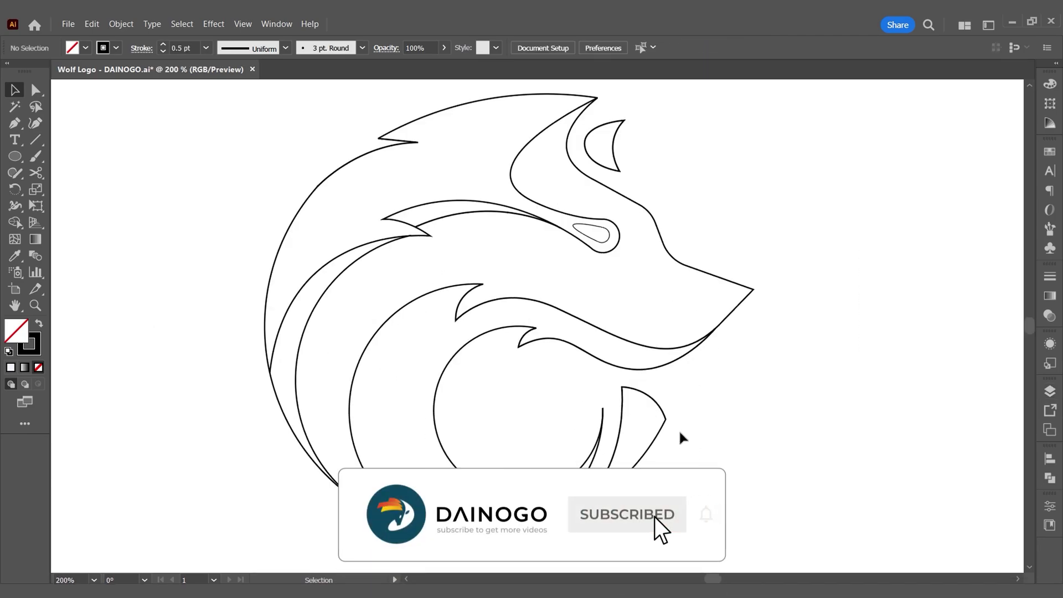
- Swap the black stroke to a solid black fill on the below-jaw fur, the pupil and the inner ear shape
{"action": "left_click", "coordinate": [694, 434]}
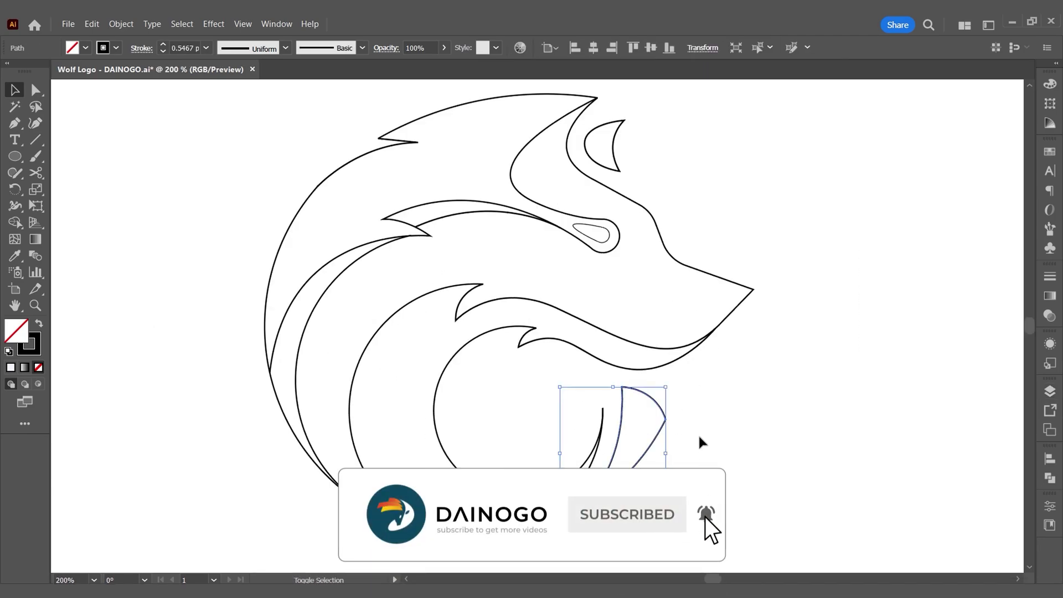
{"action": "key", "text": "shift+x"}
{"action": "left_click", "coordinate": [676, 441]}
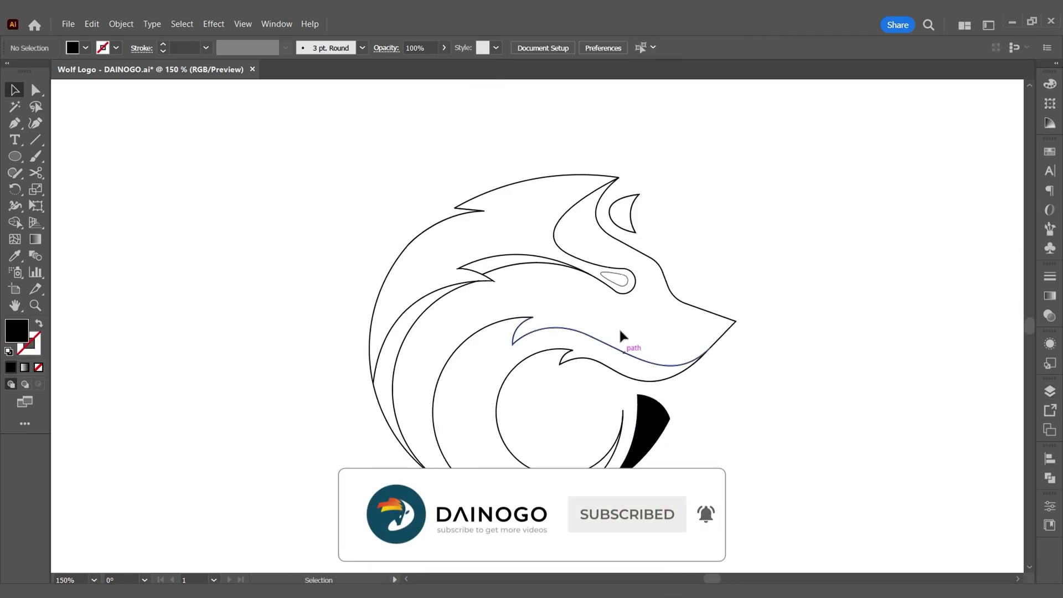
{"action": "left_click", "coordinate": [618, 280]}
{"action": "key", "text": "shift+x"}
{"action": "left_click", "coordinate": [604, 249]}
{"action": "scroll", "coordinate": [590, 221], "scroll_direction": "up", "scroll_amount": 2}
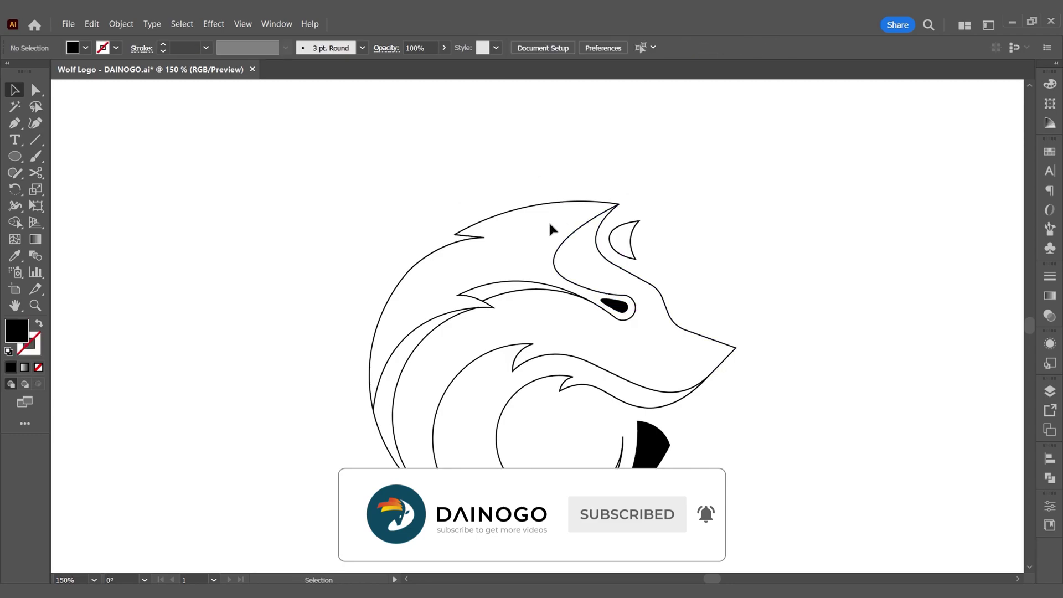
{"action": "left_click", "coordinate": [631, 268]}
{"action": "key", "text": "shift+x"}
{"action": "left_click", "coordinate": [648, 277]}
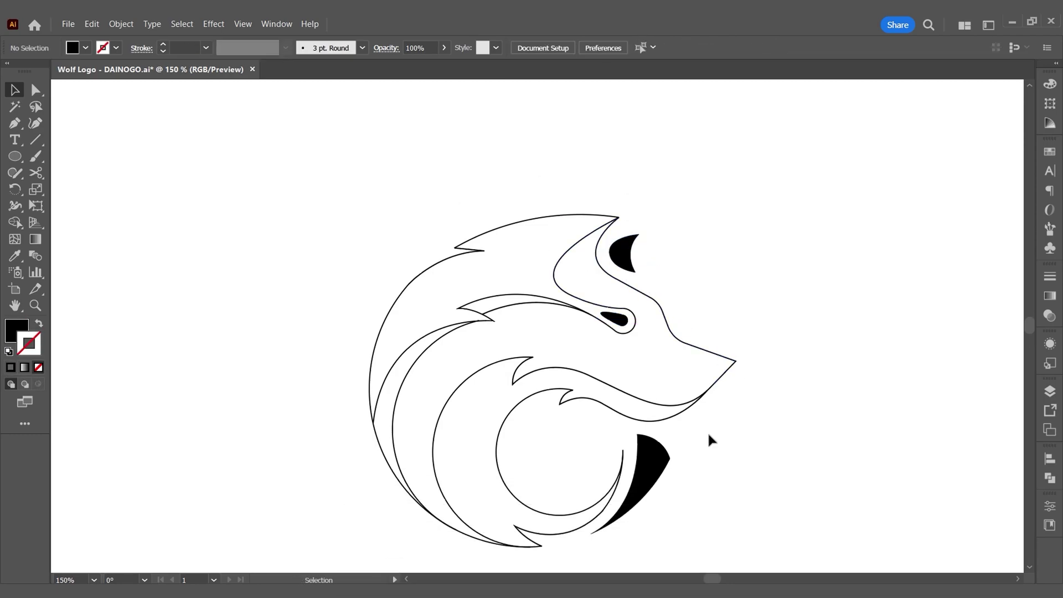
- Select all the wolf's remaining outline paths, leaving out the black inner ear, pupil and below-jaw shapes
{"action": "scroll", "coordinate": [390, 418], "scroll_direction": "down", "scroll_amount": 2}
{"action": "scroll", "coordinate": [313, 381], "scroll_direction": "down", "scroll_amount": 1}
{"action": "scroll", "coordinate": [527, 404], "scroll_direction": "up", "scroll_amount": 2}
{"action": "scroll", "coordinate": [527, 403], "scroll_direction": "down", "scroll_amount": 2}
{"action": "left_click_drag", "start_coordinate": [619, 379], "coordinate": [486, 356]}
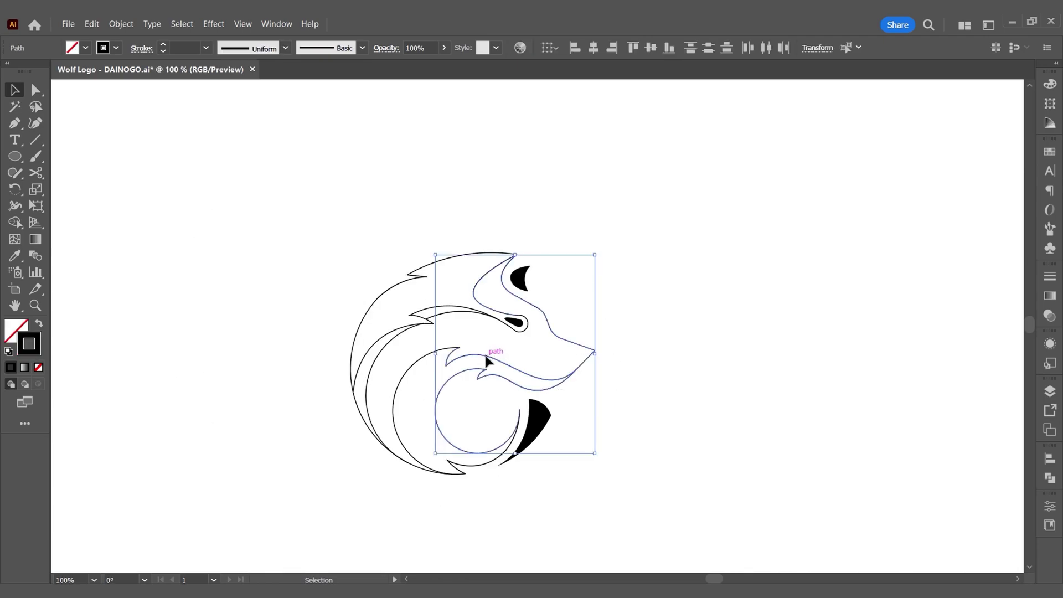
{"action": "left_click", "coordinate": [441, 476], "text": "shift"}
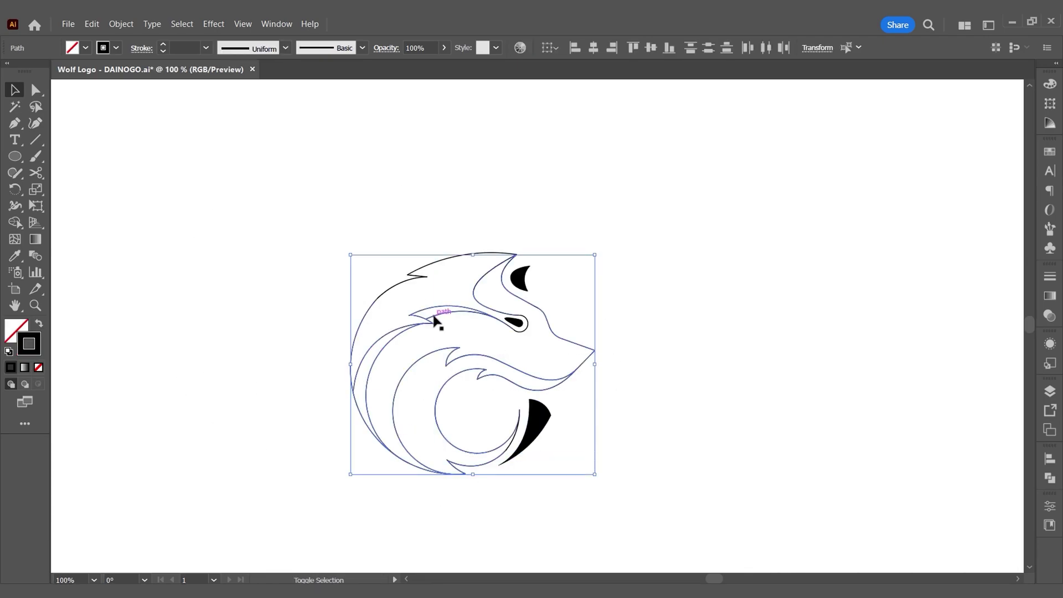
{"action": "left_click", "coordinate": [415, 277], "text": "shift"}
{"action": "key", "text": "ctrl+plus"}
{"action": "key", "text": "ctrl+plus"}
{"action": "key", "text": "ctrl+plus"}
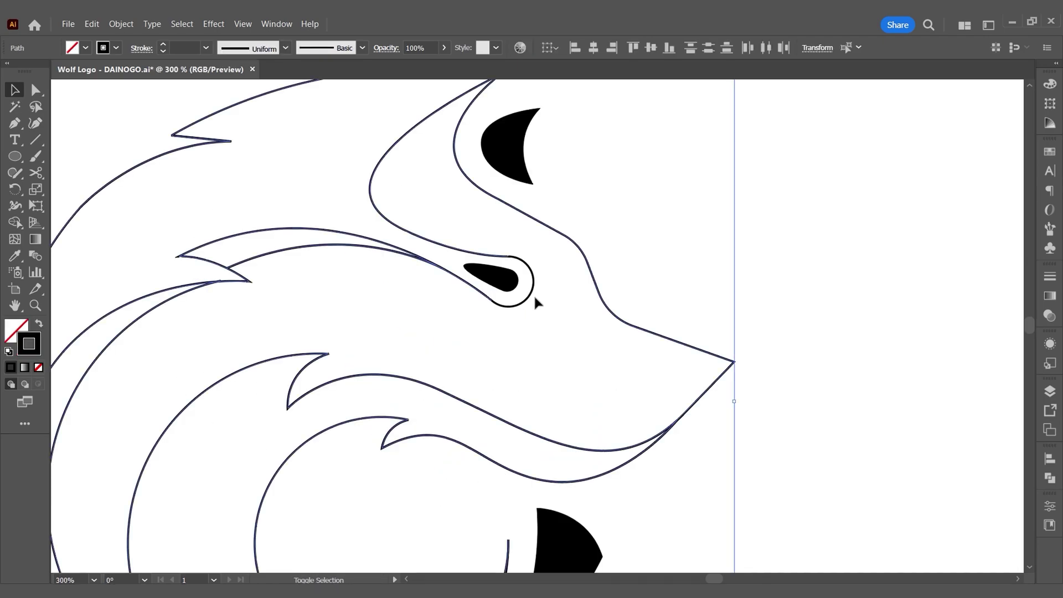
{"action": "key", "text": "ctrl+minus"}
{"action": "key", "text": "ctrl+minus"}
{"action": "key", "text": "ctrl+minus"}
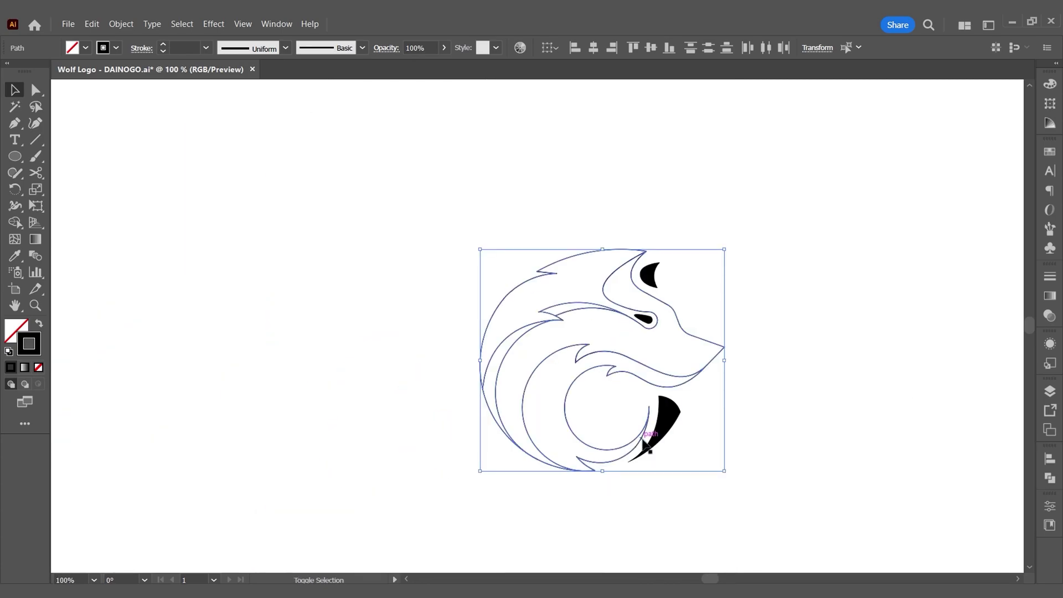
- Make a Live Paint group from the outlines and paint the neck and jaw, mane stripe and eye stripe regions black
{"action": "left_click", "coordinate": [15, 222]}
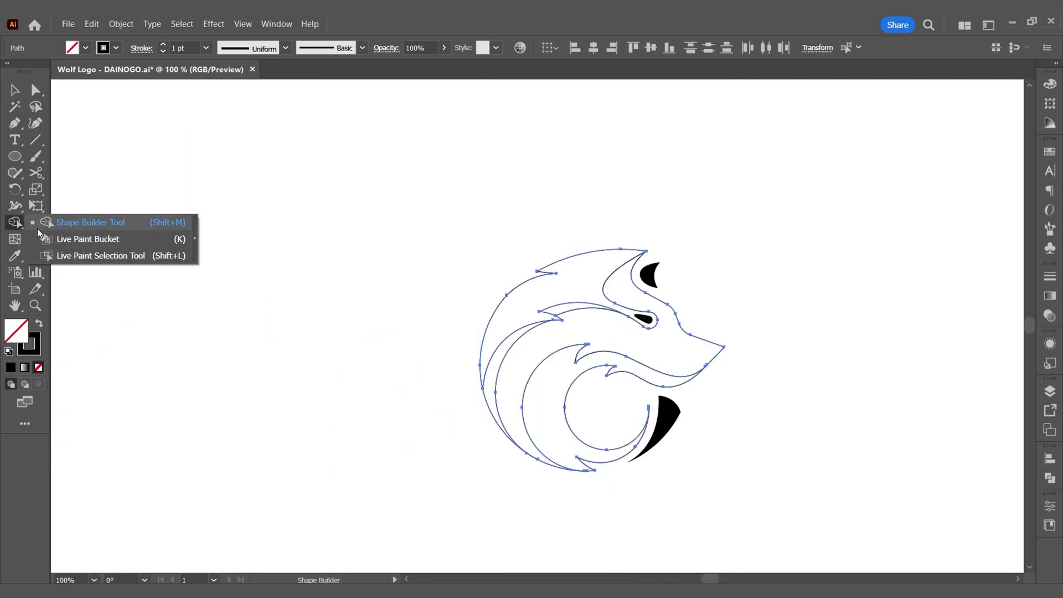
{"action": "left_click", "coordinate": [44, 239]}
{"action": "key", "text": "shift+x"}
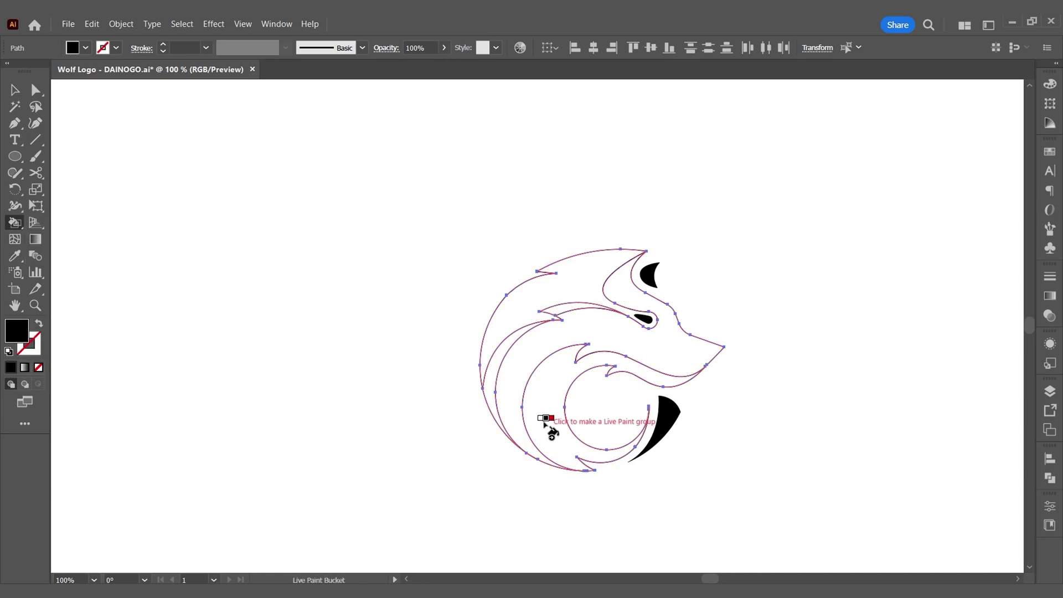
{"action": "left_click", "coordinate": [546, 419]}
{"action": "left_click", "coordinate": [512, 359]}
{"action": "left_click", "coordinate": [557, 311]}
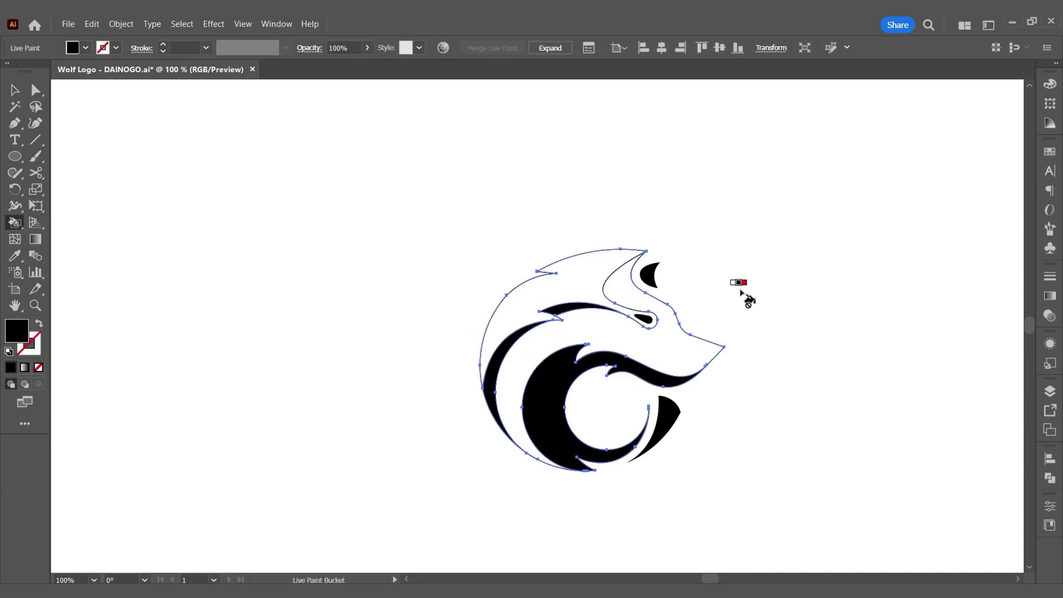
- Paint the back-of-head region light gray and the face region an even lighter gray with the Live Paint Bucket
{"action": "left_click", "coordinate": [89, 46]}
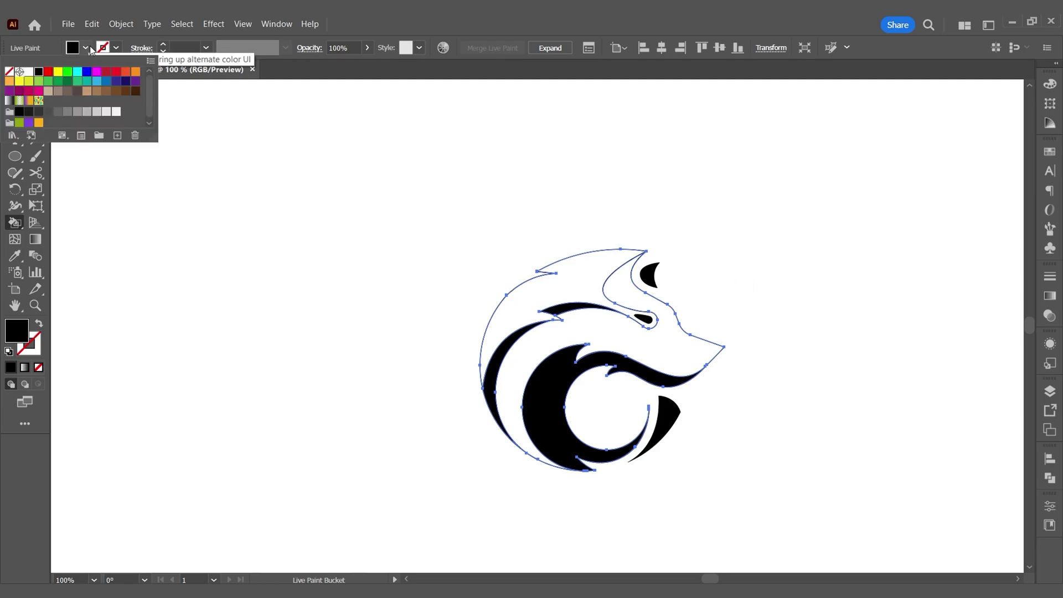
{"action": "left_click", "coordinate": [106, 111]}
{"action": "left_click", "coordinate": [575, 285]}
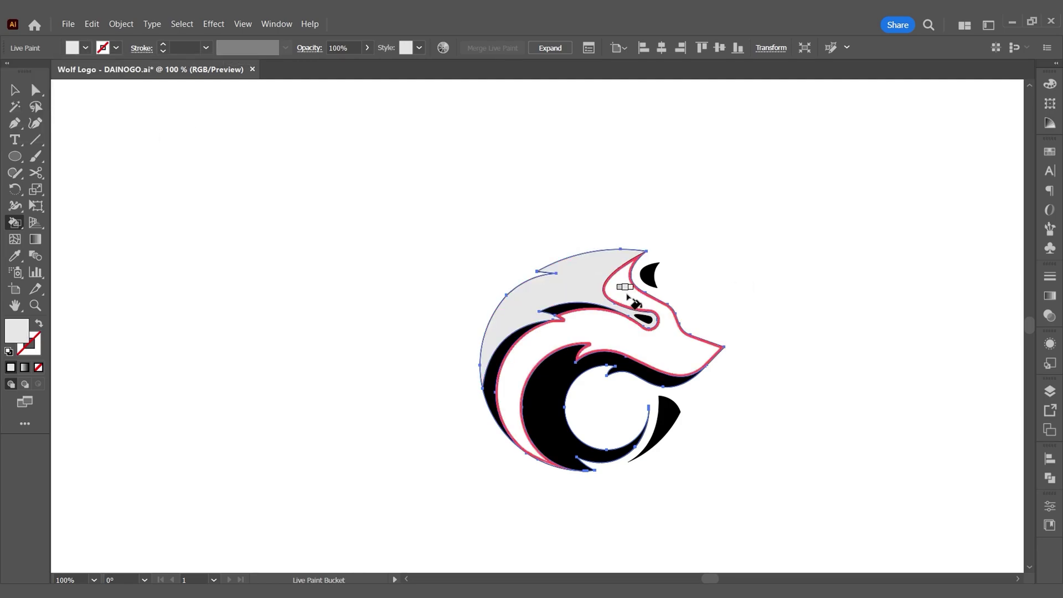
{"action": "left_click", "coordinate": [616, 290]}
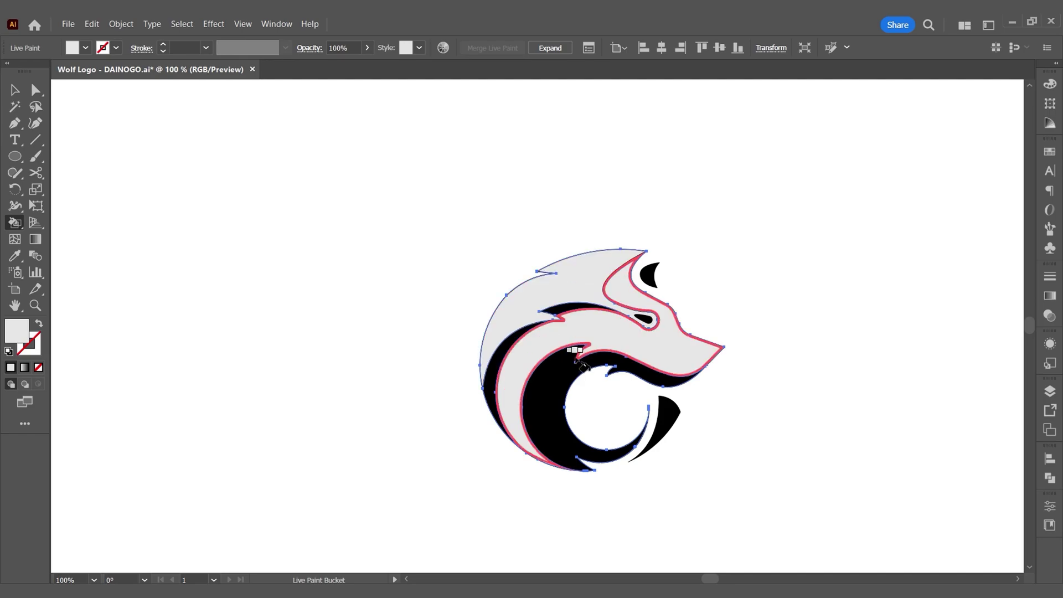
{"action": "left_click", "coordinate": [86, 48]}
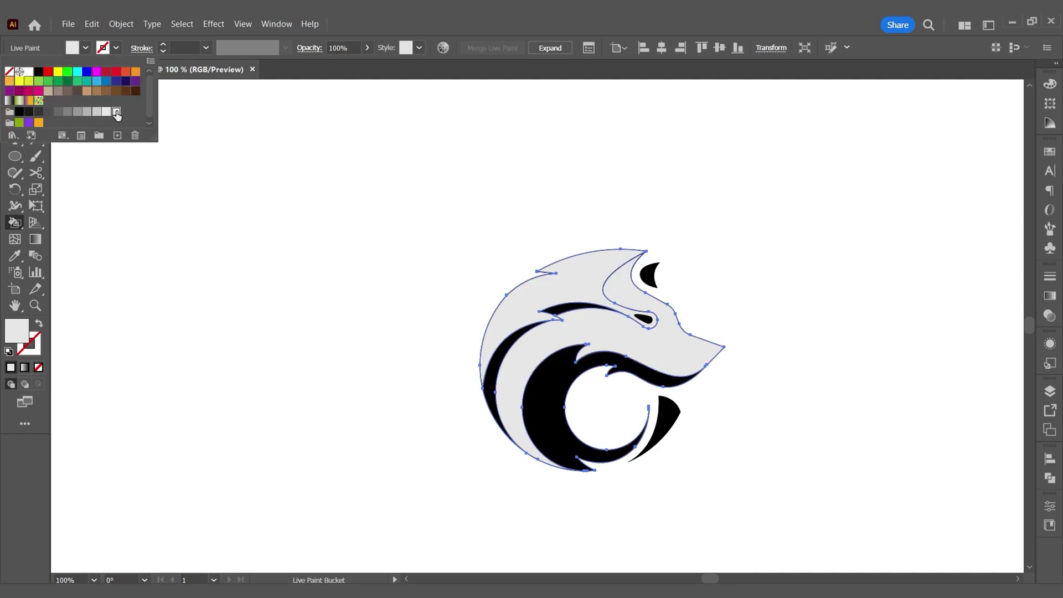
{"action": "left_click", "coordinate": [593, 329]}
{"action": "left_click", "coordinate": [602, 339]}
{"action": "left_click", "coordinate": [663, 237], "text": "ctrl"}
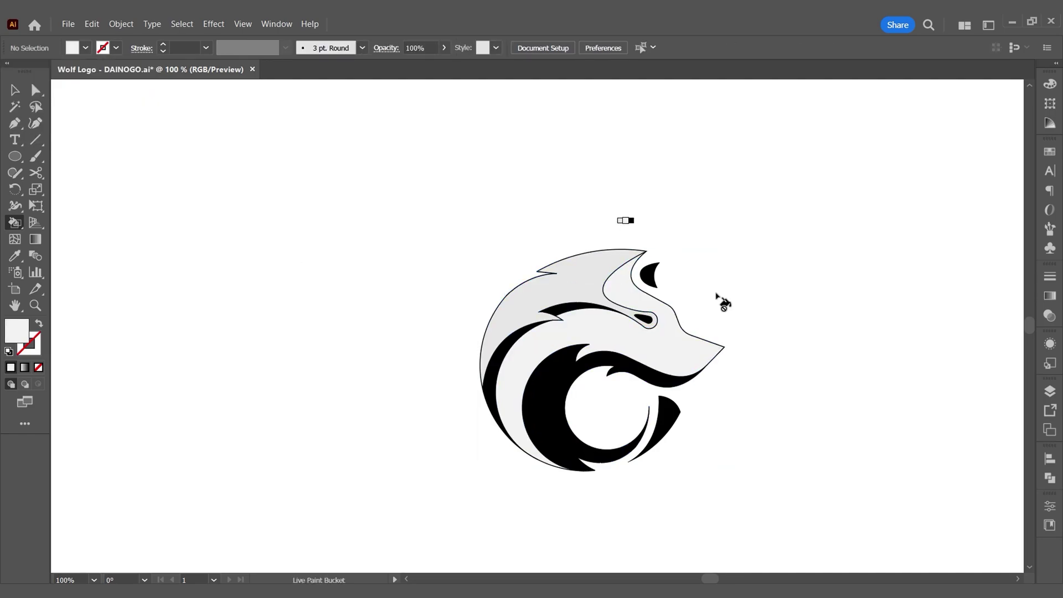
- Expand the wolf's Live Paint group and ungroup the result
{"action": "left_click", "coordinate": [622, 324]}
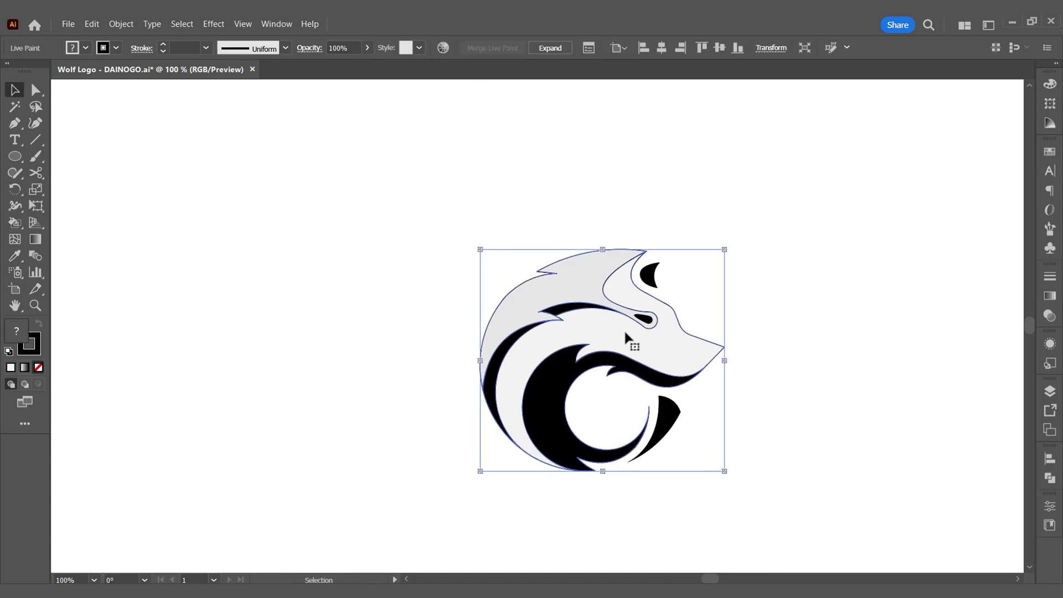
{"action": "left_click", "coordinate": [550, 49]}
{"action": "right_click", "coordinate": [631, 325]}
{"action": "left_click", "coordinate": [676, 195]}
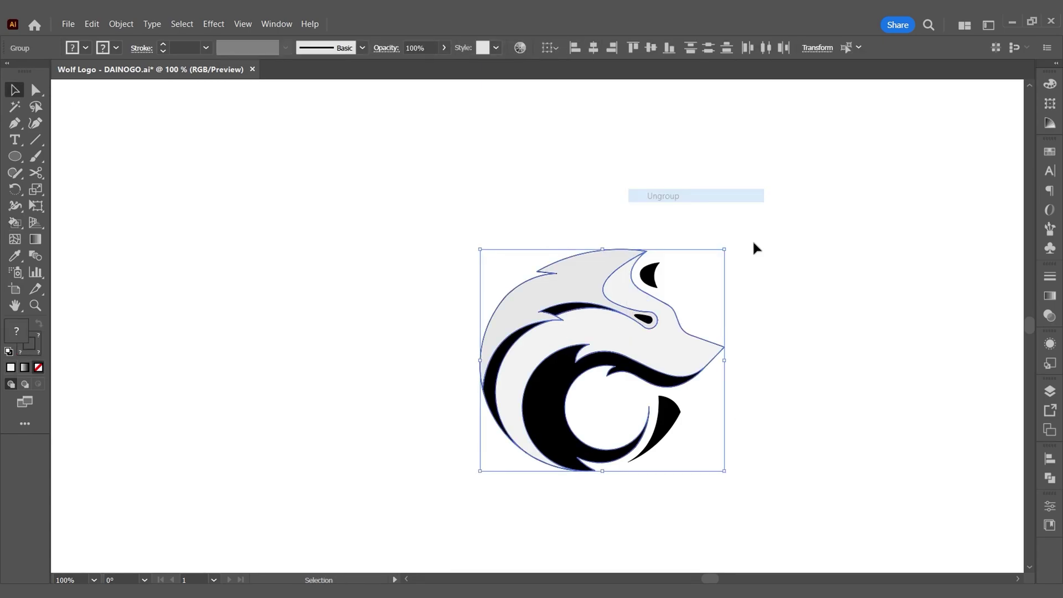
{"action": "left_click", "coordinate": [752, 239]}
- Delete the separate outline stroke group from the wolf, keeping only the filled shapes, and save the document
{"action": "left_click", "coordinate": [677, 321]}
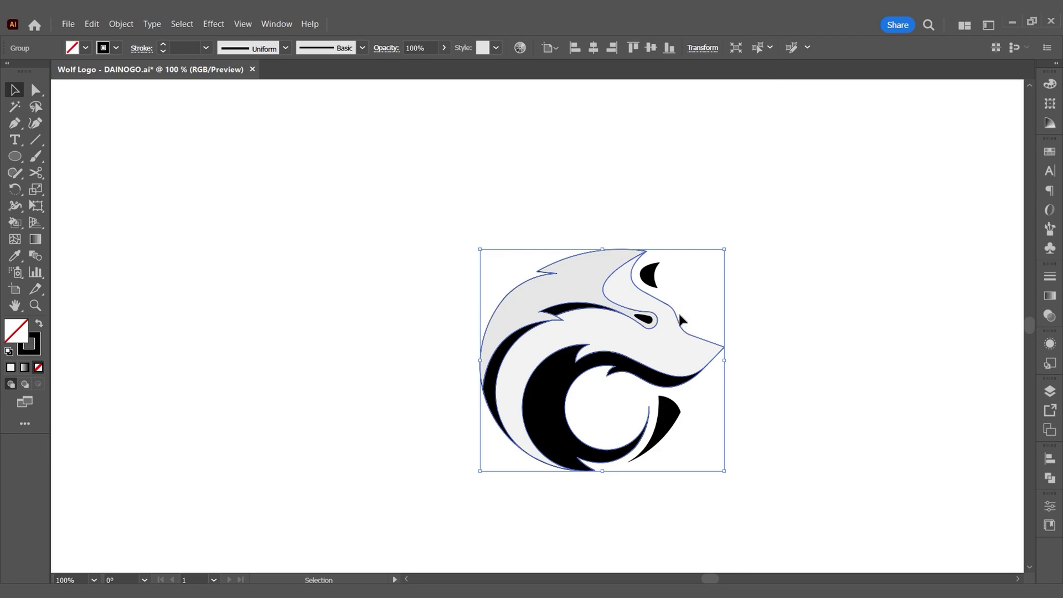
{"action": "left_click", "coordinate": [605, 432]}
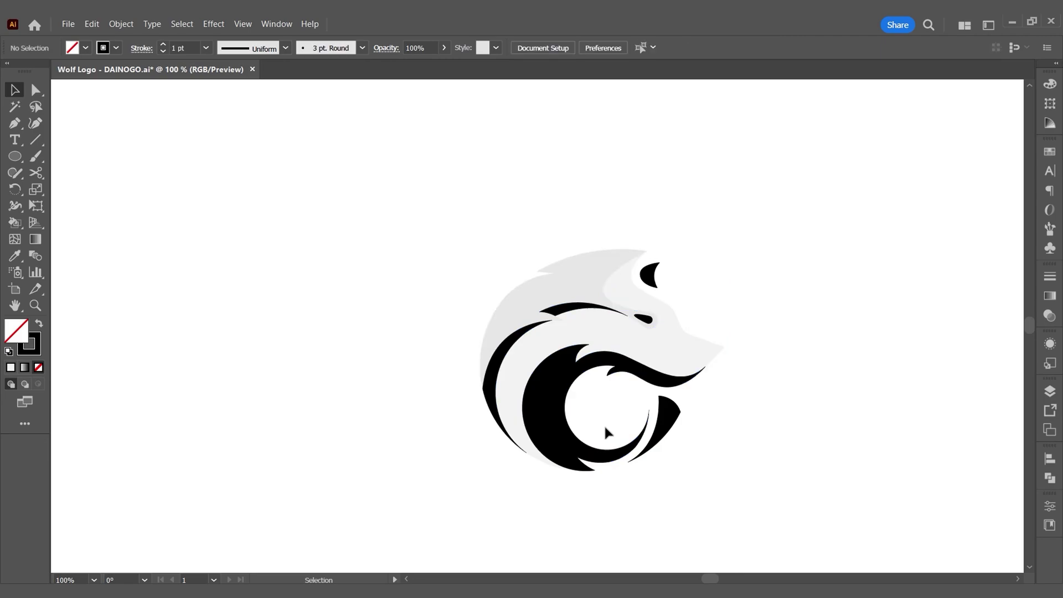
{"action": "mouse_move", "coordinate": [818, 420]}
{"action": "left_mouse_down"}
{"action": "mouse_move", "coordinate": [800, 427]}
{"action": "mouse_move", "coordinate": [801, 410]}
{"action": "left_mouse_up"}
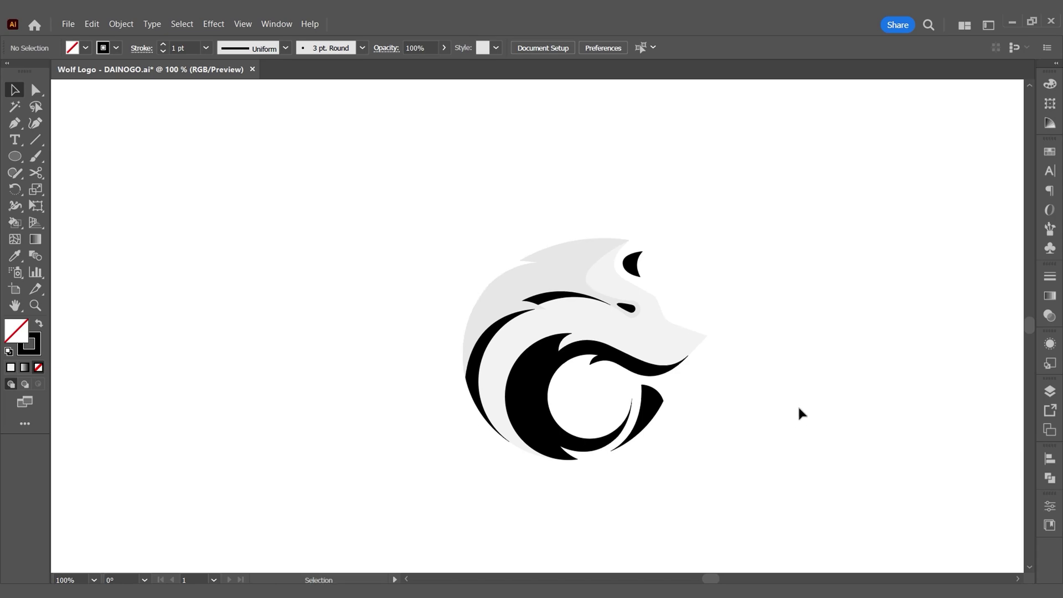
{"action": "key", "text": "ctrl+a"}
{"action": "left_click", "coordinate": [794, 412]}
{"action": "key", "text": "ctrl+1"}
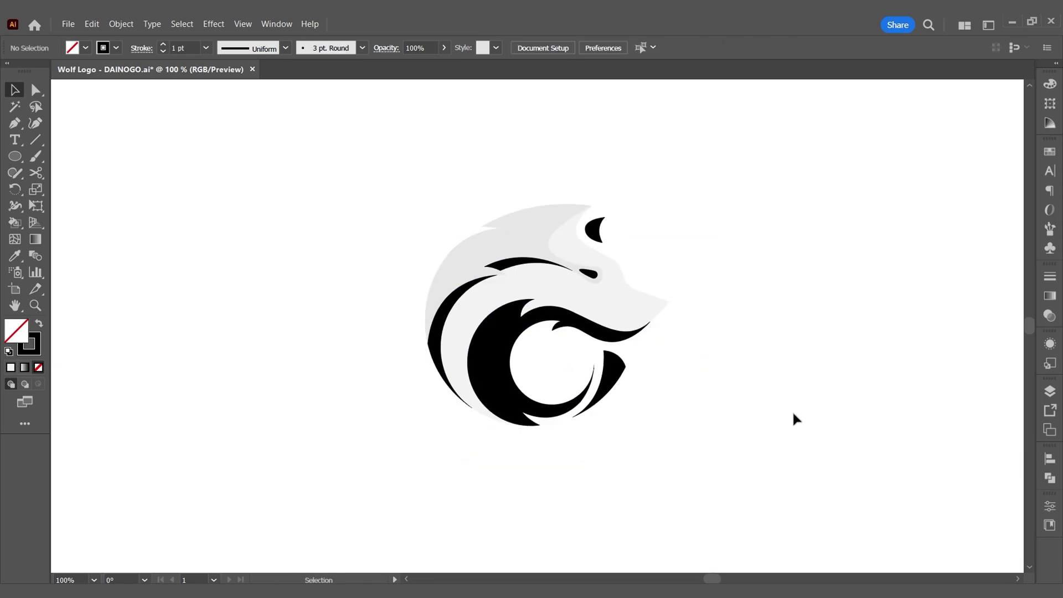
- Draw a small circle beside the wolf as a color swatch and give it a white stroke
{"action": "left_click_drag", "start_coordinate": [15, 157], "coordinate": [77, 189]}
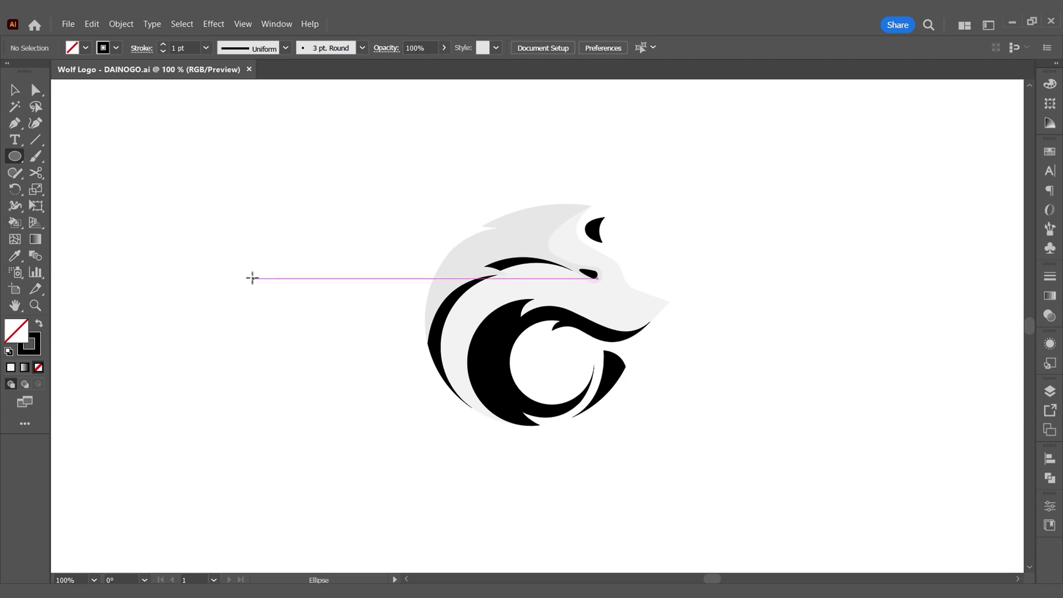
{"action": "left_click_drag", "start_coordinate": [297, 212], "coordinate": [332, 245]}
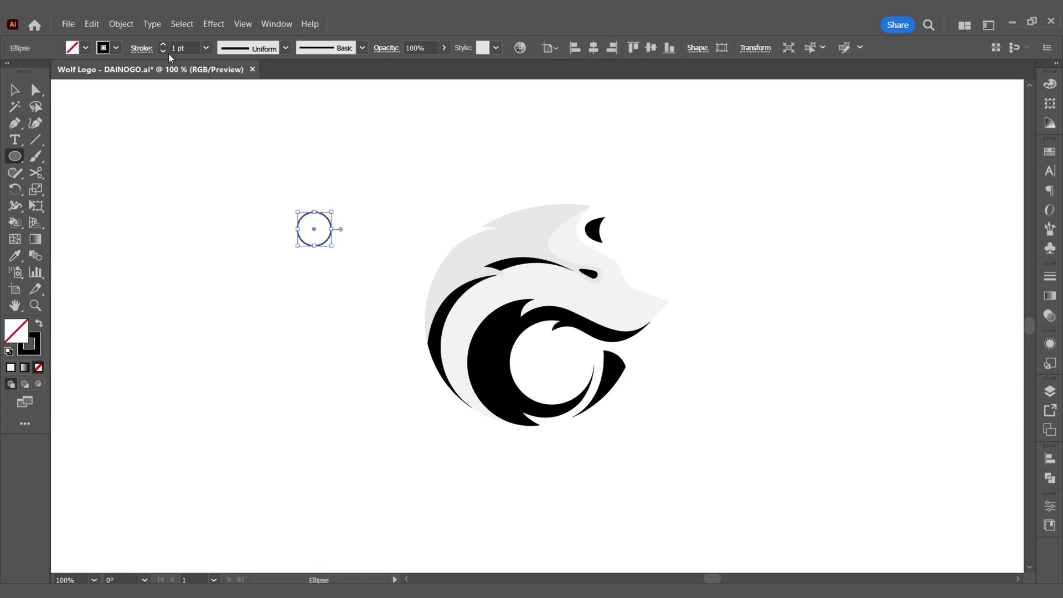
{"action": "left_click", "coordinate": [116, 48]}
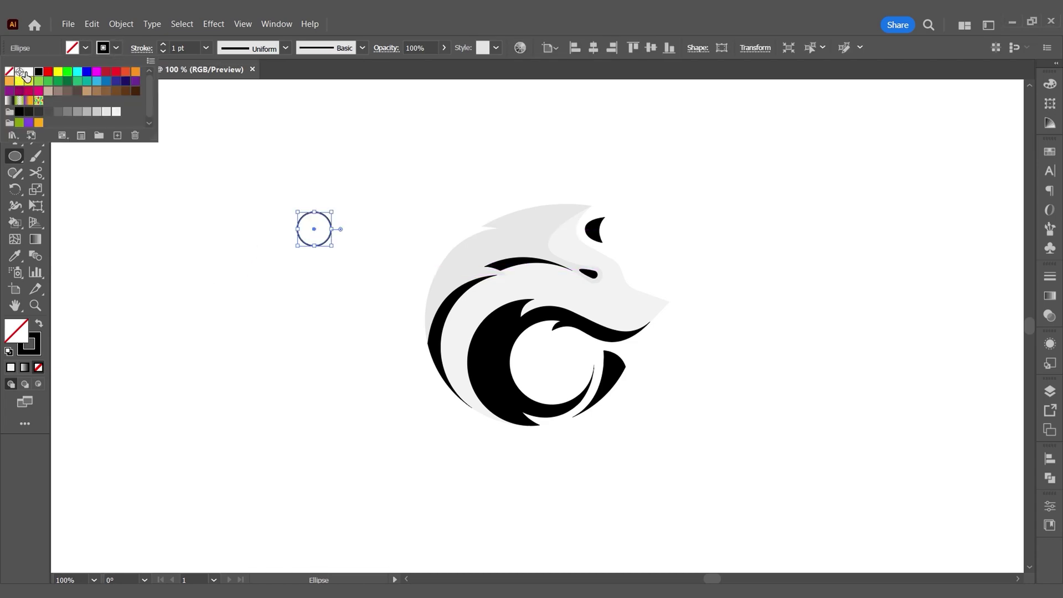
{"action": "left_click", "coordinate": [29, 72]}
- Fill the swatch circle with a dark slate blue, about 323E44
{"action": "left_click", "coordinate": [86, 48]}
{"action": "left_click", "coordinate": [107, 81]}
{"action": "double_click", "coordinate": [16, 331]}
{"action": "left_click_drag", "start_coordinate": [543, 380], "coordinate": [541, 389]}
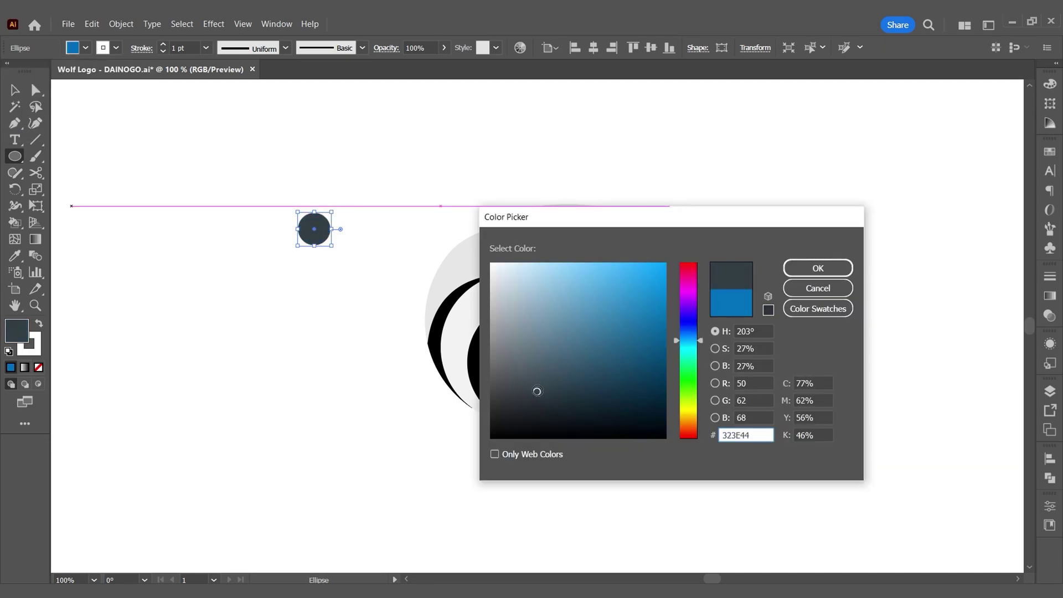
{"action": "left_click", "coordinate": [817, 268]}
- Copy the dark swatch circle downward and fill the copy with blue-gray 839FAA
{"action": "key", "text": "v"}
{"action": "left_click_drag", "start_coordinate": [327, 230], "coordinate": [323, 314]}
{"action": "double_click", "coordinate": [16, 331]}
{"action": "left_click", "coordinate": [531, 322]}
{"action": "left_click", "coordinate": [802, 272]}
- Fill the third swatch circle with a very pale blue
{"action": "double_click", "coordinate": [16, 331]}
{"action": "left_click_drag", "start_coordinate": [515, 277], "coordinate": [510, 270]}
{"action": "left_click", "coordinate": [815, 269]}
- Copy the pale blue swatch circle downward and fill the copy with light blue, about 9FC7D3
{"action": "left_click_drag", "start_coordinate": [324, 311], "coordinate": [323, 352]}
{"action": "left_click", "coordinate": [15, 255]}
{"action": "left_click", "coordinate": [314, 266]}
{"action": "double_click", "coordinate": [16, 331]}
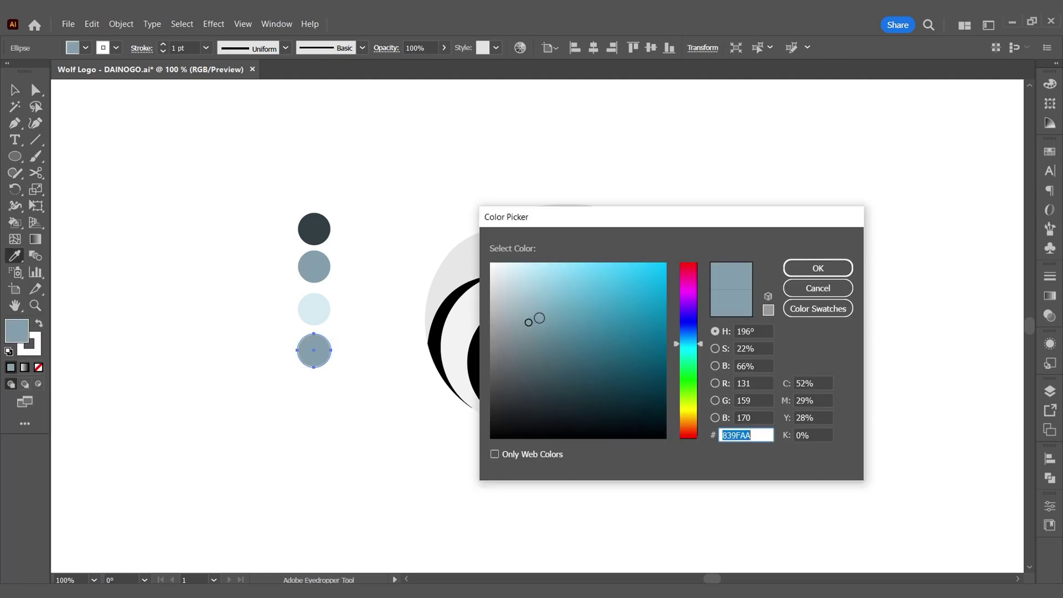
{"action": "left_click_drag", "start_coordinate": [538, 312], "coordinate": [537, 301]}
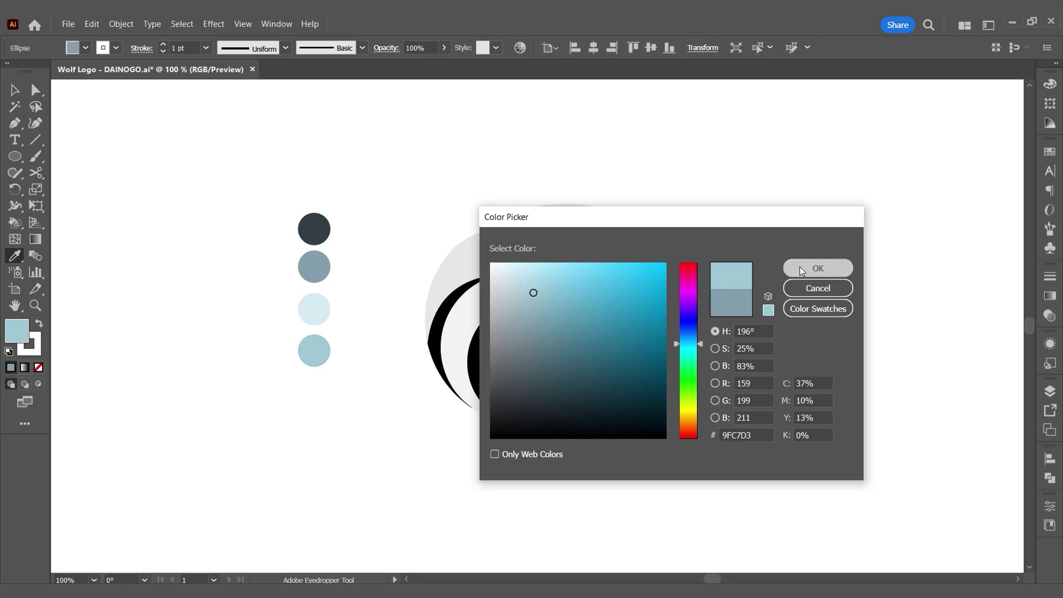
{"action": "left_click", "coordinate": [805, 270]}
- Remove the stroke from all four color swatch circles
{"action": "left_click", "coordinate": [15, 91]}
{"action": "left_click_drag", "start_coordinate": [273, 115], "coordinate": [342, 408]}
{"action": "left_click", "coordinate": [116, 48]}
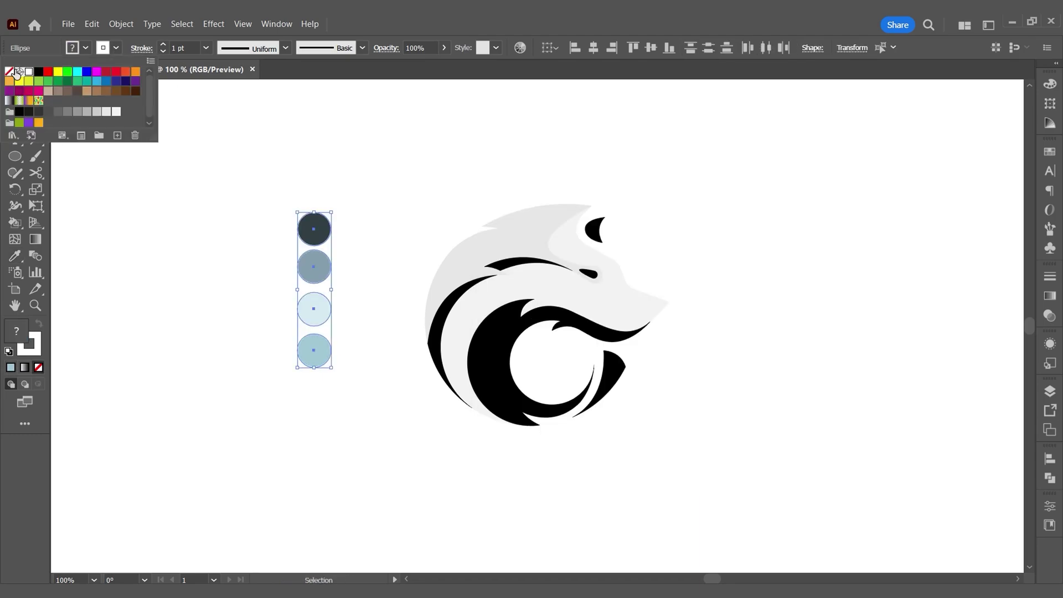
{"action": "left_click", "coordinate": [9, 72]}
{"action": "left_click", "coordinate": [710, 15]}
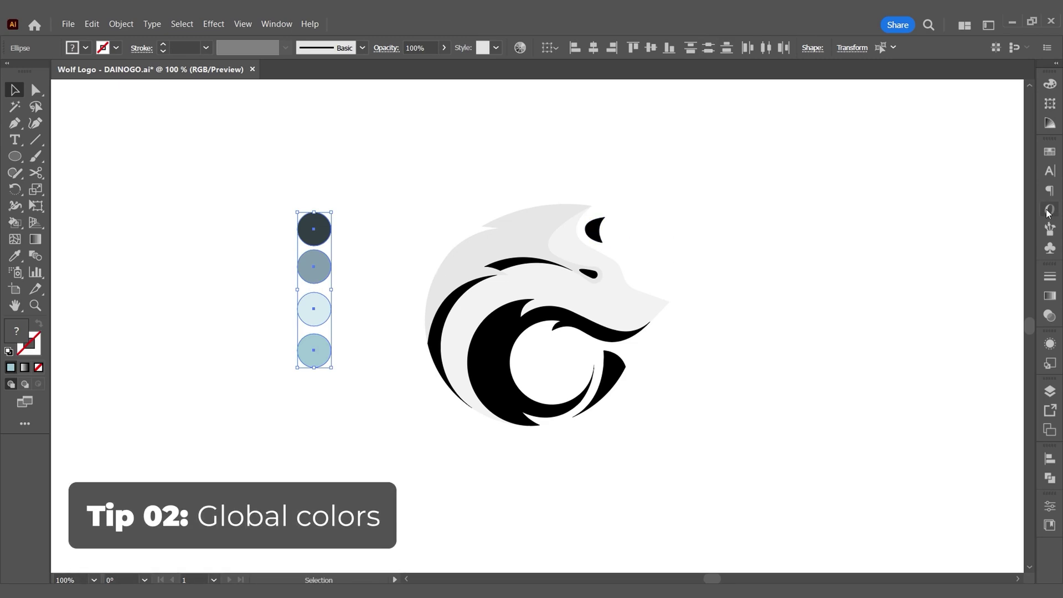
- Create a color group named Wolf from the selected swatch circles, converting process colors to global
{"action": "left_click", "coordinate": [1050, 152]}
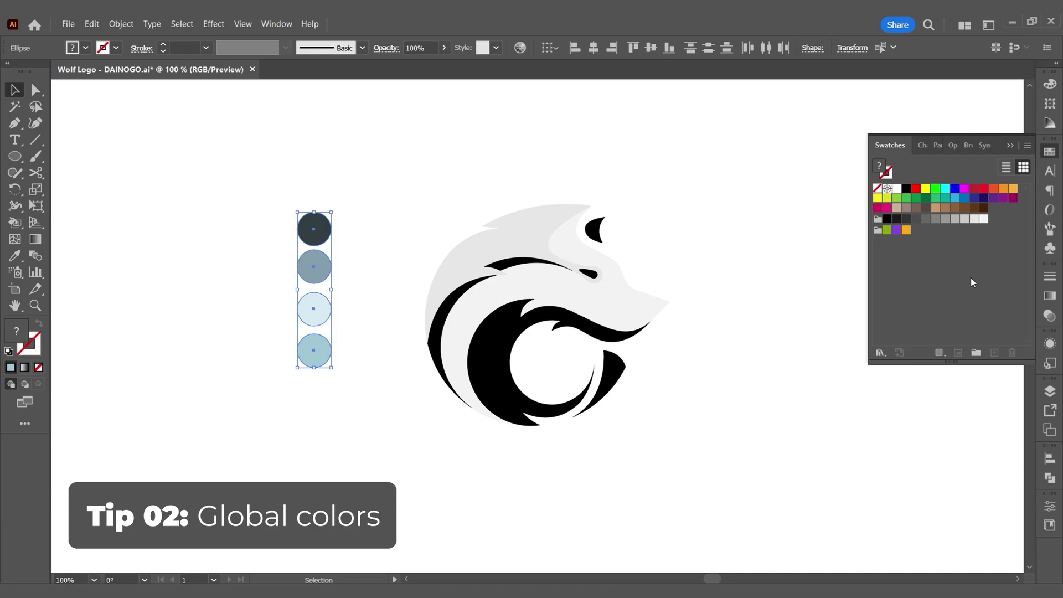
{"action": "left_click", "coordinate": [976, 352]}
{"action": "type", "text": "Wolf"}
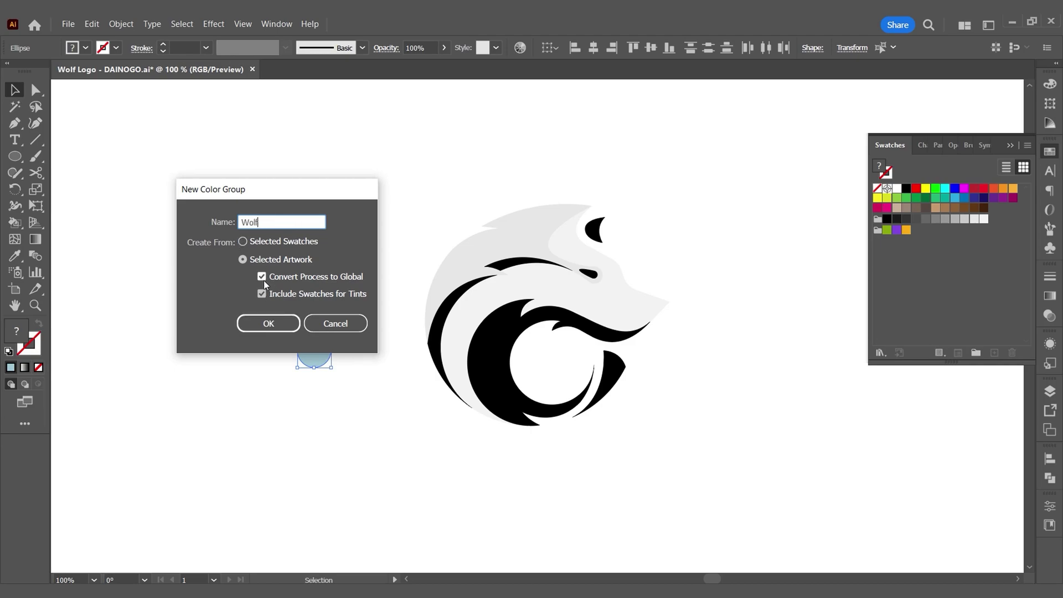
{"action": "left_click", "coordinate": [264, 324]}
{"action": "left_click", "coordinate": [265, 328]}
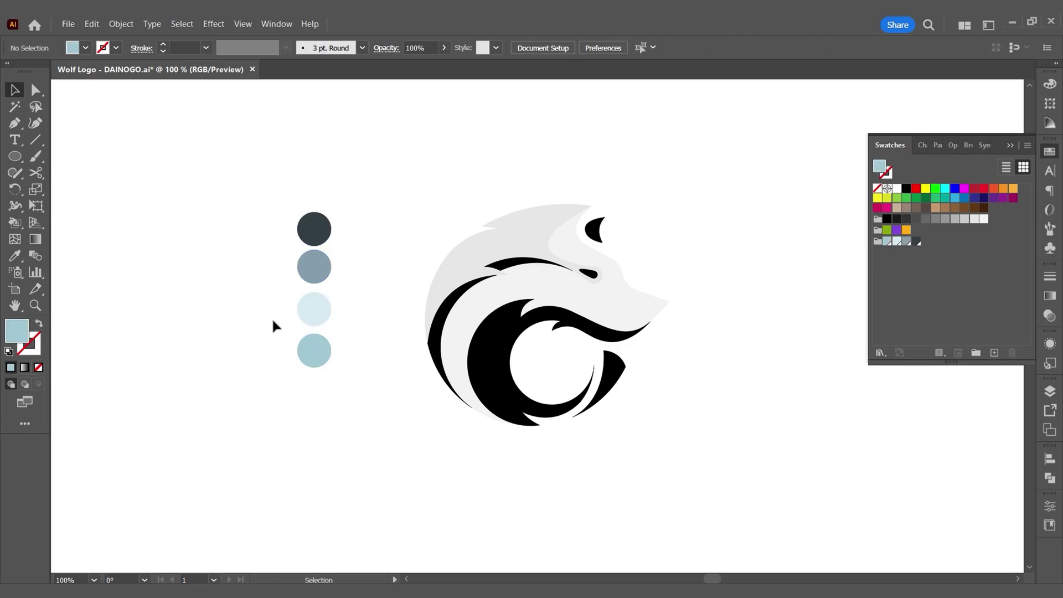
- Give all four color swatch circles a white stroke
{"action": "left_click_drag", "start_coordinate": [281, 361], "coordinate": [306, 218]}
{"action": "left_click", "coordinate": [115, 49]}
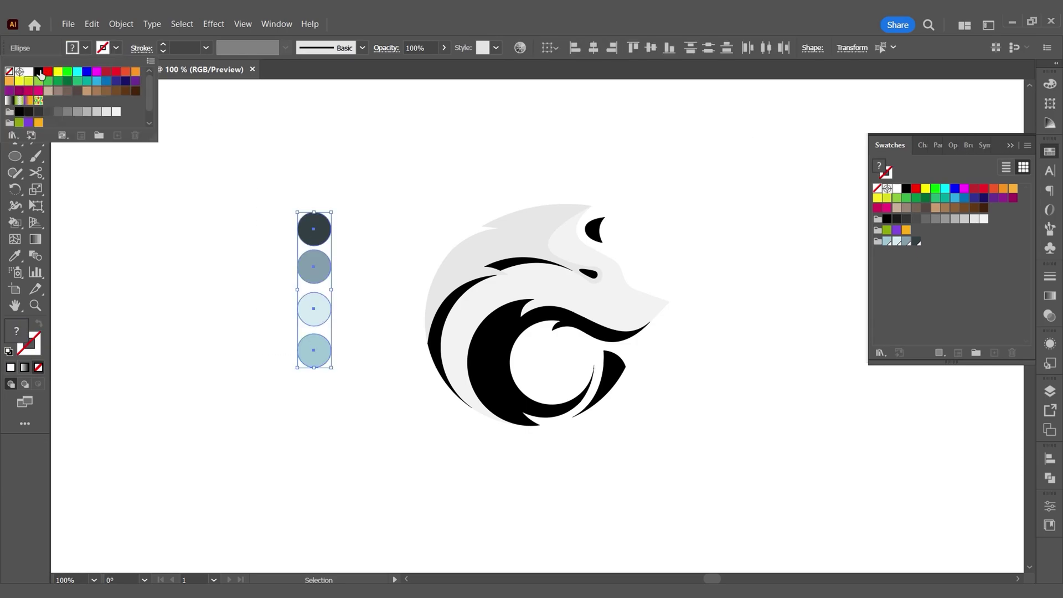
{"action": "left_click", "coordinate": [29, 72]}
{"action": "left_click", "coordinate": [537, 165]}
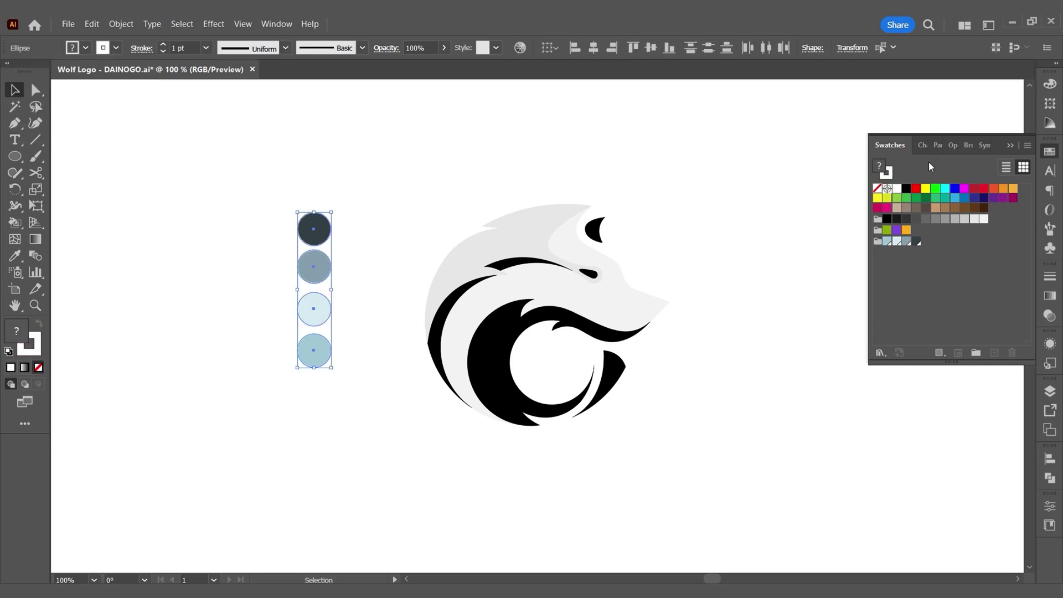
{"action": "left_click", "coordinate": [1013, 147]}
- Create a 1920 × 1080 px rectangle over the artboard and send it behind all the artwork as a background
{"action": "left_click_drag", "start_coordinate": [15, 156], "coordinate": [61, 158]}
{"action": "left_click", "coordinate": [554, 364]}
{"action": "type", "text": "1920"}
{"action": "key", "text": "Tab"}
{"action": "type", "text": "1080"}
{"action": "key", "text": "Return"}
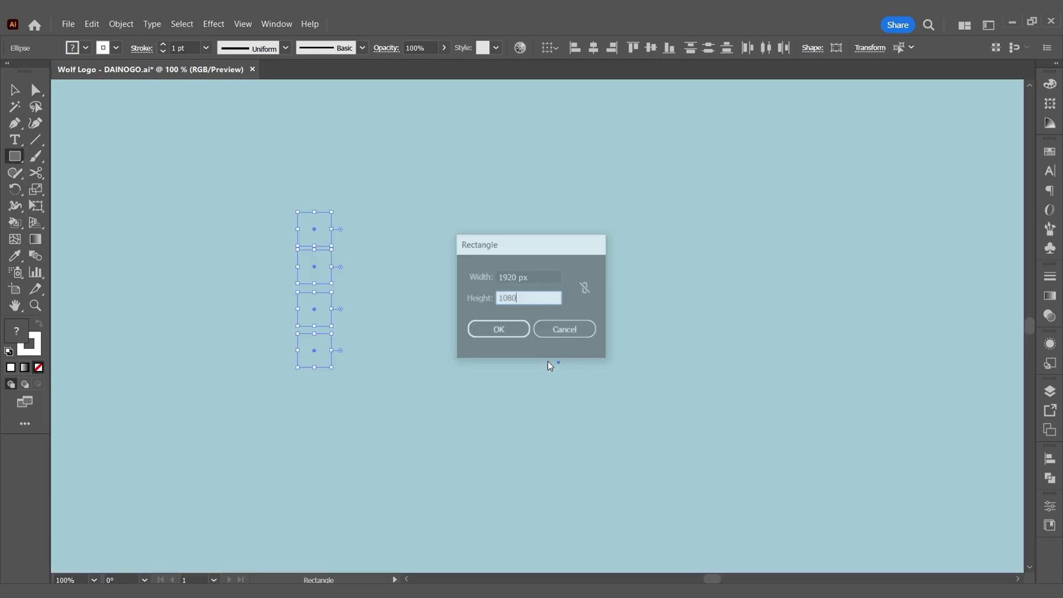
{"action": "key", "text": "ctrl+shift+bracketleft"}
- Fill the background rectangle with the dark slate blue sampled from the first swatch circle
{"action": "key", "text": "i"}
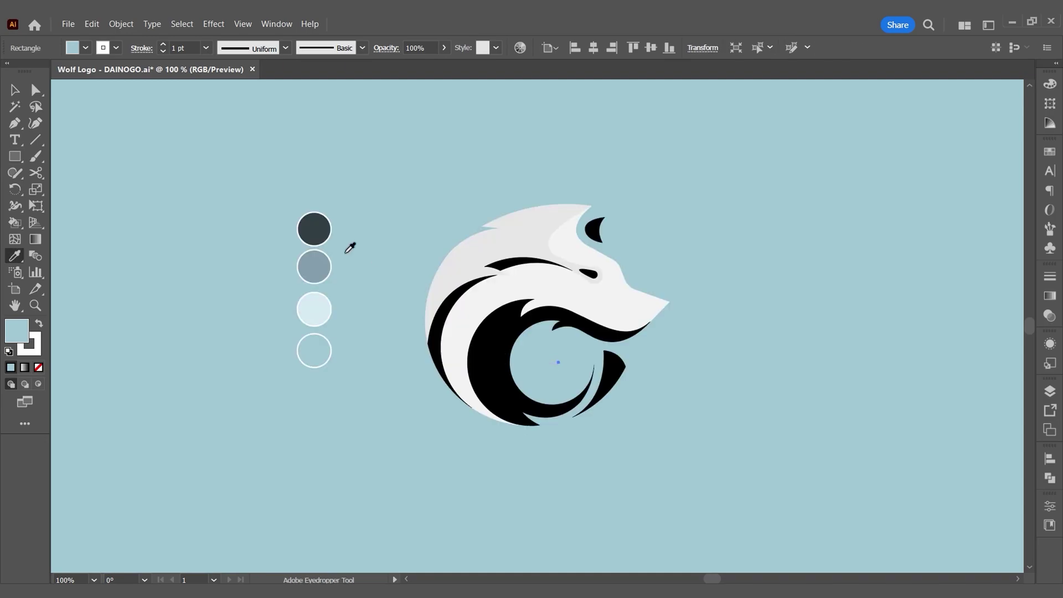
{"action": "left_click", "coordinate": [311, 219]}
{"action": "key", "text": "v"}
- Fill the wolf's inner neck swirl with a diagonal linear gradient from the blue-gray swatch to the very pale blue swatch
{"action": "key", "text": "a"}
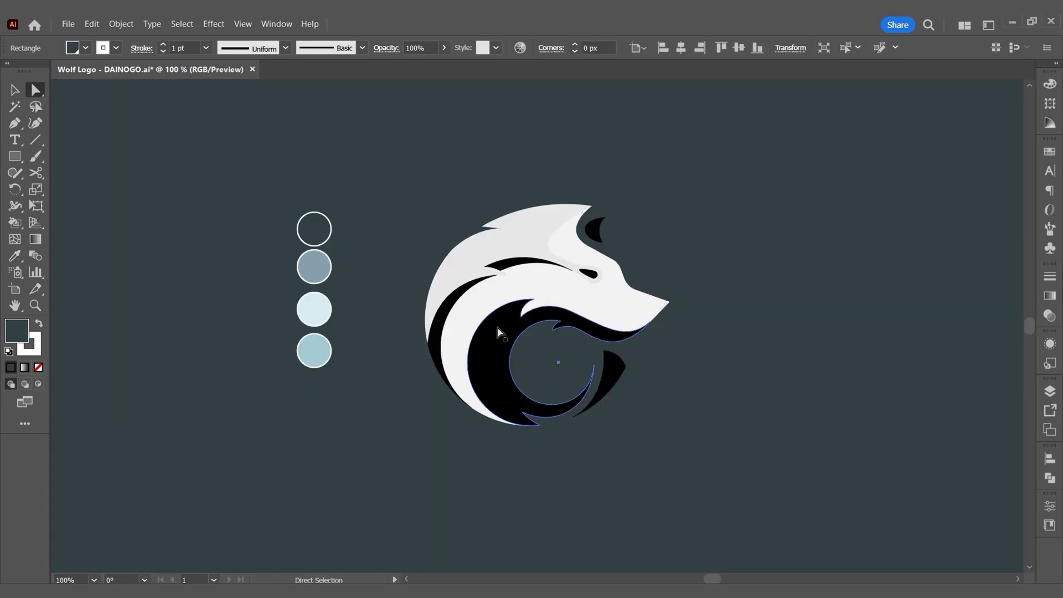
{"action": "left_click", "coordinate": [499, 332]}
{"action": "left_click", "coordinate": [1049, 296]}
{"action": "left_click", "coordinate": [997, 390]}
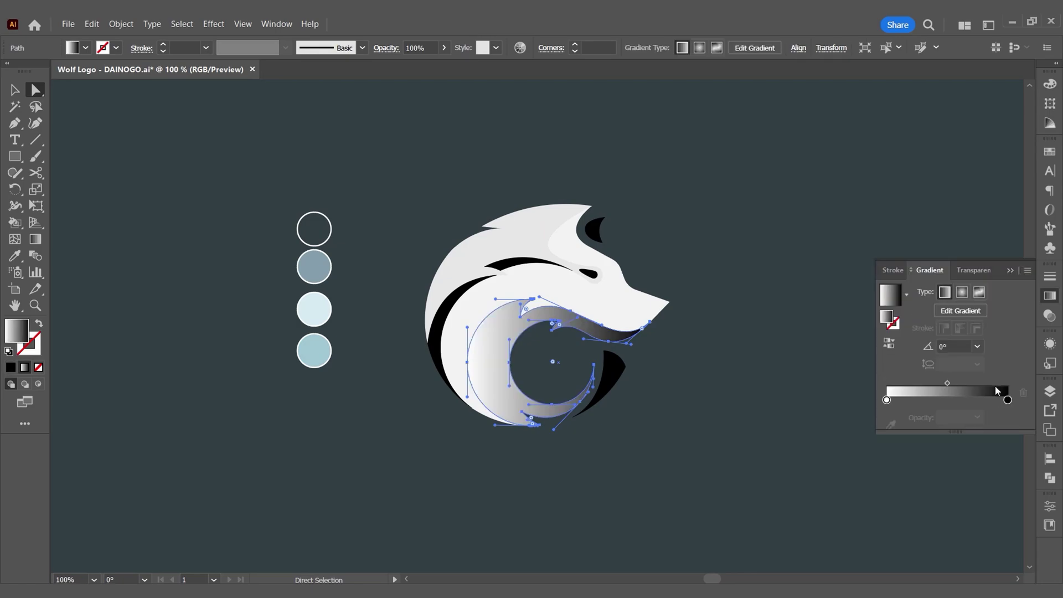
{"action": "left_click", "coordinate": [1008, 399]}
{"action": "key", "text": "i"}
{"action": "left_click", "coordinate": [315, 309]}
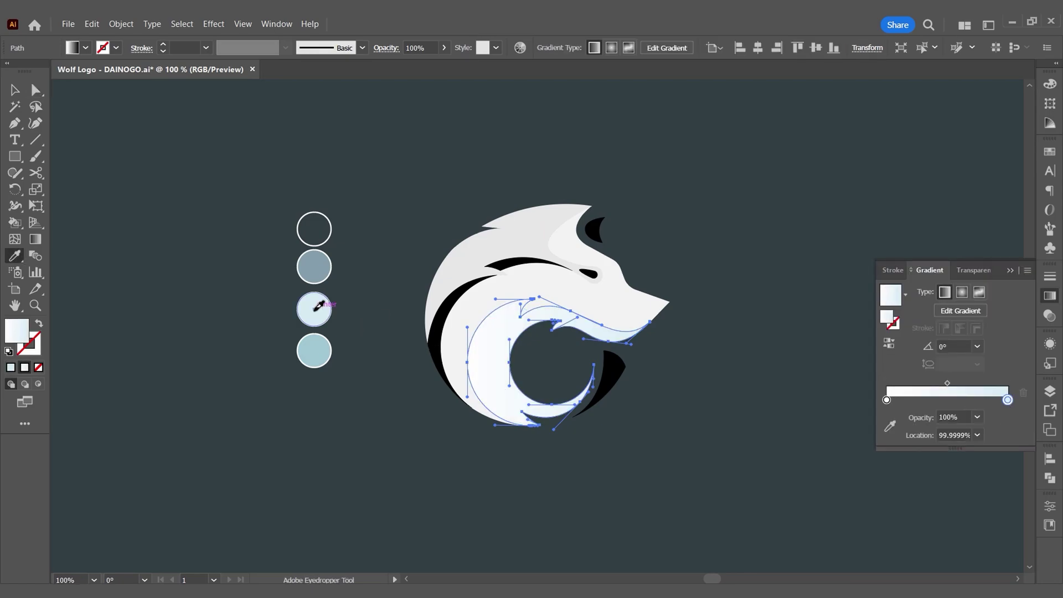
{"action": "left_click", "coordinate": [886, 400]}
{"action": "left_click", "coordinate": [315, 265]}
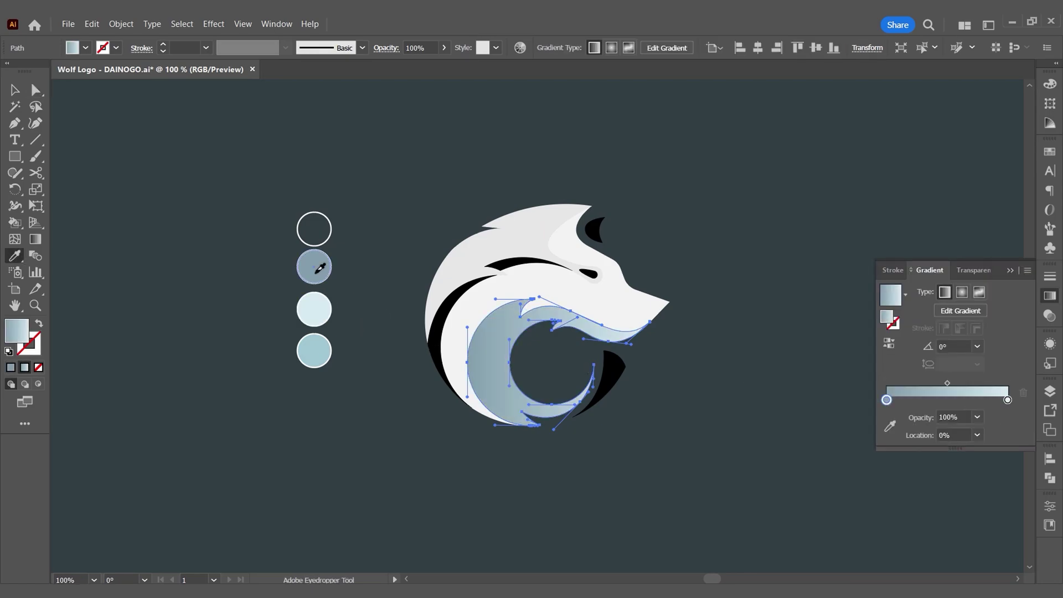
{"action": "key", "text": "g"}
{"action": "left_click_drag", "start_coordinate": [486, 400], "coordinate": [667, 315]}
- Apply a horizontal linear gradient to the main face and body shape, starting with the light blue swatch color
{"action": "left_click", "coordinate": [620, 307], "text": "ctrl"}
{"action": "left_click", "coordinate": [915, 377]}
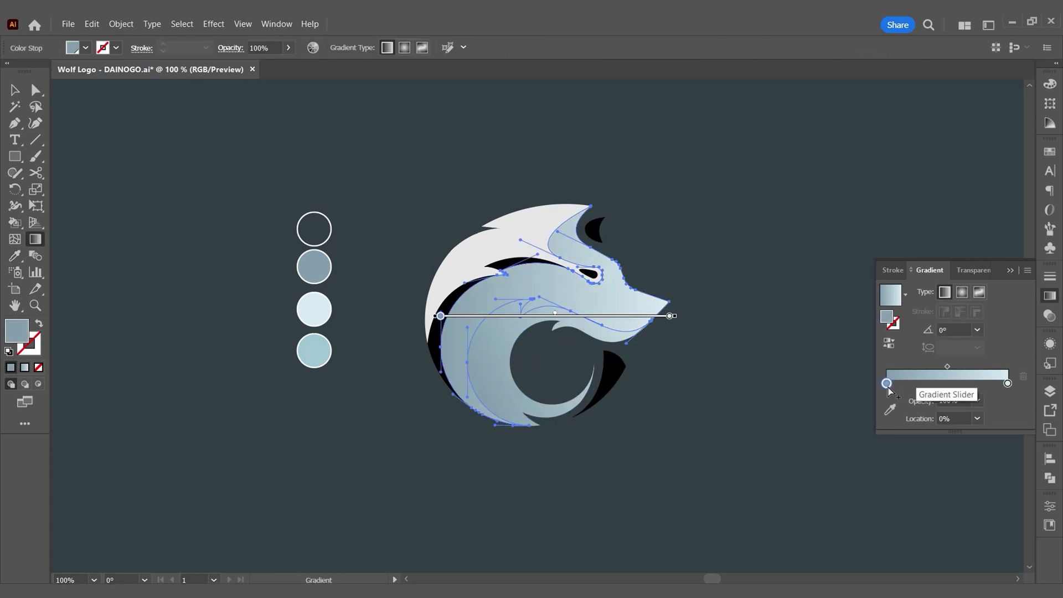
{"action": "key", "text": "i"}
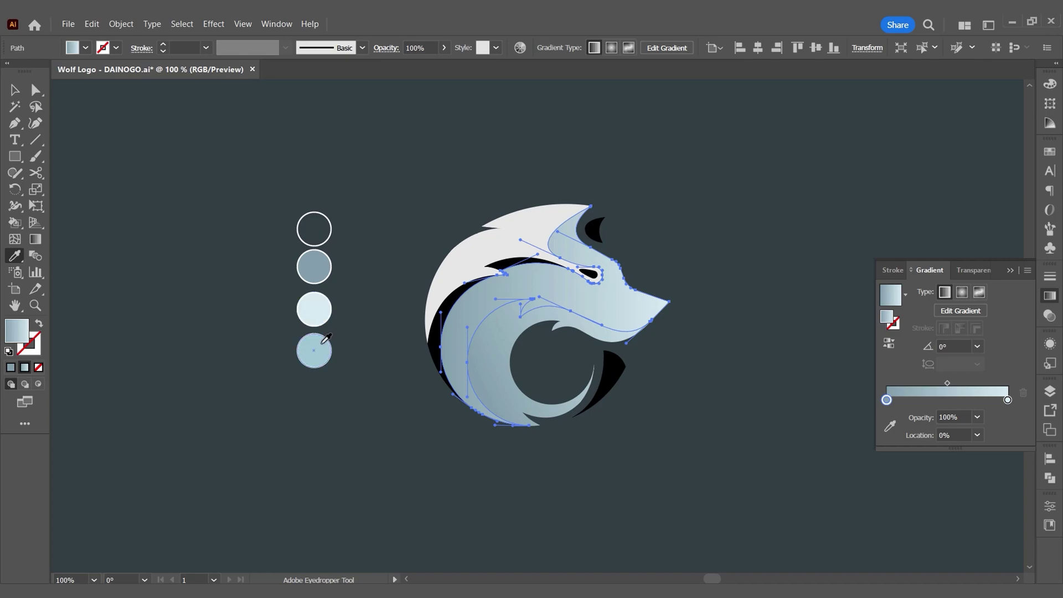
{"action": "left_click", "coordinate": [320, 345]}
- Move the pale blue stop of the face gradient to about 69% and add a white stop at its end
{"action": "left_click_drag", "start_coordinate": [1008, 401], "coordinate": [971, 402]}
{"action": "left_click", "coordinate": [1007, 402]}
{"action": "double_click", "coordinate": [1008, 400]}
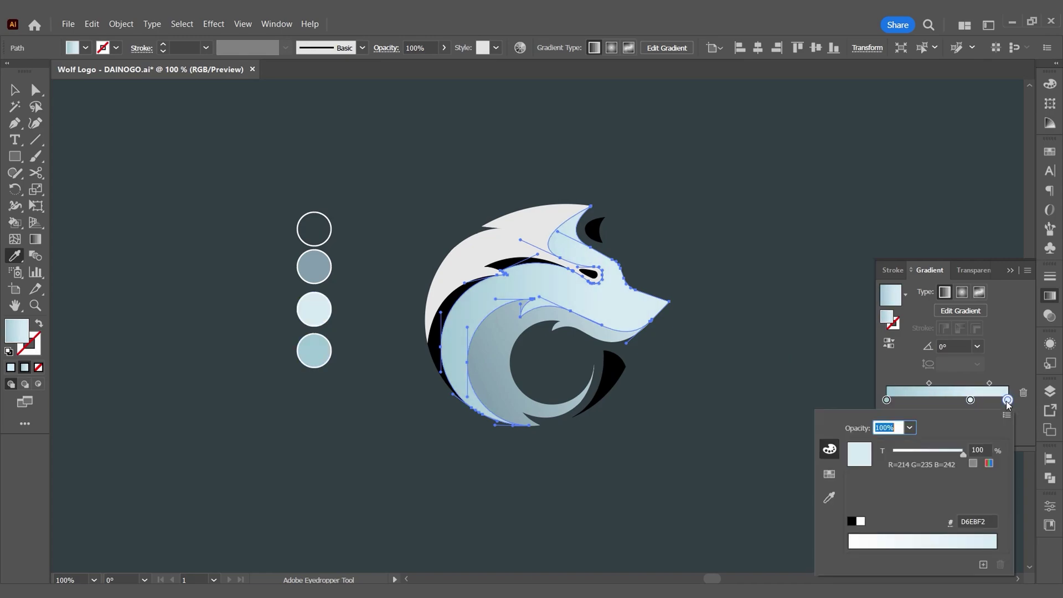
{"action": "left_click", "coordinate": [830, 474]}
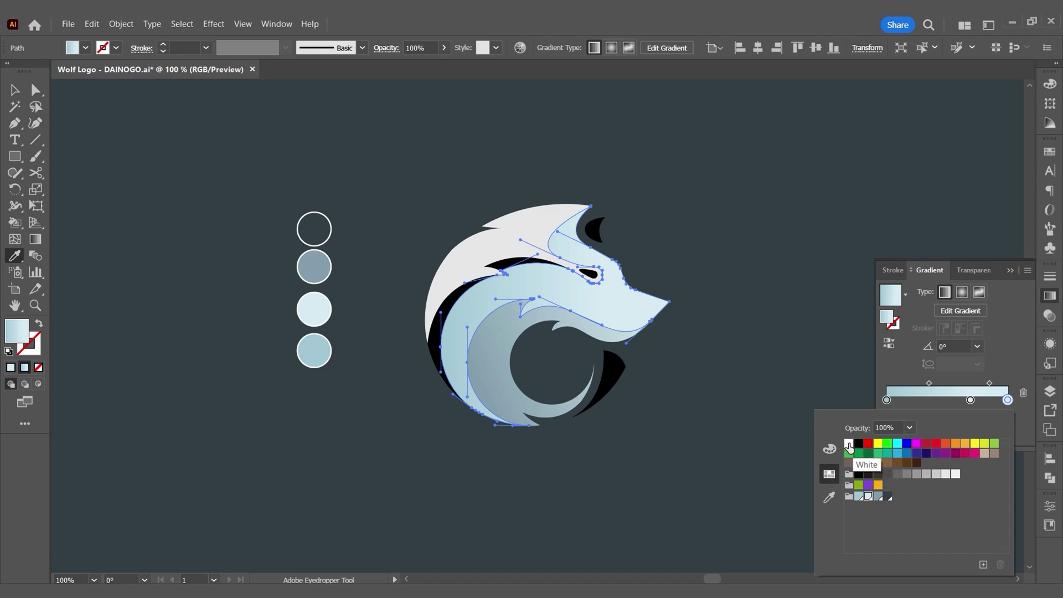
{"action": "left_click", "coordinate": [850, 448]}
{"action": "left_click", "coordinate": [1006, 354]}
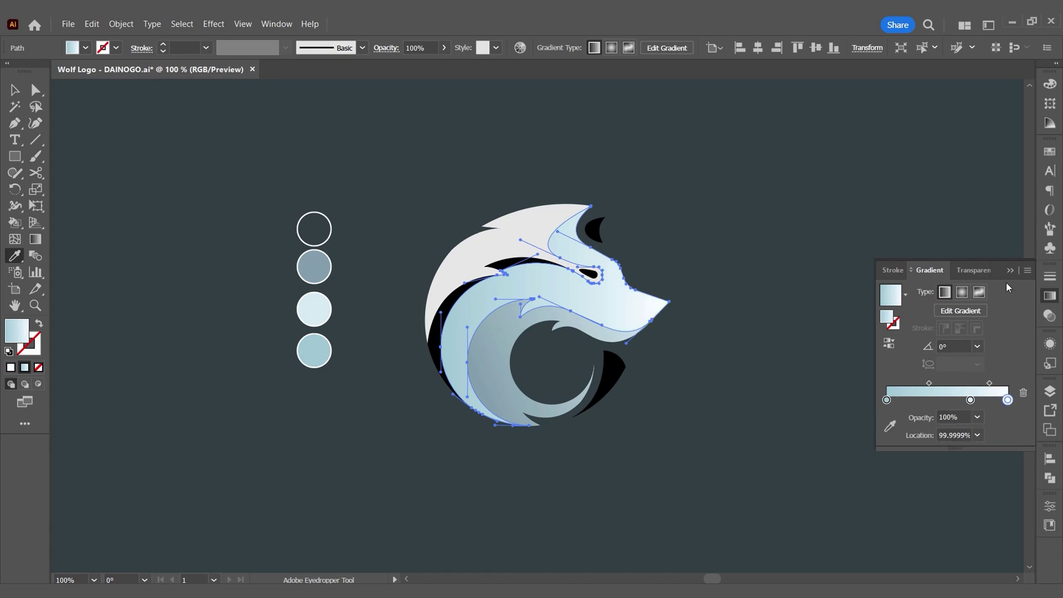
{"action": "left_click", "coordinate": [1011, 270]}
- Fill the wolf's eye with the dark slate blue sampled from the background
{"action": "left_click", "coordinate": [35, 89]}
{"action": "left_click", "coordinate": [304, 161]}
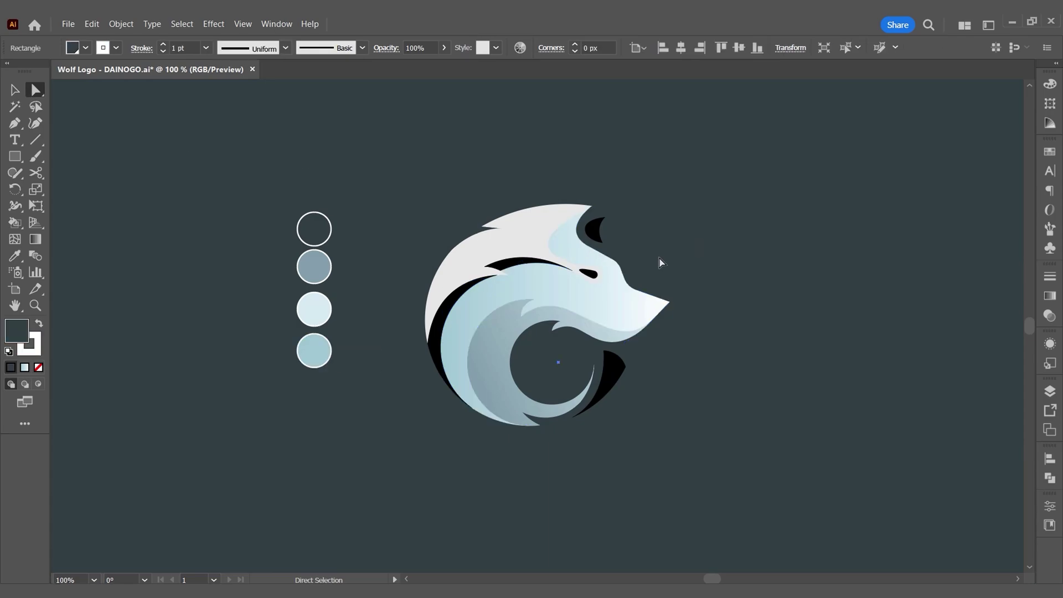
{"action": "left_click", "coordinate": [599, 276]}
{"action": "key", "text": "i"}
{"action": "left_click", "coordinate": [693, 250]}
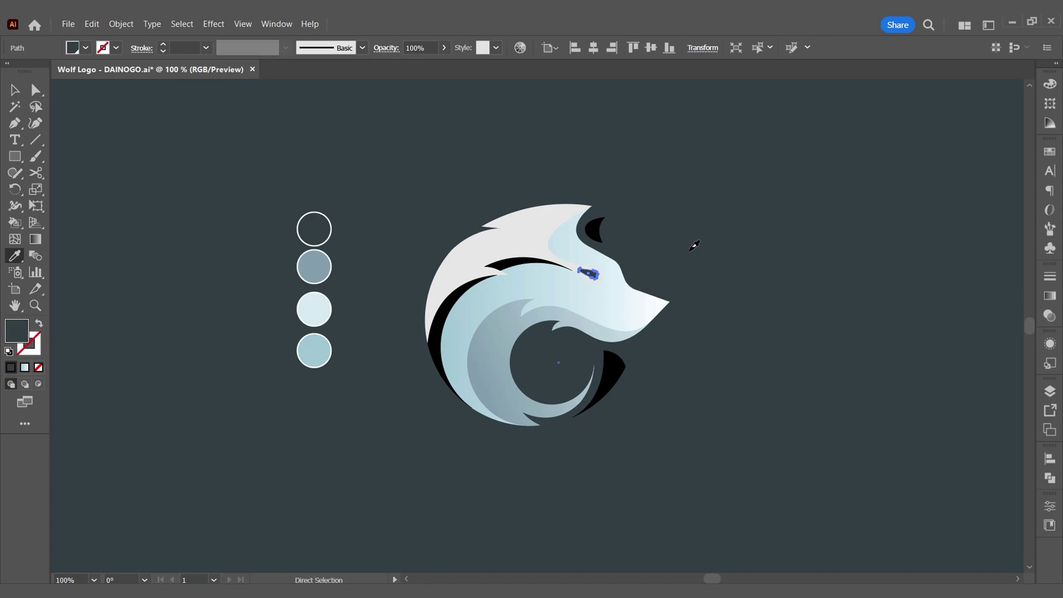
{"action": "left_click", "coordinate": [692, 246], "text": "ctrl"}
- Copy the face gradient onto the upper head and mane shape and replace its white end with pale blue
{"action": "left_click", "coordinate": [536, 238], "text": "ctrl"}
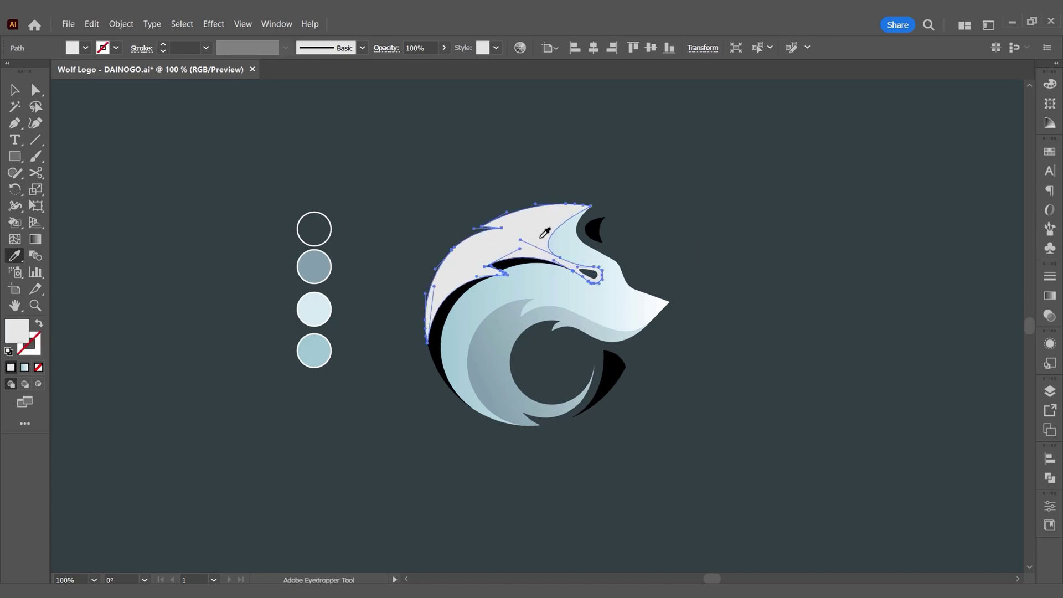
{"action": "left_click", "coordinate": [556, 281]}
{"action": "left_click", "coordinate": [558, 276]}
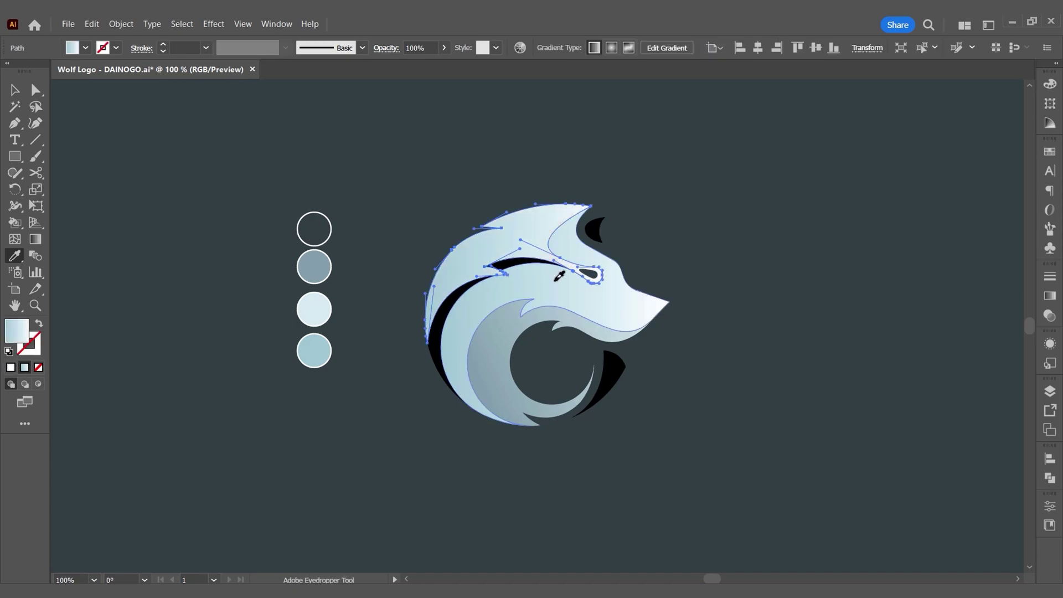
{"action": "left_click", "coordinate": [1050, 295]}
{"action": "left_click_drag", "start_coordinate": [970, 400], "coordinate": [1009, 400]}
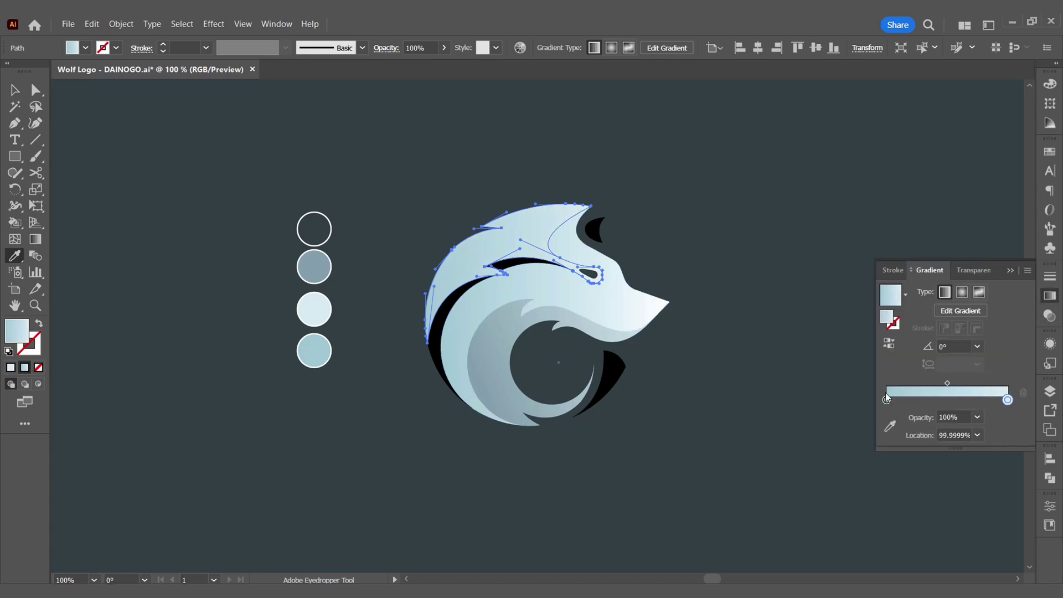
- Fill the black shadow shapes between the mane and the face with the dark slate background color
{"action": "left_click", "coordinate": [458, 298], "text": "ctrl"}
{"action": "left_click", "coordinate": [314, 230]}
{"action": "key", "text": "ctrl+z"}
{"action": "left_click", "coordinate": [432, 224]}
{"action": "left_click", "coordinate": [509, 262], "text": "ctrl"}
{"action": "left_click", "coordinate": [494, 193]}
- Remove the stroke from the background rectangle
{"action": "left_click", "coordinate": [439, 172], "text": "ctrl"}
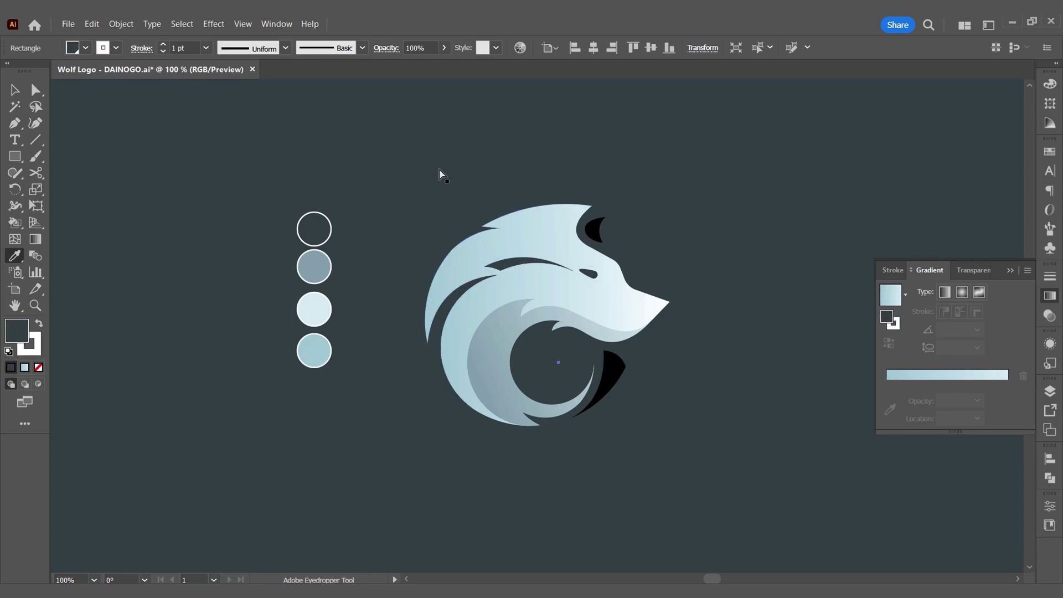
{"action": "left_click", "coordinate": [115, 49]}
{"action": "left_click", "coordinate": [9, 72]}
{"action": "left_click", "coordinate": [509, 132]}
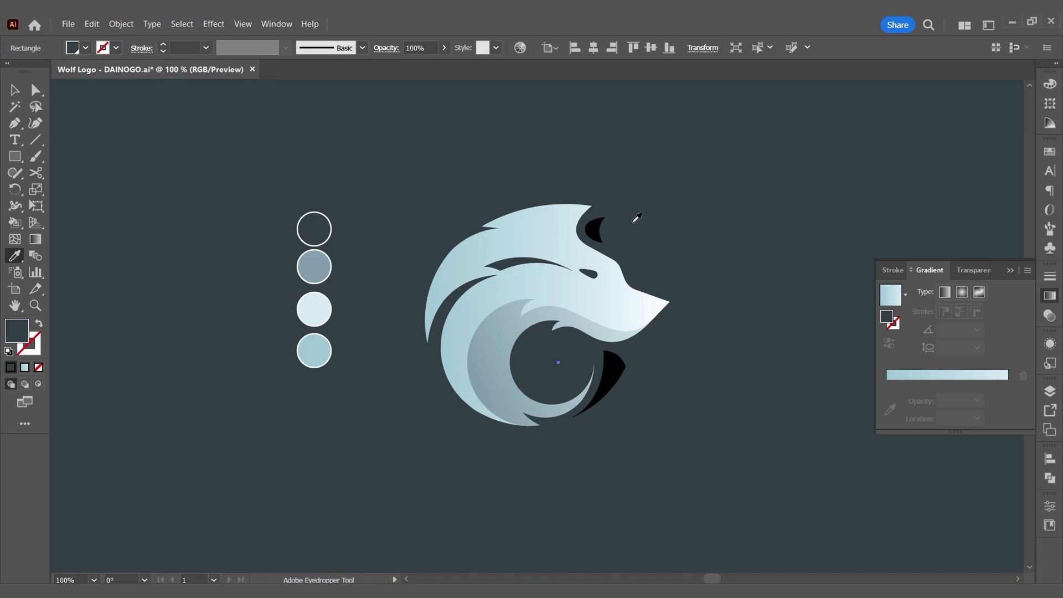
- Fill the small black ear shape with the blue-gray swatch color
{"action": "left_click", "coordinate": [592, 230], "text": "ctrl"}
{"action": "key", "text": "i"}
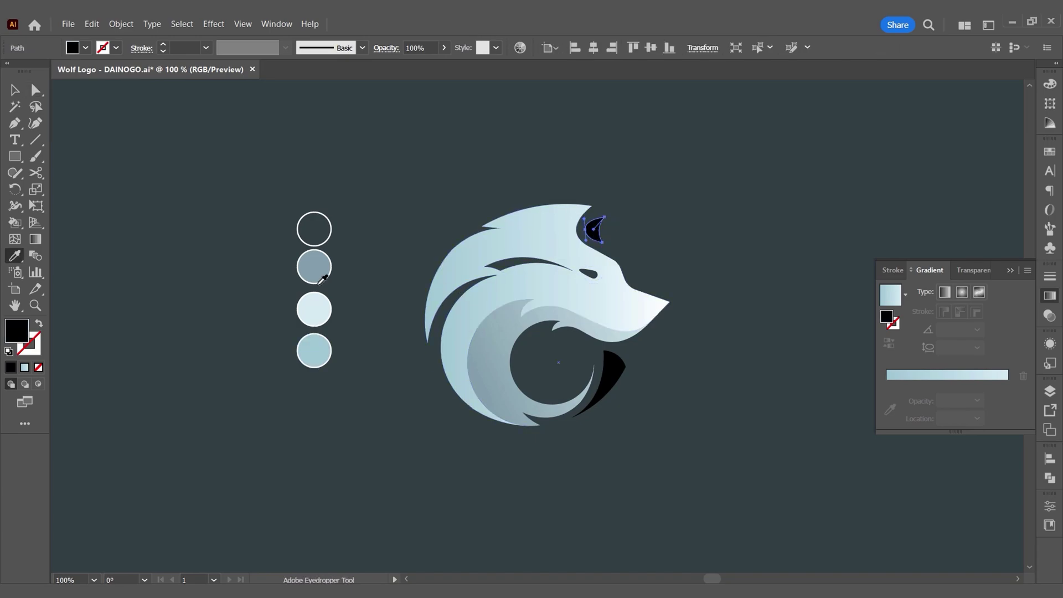
{"action": "left_click", "coordinate": [317, 271]}
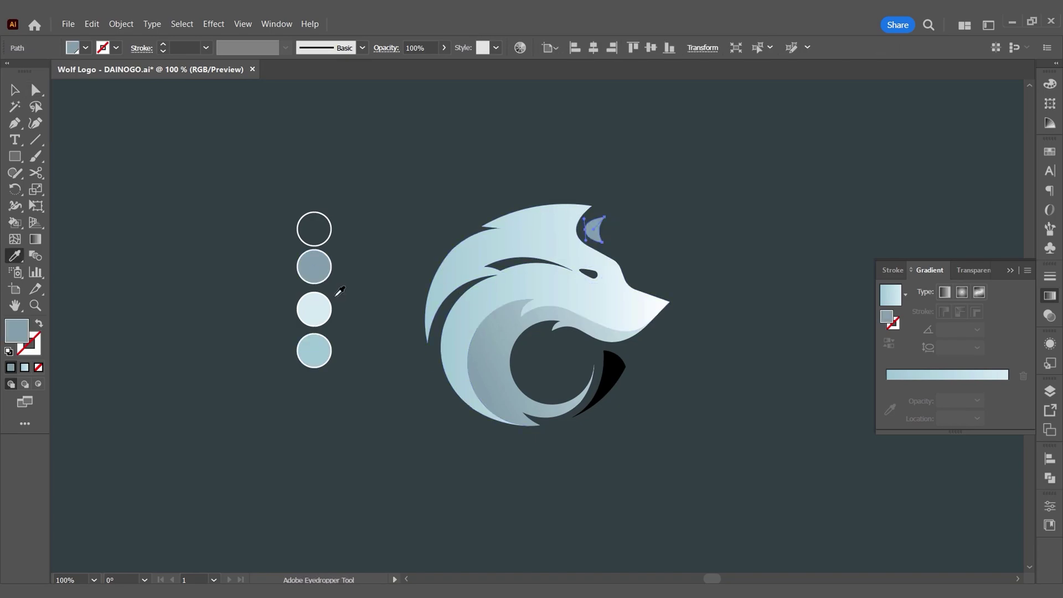
- Fill the black lower jaw shape with a pale blue to white gradient angled about 57°, with the pale blue stop near 53%
{"action": "left_click", "coordinate": [613, 376], "text": "ctrl"}
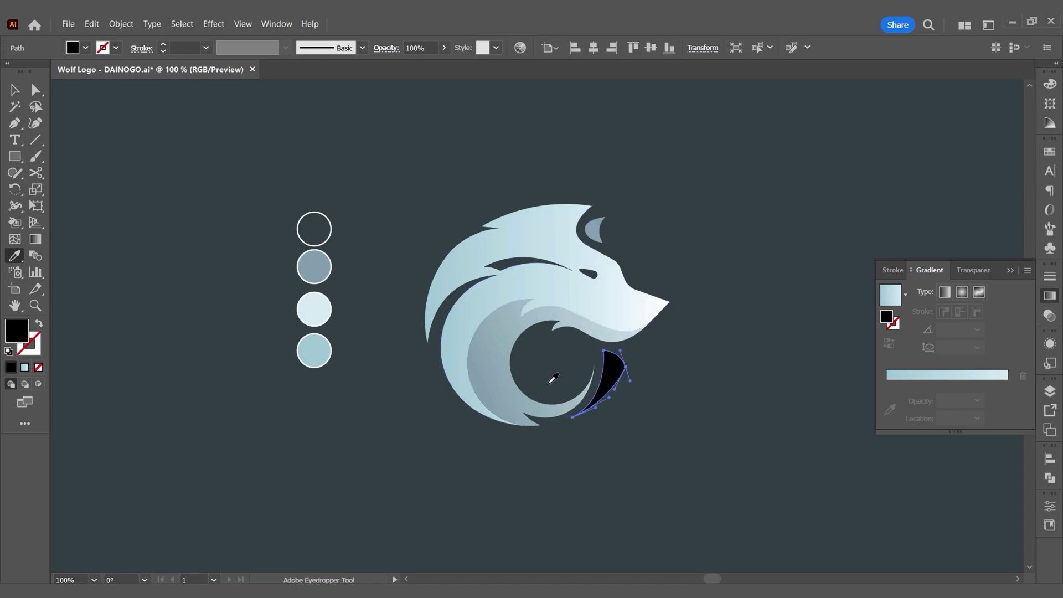
{"action": "left_click", "coordinate": [574, 294]}
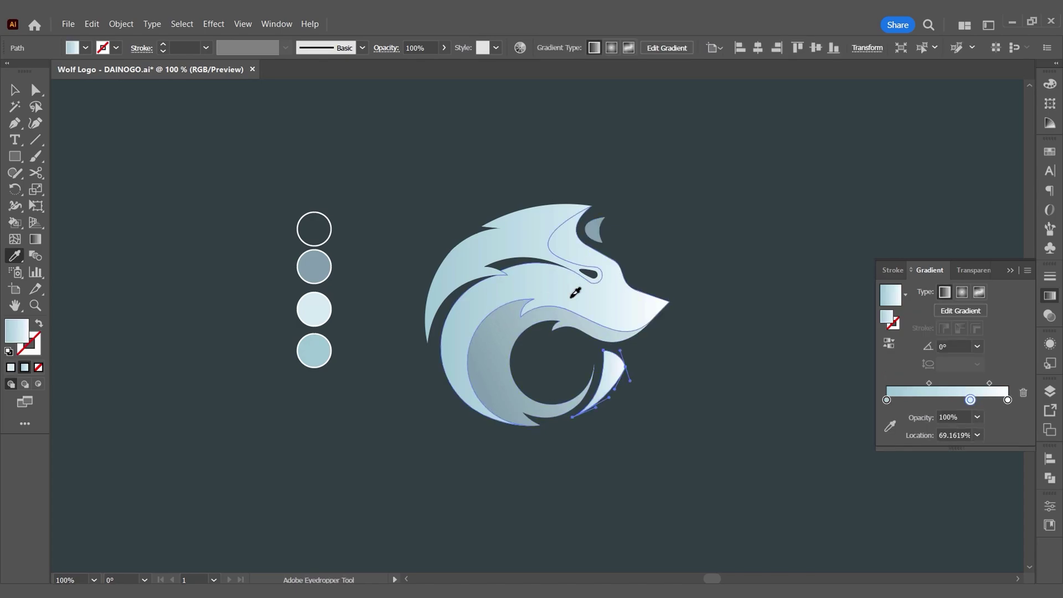
{"action": "mouse_move", "coordinate": [970, 400]}
{"action": "left_mouse_down"}
{"action": "mouse_move", "coordinate": [891, 407]}
{"action": "mouse_move", "coordinate": [950, 400]}
{"action": "left_mouse_up"}
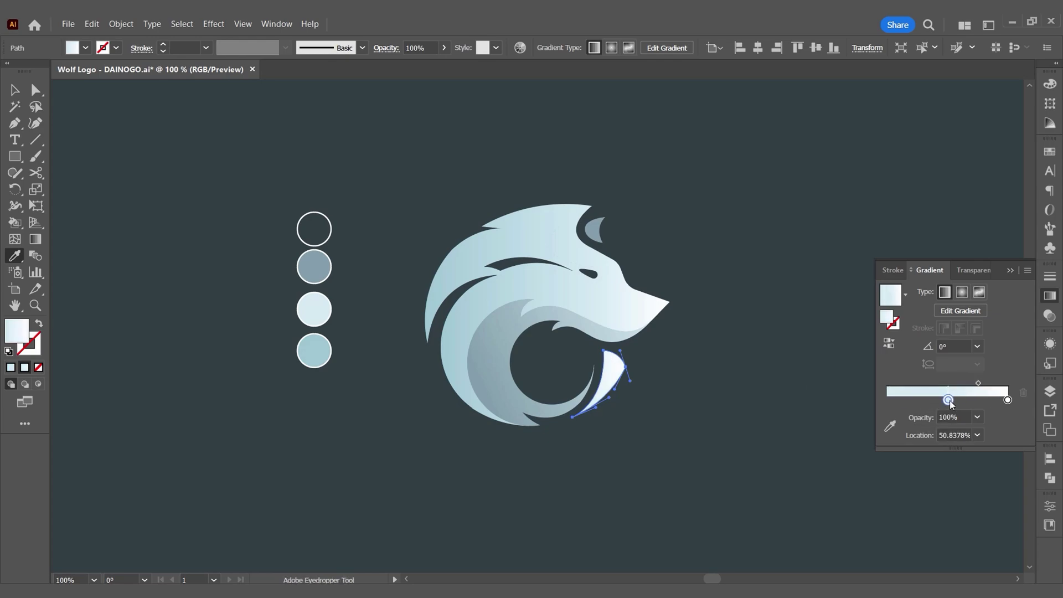
{"action": "key", "text": "g"}
{"action": "left_click_drag", "start_coordinate": [586, 407], "coordinate": [627, 341]}
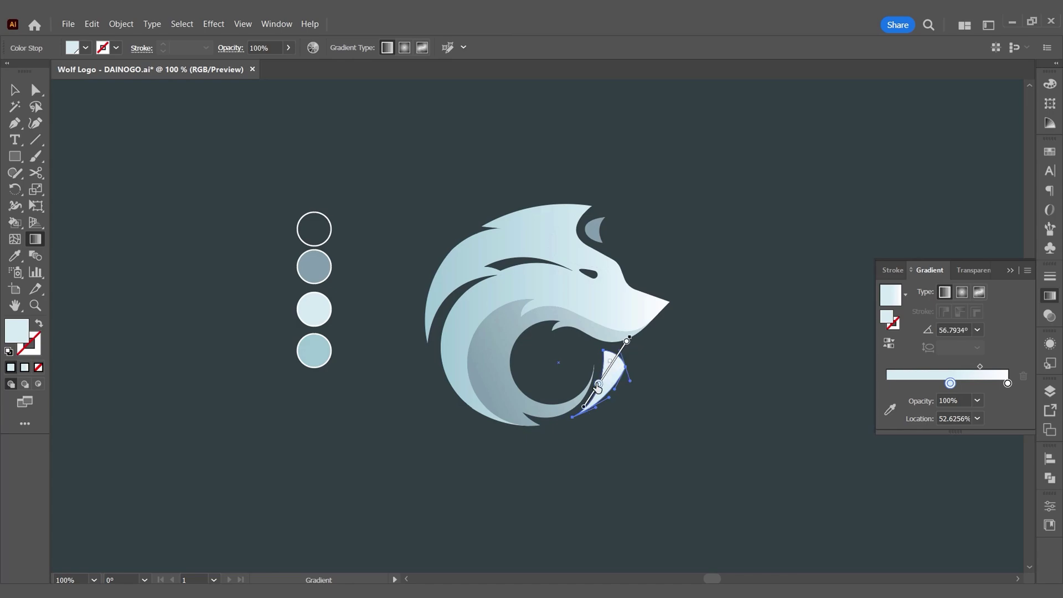
{"action": "left_click", "coordinate": [727, 354]}
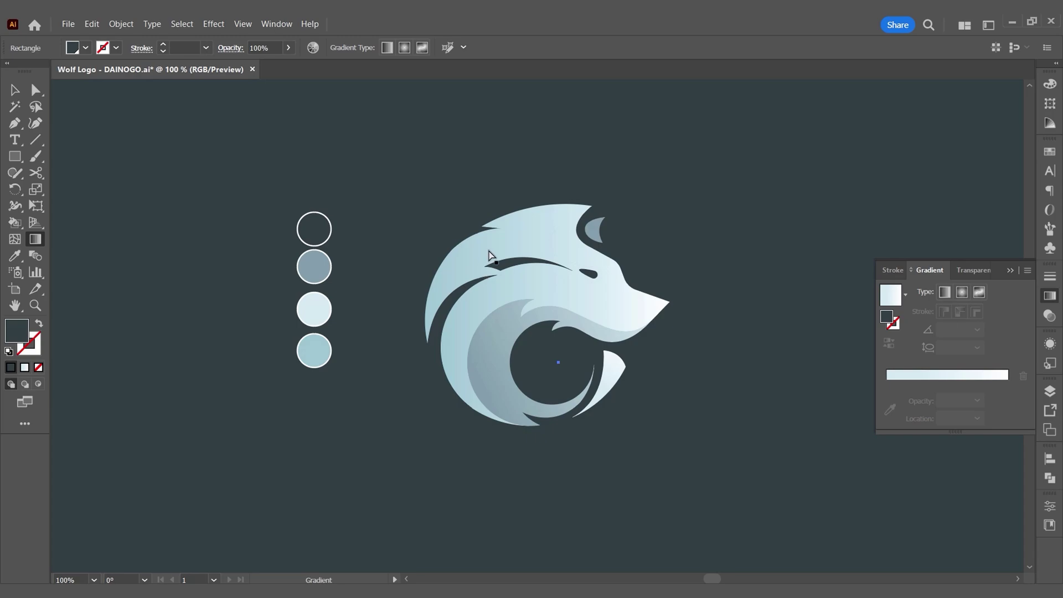
- Redirect the gradient of the inner neck shadow shape diagonally upward so it runs from the throat toward the muzzle
{"action": "key", "text": "a"}
{"action": "left_click", "coordinate": [518, 237]}
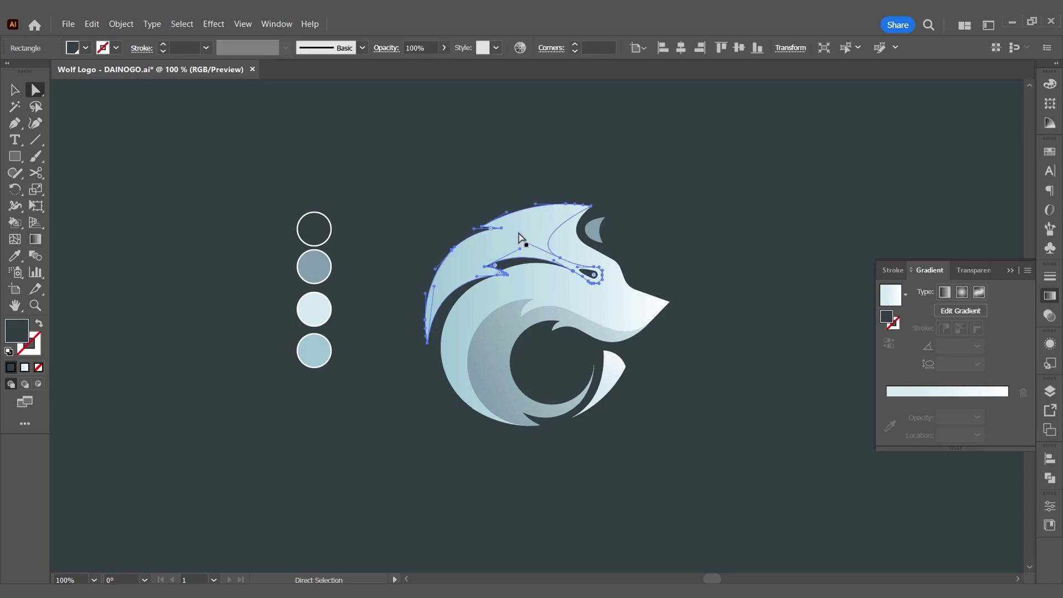
{"action": "key", "text": "alt"}
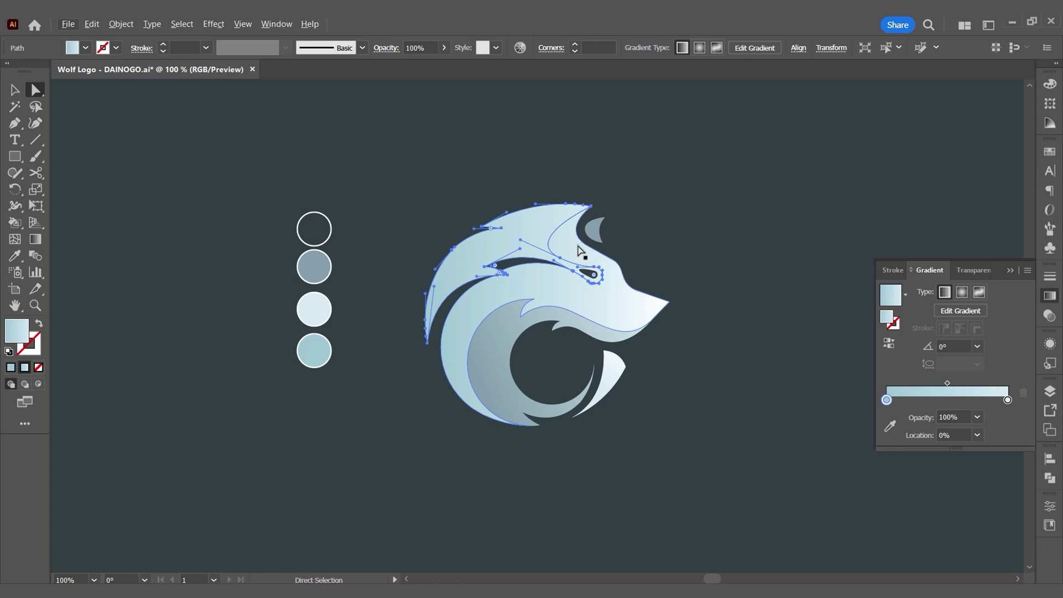
{"action": "left_click", "coordinate": [577, 250]}
{"action": "left_click", "coordinate": [476, 347]}
{"action": "key", "text": "g"}
{"action": "left_click_drag", "start_coordinate": [480, 385], "coordinate": [664, 299]}
{"action": "left_click_drag", "start_coordinate": [571, 342], "coordinate": [685, 294]}
{"action": "left_click", "coordinate": [675, 330], "text": "ctrl"}
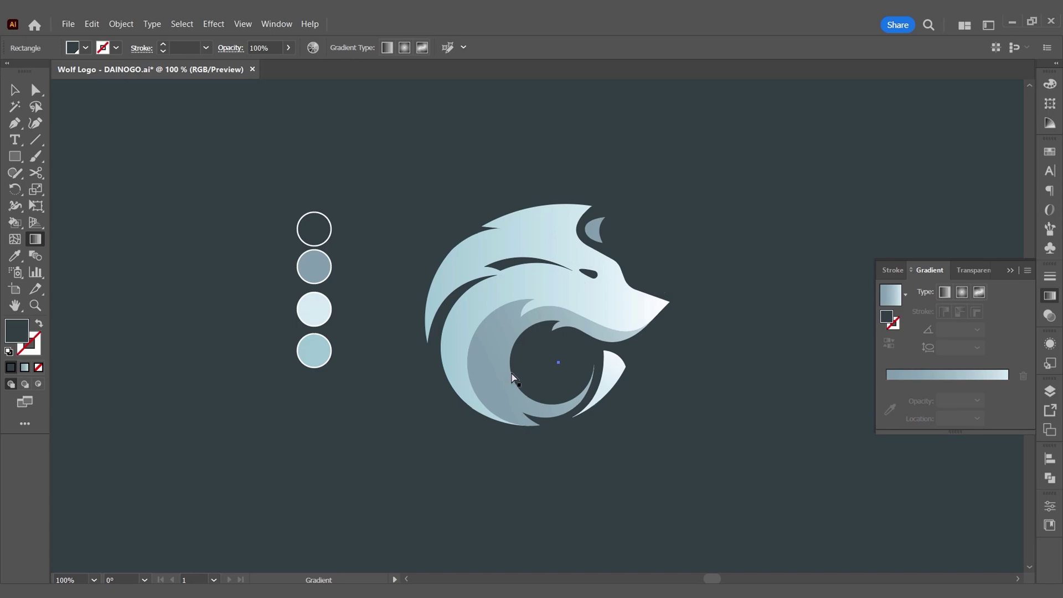
- Lock the background rectangle in the layer list
{"action": "scroll", "coordinate": [515, 382], "scroll_direction": "up", "scroll_amount": 1}
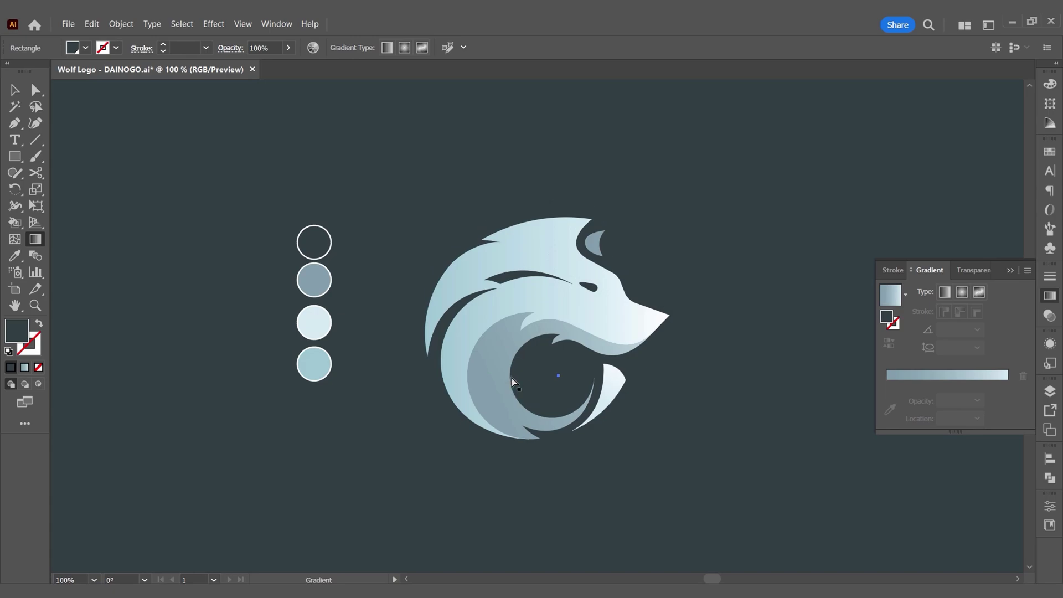
{"action": "left_click", "coordinate": [1010, 270]}
{"action": "key", "text": "v"}
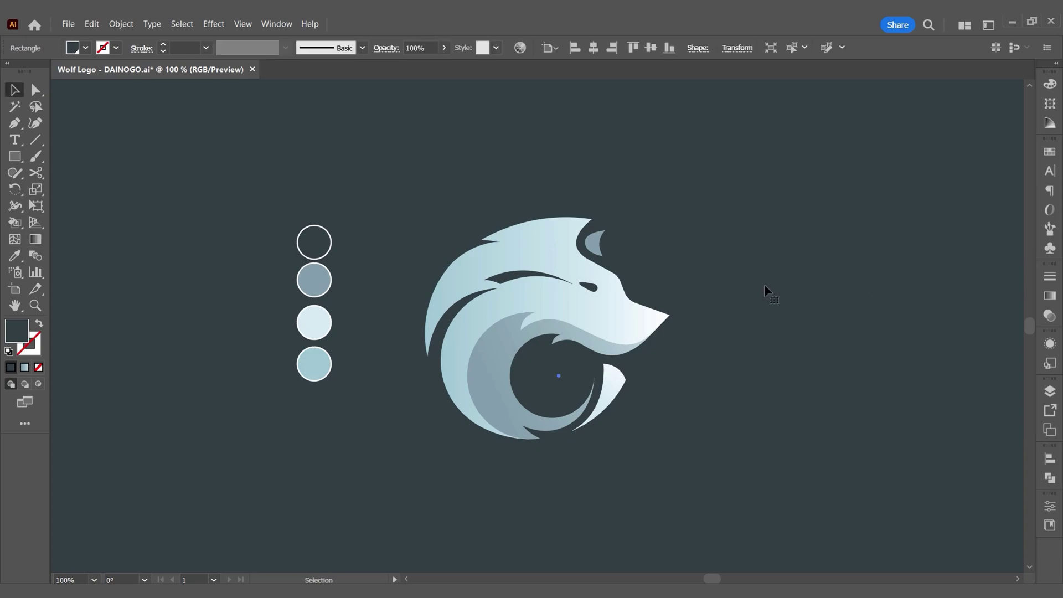
{"action": "left_click", "coordinate": [1050, 391]}
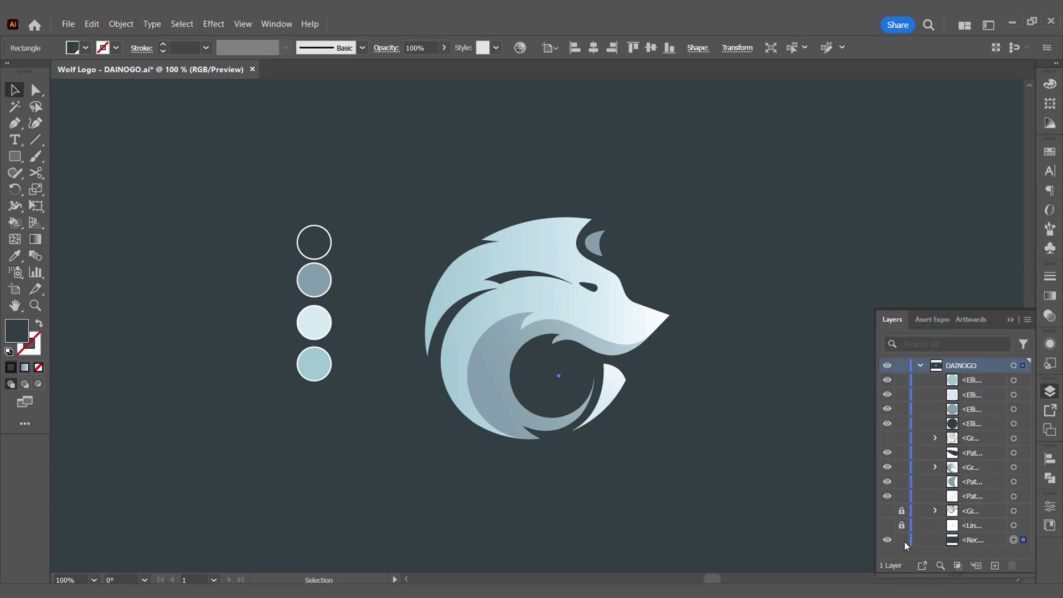
{"action": "left_click", "coordinate": [903, 540]}
{"action": "left_click", "coordinate": [1011, 321]}
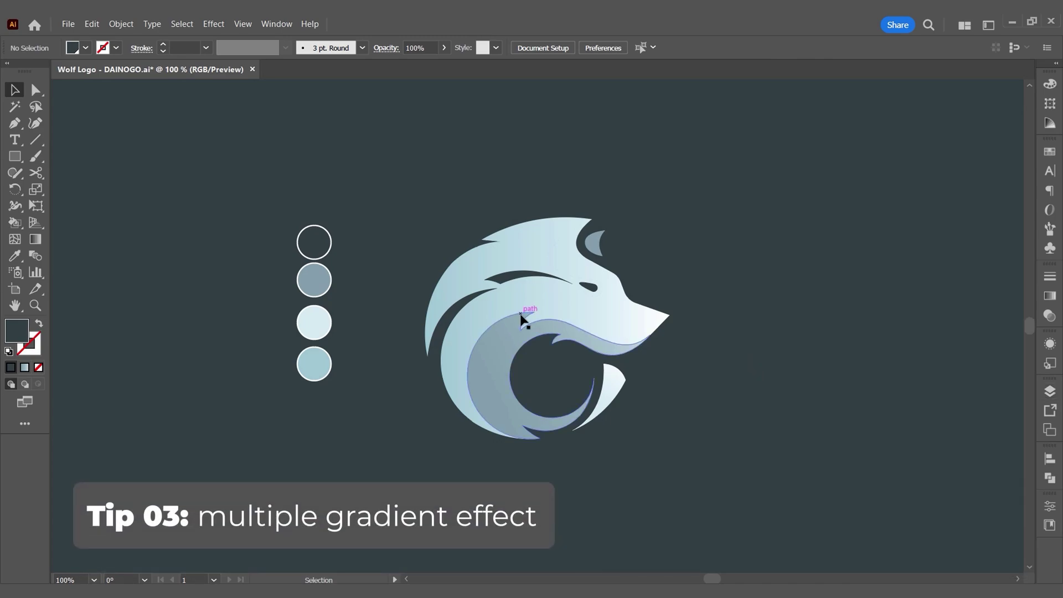
- Duplicate the gradient fill of the face shape so a second fill is stacked on it
{"action": "scroll", "coordinate": [619, 291], "scroll_direction": "up", "scroll_amount": 1}
{"action": "key", "text": "a"}
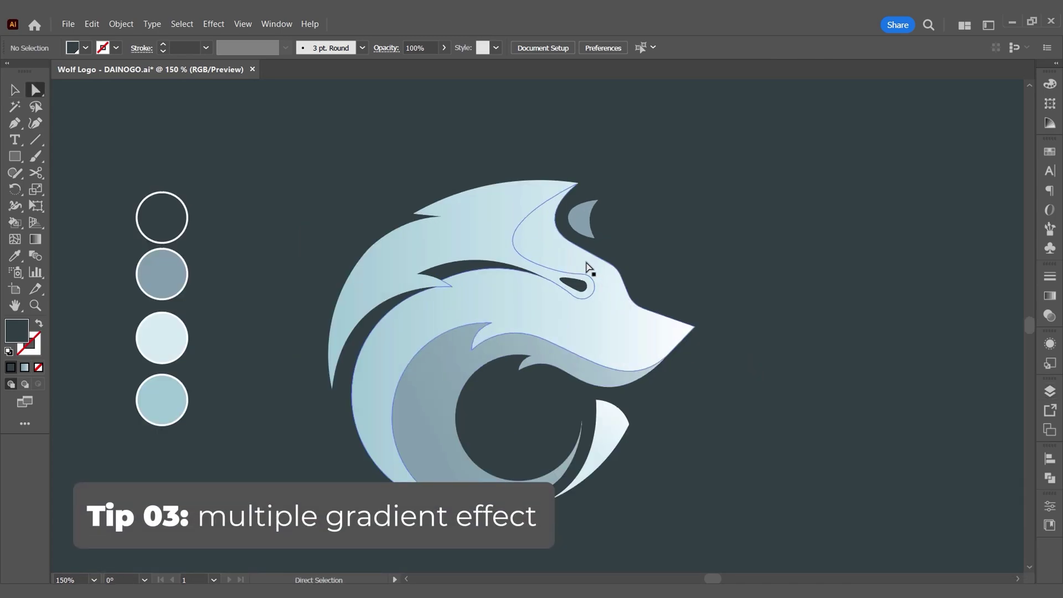
{"action": "left_click", "coordinate": [589, 267]}
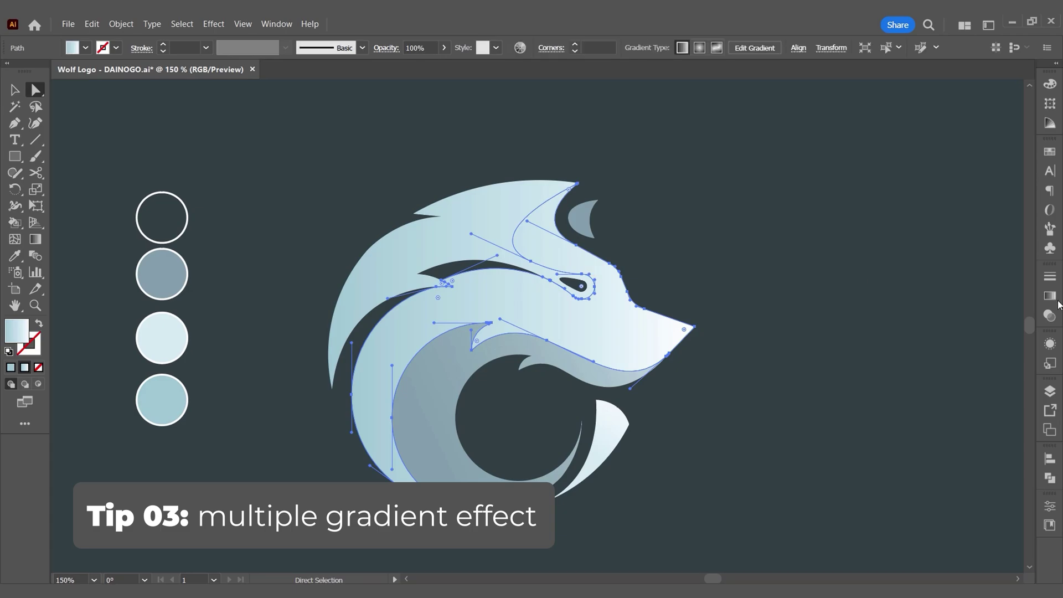
{"action": "left_click", "coordinate": [1050, 343]}
{"action": "left_click", "coordinate": [969, 412]}
{"action": "scroll", "coordinate": [969, 412], "scroll_direction": "down", "scroll_amount": 1}
{"action": "left_click", "coordinate": [996, 440]}
- Set the face's duplicated gradient to run from the blue-gray swatch color to pale blue at 0% opacity, removing the white stop
{"action": "left_click", "coordinate": [1049, 295]}
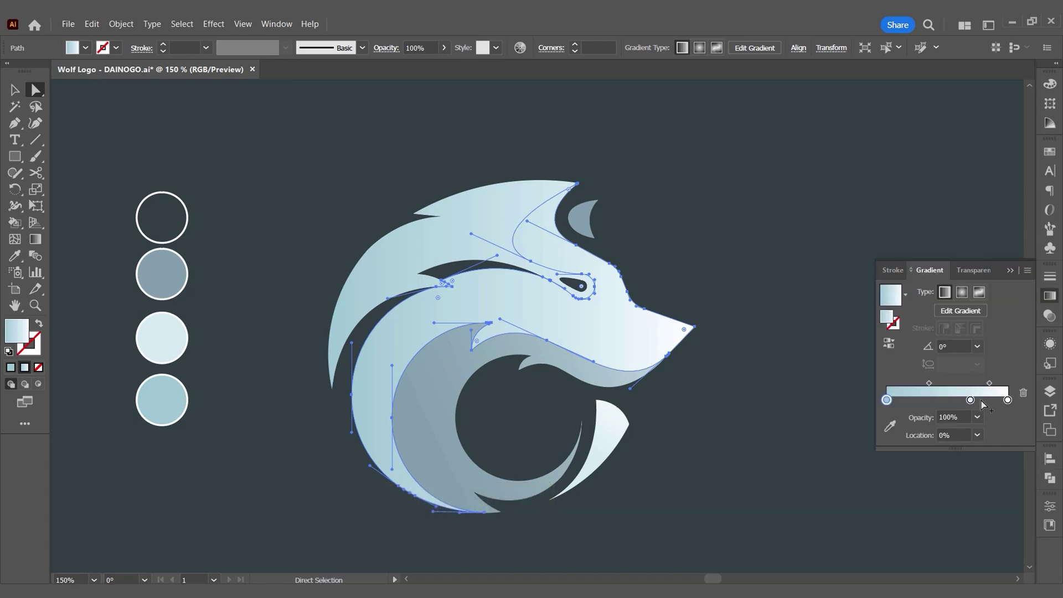
{"action": "left_click_drag", "start_coordinate": [887, 400], "coordinate": [888, 400]}
{"action": "key", "text": "i"}
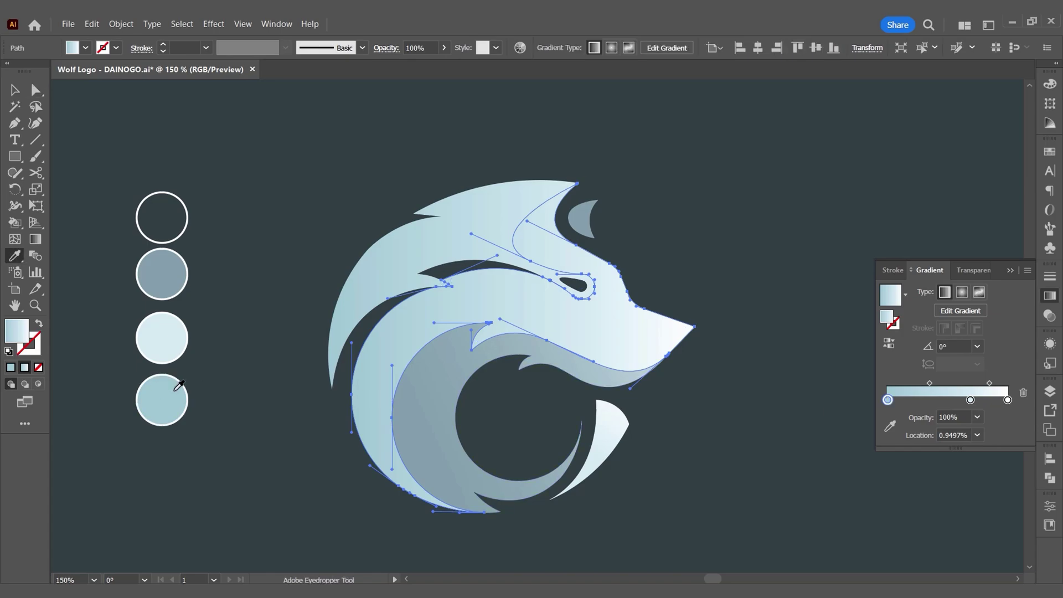
{"action": "left_click", "coordinate": [166, 268]}
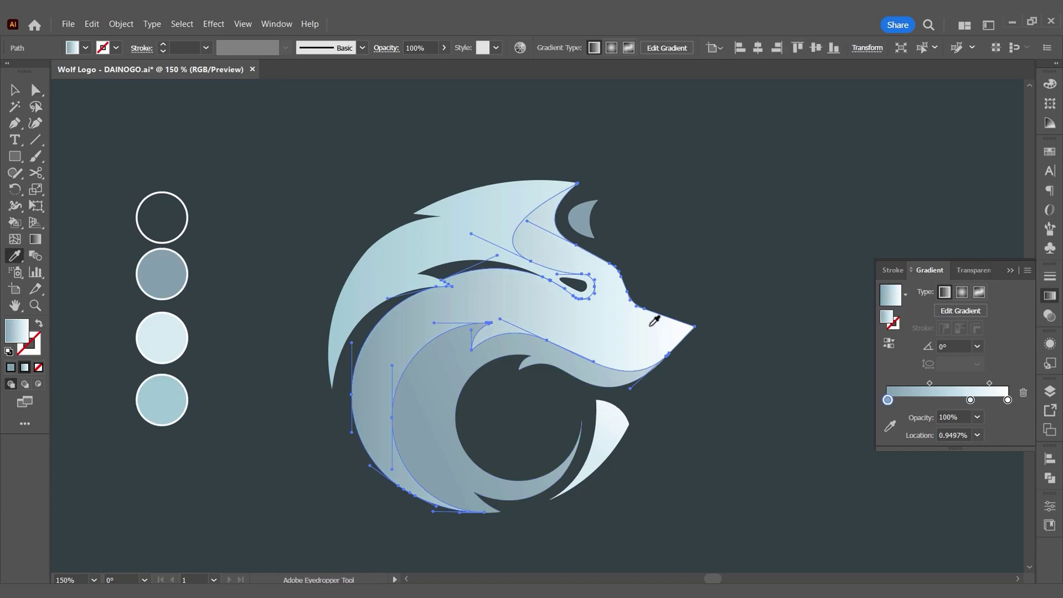
{"action": "left_click_drag", "start_coordinate": [1007, 400], "coordinate": [982, 411]}
{"action": "left_click", "coordinate": [970, 400]}
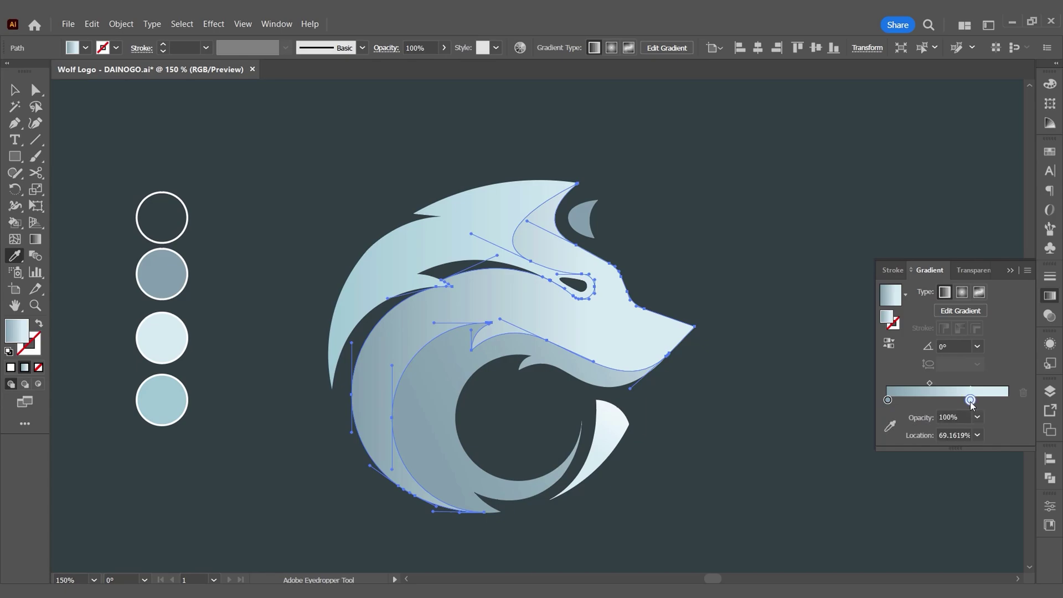
{"action": "left_click", "coordinate": [977, 418]}
{"action": "left_click", "coordinate": [993, 251]}
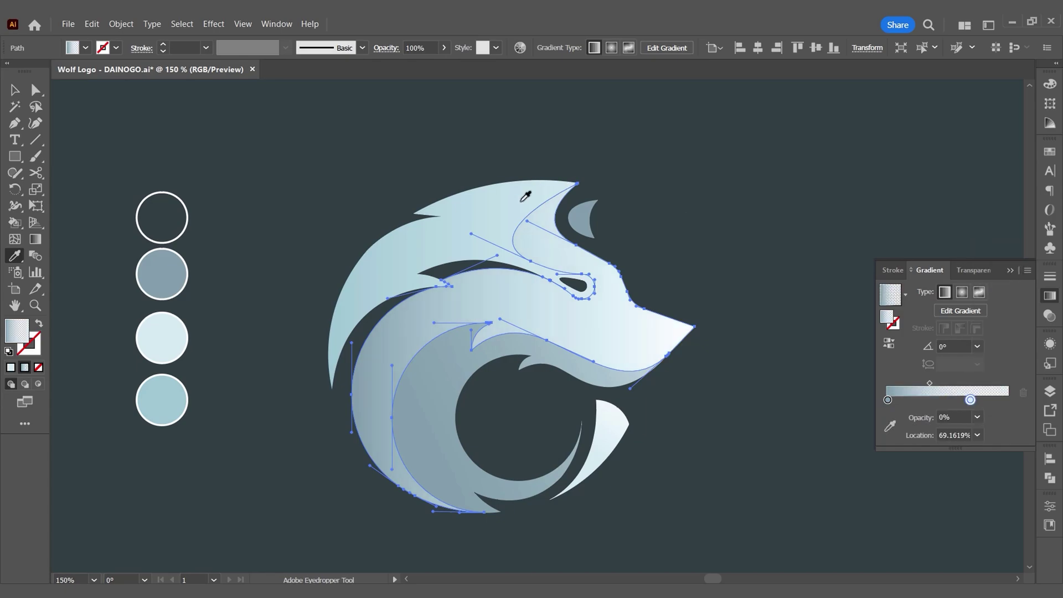
- Run the face's second gradient downward from the ear at about -92°, with the blue-gray stop near 19% and the transparent stop near 68%
{"action": "left_click", "coordinate": [35, 239]}
{"action": "key", "text": "ctrl+minus"}
{"action": "left_click_drag", "start_coordinate": [534, 207], "coordinate": [528, 323]}
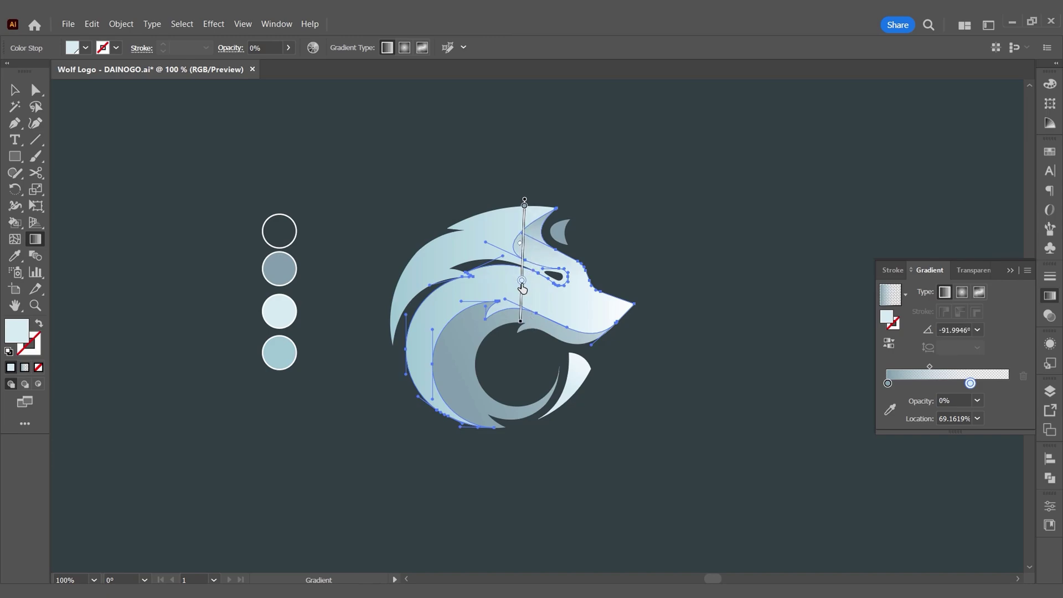
{"action": "left_click_drag", "start_coordinate": [522, 288], "coordinate": [522, 290]}
{"action": "left_click_drag", "start_coordinate": [524, 206], "coordinate": [524, 227]}
{"action": "left_click_drag", "start_coordinate": [522, 290], "coordinate": [522, 269]}
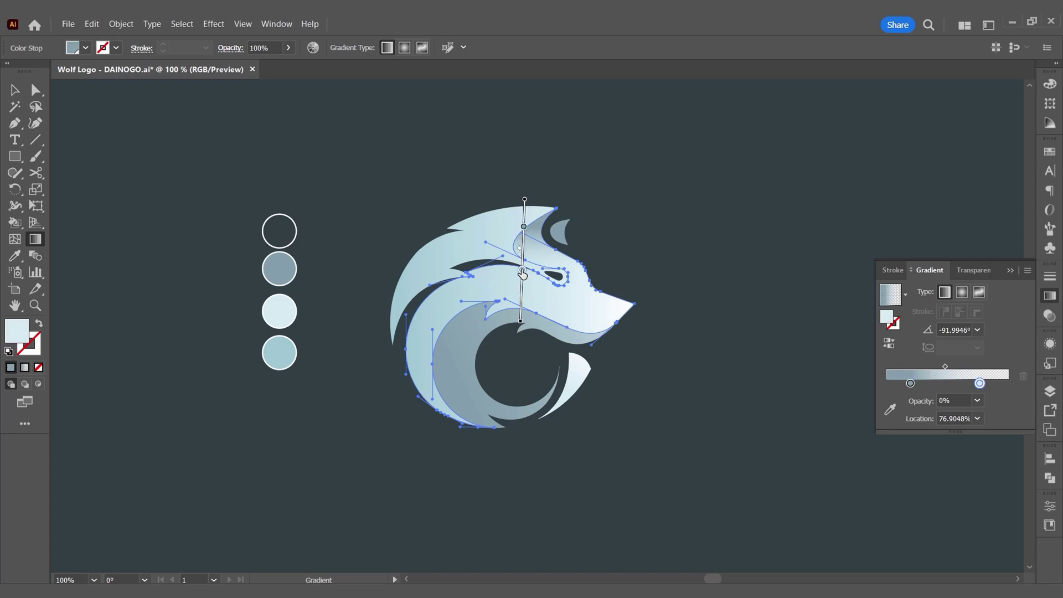
{"action": "left_click_drag", "start_coordinate": [524, 229], "coordinate": [523, 227]}
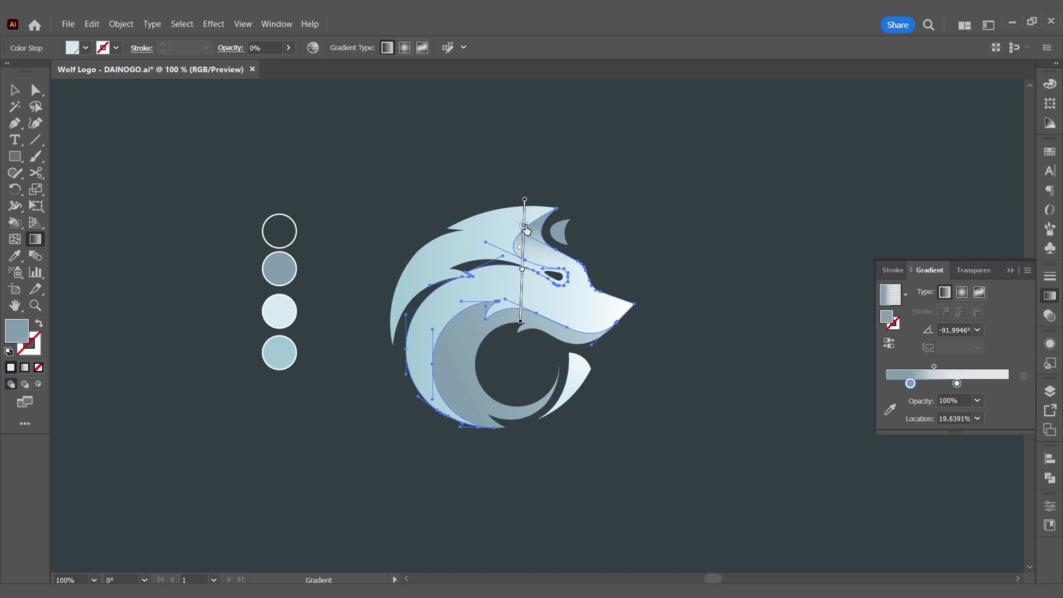
{"action": "left_click_drag", "start_coordinate": [522, 273], "coordinate": [523, 283]}
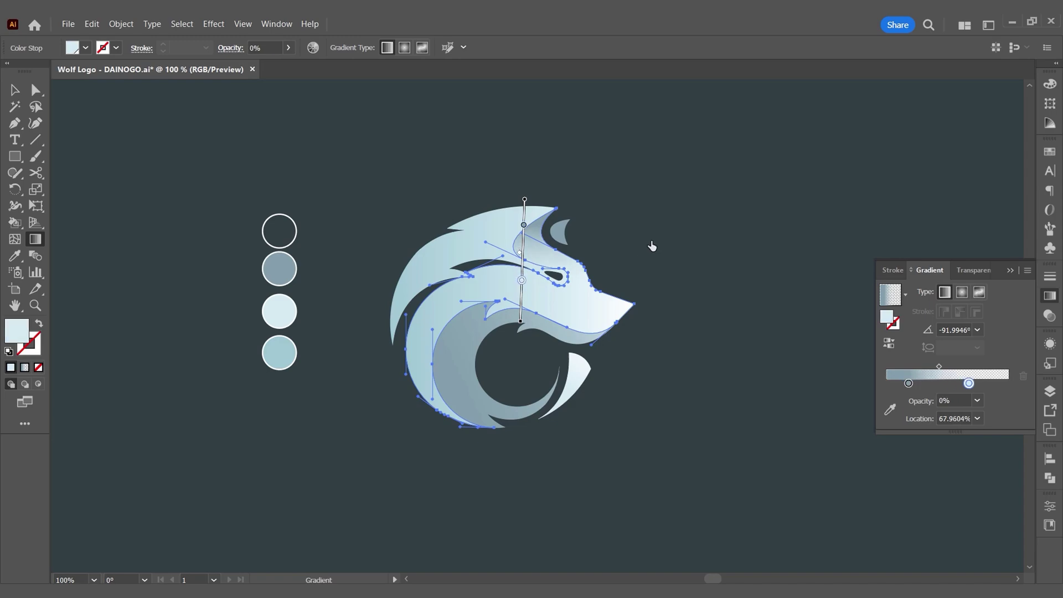
{"action": "left_click", "coordinate": [652, 224]}
- Angle the upper mane's gradient to about 31°, running diagonally up toward the ear
{"action": "scroll", "coordinate": [557, 259], "scroll_direction": "up", "scroll_amount": 1}
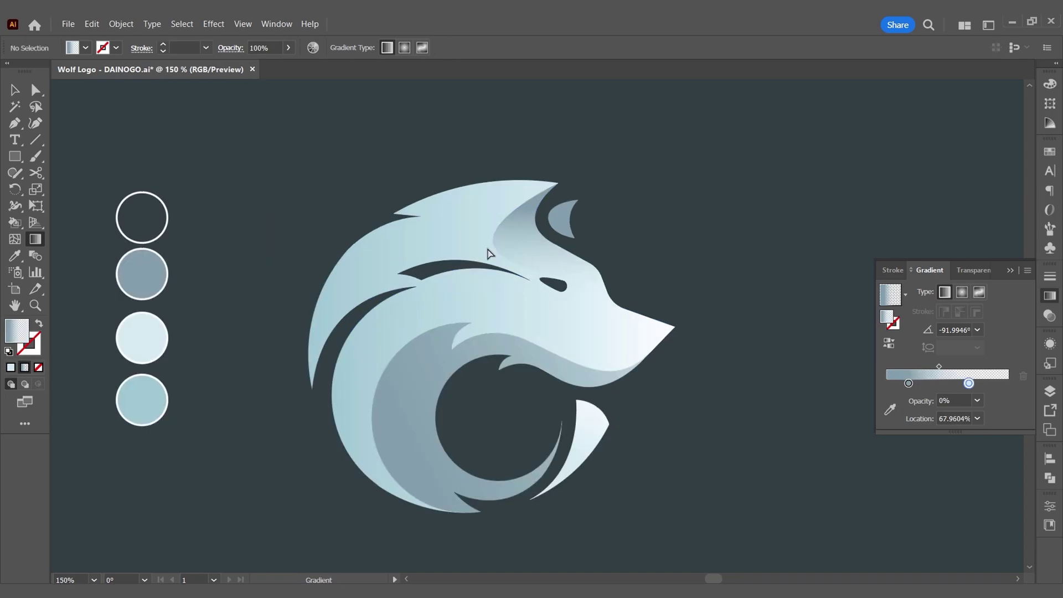
{"action": "key", "text": "a"}
{"action": "left_click", "coordinate": [475, 237]}
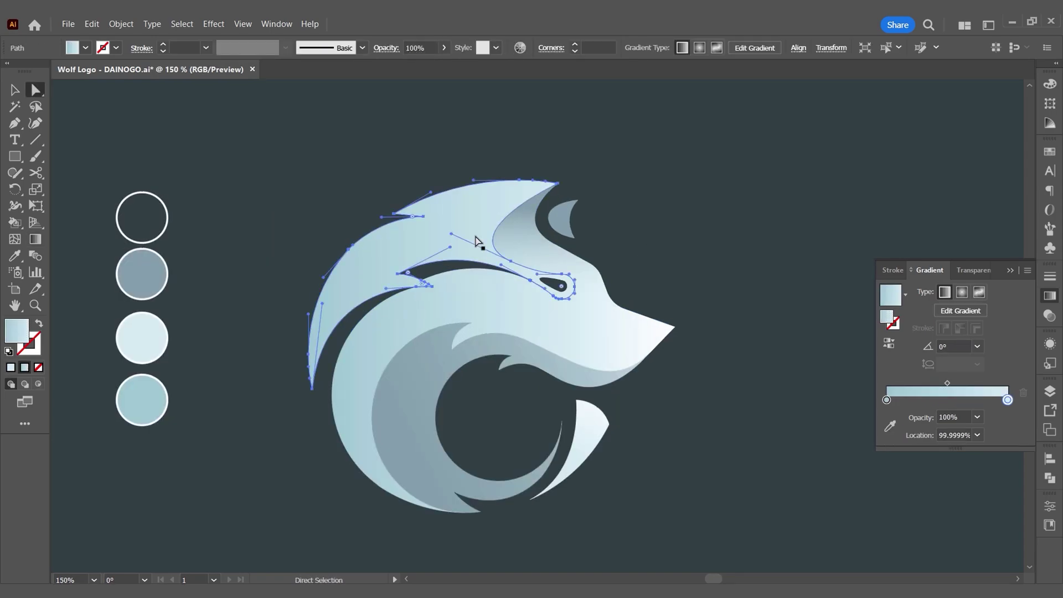
{"action": "left_click", "coordinate": [35, 240]}
{"action": "left_click_drag", "start_coordinate": [393, 316], "coordinate": [589, 197]}
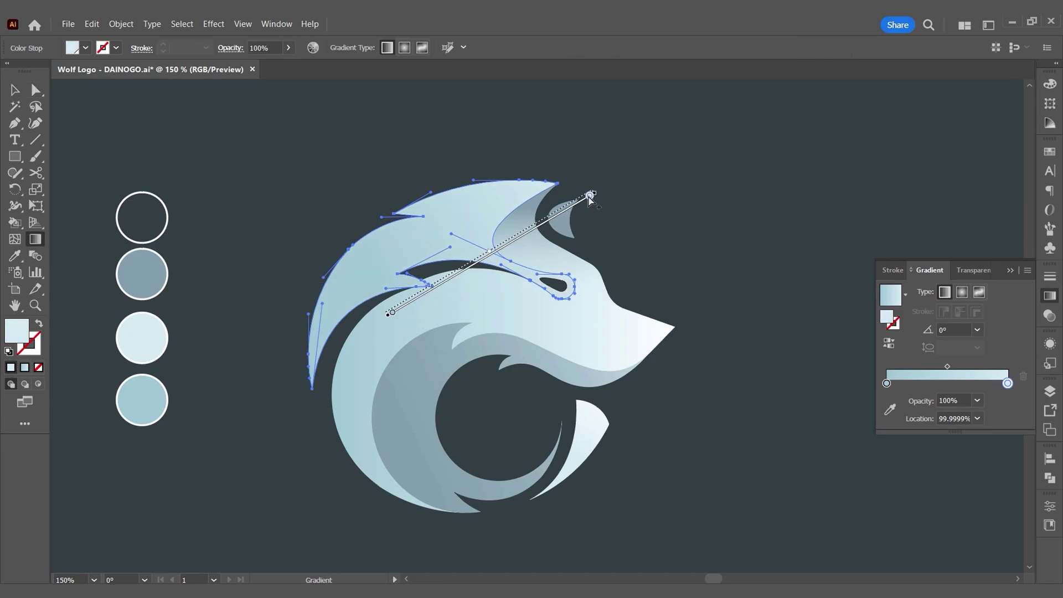
{"action": "left_click", "coordinate": [646, 204]}
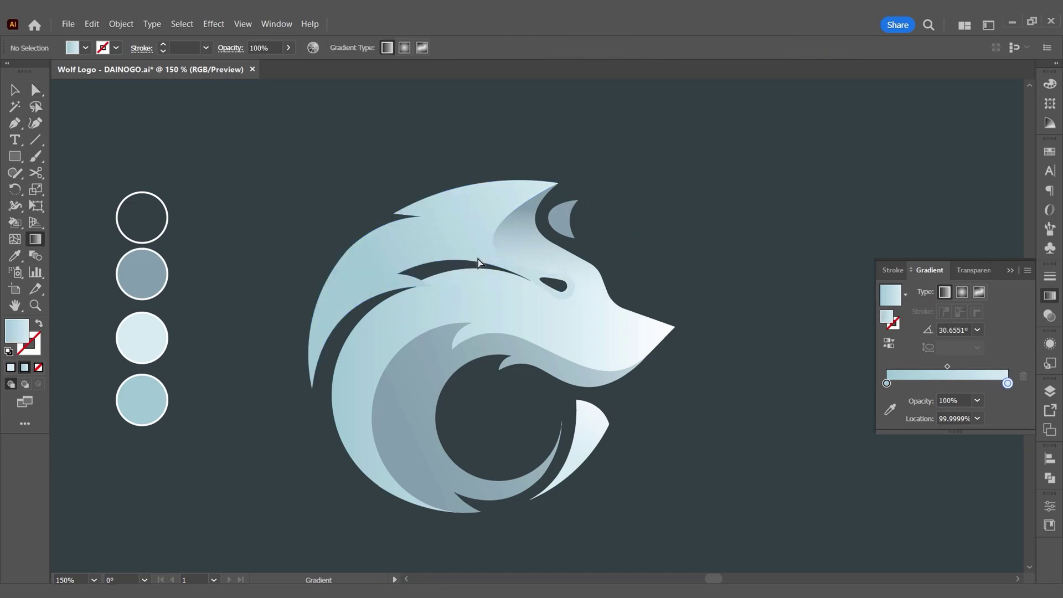
- Recolor the upper mane's gradient to run from the blue-gray swatch color to the pale blue swatch color
{"action": "scroll", "coordinate": [489, 260], "scroll_direction": "down", "scroll_amount": 1}
{"action": "scroll", "coordinate": [386, 277], "scroll_direction": "up", "scroll_amount": 1}
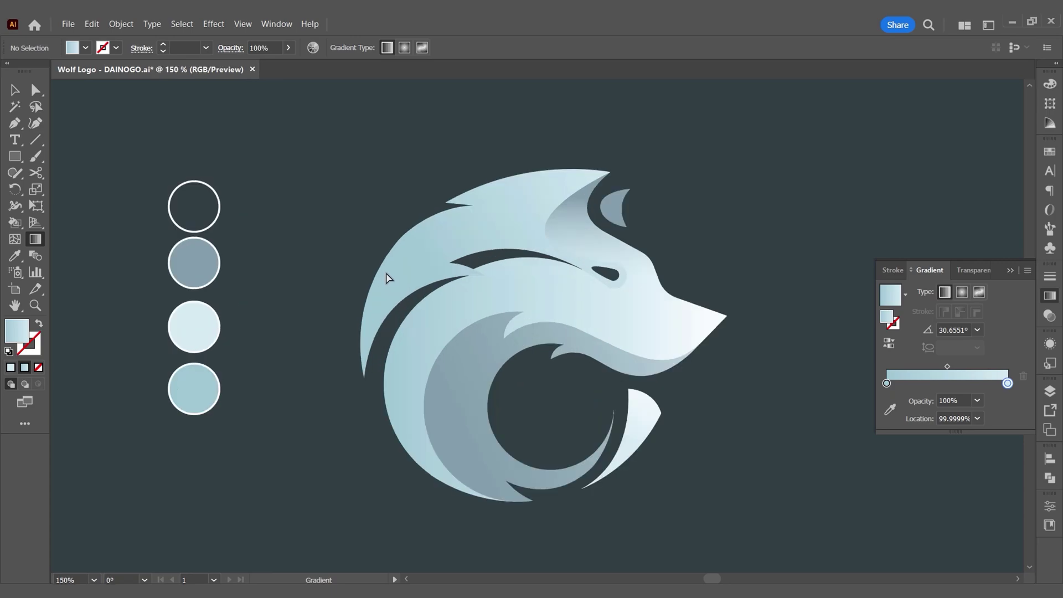
{"action": "left_click", "coordinate": [387, 278]}
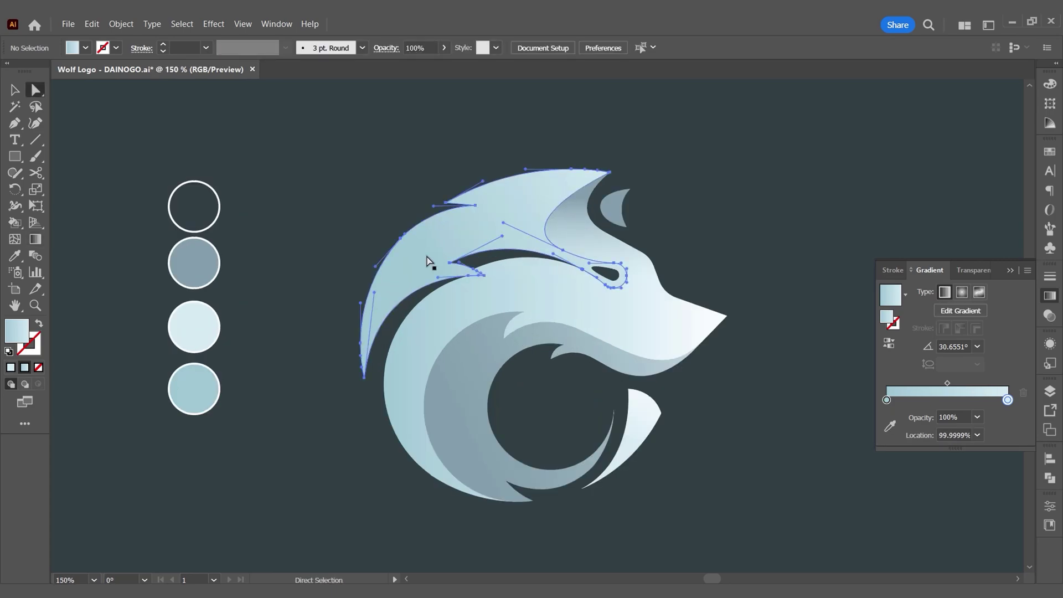
{"action": "key", "text": "a"}
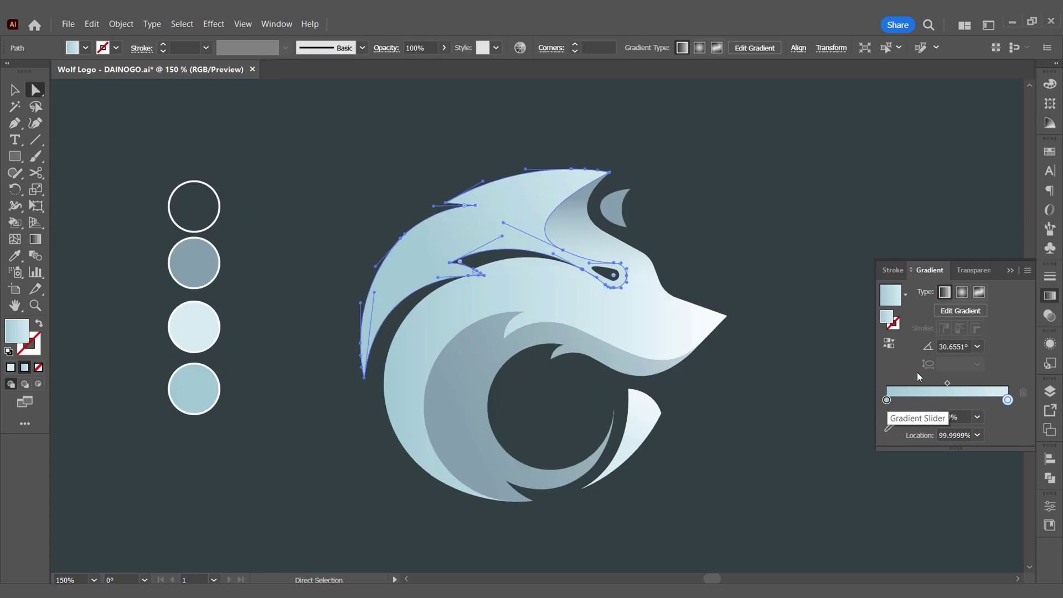
{"action": "left_click", "coordinate": [888, 344]}
{"action": "key", "text": "i"}
{"action": "left_click", "coordinate": [200, 265]}
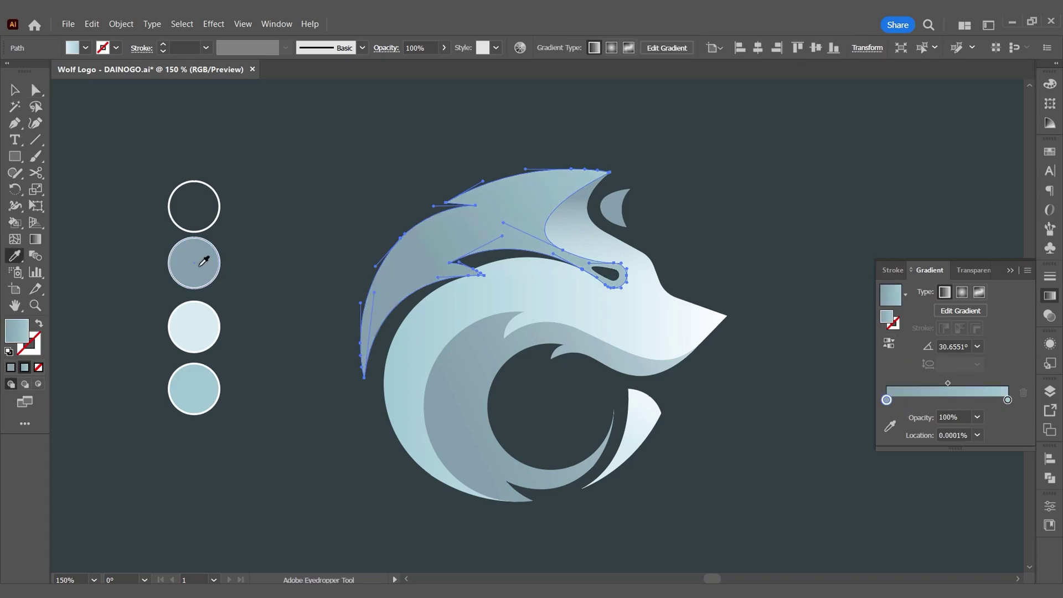
{"action": "left_click", "coordinate": [1007, 400]}
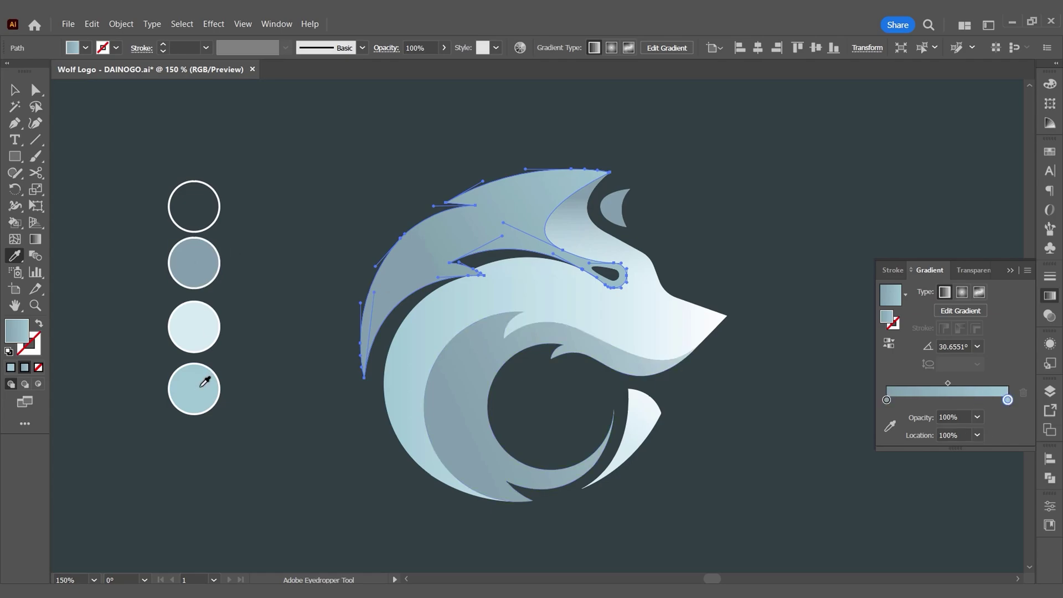
{"action": "left_click", "coordinate": [203, 325]}
{"action": "key", "text": "g"}
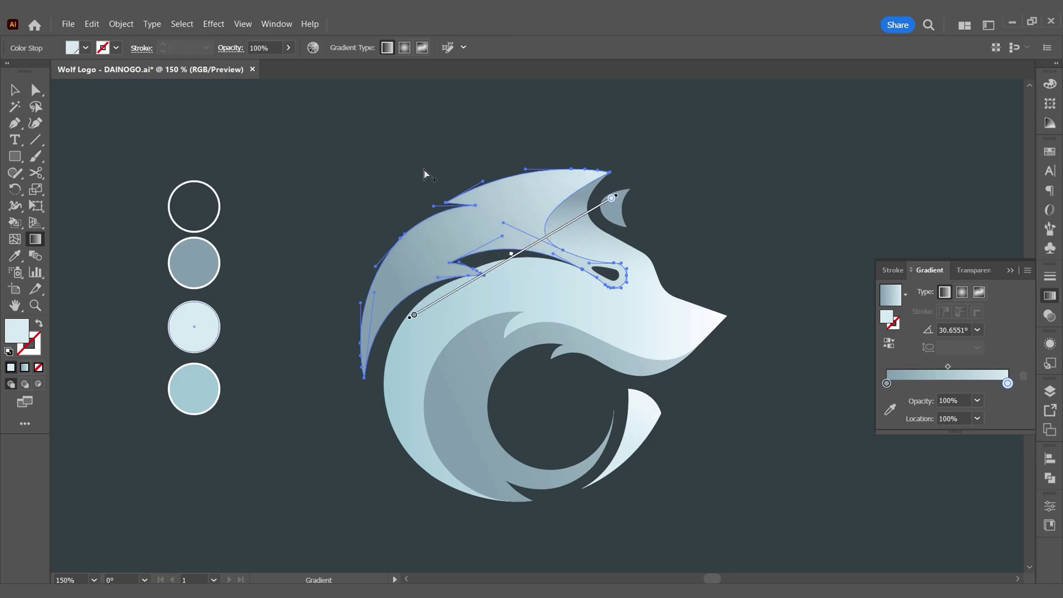
{"action": "left_click", "coordinate": [15, 90]}
{"action": "left_click", "coordinate": [299, 127]}
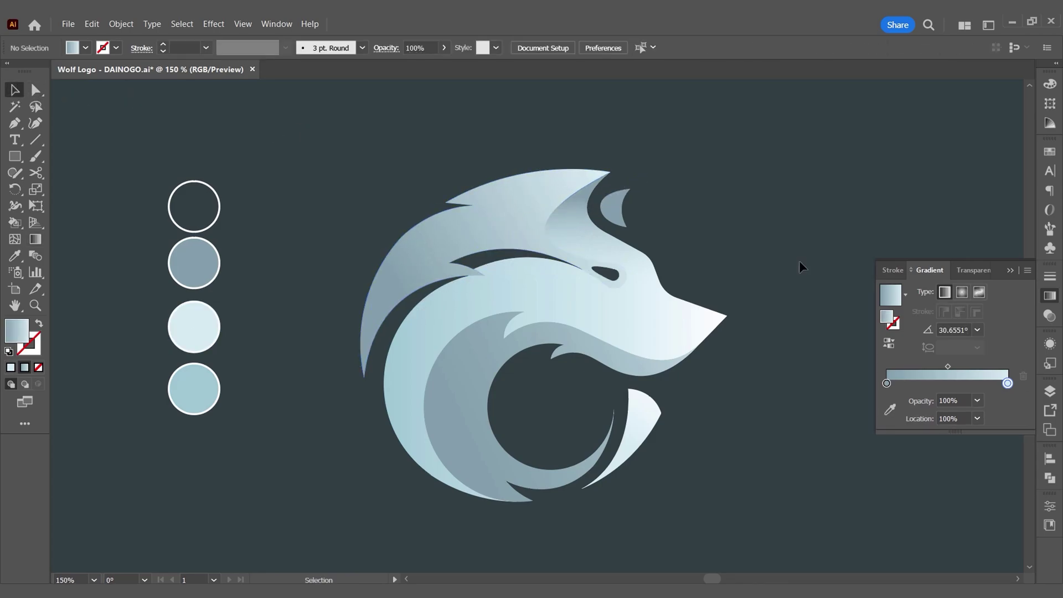
{"action": "left_click", "coordinate": [1010, 270]}
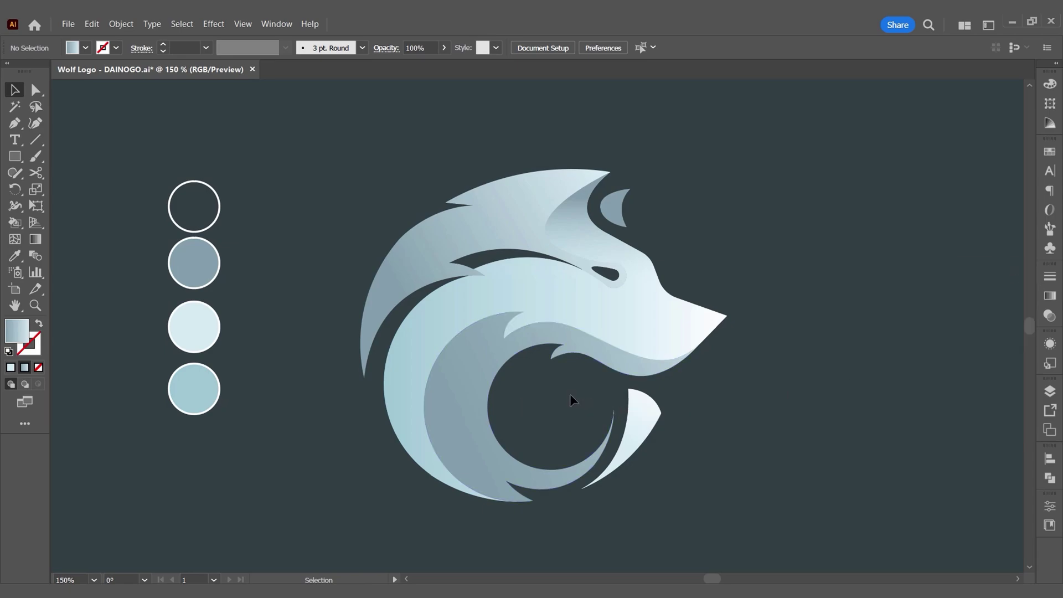
- Copy the outer curved edge of the inner neck shadow shape and paste it in front in place
{"action": "key", "text": "a"}
{"action": "left_click", "coordinate": [487, 338]}
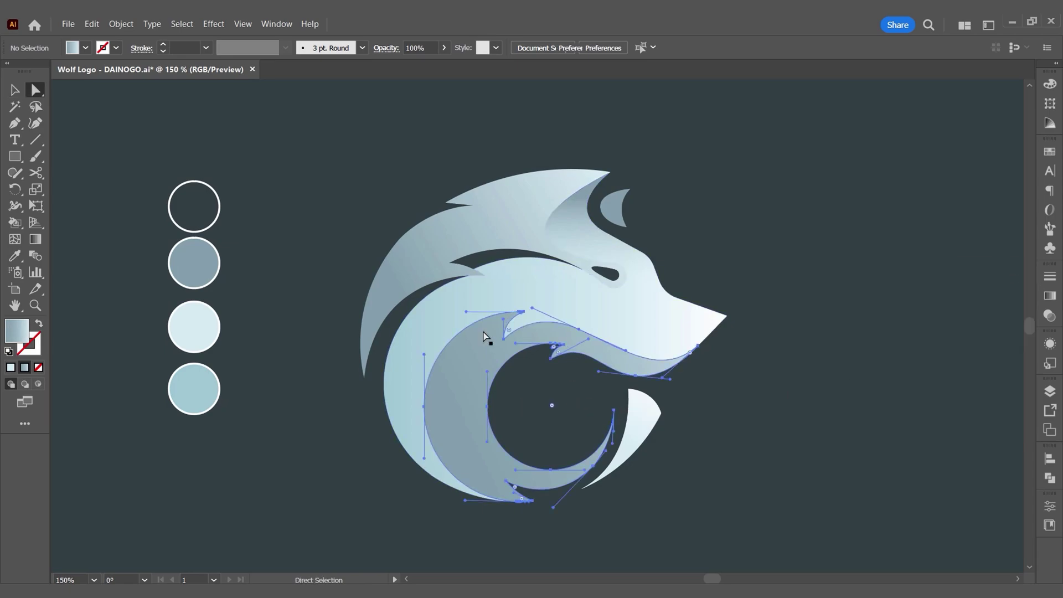
{"action": "left_click", "coordinate": [424, 408]}
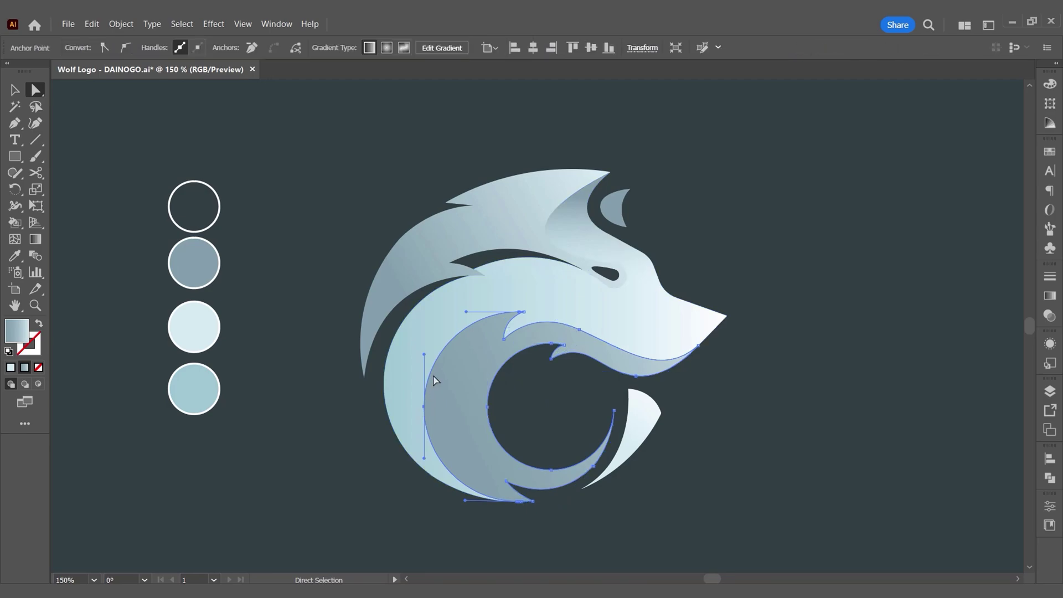
{"action": "key", "text": "ctrl+c"}
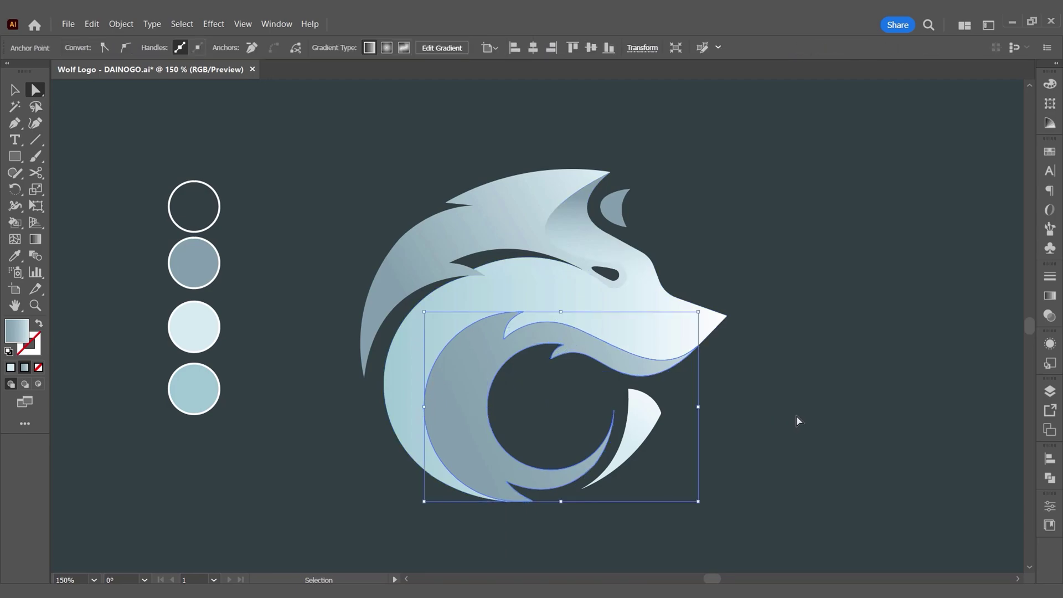
{"action": "key", "text": "ctrl+f"}
- Give the pasted curve no fill and a white 1 pt stroke
{"action": "key", "text": "shift+x"}
{"action": "left_click", "coordinate": [115, 49]}
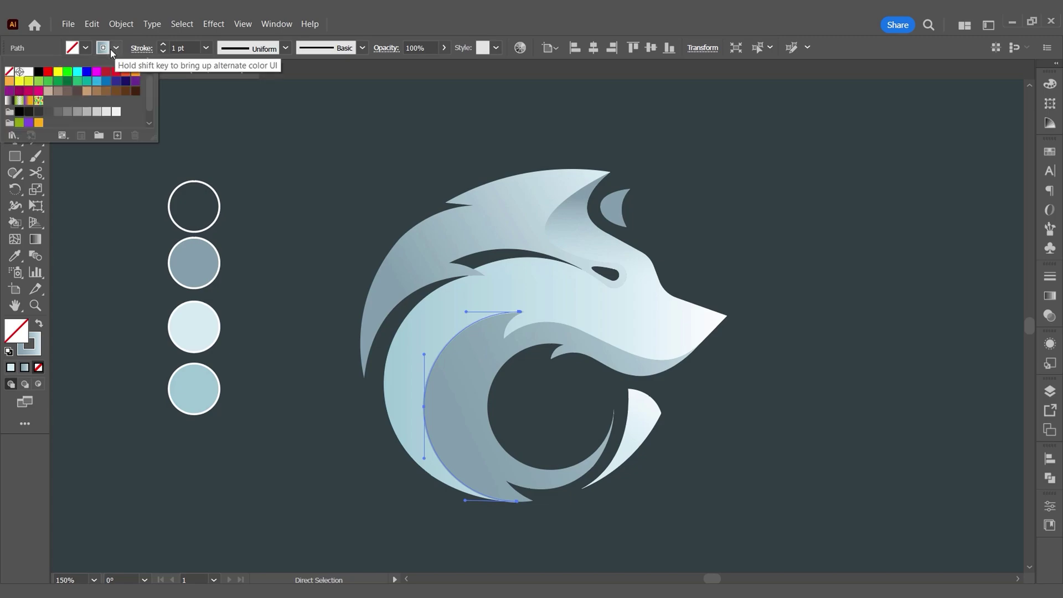
{"action": "left_click", "coordinate": [27, 72]}
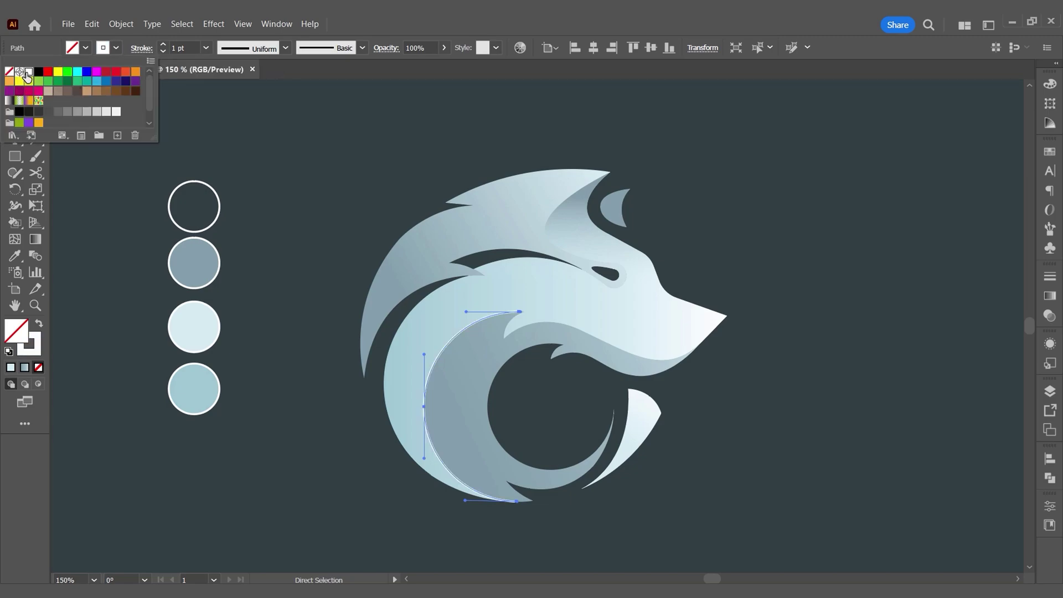
- Apply the tapered width profile to the white curve along the inner neck shadow's outer edge
{"action": "left_click", "coordinate": [285, 48]}
{"action": "left_click", "coordinate": [240, 93]}
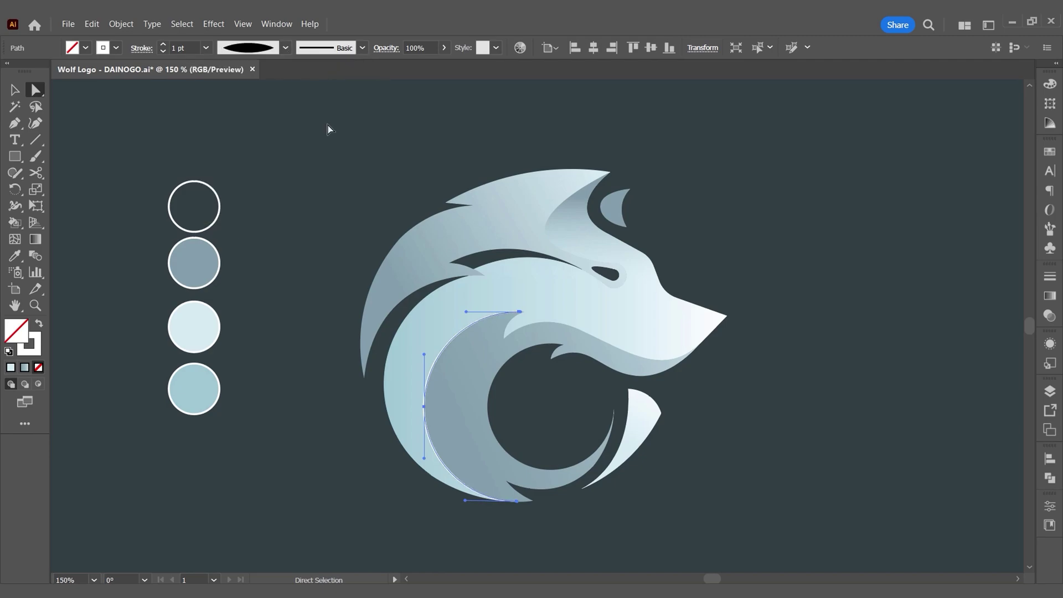
- Copy the inner shadow's upper edge from the notch to the jaw and paste it in front in place
{"action": "left_click", "coordinate": [567, 317]}
{"action": "left_click", "coordinate": [578, 329]}
{"action": "left_click", "coordinate": [504, 338], "text": "shift"}
{"action": "key", "text": "ctrl+c"}
{"action": "key", "text": "ctrl+f"}
- Give the pasted jaw edge no fill and a white 1 pt stroke
{"action": "key", "text": "shift+x"}
{"action": "left_click", "coordinate": [1049, 343]}
{"action": "left_click", "coordinate": [975, 438]}
{"action": "left_click", "coordinate": [968, 412]}
{"action": "left_click", "coordinate": [116, 49]}
{"action": "left_click", "coordinate": [28, 72]}
{"action": "left_click", "coordinate": [897, 411]}
{"action": "left_click", "coordinate": [897, 411]}
{"action": "left_click", "coordinate": [977, 427]}
{"action": "left_click", "coordinate": [1012, 438]}
- Apply the tapered width profile to the white jaw line and deselect it
{"action": "left_click", "coordinate": [285, 49]}
{"action": "left_click", "coordinate": [223, 83]}
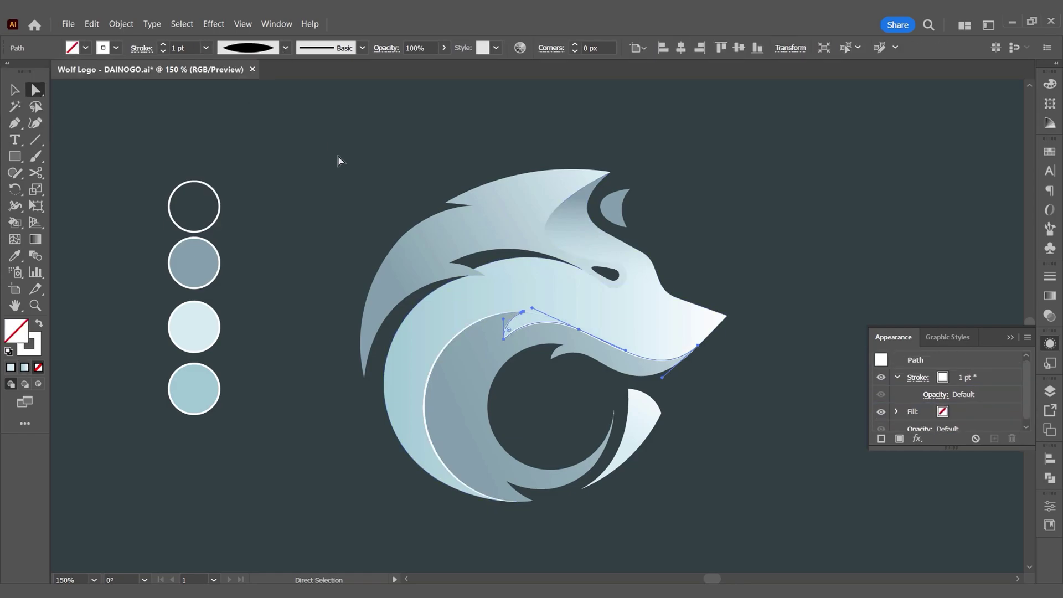
{"action": "left_click", "coordinate": [352, 178]}
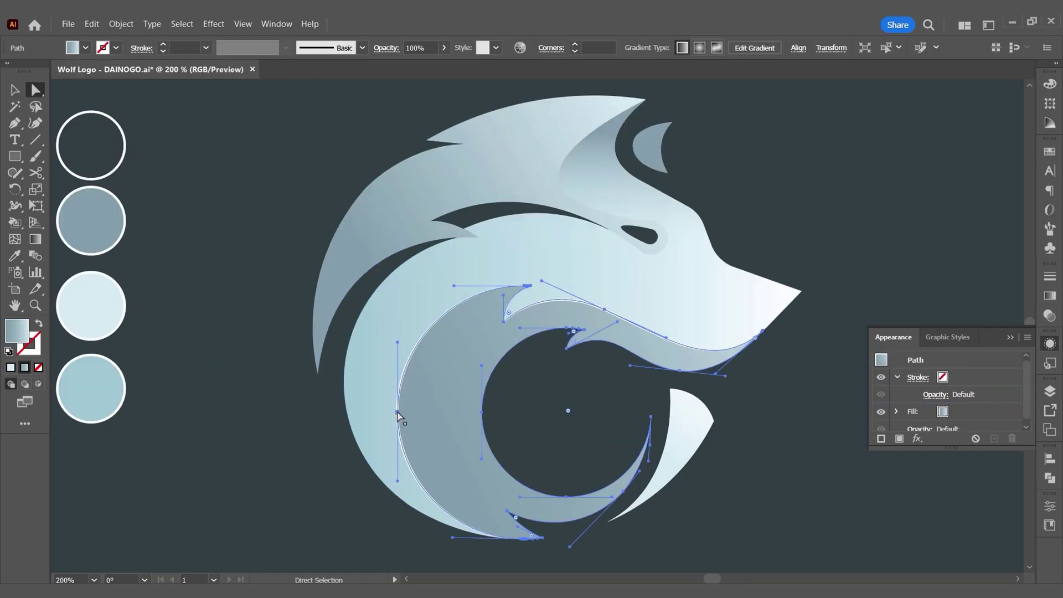
- Copy the inner shadow's whole outer edge, including the notch and jaw curve, and paste it in front in place
{"action": "left_click", "coordinate": [398, 414]}
{"action": "scroll", "coordinate": [528, 282], "scroll_direction": "up", "scroll_amount": 3}
{"action": "left_click", "coordinate": [515, 296], "text": "shift"}
{"action": "left_click", "coordinate": [452, 405]}
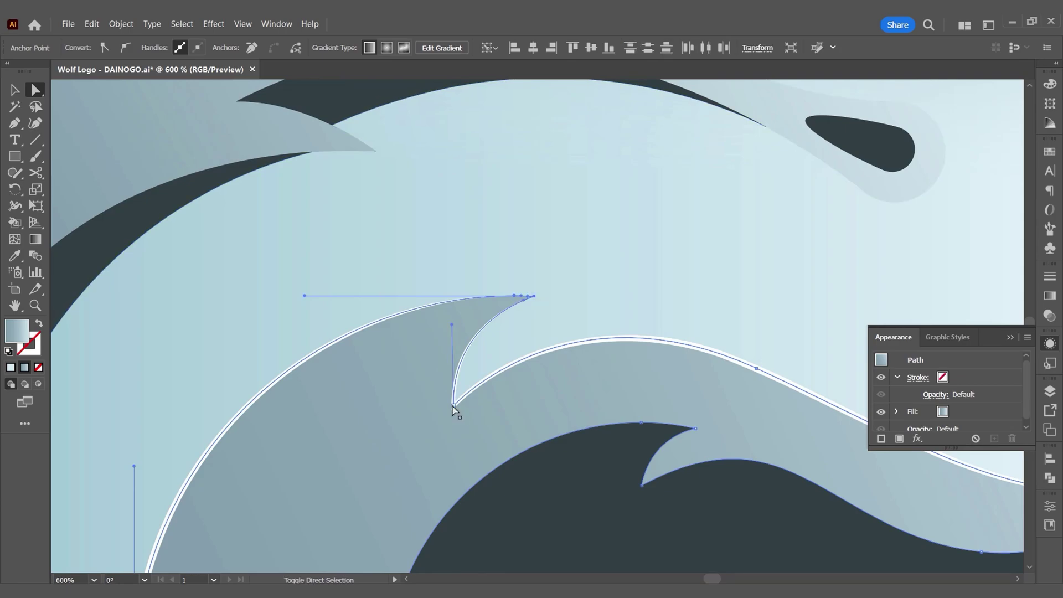
{"action": "key", "text": "ctrl+minus"}
{"action": "key", "text": "ctrl+minus"}
{"action": "key", "text": "ctrl+minus"}
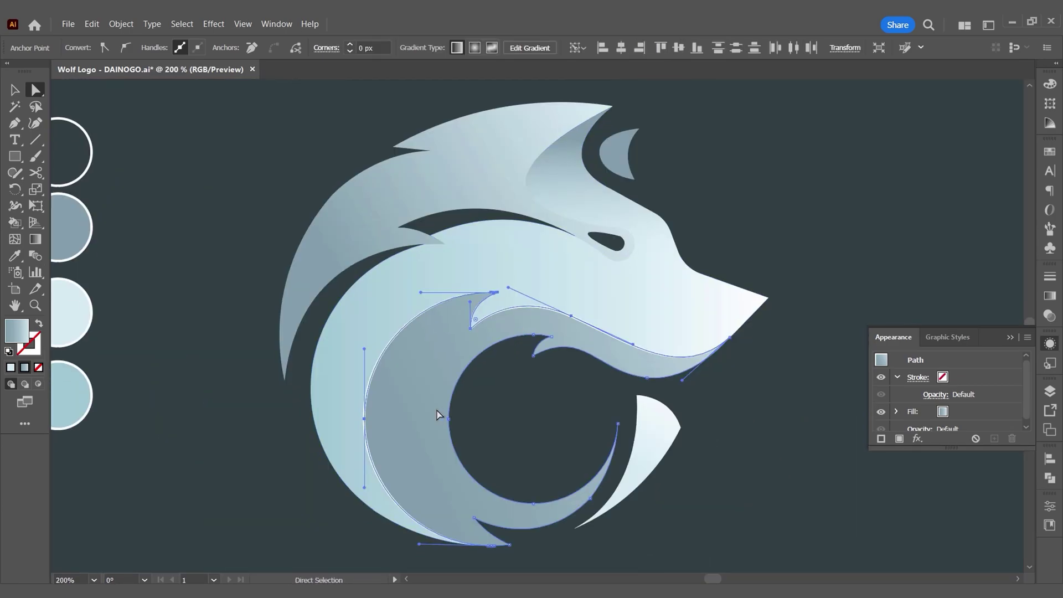
{"action": "key", "text": "ctrl+c"}
{"action": "key", "text": "ctrl+f"}
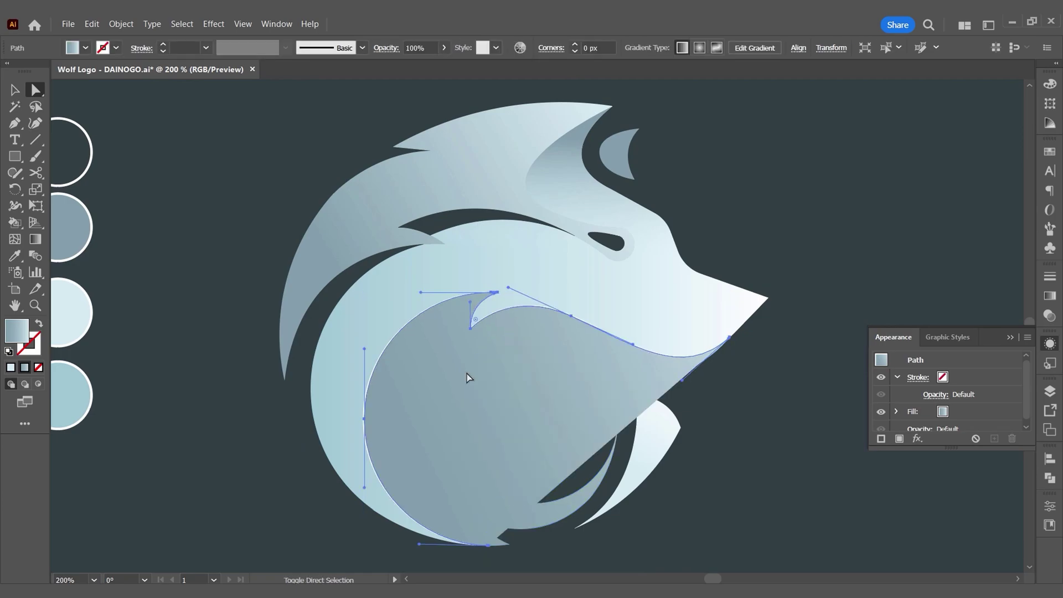
- Remove the pasted edge's fill and color its stroke with the dark background color
{"action": "key", "text": "shift+x"}
{"action": "left_click", "coordinate": [116, 48]}
{"action": "left_click", "coordinate": [748, 265]}
{"action": "key", "text": "ctrl+minus"}
{"action": "left_click", "coordinate": [15, 256]}
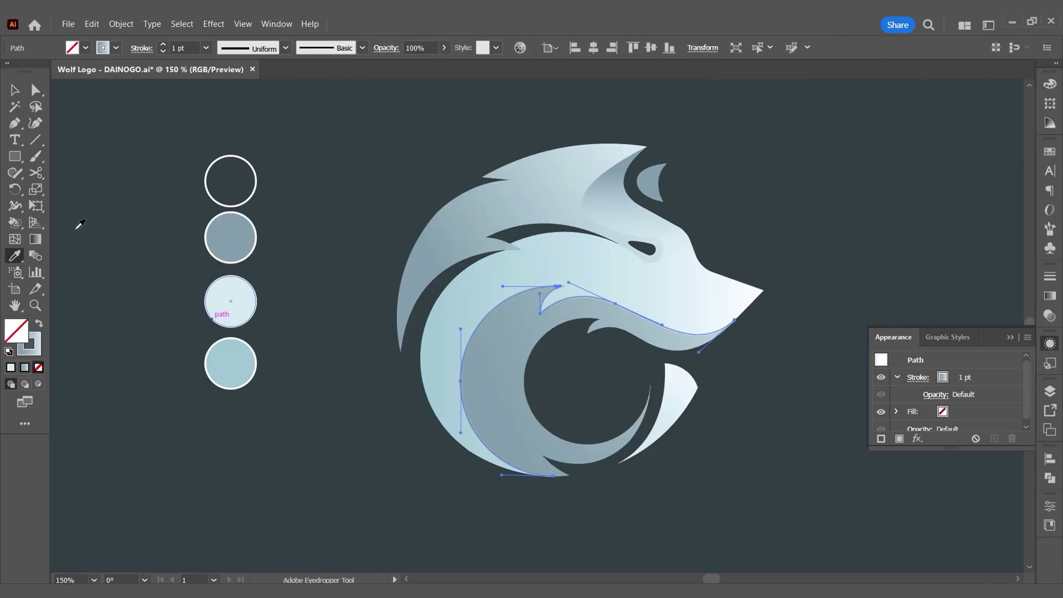
{"action": "left_click", "coordinate": [340, 319], "text": "shift"}
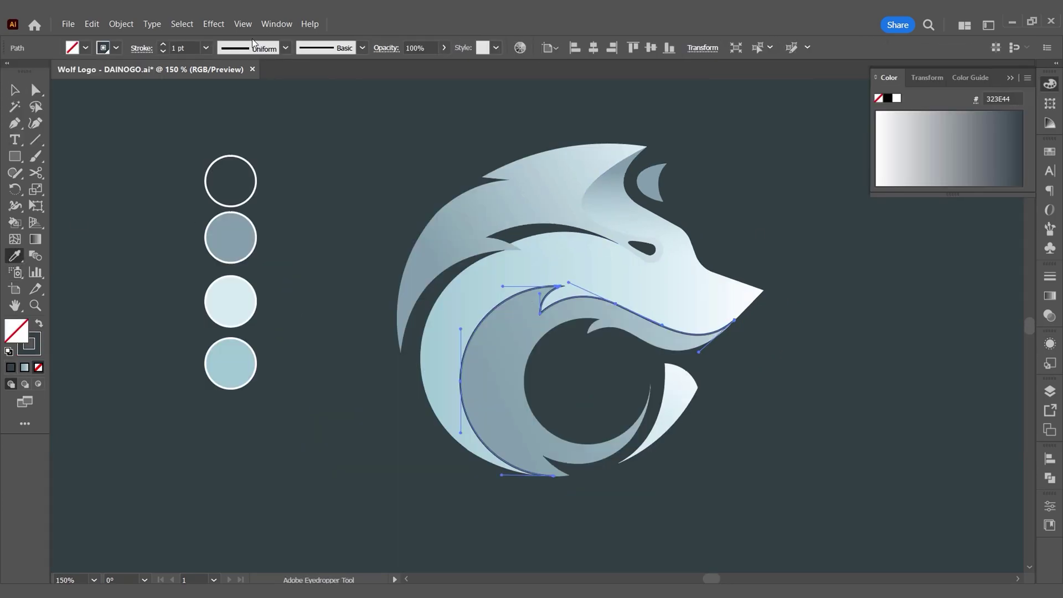
- Apply the tapered width profile to the dark stroke and set its weight to 6 pt
{"action": "left_click", "coordinate": [285, 49]}
{"action": "left_click", "coordinate": [243, 89]}
{"action": "left_click", "coordinate": [206, 47]}
{"action": "left_click", "coordinate": [227, 168]}
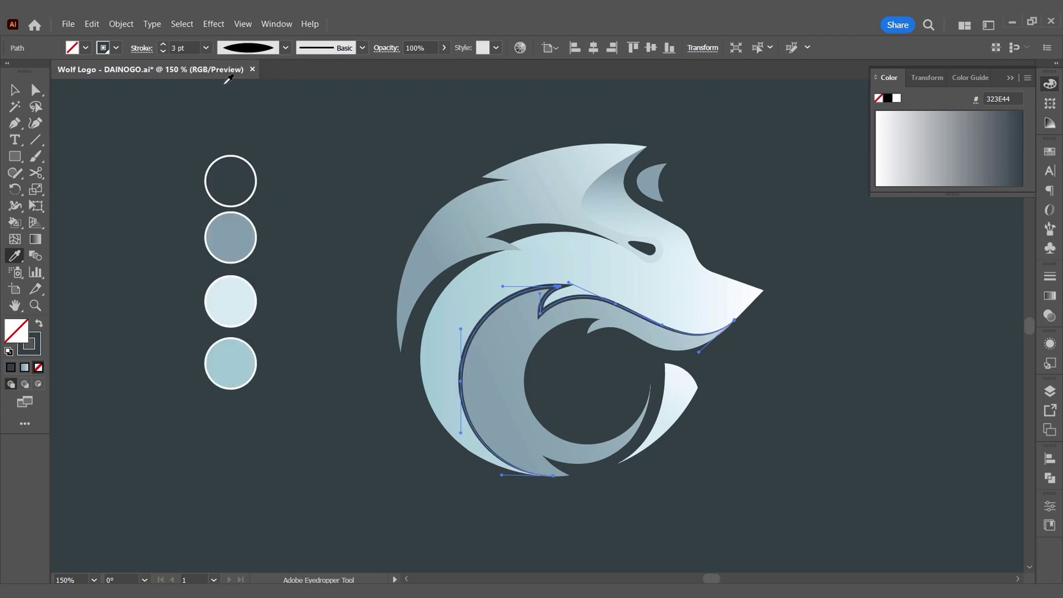
{"action": "left_click", "coordinate": [1011, 78]}
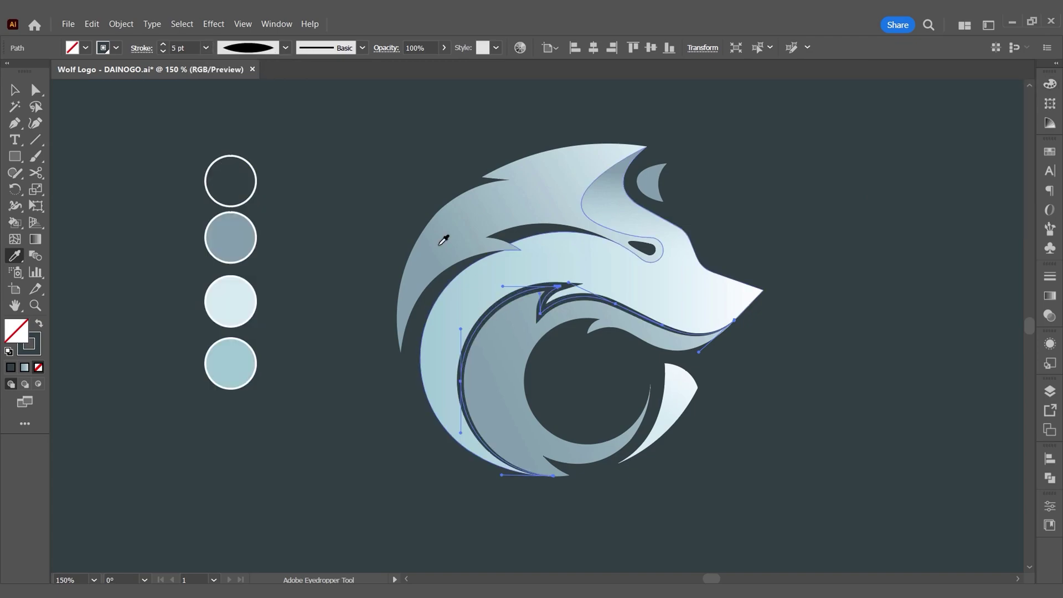
{"action": "left_click", "coordinate": [205, 47]}
{"action": "left_click", "coordinate": [227, 184]}
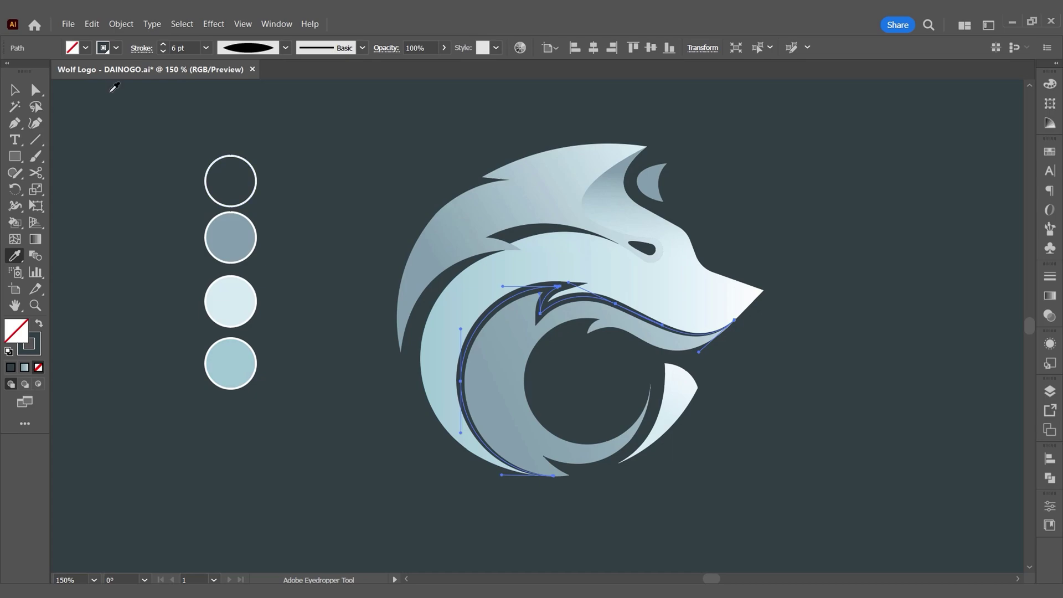
- Expand the dark tapered stroke into a filled shape and deselect it
{"action": "left_click", "coordinate": [121, 24]}
{"action": "left_click", "coordinate": [148, 194]}
{"action": "key", "text": "shift+ctrl+F9"}
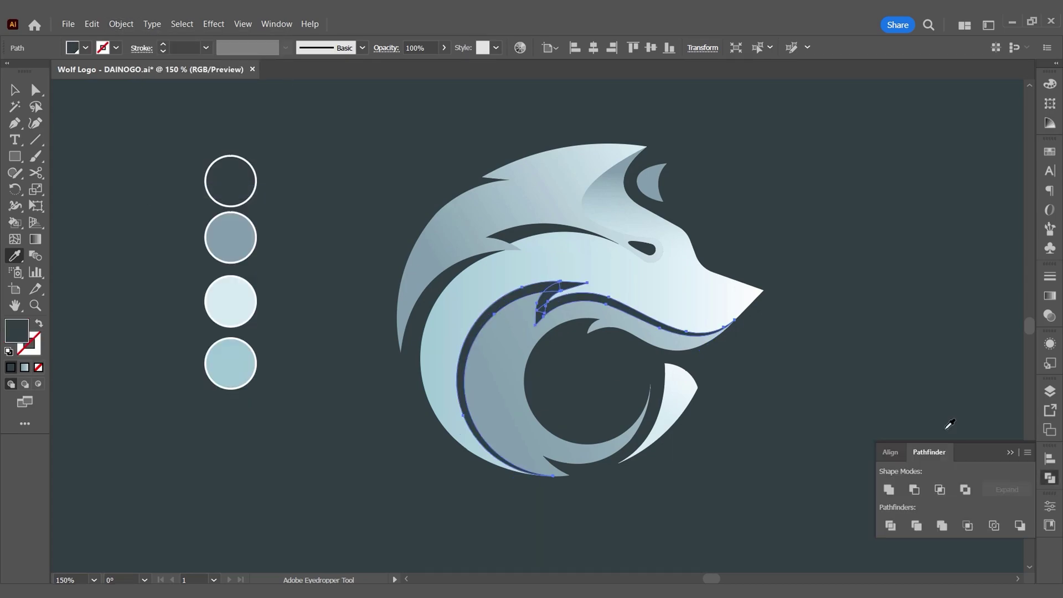
{"action": "left_click", "coordinate": [41, 91]}
{"action": "left_click", "coordinate": [292, 127]}
- Examine the expanded dark shape's anchor points around the notch up close
{"action": "scroll", "coordinate": [592, 316], "scroll_direction": "up", "scroll_amount": 3}
{"action": "left_click", "coordinate": [515, 243]}
{"action": "scroll", "coordinate": [516, 238], "scroll_direction": "up", "scroll_amount": 2}
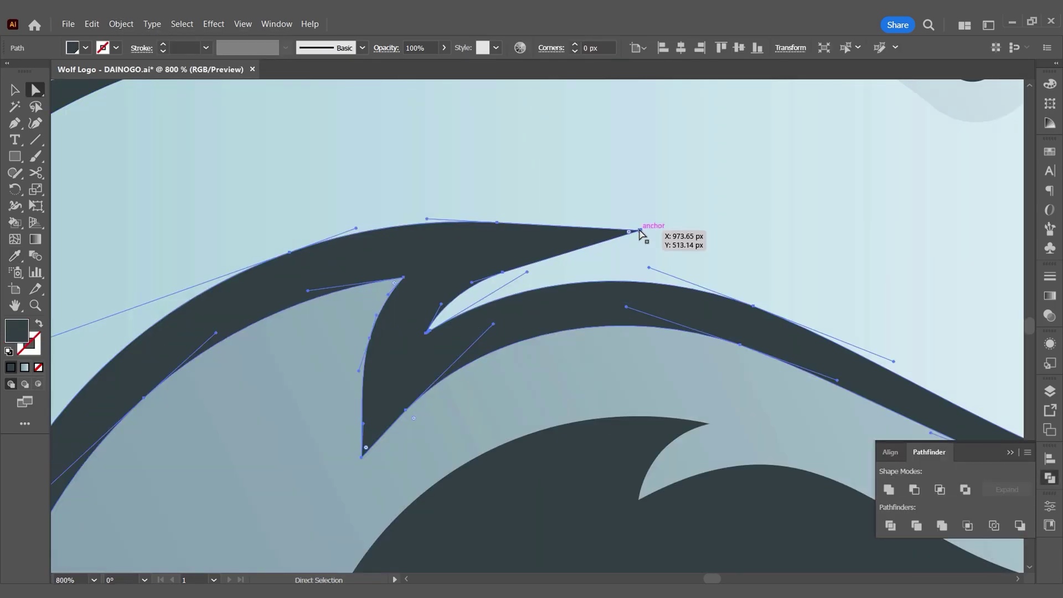
{"action": "left_click", "coordinate": [406, 411]}
{"action": "left_click", "coordinate": [362, 456]}
{"action": "left_click", "coordinate": [363, 430]}
{"action": "scroll", "coordinate": [464, 382], "scroll_direction": "down", "scroll_amount": 5}
{"action": "scroll", "coordinate": [399, 415], "scroll_direction": "up", "scroll_amount": 1}
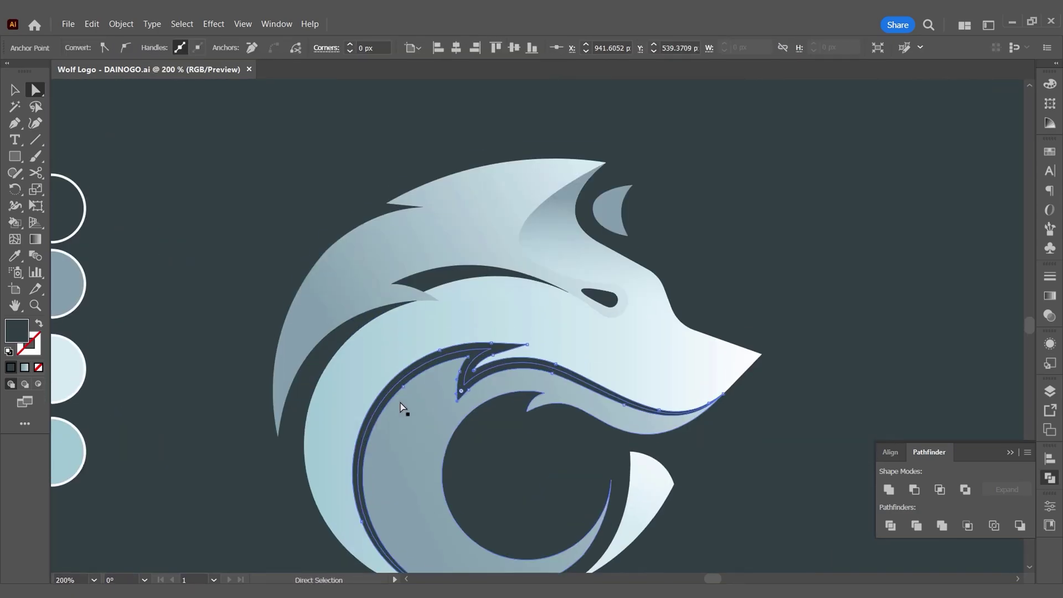
- Trim away the parts of the dark shape lying outside the inner neck shadow with the Shape Builder
{"action": "left_click_drag", "start_coordinate": [399, 415], "coordinate": [480, 372]}
{"action": "left_click", "coordinate": [512, 369]}
{"action": "left_click", "coordinate": [449, 365], "text": "shift"}
{"action": "left_click", "coordinate": [15, 223]}
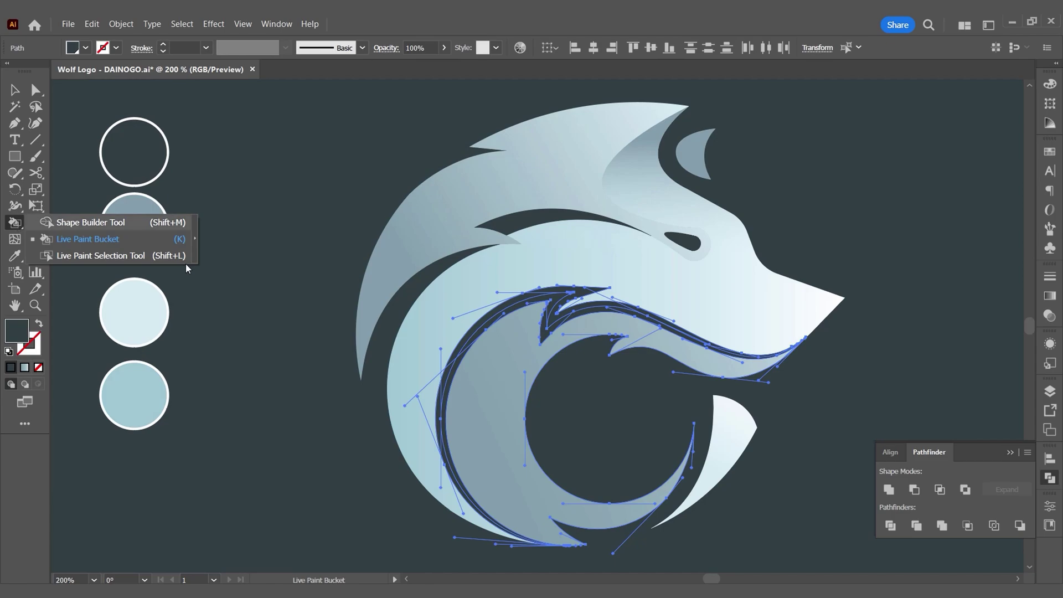
{"action": "left_click", "coordinate": [59, 223]}
{"action": "scroll", "coordinate": [473, 309], "scroll_direction": "up", "scroll_amount": 3}
{"action": "left_click", "coordinate": [549, 286], "text": "alt"}
{"action": "left_click", "coordinate": [759, 249], "text": "alt"}
{"action": "scroll", "coordinate": [558, 244], "scroll_direction": "down", "scroll_amount": 3}
- Tidy the leftover dark fragment at the notch between the face and the inner shadow
{"action": "left_click", "coordinate": [14, 90]}
{"action": "left_click", "coordinate": [514, 326]}
{"action": "scroll", "coordinate": [607, 281], "scroll_direction": "up", "scroll_amount": 3}
{"action": "left_click_drag", "start_coordinate": [607, 281], "coordinate": [456, 319]}
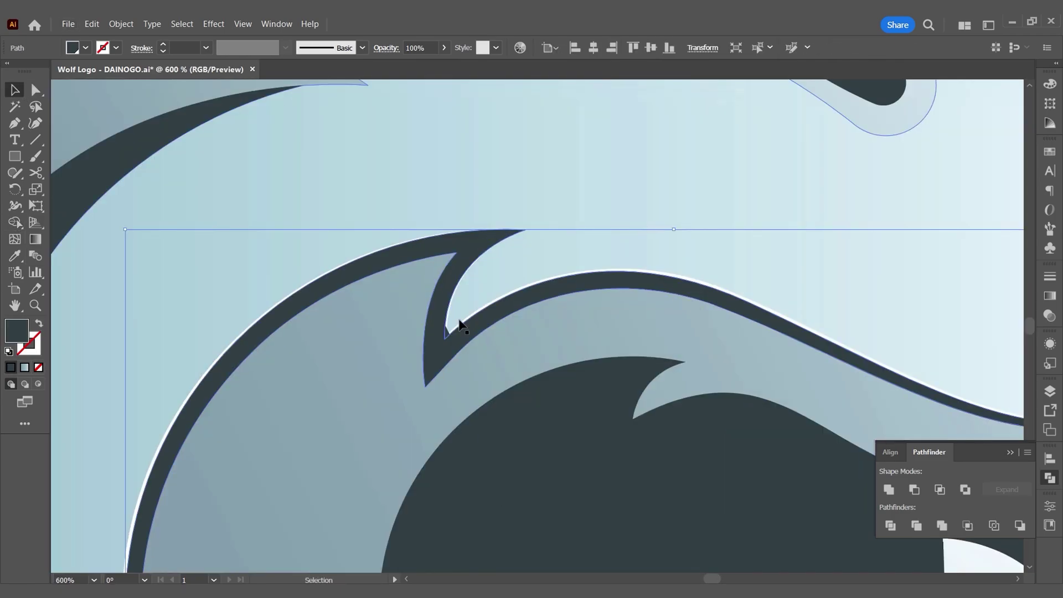
{"action": "left_click", "coordinate": [454, 355], "text": "shift"}
{"action": "left_click", "coordinate": [435, 361]}
{"action": "left_click", "coordinate": [487, 303], "text": "shift"}
{"action": "scroll", "coordinate": [487, 305], "scroll_direction": "down", "scroll_amount": 3}
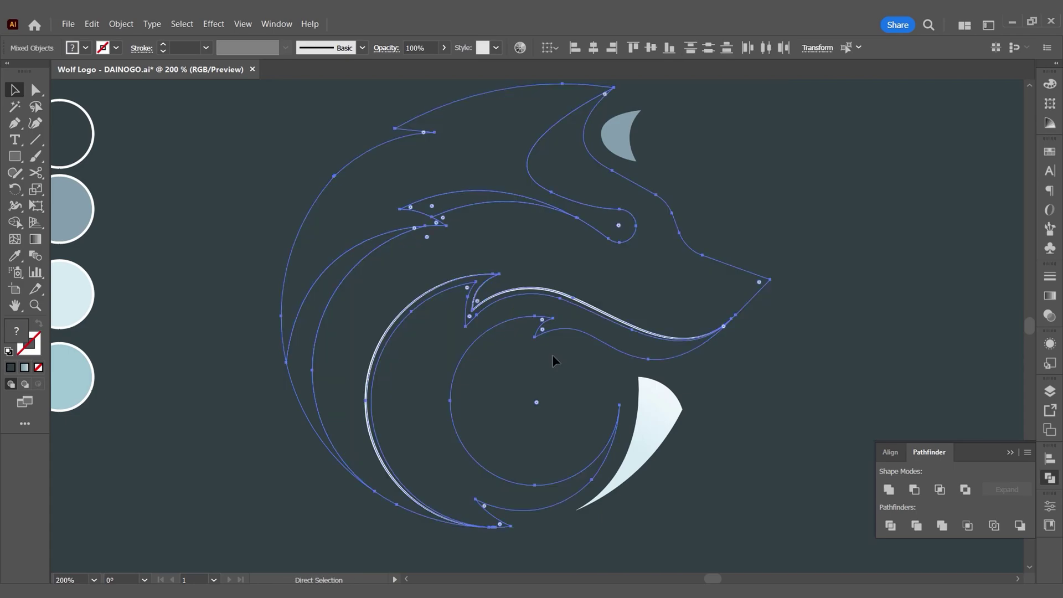
{"action": "left_click", "coordinate": [553, 355]}
- Fill the trimmed dark shape with a linear gradient from the dark swatch color to the blue-gray swatch color
{"action": "left_click", "coordinate": [367, 382]}
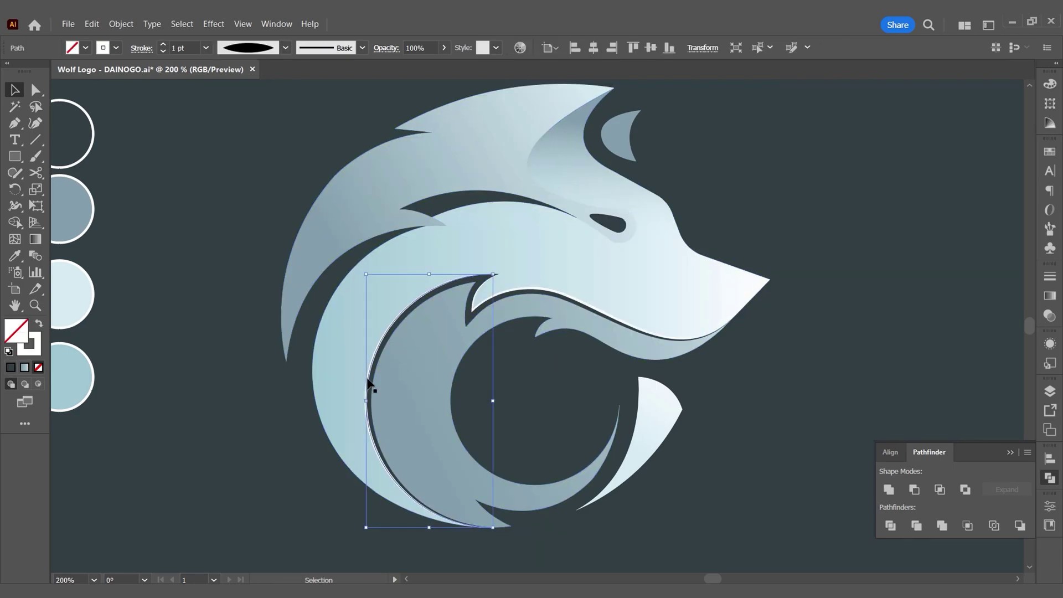
{"action": "left_click", "coordinate": [467, 326], "text": "shift"}
{"action": "key", "text": "ctrl+minus"}
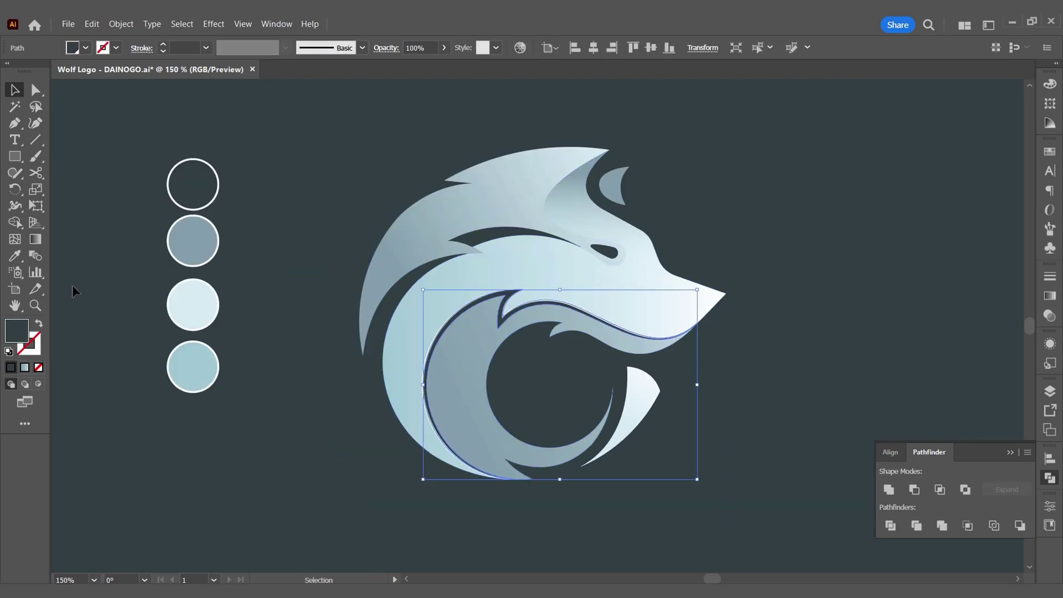
{"action": "left_click", "coordinate": [15, 257]}
{"action": "left_click", "coordinate": [1050, 296]}
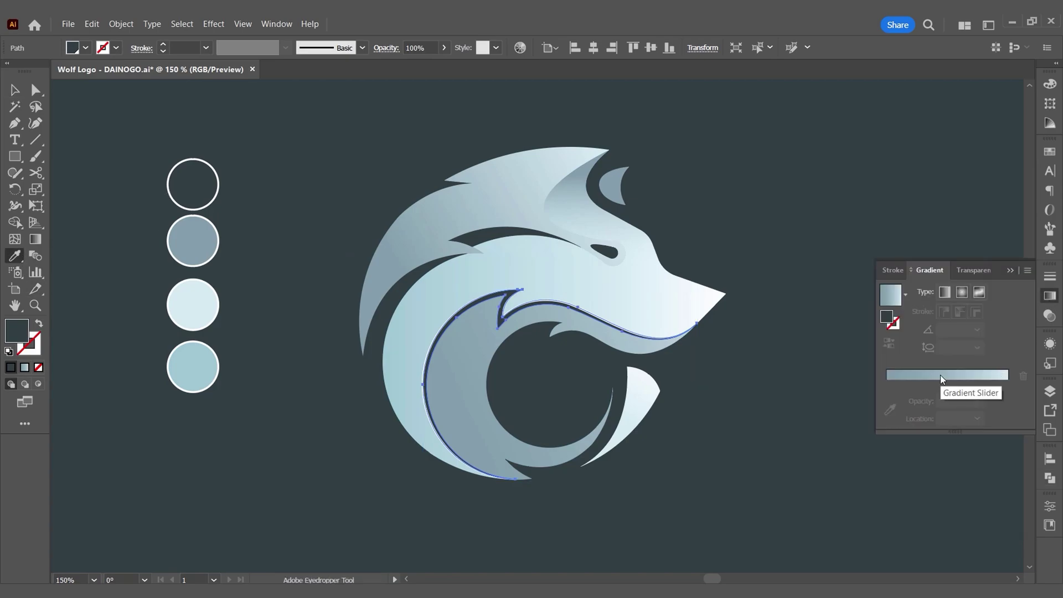
{"action": "left_click", "coordinate": [198, 188], "text": "shift"}
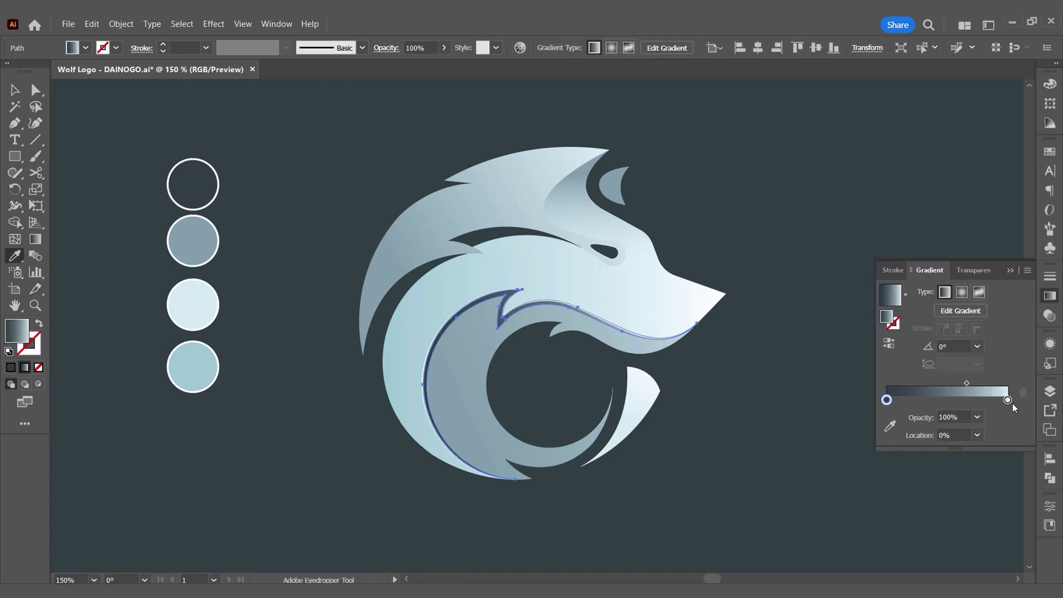
{"action": "left_click", "coordinate": [196, 247], "text": "shift"}
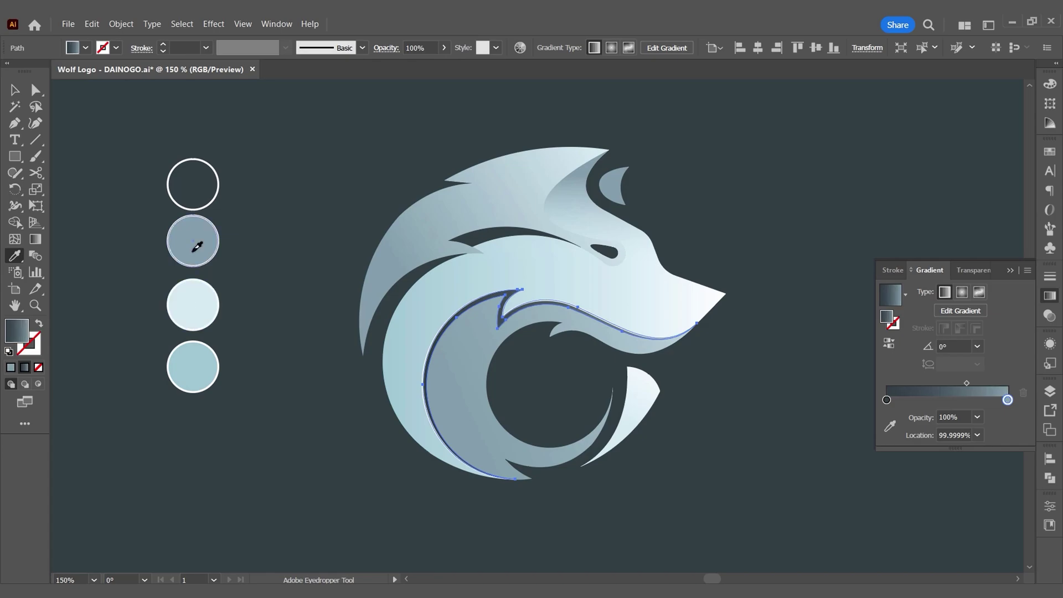
- Set the gradient's blue-gray end stop to 60% opacity and its dark start stop to 70%
{"action": "left_click", "coordinate": [977, 417]}
{"action": "left_click", "coordinate": [997, 340]}
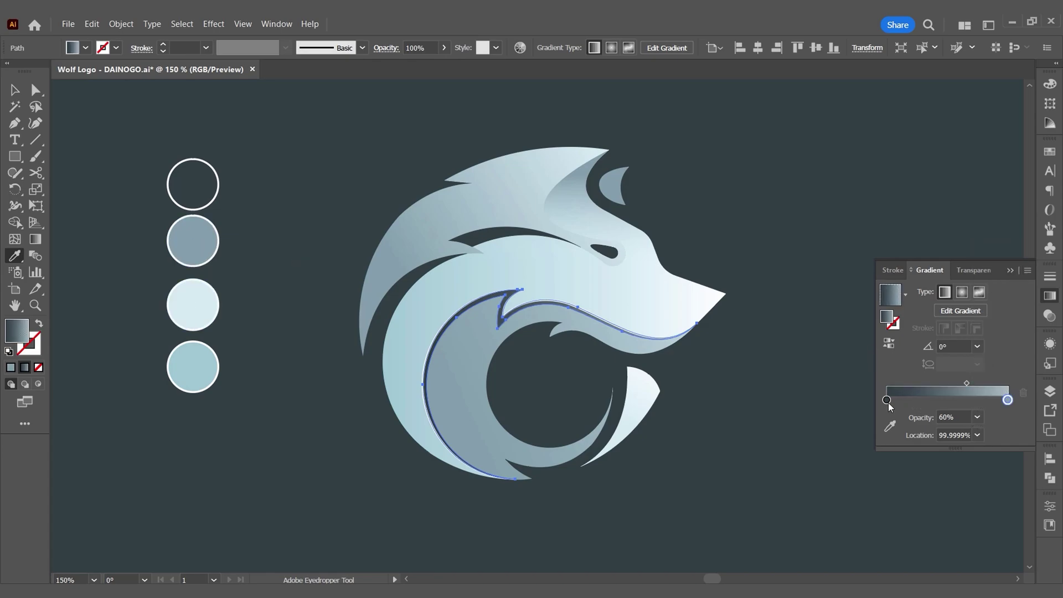
{"action": "left_click", "coordinate": [978, 417]}
{"action": "left_click", "coordinate": [992, 354]}
{"action": "left_click", "coordinate": [15, 91]}
{"action": "left_click", "coordinate": [316, 191]}
{"action": "scroll", "coordinate": [581, 354], "scroll_direction": "down", "scroll_amount": 1}
{"action": "scroll", "coordinate": [802, 390], "scroll_direction": "up", "scroll_amount": 3}
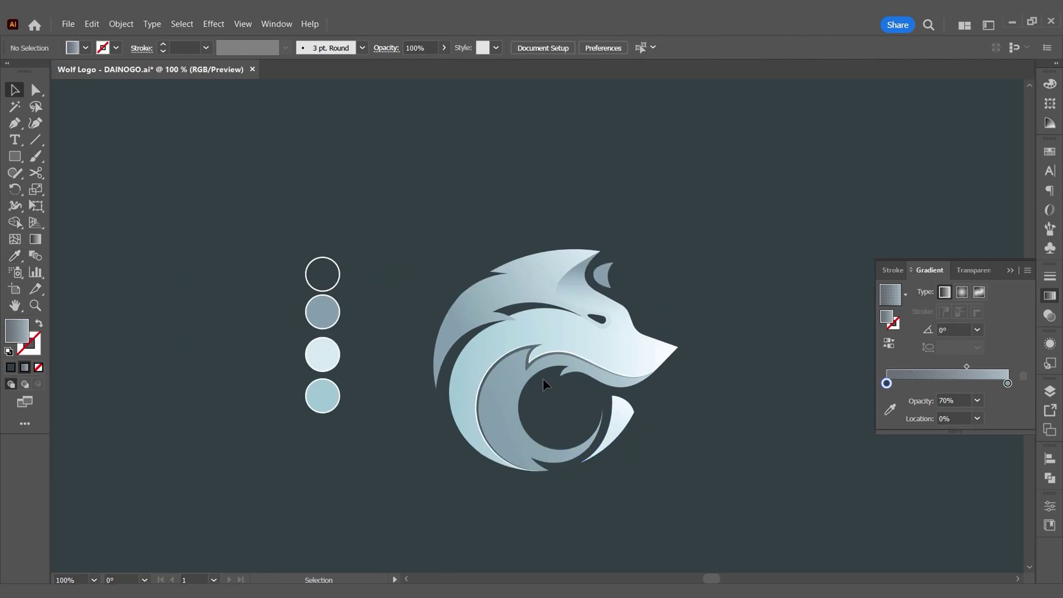
- Angle the dark shadow line's gradient to about 29°, running diagonally upward
{"action": "scroll", "coordinate": [543, 379], "scroll_direction": "up", "scroll_amount": 1}
{"action": "left_click", "coordinate": [520, 381]}
{"action": "key", "text": "g"}
{"action": "scroll", "coordinate": [460, 399], "scroll_direction": "down", "scroll_amount": 1}
{"action": "left_click_drag", "start_coordinate": [461, 471], "coordinate": [573, 395]}
{"action": "left_click", "coordinate": [668, 424]}
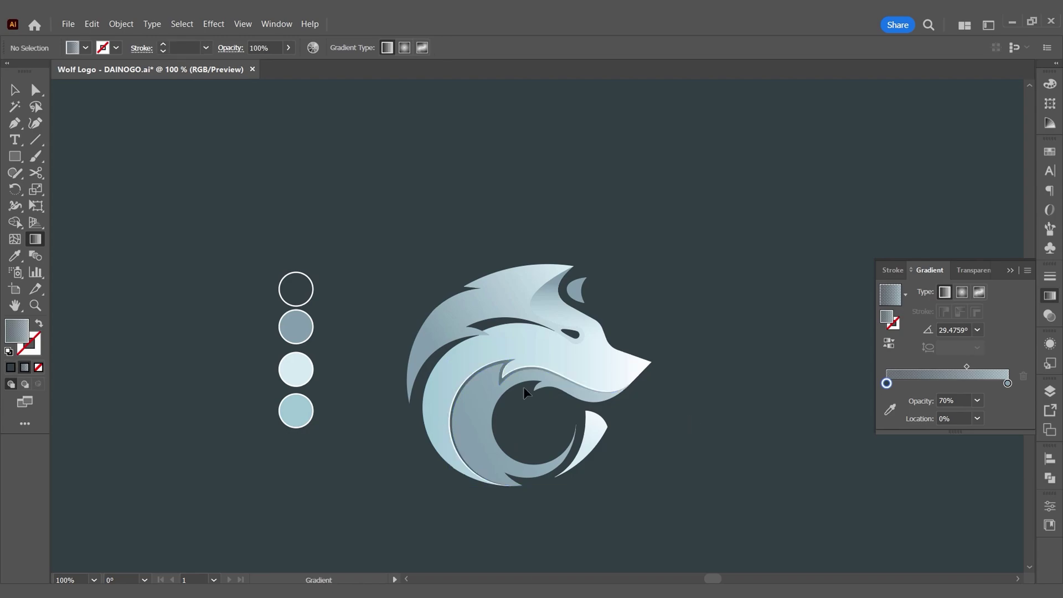
- Draw a closed curved highlight shape over the back of the mane with the Pen tool, ending at its lower tip
{"action": "scroll", "coordinate": [402, 398], "scroll_direction": "up", "scroll_amount": 1}
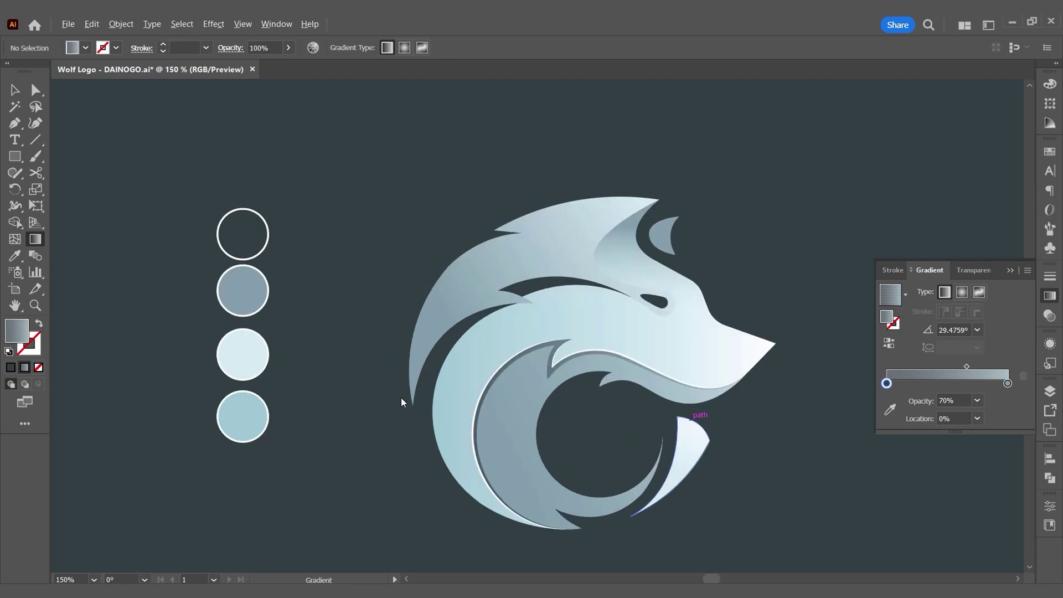
{"action": "key", "text": "p"}
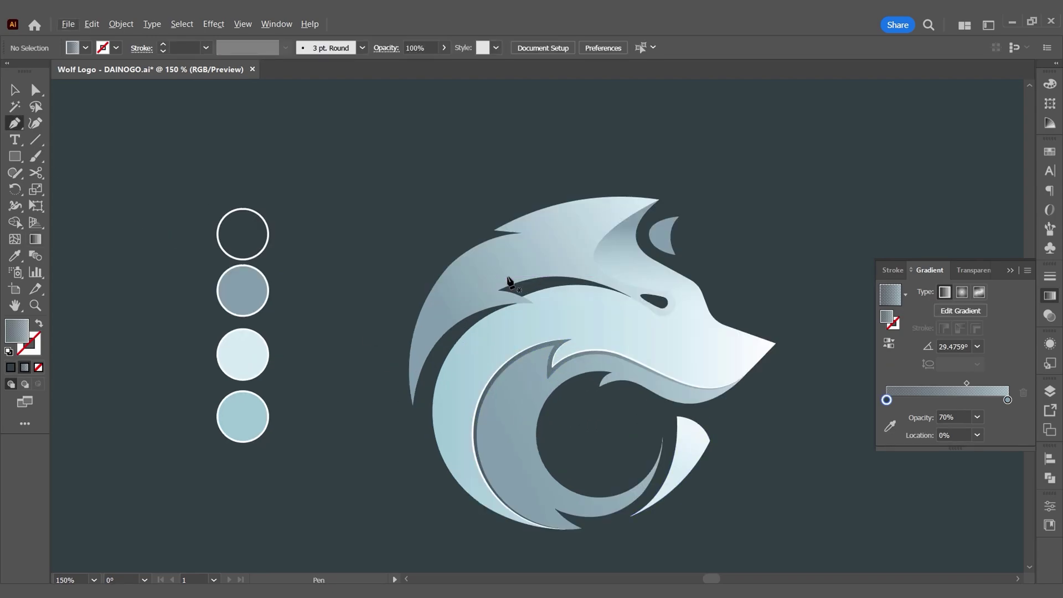
{"action": "left_click", "coordinate": [481, 276]}
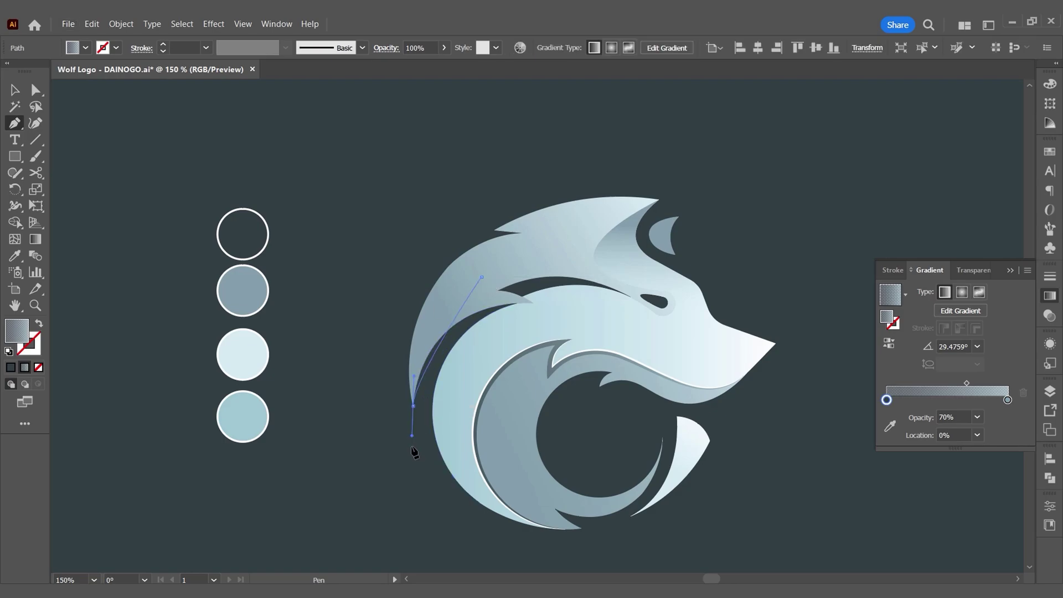
{"action": "left_click_drag", "start_coordinate": [420, 501], "coordinate": [420, 502]}
{"action": "left_click", "coordinate": [413, 406]}
{"action": "scroll", "coordinate": [414, 330], "scroll_direction": "up", "scroll_amount": 1}
{"action": "left_click", "coordinate": [348, 282]}
{"action": "left_click", "coordinate": [463, 208]}
- Trim off the part of the highlight shape extending outside the mane with the Shape Builder
{"action": "left_click", "coordinate": [36, 90]}
{"action": "left_click", "coordinate": [528, 238], "text": "shift"}
{"action": "key", "text": "shift+m"}
{"action": "left_click", "coordinate": [407, 271], "text": "alt"}
- Recolor the mane highlight's gradient to start in the pale blue swatch color and fade toward transparent at the end stop
{"action": "left_click", "coordinate": [36, 89]}
{"action": "left_click", "coordinate": [343, 194]}
{"action": "left_click", "coordinate": [457, 271]}
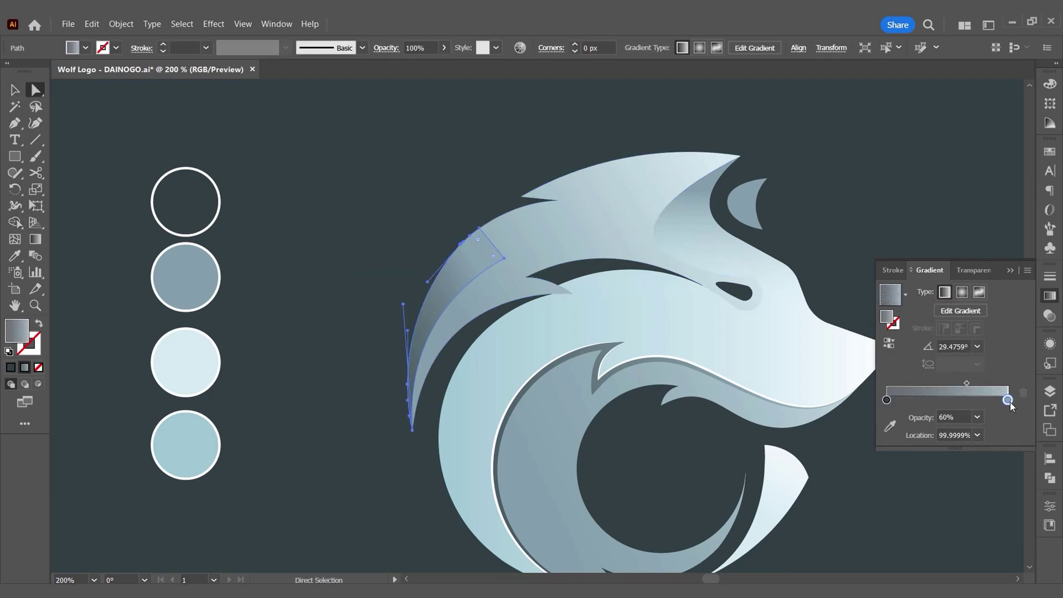
{"action": "left_click", "coordinate": [1008, 400]}
{"action": "left_click", "coordinate": [889, 425]}
{"action": "left_click", "coordinate": [189, 436]}
{"action": "left_click", "coordinate": [977, 417]}
{"action": "left_click", "coordinate": [991, 266]}
{"action": "double_click", "coordinate": [887, 400]}
{"action": "left_click", "coordinate": [165, 359]}
- Angle the mane highlight's gradient to about 47°, running diagonally upward, and deselect it
{"action": "key", "text": "g"}
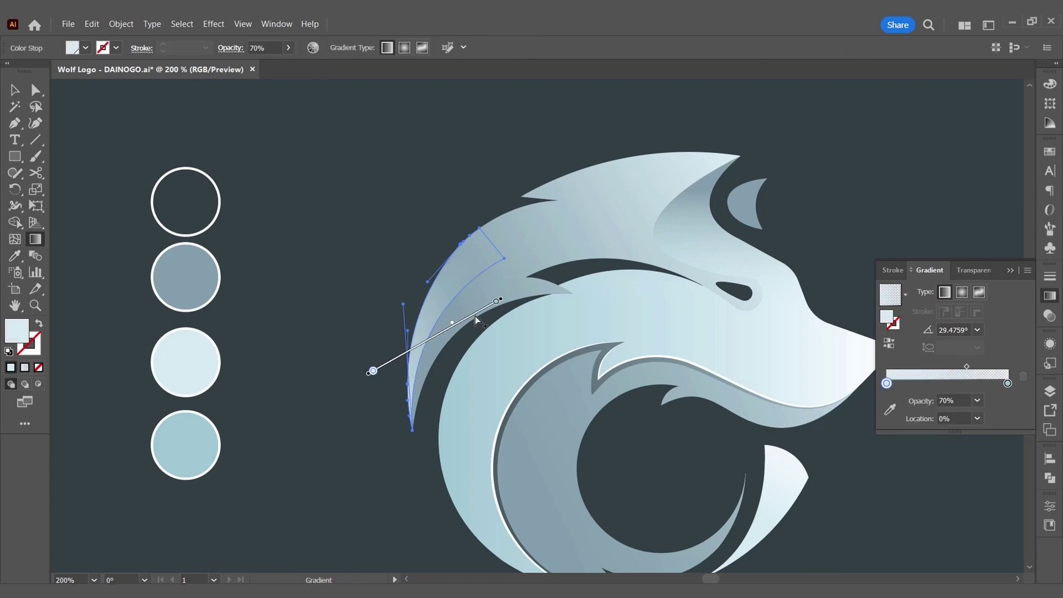
{"action": "left_click_drag", "start_coordinate": [485, 253], "coordinate": [482, 251]}
{"action": "left_click", "coordinate": [360, 259], "text": "ctrl"}
{"action": "scroll", "coordinate": [360, 258], "scroll_direction": "down", "scroll_amount": 2}
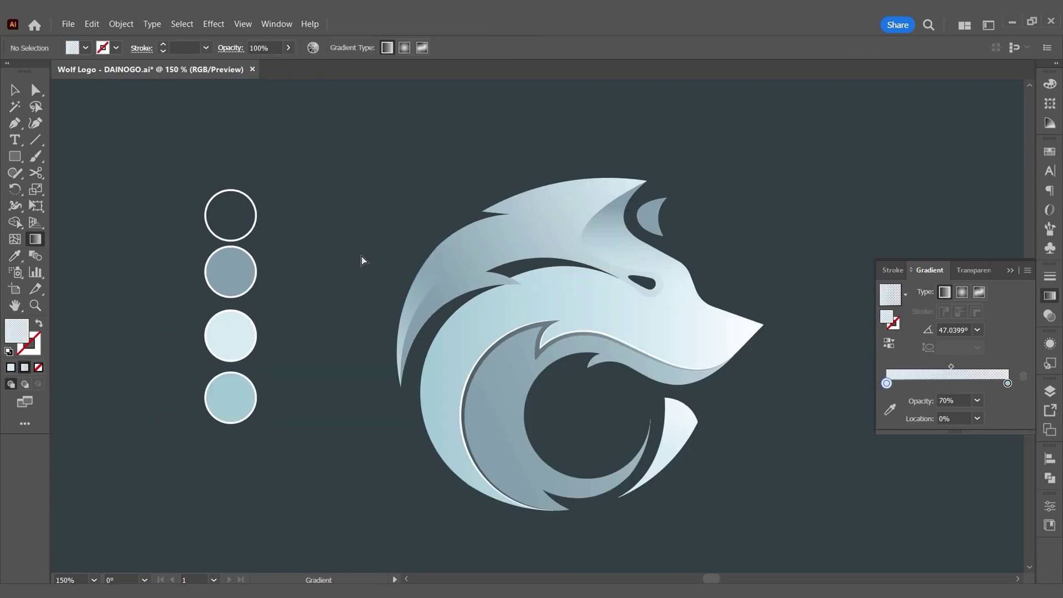
{"action": "scroll", "coordinate": [361, 258], "scroll_direction": "up", "scroll_amount": 1}
{"action": "scroll", "coordinate": [553, 370], "scroll_direction": "up", "scroll_amount": 1}
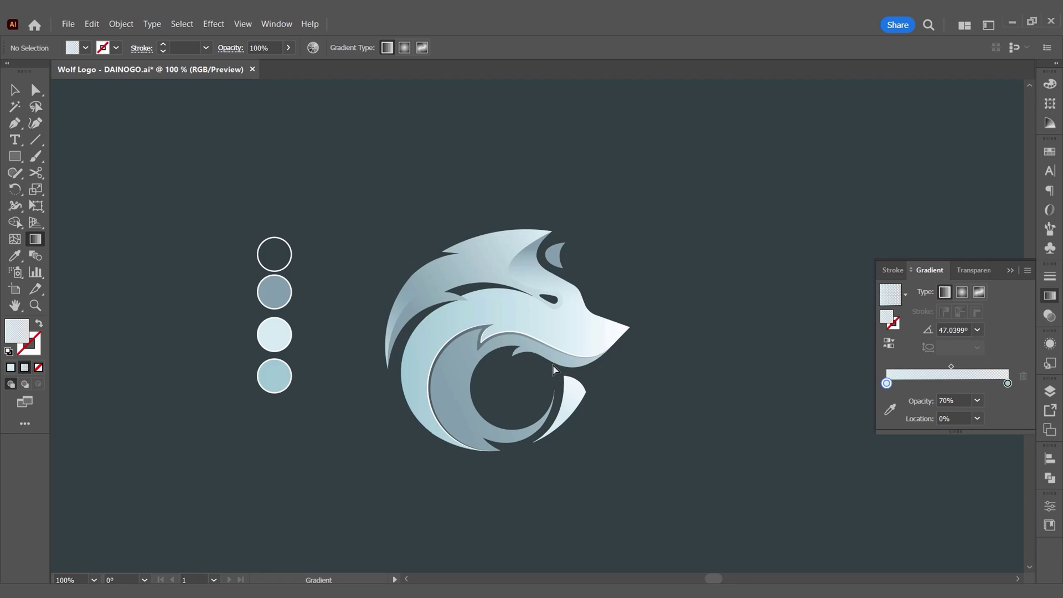
- Duplicate the mane's front edge between the ear tip and the eye in place as an unfilled white 1 pt stroke
{"action": "scroll", "coordinate": [540, 247], "scroll_direction": "up", "scroll_amount": 1}
{"action": "key", "text": "a"}
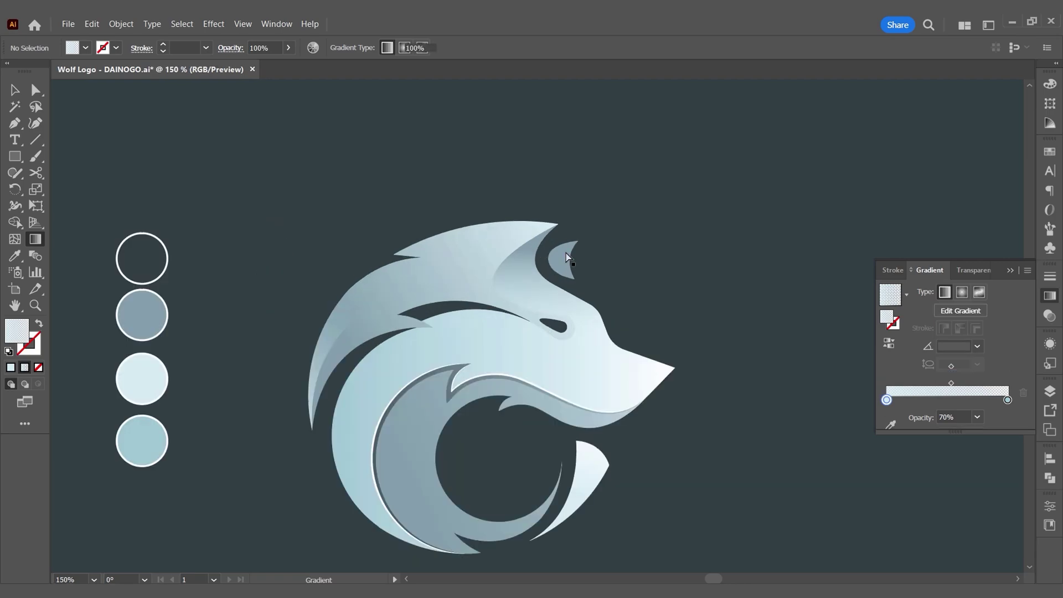
{"action": "left_click", "coordinate": [559, 258]}
{"action": "left_click", "coordinate": [720, 285]}
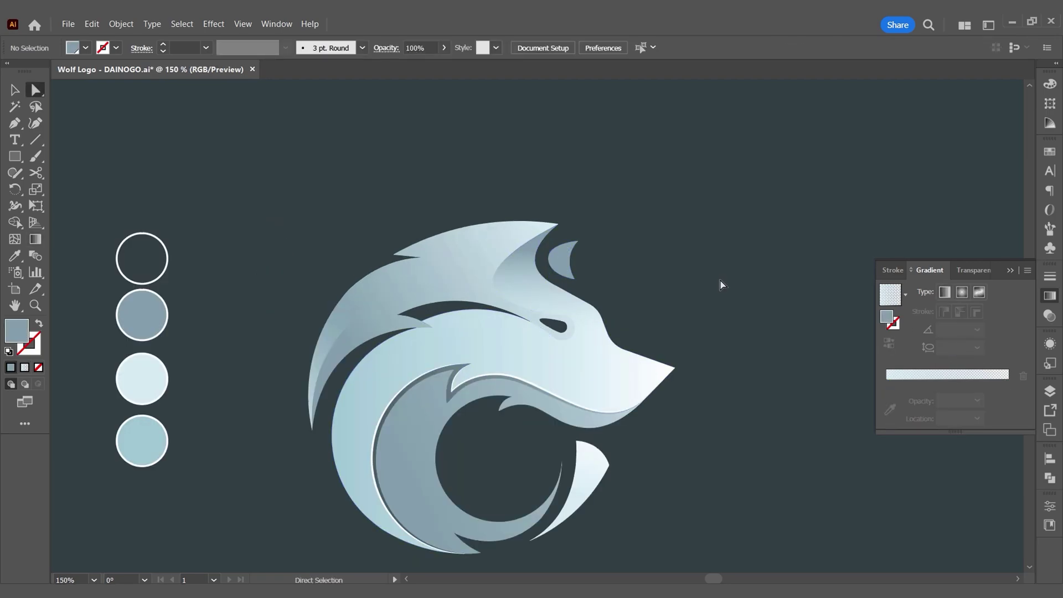
{"action": "left_click", "coordinate": [562, 320]}
{"action": "scroll", "coordinate": [568, 316], "scroll_direction": "up", "scroll_amount": 1}
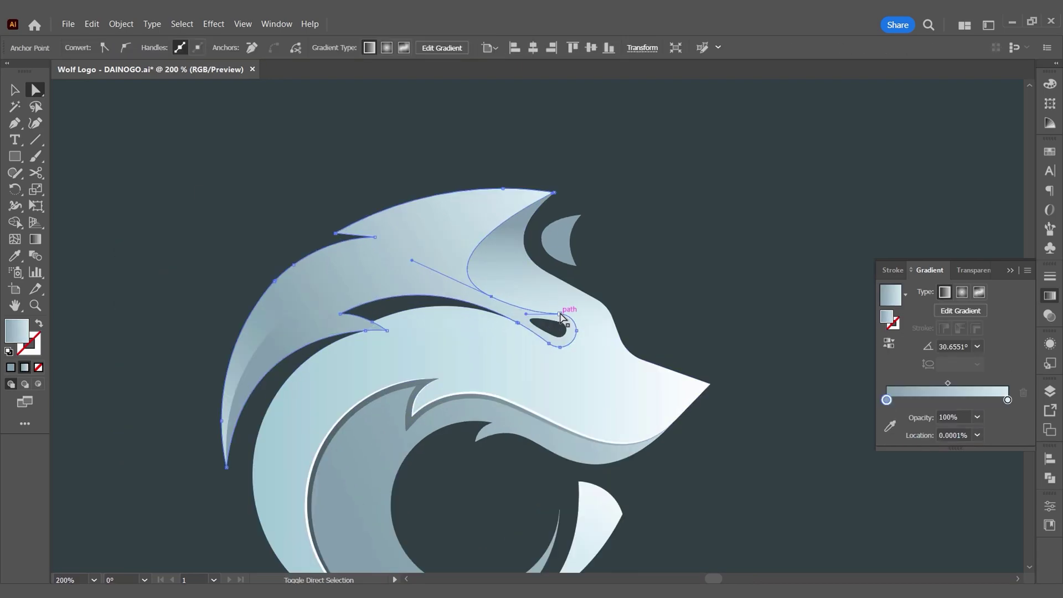
{"action": "key", "text": "ctrl+c"}
{"action": "key", "text": "ctrl+f"}
{"action": "key", "text": "shift+x"}
{"action": "key", "text": "i"}
{"action": "left_click", "coordinate": [502, 396]}
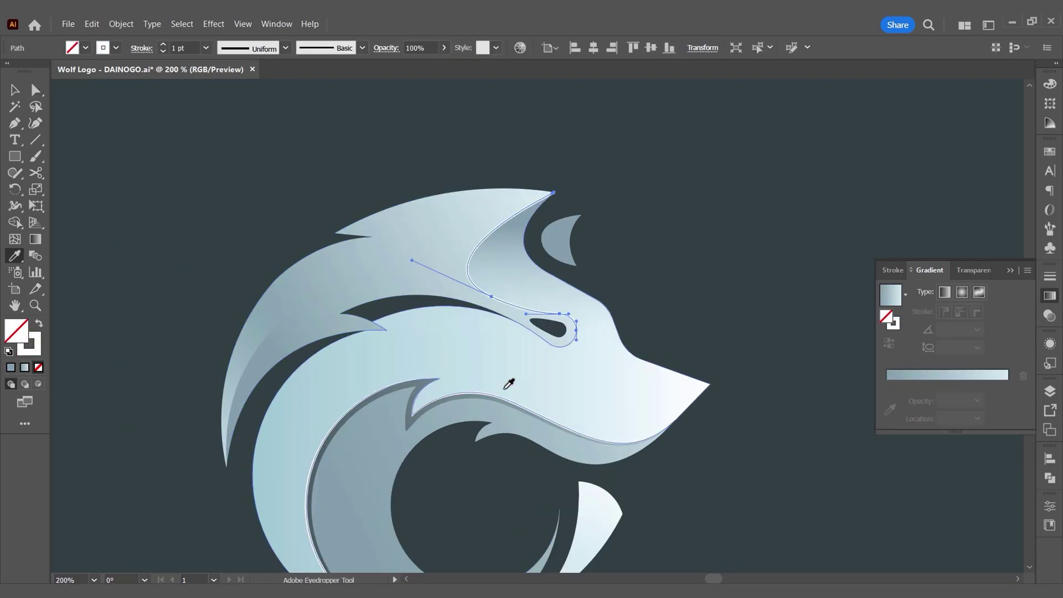
- Apply the tapered width profile to the white line between ear and eye, and deselect it
{"action": "left_click", "coordinate": [286, 48]}
{"action": "left_click", "coordinate": [247, 90]}
{"action": "left_click", "coordinate": [10, 92]}
{"action": "left_click", "coordinate": [573, 168]}
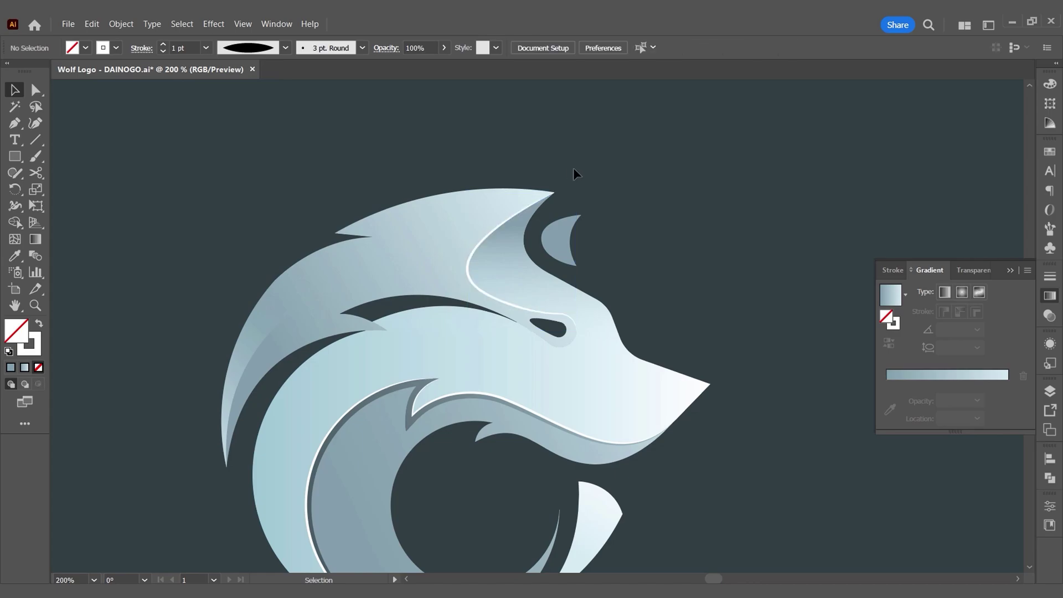
- Duplicate the mane's edge along the dark slit behind the eye in place as an unfilled white stroke
{"action": "scroll", "coordinate": [573, 168], "scroll_direction": "down", "scroll_amount": 1}
{"action": "key", "text": "a"}
{"action": "left_click", "coordinate": [350, 285]}
{"action": "left_click", "coordinate": [155, 267]}
{"action": "left_click", "coordinate": [371, 290]}
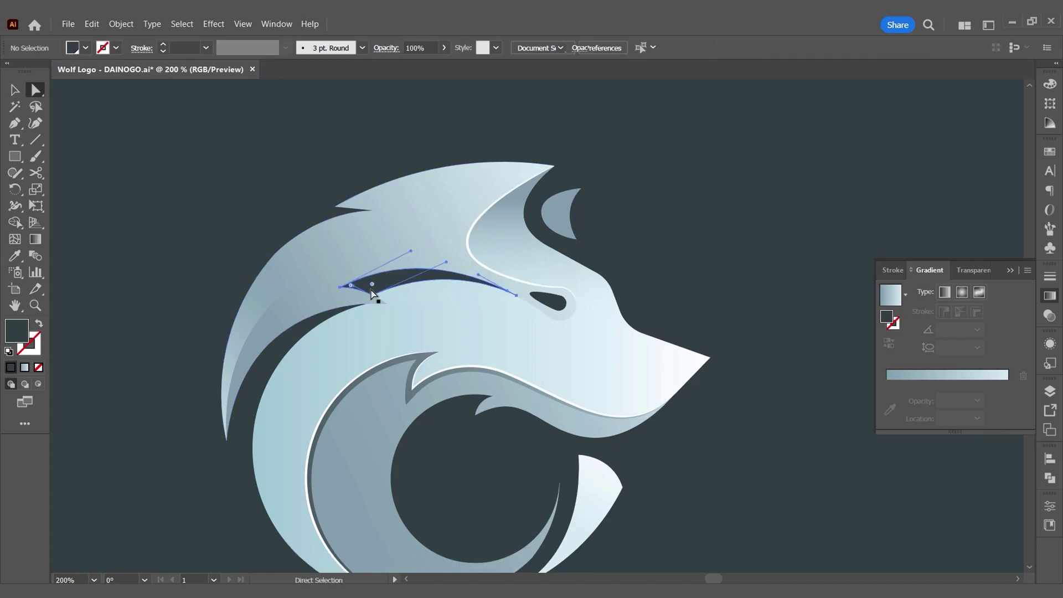
{"action": "left_click", "coordinate": [339, 287]}
{"action": "left_click", "coordinate": [360, 298]}
{"action": "scroll", "coordinate": [362, 298], "scroll_direction": "up", "scroll_amount": 2}
{"action": "left_click", "coordinate": [380, 291]}
{"action": "scroll", "coordinate": [318, 283], "scroll_direction": "down", "scroll_amount": 2}
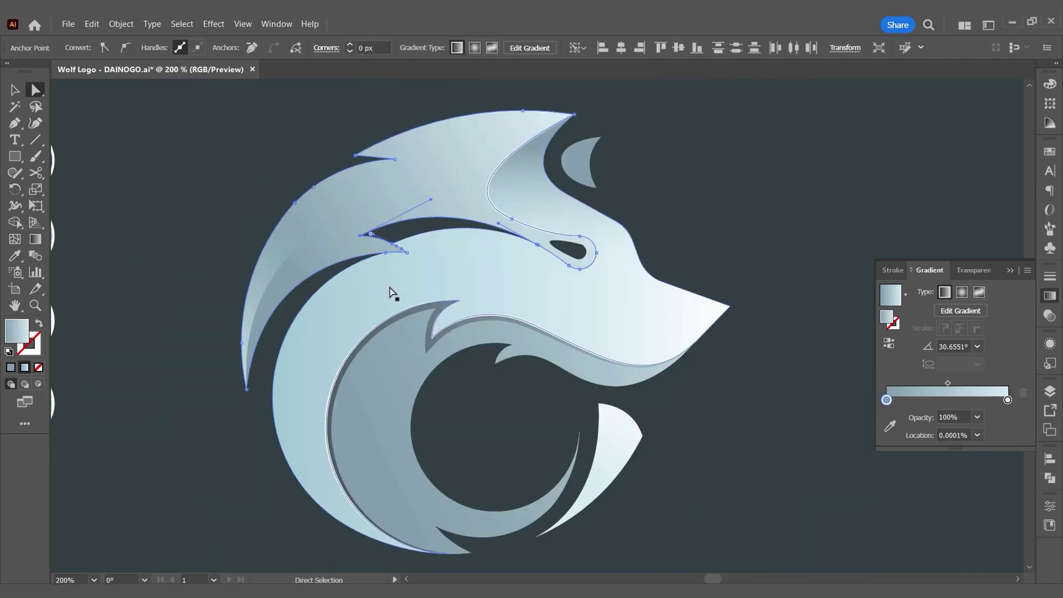
{"action": "key", "text": "i"}
{"action": "left_click", "coordinate": [487, 211]}
- Apply the tapered width profile to the white line along the slit and deselect it
{"action": "key", "text": "v"}
{"action": "left_click", "coordinate": [285, 48]}
{"action": "left_click", "coordinate": [257, 92]}
{"action": "left_click", "coordinate": [238, 133]}
- Add a tapered white highlight line along the mane's lower edge by duplicating that edge, and save the file
{"action": "scroll", "coordinate": [296, 200], "scroll_direction": "down", "scroll_amount": 1}
{"action": "key", "text": "a"}
{"action": "left_click", "coordinate": [317, 306]}
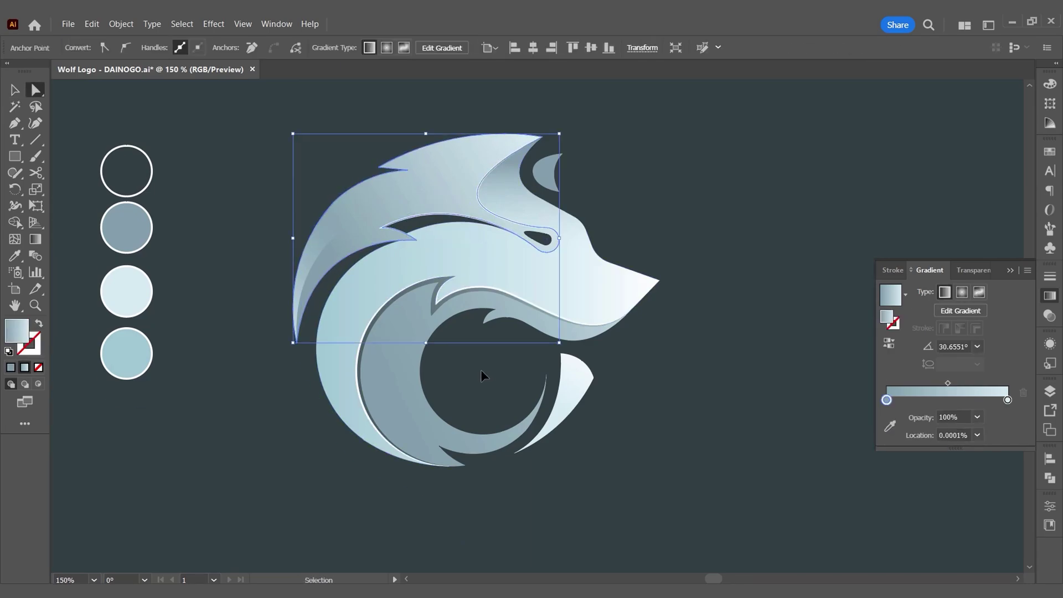
{"action": "key", "text": "i"}
{"action": "left_click", "coordinate": [445, 211]}
{"action": "left_click", "coordinate": [285, 47]}
{"action": "left_click", "coordinate": [253, 92]}
{"action": "left_click", "coordinate": [280, 146], "text": "ctrl"}
{"action": "scroll", "coordinate": [272, 145], "scroll_direction": "up", "scroll_amount": 1}
{"action": "key", "text": "ctrl+s"}
{"action": "scroll", "coordinate": [277, 151], "scroll_direction": "down", "scroll_amount": 1}
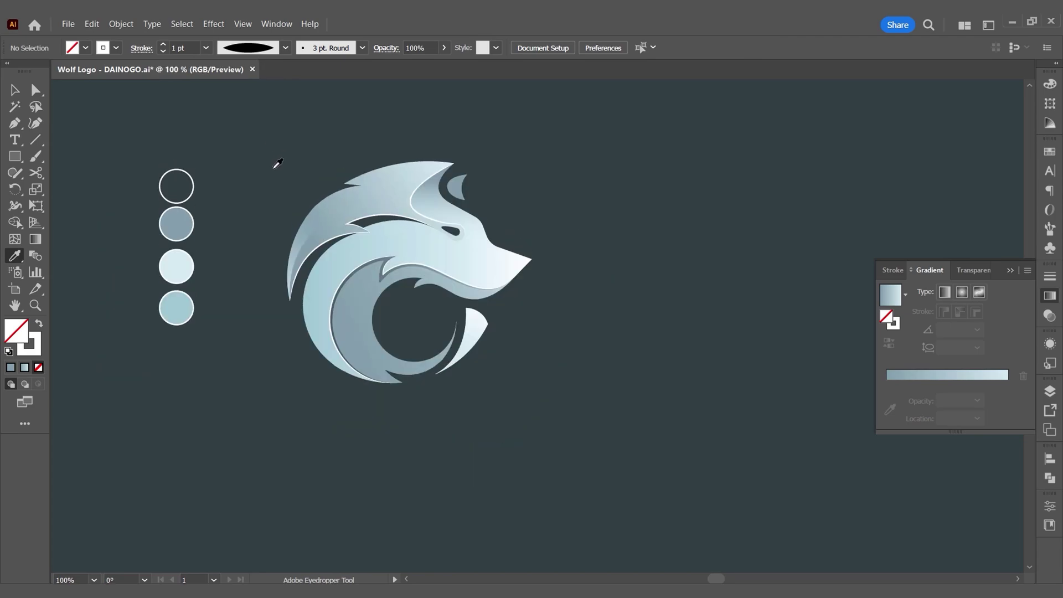
- Duplicate the small far ear in place, delete the copy's rounded-side anchor to keep only the opposite curved edge, and swap its fill to the stroke
{"action": "scroll", "coordinate": [442, 155], "scroll_direction": "down", "scroll_amount": 1}
{"action": "key", "text": "a"}
{"action": "scroll", "coordinate": [479, 172], "scroll_direction": "up", "scroll_amount": 2}
{"action": "scroll", "coordinate": [501, 194], "scroll_direction": "down", "scroll_amount": 1}
{"action": "scroll", "coordinate": [516, 178], "scroll_direction": "up", "scroll_amount": 2}
{"action": "left_click", "coordinate": [516, 178]}
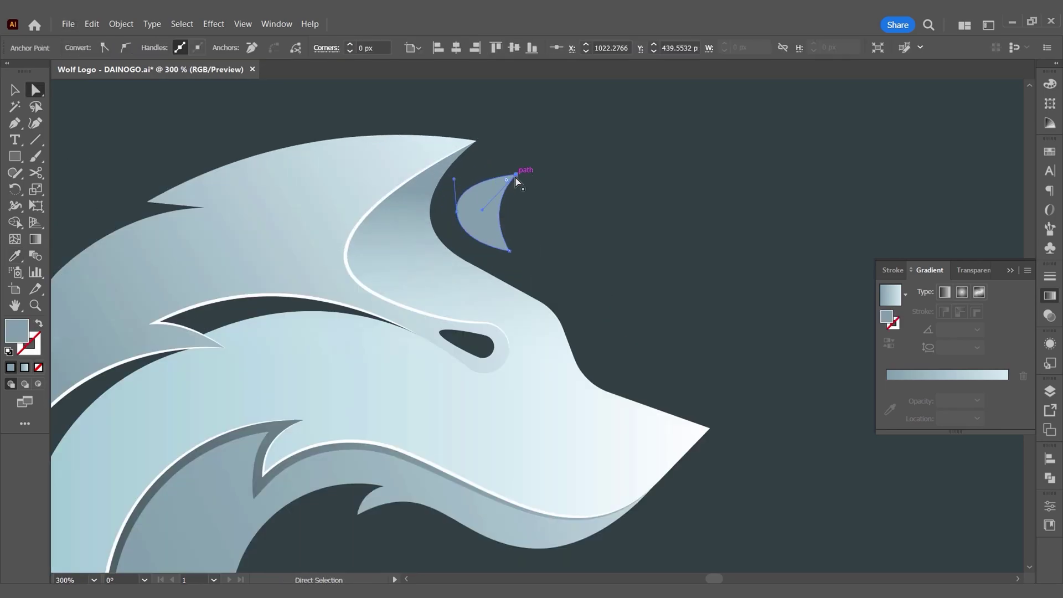
{"action": "key", "text": "ctrl+c"}
{"action": "key", "text": "ctrl+f"}
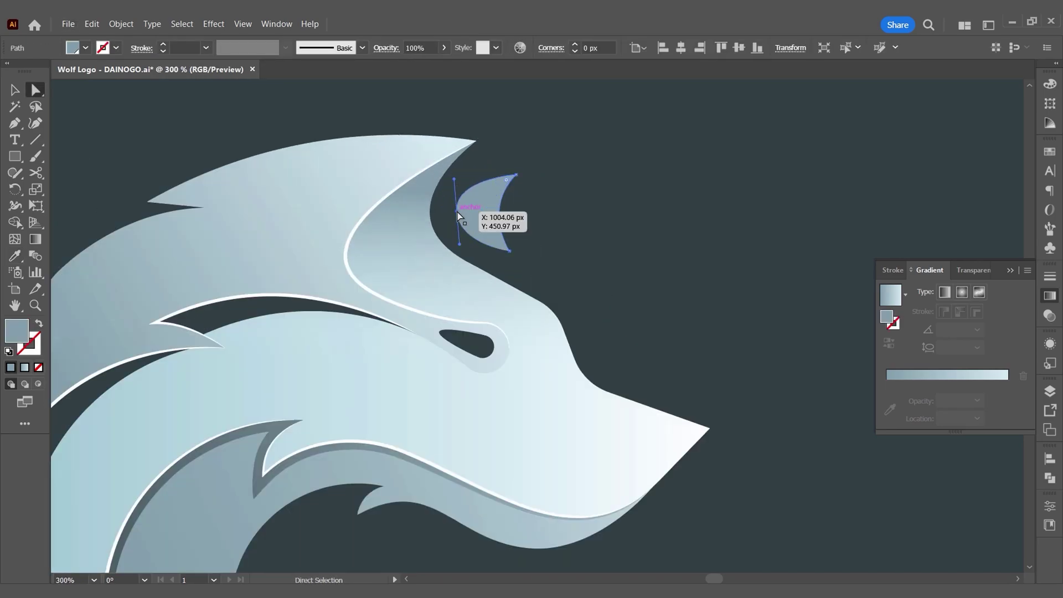
{"action": "left_click", "coordinate": [459, 212]}
{"action": "key", "text": "Delete"}
{"action": "key", "text": "shift+x"}
{"action": "key", "text": "i"}
- Style the small ear's edge line with the tapered width profile, 0.5 pt weight and the teal swatch color 9FC7D3
{"action": "scroll", "coordinate": [690, 290], "scroll_direction": "down", "scroll_amount": 2}
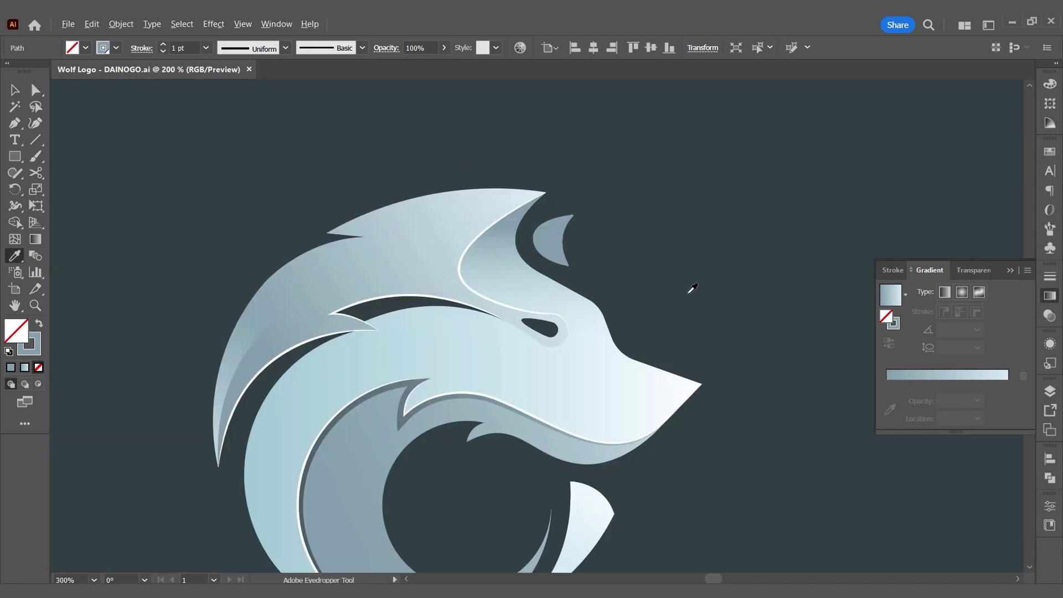
{"action": "left_click", "coordinate": [30, 348]}
{"action": "left_click", "coordinate": [165, 368], "text": "shift"}
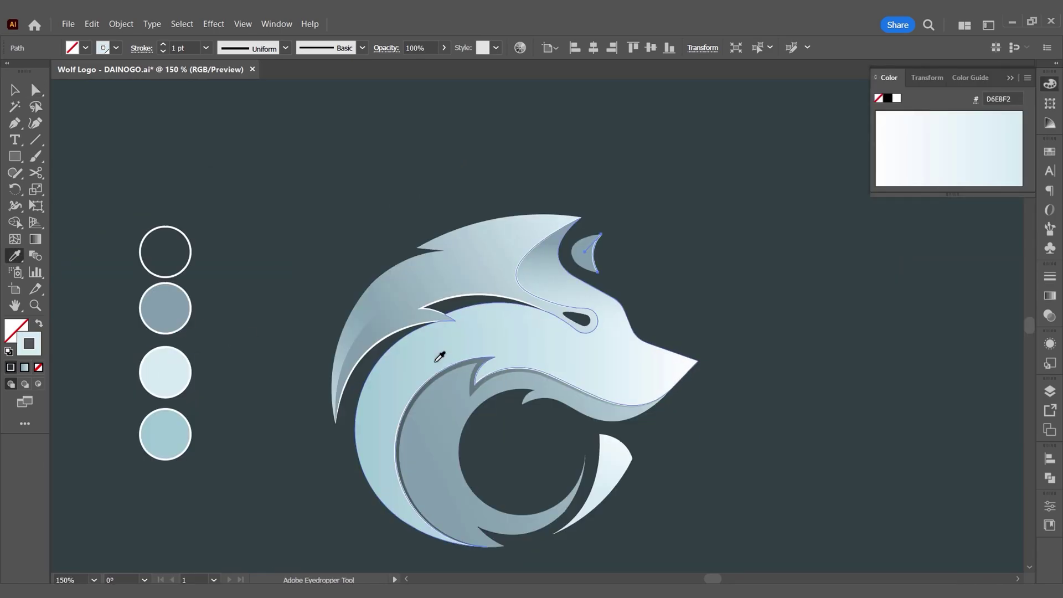
{"action": "left_click", "coordinate": [363, 48]}
{"action": "left_click", "coordinate": [286, 47]}
{"action": "left_click", "coordinate": [260, 94]}
{"action": "left_click", "coordinate": [206, 47]}
{"action": "left_click", "coordinate": [220, 78]}
{"action": "left_click", "coordinate": [177, 426]}
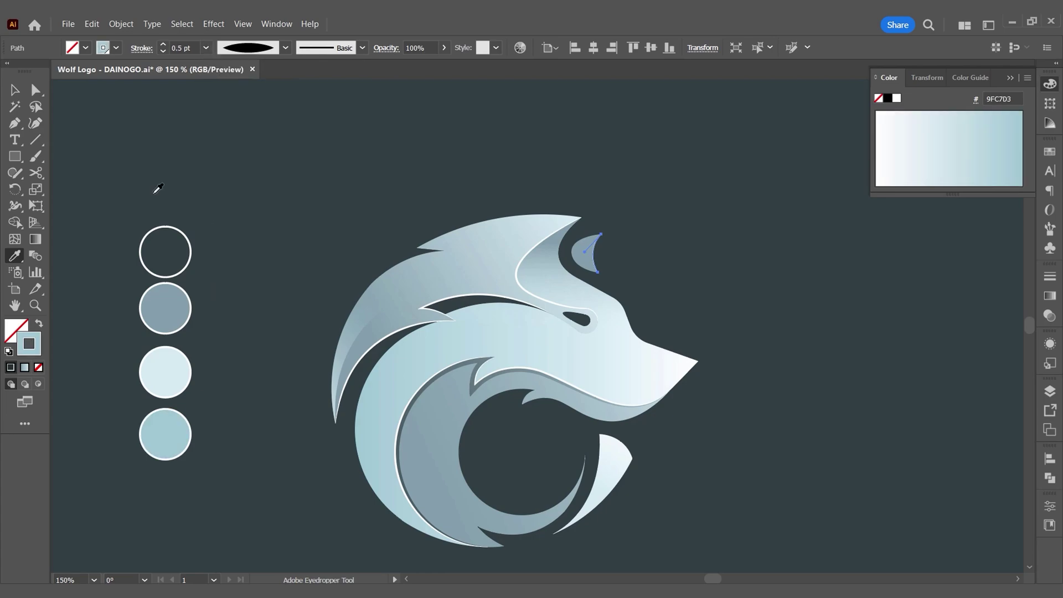
{"action": "left_click", "coordinate": [381, 178]}
{"action": "scroll", "coordinate": [427, 202], "scroll_direction": "down", "scroll_amount": 1}
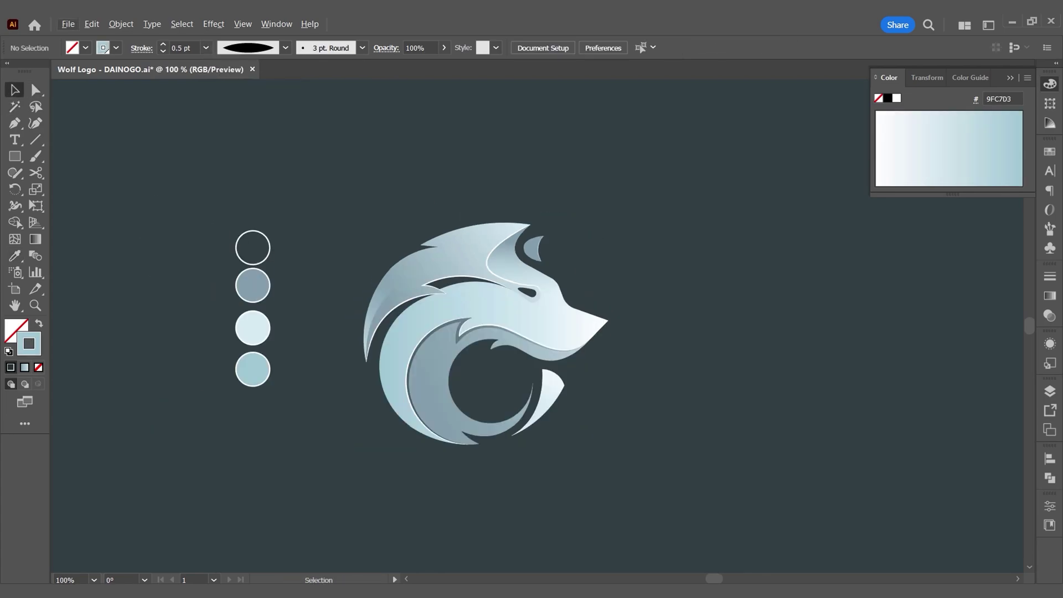
- Draw a closed curved shape over the outer side of the chin tuft with the Pen tool and swap its stroke to the fill
{"action": "key", "text": "ctrl+plus"}
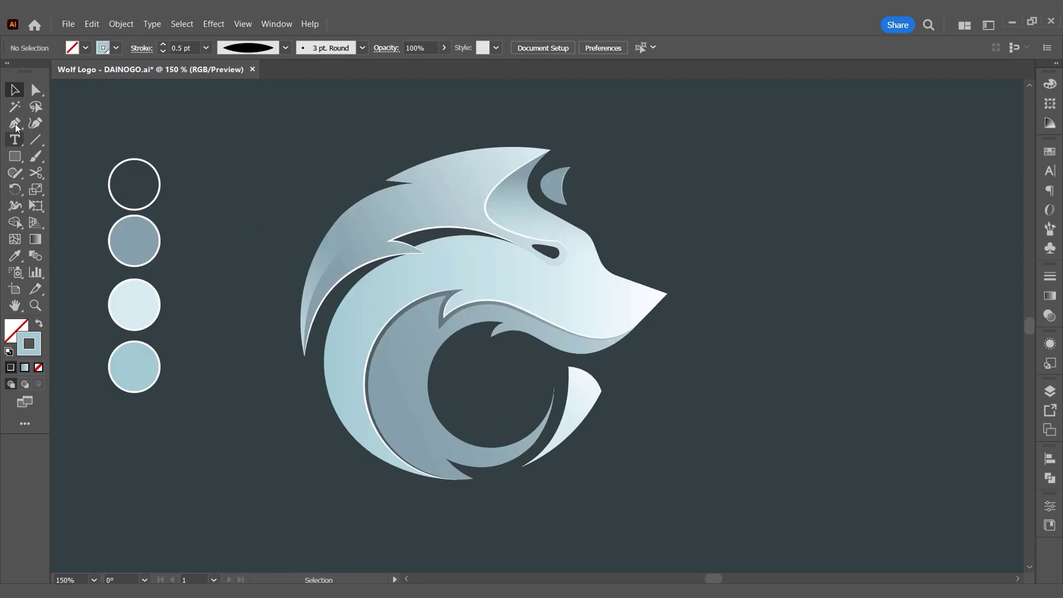
{"action": "left_click", "coordinate": [521, 468]}
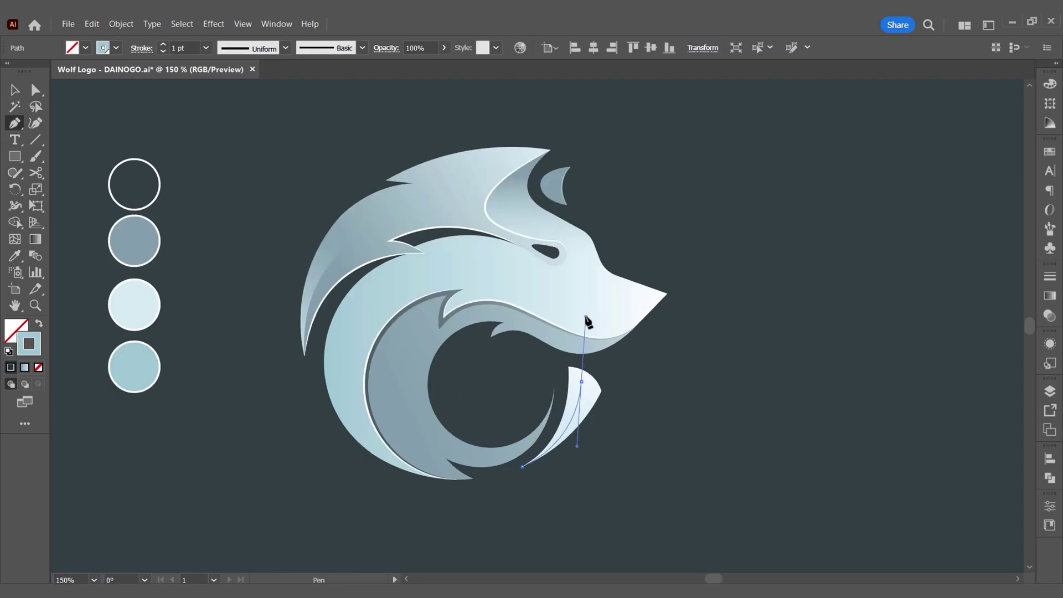
{"action": "left_click_drag", "start_coordinate": [586, 318], "coordinate": [586, 318]}
{"action": "left_click", "coordinate": [522, 467]}
{"action": "key", "text": "shift+x"}
- Trim the chin tuft shape to the tuft's outline with the Shape Builder and fill it with the near-white sampled from the muzzle
{"action": "key", "text": "a"}
{"action": "left_click", "coordinate": [574, 386], "text": "shift"}
{"action": "key", "text": "shift+m"}
{"action": "left_click", "coordinate": [585, 432], "text": "alt"}
{"action": "key", "text": "v"}
{"action": "left_click", "coordinate": [585, 434]}
{"action": "left_click", "coordinate": [585, 408]}
{"action": "key", "text": "i"}
{"action": "left_click", "coordinate": [628, 332]}
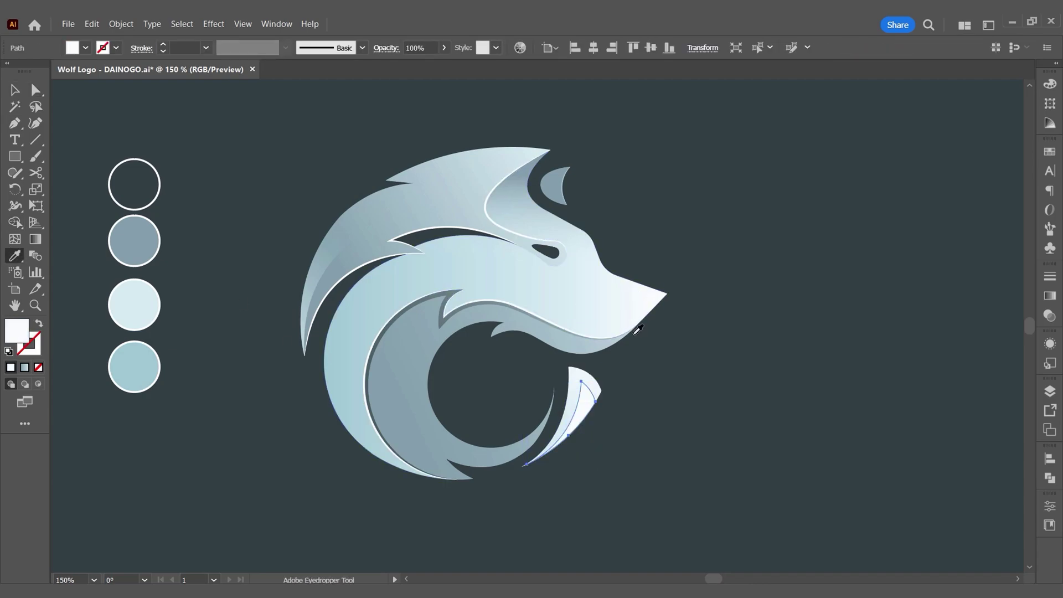
{"action": "left_click", "coordinate": [323, 167], "text": "ctrl"}
- Set the stroke weight of the highlight line between the ear and the eye to 1.5 pt and deselect it
{"action": "scroll", "coordinate": [323, 167], "scroll_direction": "up", "scroll_amount": 3}
{"action": "key", "text": "a"}
{"action": "left_click", "coordinate": [335, 396]}
{"action": "left_click", "coordinate": [641, 276]}
{"action": "left_click", "coordinate": [709, 244]}
{"action": "scroll", "coordinate": [599, 227], "scroll_direction": "down", "scroll_amount": 1}
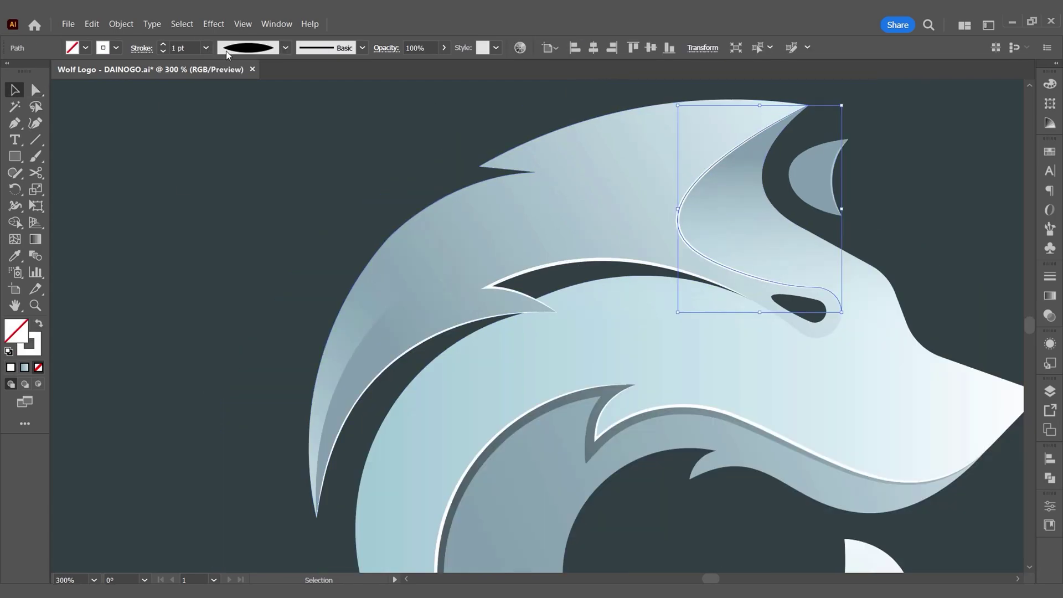
{"action": "left_click", "coordinate": [178, 48]}
{"action": "type", "text": ".5"}
{"action": "key", "text": "Return"}
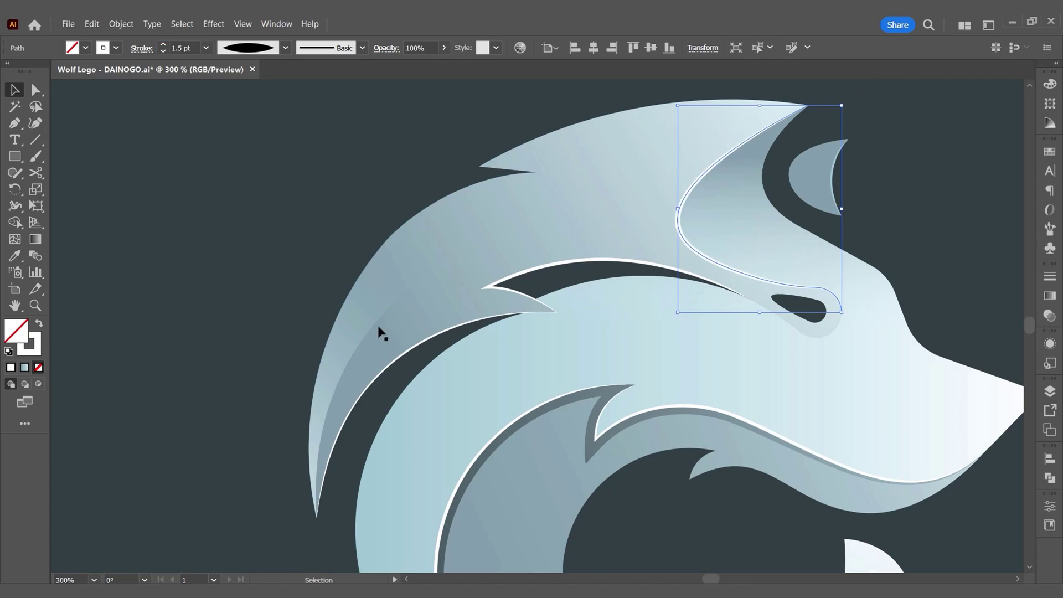
{"action": "scroll", "coordinate": [395, 360], "scroll_direction": "down", "scroll_amount": 1}
{"action": "left_click", "coordinate": [320, 302]}
{"action": "scroll", "coordinate": [332, 296], "scroll_direction": "down", "scroll_amount": 1}
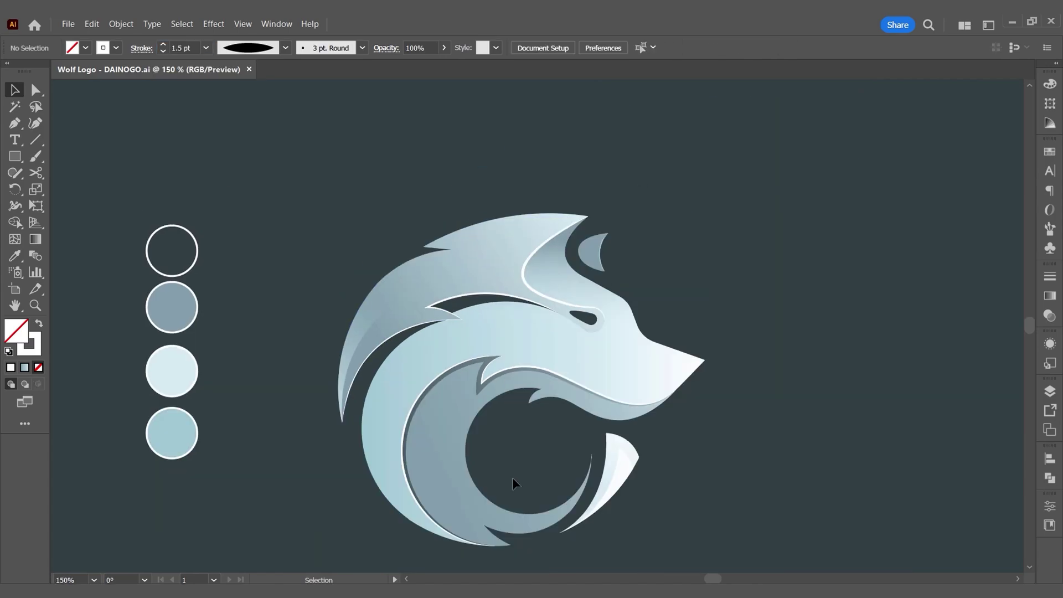
- Set the stroke weight of the highlight line along the lower cheek and muzzle to 1.5 pt, and save the file
{"action": "left_click", "coordinate": [542, 375]}
{"action": "type", "text": "1.5"}
{"action": "key", "text": "Return"}
{"action": "left_click", "coordinate": [327, 218]}
{"action": "scroll", "coordinate": [480, 310], "scroll_direction": "down", "scroll_amount": 1}
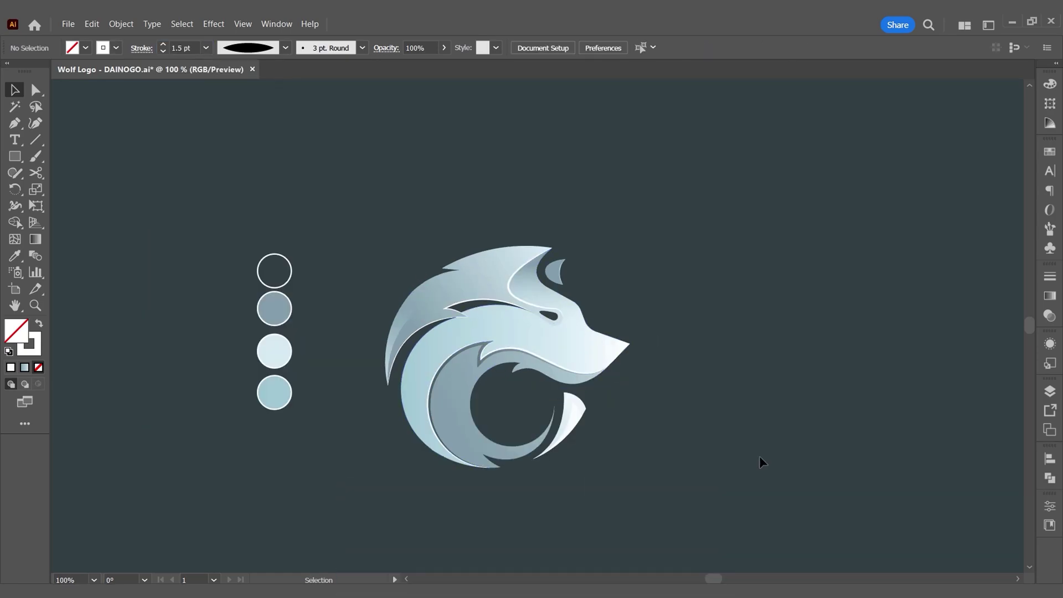
{"action": "scroll", "coordinate": [747, 464], "scroll_direction": "down", "scroll_amount": 1}
{"action": "key", "text": "ctrl+s"}
- Draw a closed highlight shape from the ear tip down the forehead to the top of the snout with the Pen tool
{"action": "scroll", "coordinate": [626, 336], "scroll_direction": "up", "scroll_amount": 2}
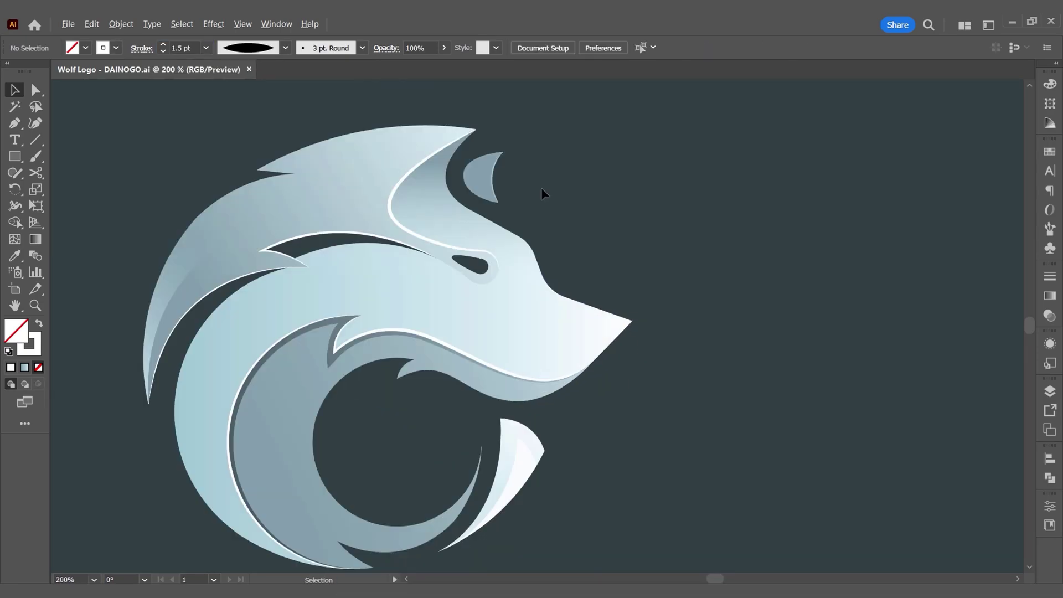
{"action": "scroll", "coordinate": [462, 127], "scroll_direction": "up", "scroll_amount": 2}
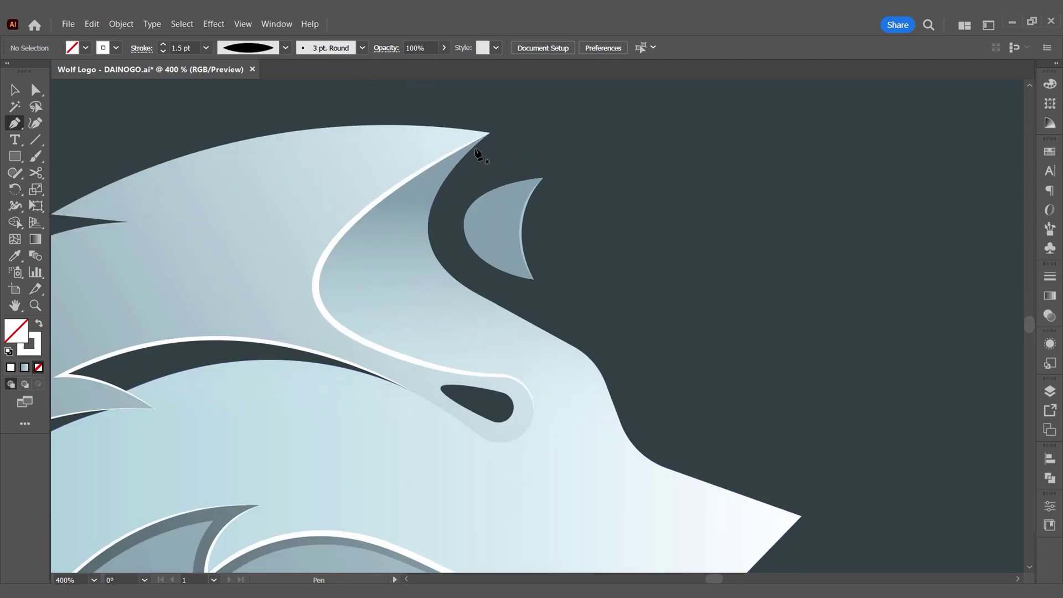
{"action": "left_click", "coordinate": [486, 135]}
{"action": "scroll", "coordinate": [469, 159], "scroll_direction": "up", "scroll_amount": 2}
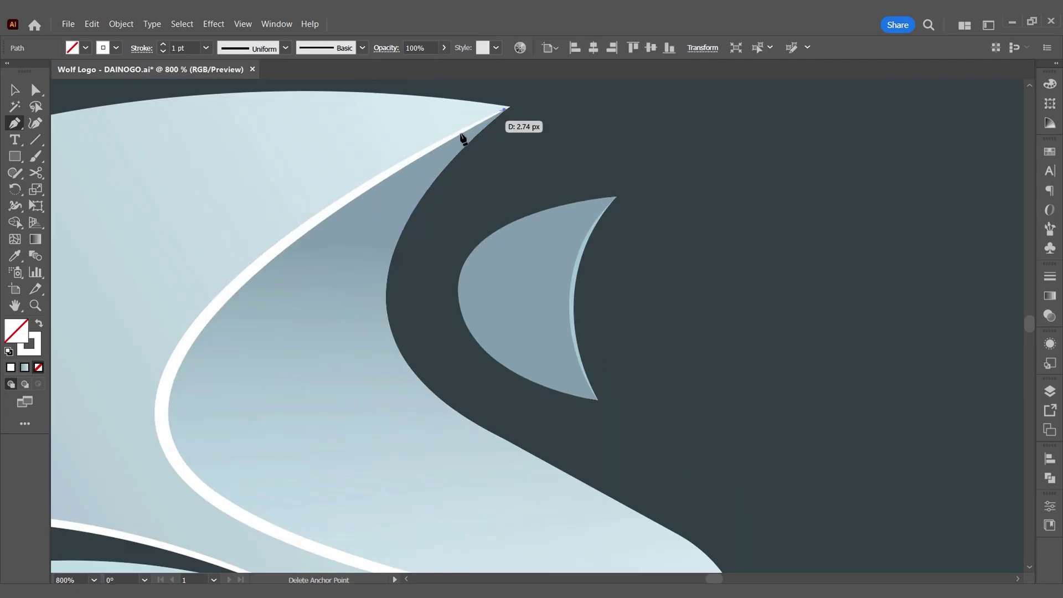
{"action": "scroll", "coordinate": [464, 139], "scroll_direction": "down", "scroll_amount": 2}
{"action": "left_click_drag", "start_coordinate": [402, 324], "coordinate": [502, 383]}
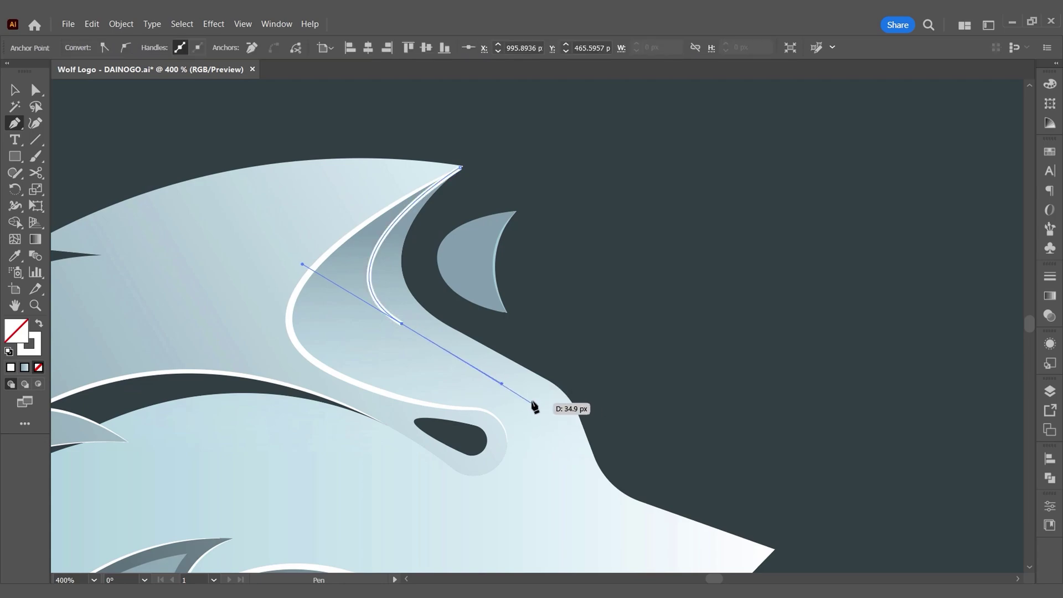
{"action": "left_click", "coordinate": [533, 398]}
{"action": "scroll", "coordinate": [533, 398], "scroll_direction": "down", "scroll_amount": 3}
{"action": "scroll", "coordinate": [549, 435], "scroll_direction": "up", "scroll_amount": 1}
{"action": "left_click", "coordinate": [538, 441]}
{"action": "left_click", "coordinate": [611, 462]}
{"action": "left_click", "coordinate": [582, 374]}
{"action": "left_click", "coordinate": [490, 285]}
- Fill the forehead highlight with white and trim off the part extending outside the head with the Shape Builder
{"action": "key", "text": "shift+x"}
{"action": "left_click", "coordinate": [466, 391], "text": "shift"}
{"action": "left_click", "coordinate": [14, 222]}
{"action": "left_click", "coordinate": [516, 366], "text": "alt"}
{"action": "key", "text": "v"}
{"action": "left_click", "coordinate": [600, 365]}
{"action": "left_click", "coordinate": [540, 422]}
- Round the inner corners of the forehead highlight at the brow, with a radius of about 25.7 px
{"action": "key", "text": "a"}
{"action": "left_click", "coordinate": [539, 441]}
{"action": "left_click_drag", "start_coordinate": [548, 434], "coordinate": [480, 438]}
{"action": "left_click", "coordinate": [526, 400]}
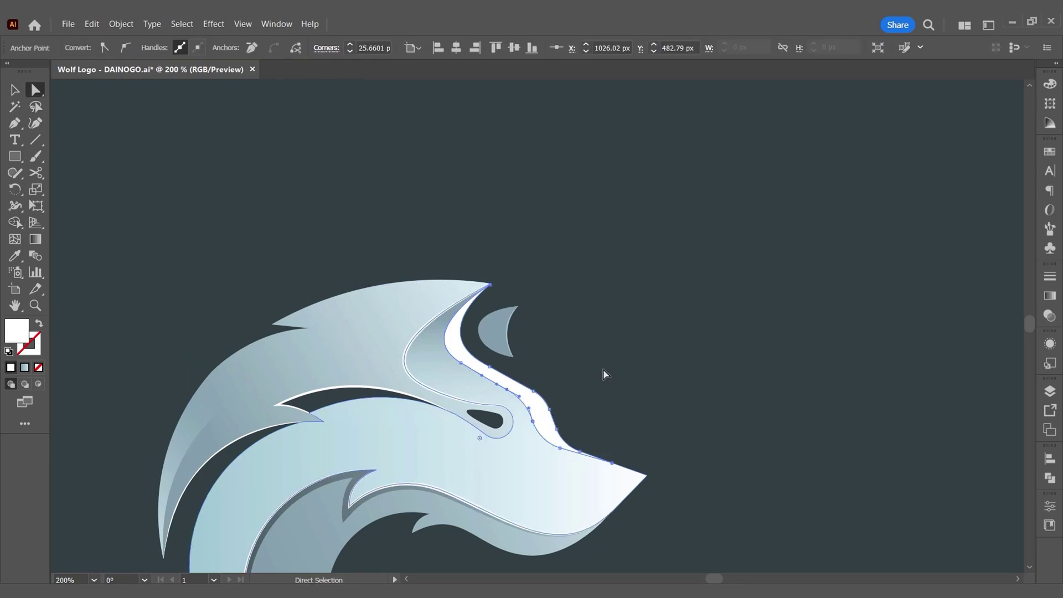
{"action": "left_click", "coordinate": [605, 371]}
- Apply a linear gradient to the forehead highlight, running from a transparent start stop to a white end stop
{"action": "left_click", "coordinate": [541, 413]}
{"action": "scroll", "coordinate": [590, 324], "scroll_direction": "down", "scroll_amount": 1}
{"action": "left_click", "coordinate": [1049, 295]}
{"action": "left_click", "coordinate": [997, 380]}
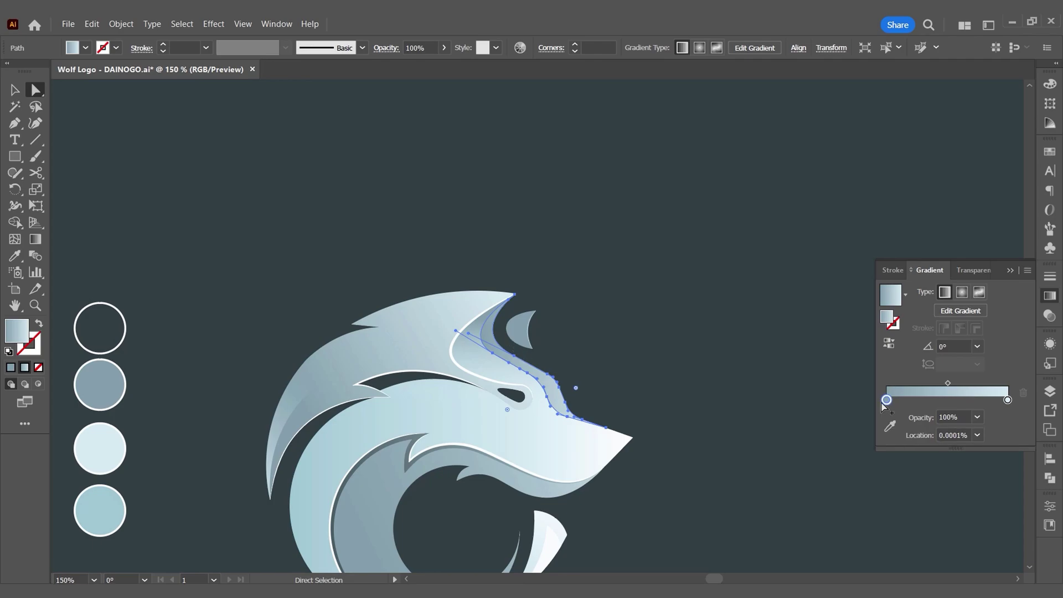
{"action": "key", "text": "i"}
{"action": "left_click", "coordinate": [977, 417]}
{"action": "left_click", "coordinate": [1012, 251]}
{"action": "double_click", "coordinate": [1008, 400]}
{"action": "left_click", "coordinate": [1008, 399]}
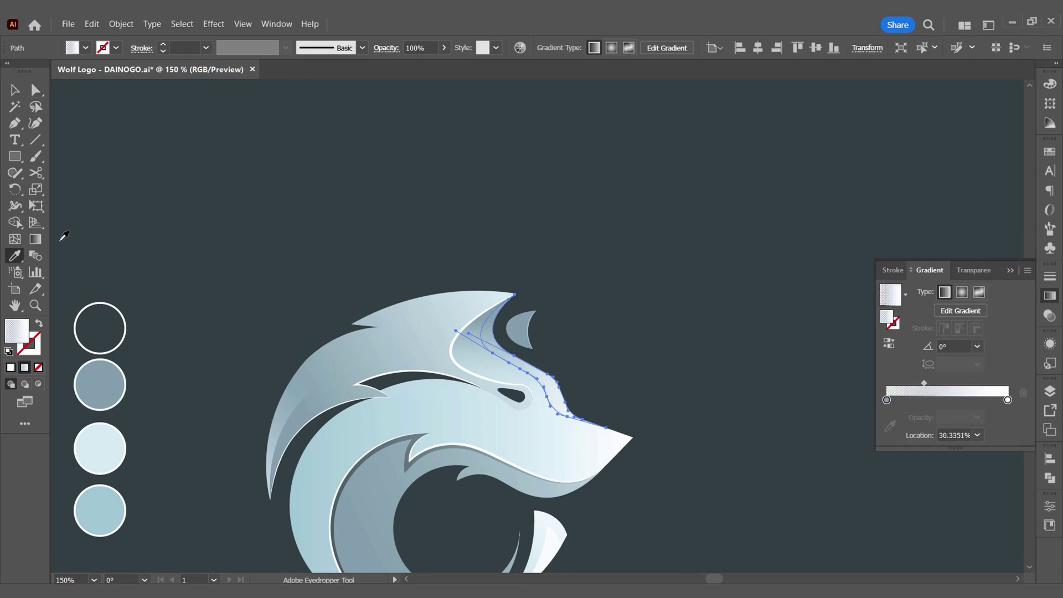
- Angle the forehead highlight's gradient to about -37°, shift its midpoint to about 26%, and save the file
{"action": "left_click", "coordinate": [35, 239]}
{"action": "left_click_drag", "start_coordinate": [473, 310], "coordinate": [569, 382]}
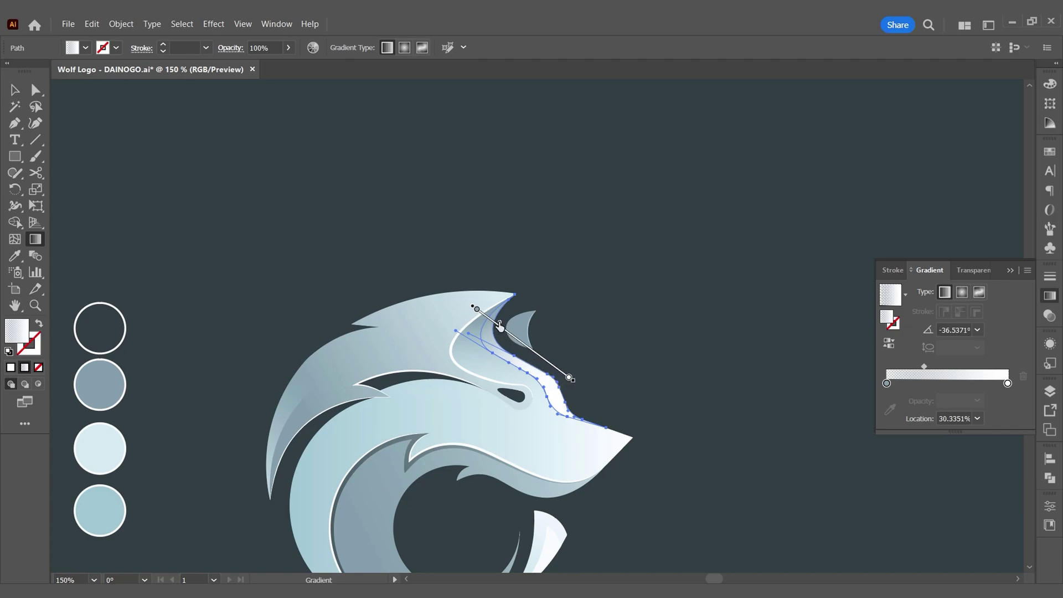
{"action": "left_click", "coordinate": [479, 262], "text": "ctrl"}
{"action": "left_click_drag", "start_coordinate": [655, 441], "coordinate": [593, 378]}
{"action": "key", "text": "ctrl+s"}
- Draw a closed triangular shadow shape over the tip of the snout with the Pen tool
{"action": "key", "text": "a"}
{"action": "key", "text": "ctrl+equal"}
{"action": "left_click", "coordinate": [14, 123]}
{"action": "left_click", "coordinate": [509, 375]}
{"action": "left_click", "coordinate": [567, 411]}
{"action": "left_click", "coordinate": [579, 398]}
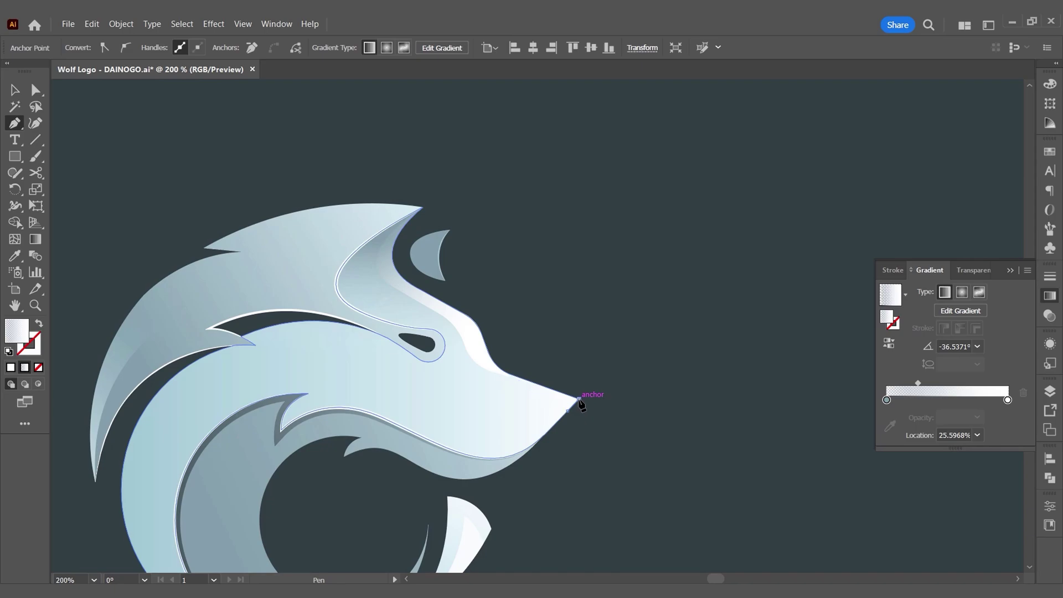
{"action": "left_click", "coordinate": [509, 374]}
- Fill the snout tip shape with a pale-to-slate gradient sampled from the mane and set its start stop to 0% opacity
{"action": "scroll", "coordinate": [556, 367], "scroll_direction": "down", "scroll_amount": 3}
{"action": "key", "text": "i"}
{"action": "scroll", "coordinate": [538, 371], "scroll_direction": "down", "scroll_amount": 1}
{"action": "left_click", "coordinate": [272, 312]}
{"action": "left_click", "coordinate": [886, 399]}
{"action": "left_click", "coordinate": [977, 417]}
{"action": "left_click", "coordinate": [998, 251]}
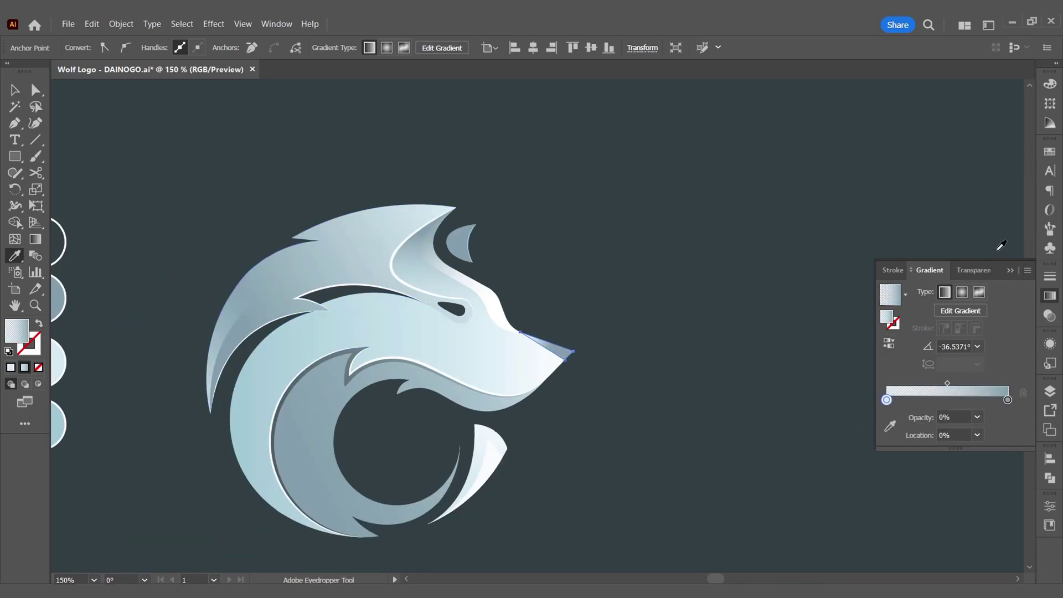
- Move the transparent start stop of the snout tip's gradient to about 20%
{"action": "key", "text": "g"}
{"action": "scroll", "coordinate": [563, 350], "scroll_direction": "up", "scroll_amount": 2}
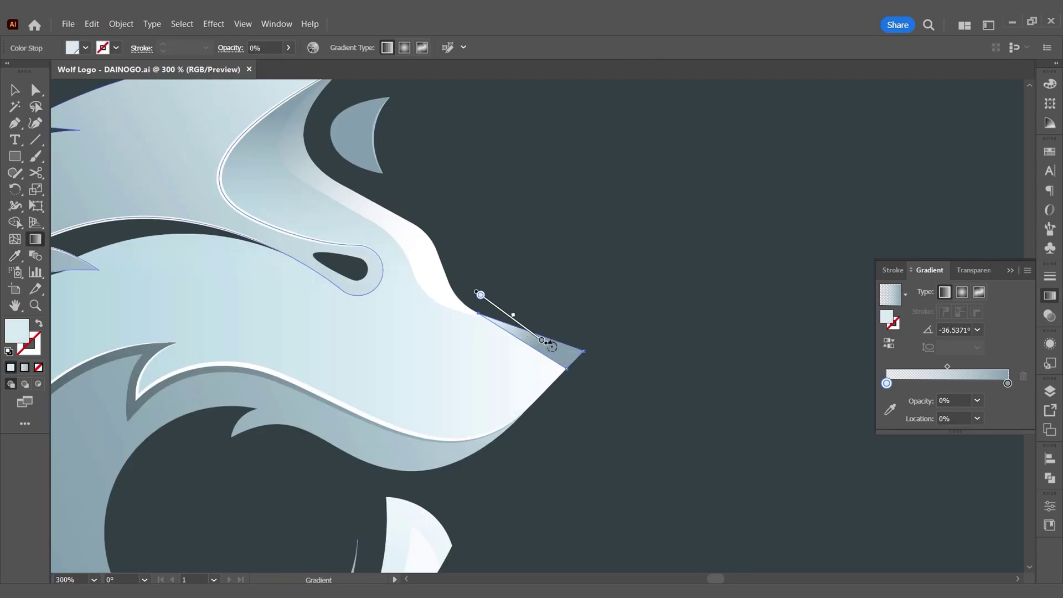
{"action": "left_click_drag", "start_coordinate": [485, 298], "coordinate": [505, 313]}
{"action": "scroll", "coordinate": [560, 312], "scroll_direction": "down", "scroll_amount": 2}
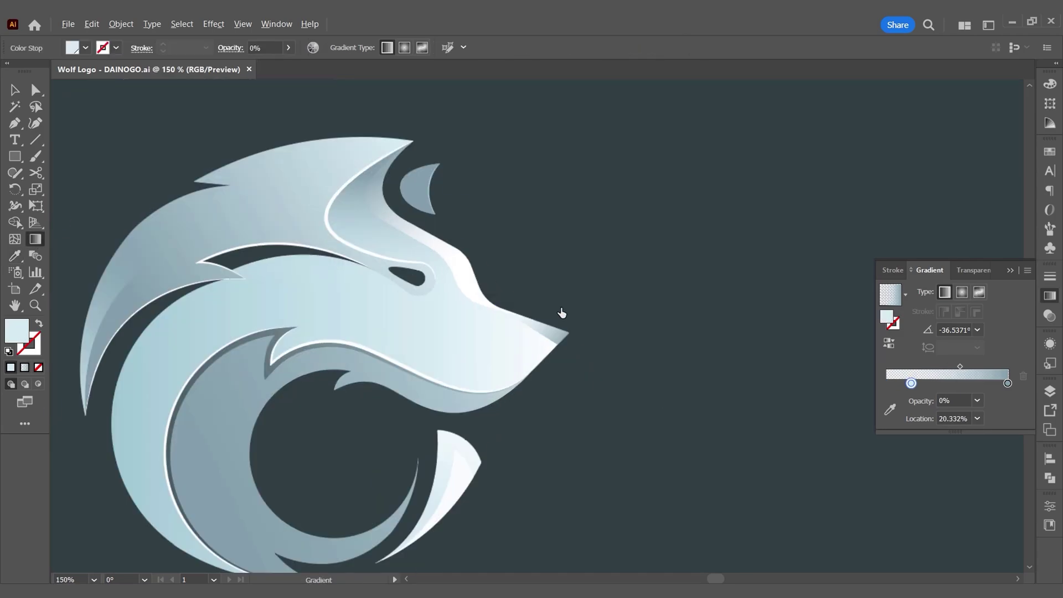
- Set the start stop opacity to 60% on the gradient of the shadow line bordering the inner mane and lower jaw
{"action": "left_click", "coordinate": [619, 366], "text": "ctrl"}
{"action": "scroll", "coordinate": [620, 368], "scroll_direction": "down", "scroll_amount": 1}
{"action": "left_click_drag", "start_coordinate": [619, 367], "coordinate": [559, 358]}
{"action": "key", "text": "ctrl+F9"}
{"action": "key", "text": "a"}
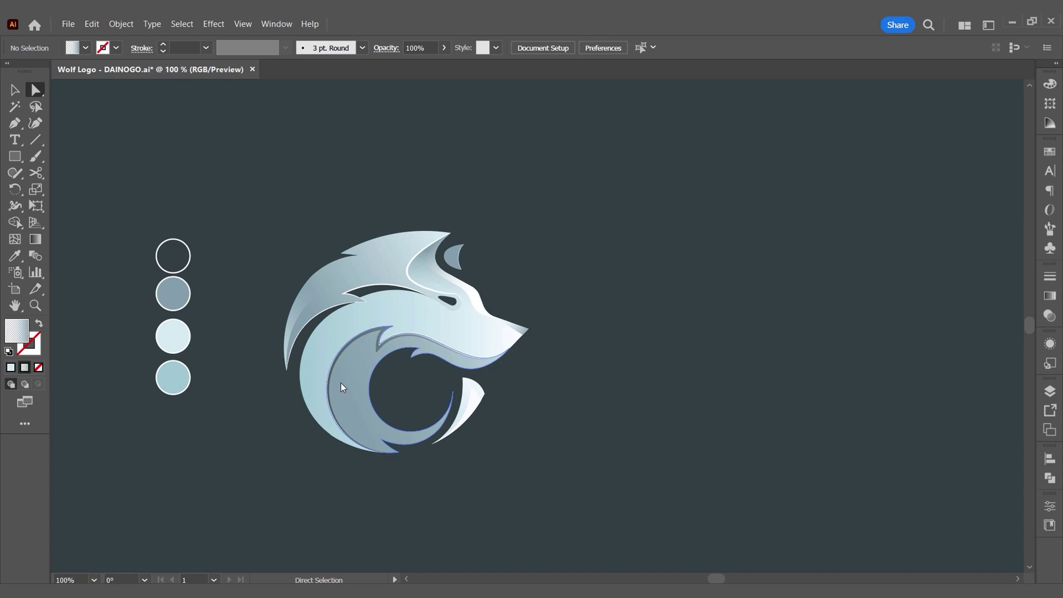
{"action": "left_click", "coordinate": [340, 383]}
{"action": "key", "text": "ctrl+shift+a"}
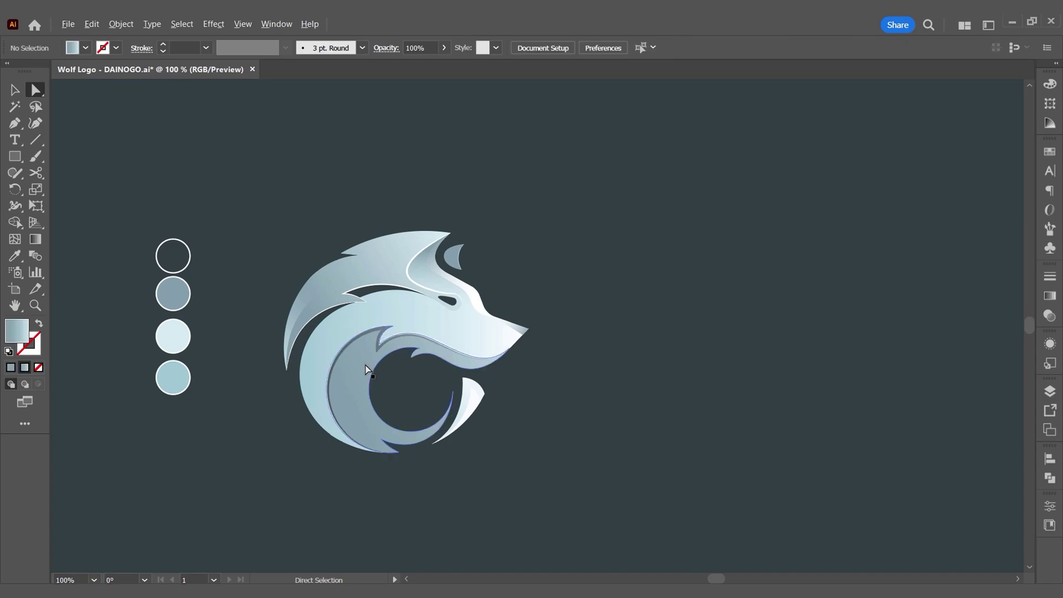
{"action": "scroll", "coordinate": [294, 384], "scroll_direction": "up", "scroll_amount": 5}
{"action": "left_click", "coordinate": [439, 331]}
{"action": "scroll", "coordinate": [438, 332], "scroll_direction": "down", "scroll_amount": 4}
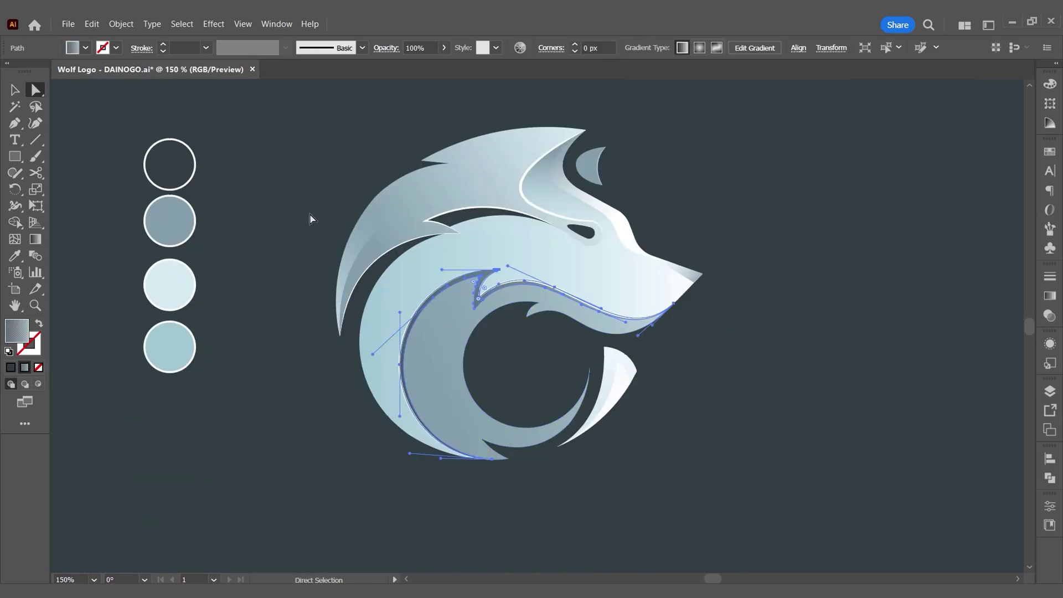
{"action": "left_click", "coordinate": [1050, 296]}
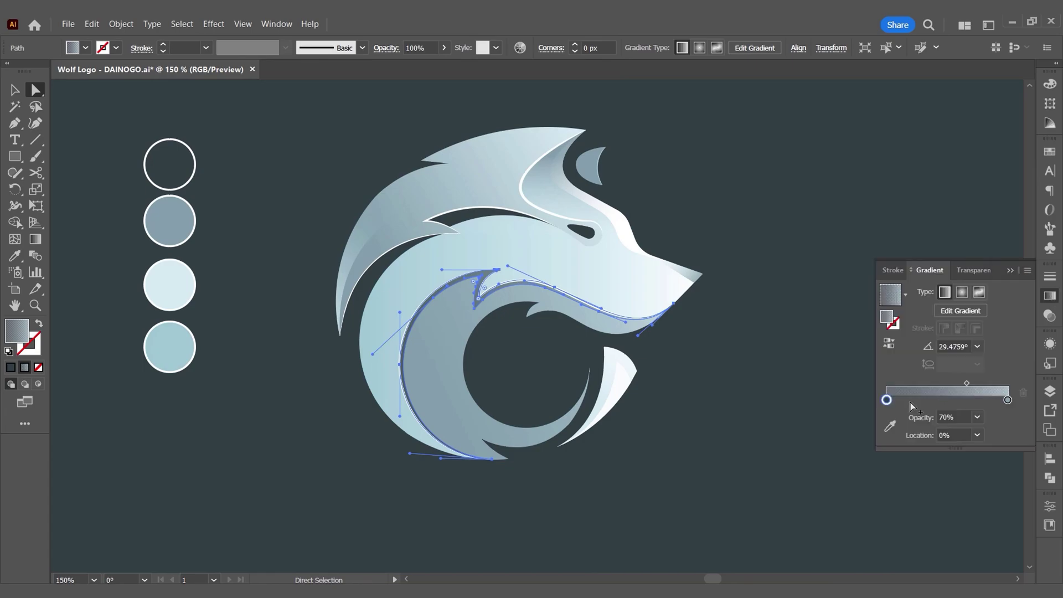
{"action": "left_click", "coordinate": [977, 418]}
{"action": "left_click", "coordinate": [995, 342]}
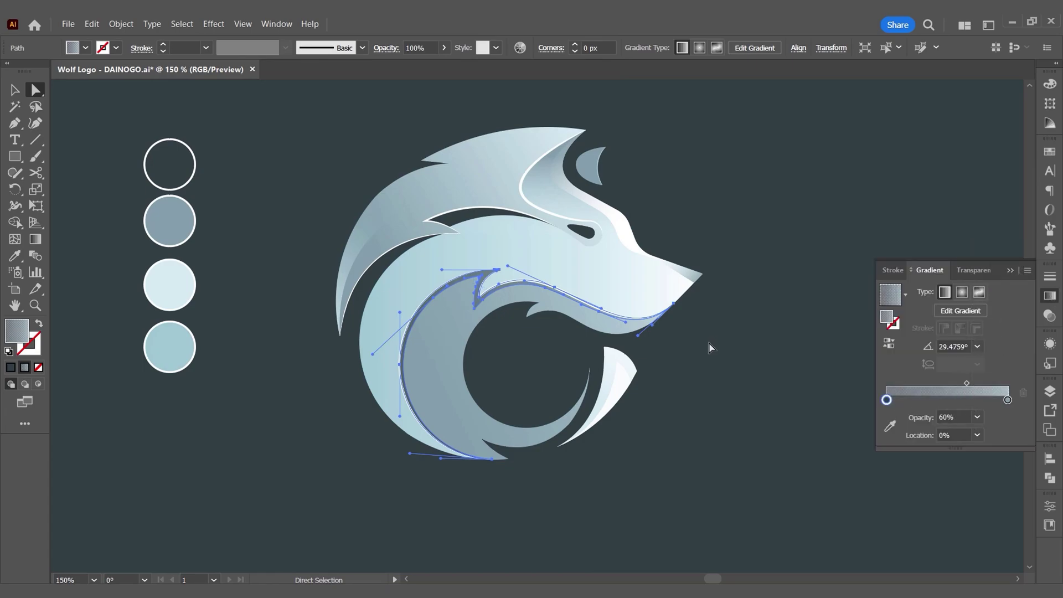
- Deselect the shadow line and save the file
{"action": "left_click", "coordinate": [709, 348]}
{"action": "scroll", "coordinate": [514, 338], "scroll_direction": "down", "scroll_amount": 1}
{"action": "scroll", "coordinate": [540, 335], "scroll_direction": "up", "scroll_amount": 2}
{"action": "key", "text": "ctrl+s"}
{"action": "left_click", "coordinate": [1008, 270]}
{"action": "left_click_drag", "start_coordinate": [817, 305], "coordinate": [798, 309]}
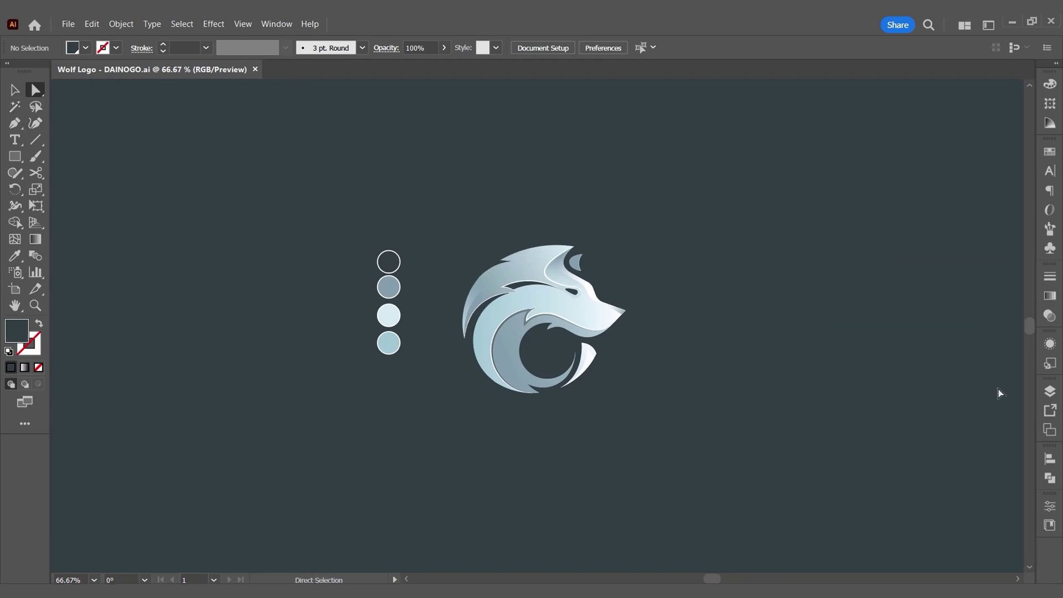
- Edit the dark background global swatch to R 48, G 56, B 63
{"action": "left_click", "coordinate": [1049, 151]}
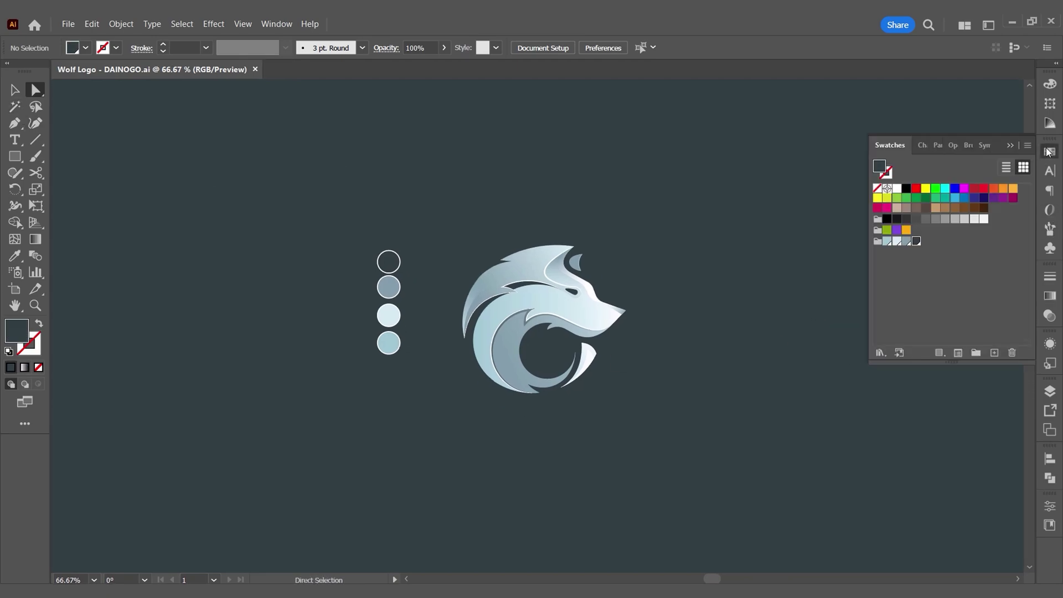
{"action": "double_click", "coordinate": [916, 242]}
{"action": "key", "text": "Tab"}
{"action": "type", "text": "48"}
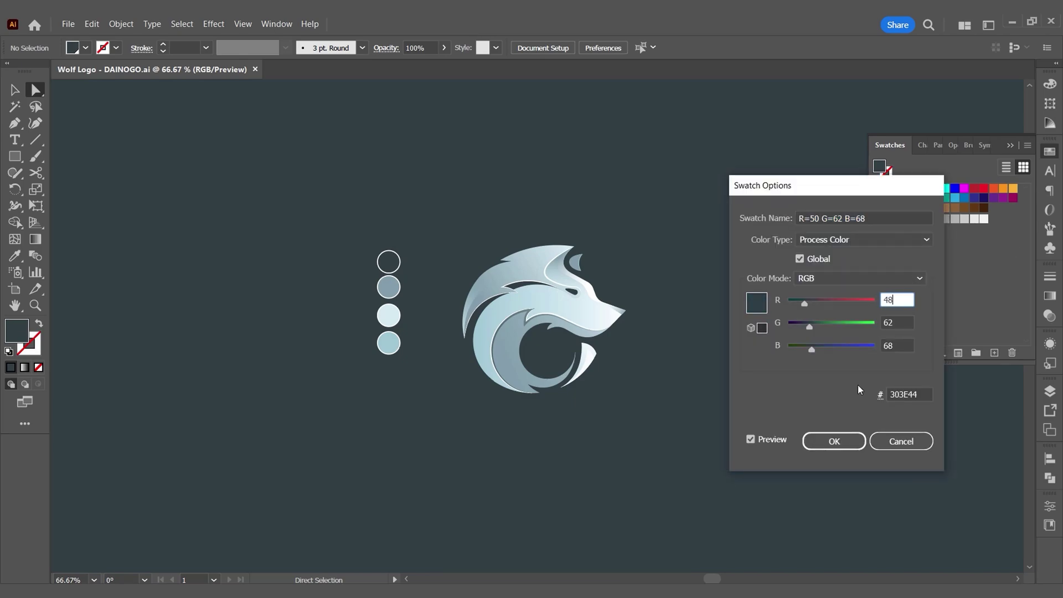
{"action": "key", "text": "Tab"}
{"action": "type", "text": "56"}
{"action": "key", "text": "Tab"}
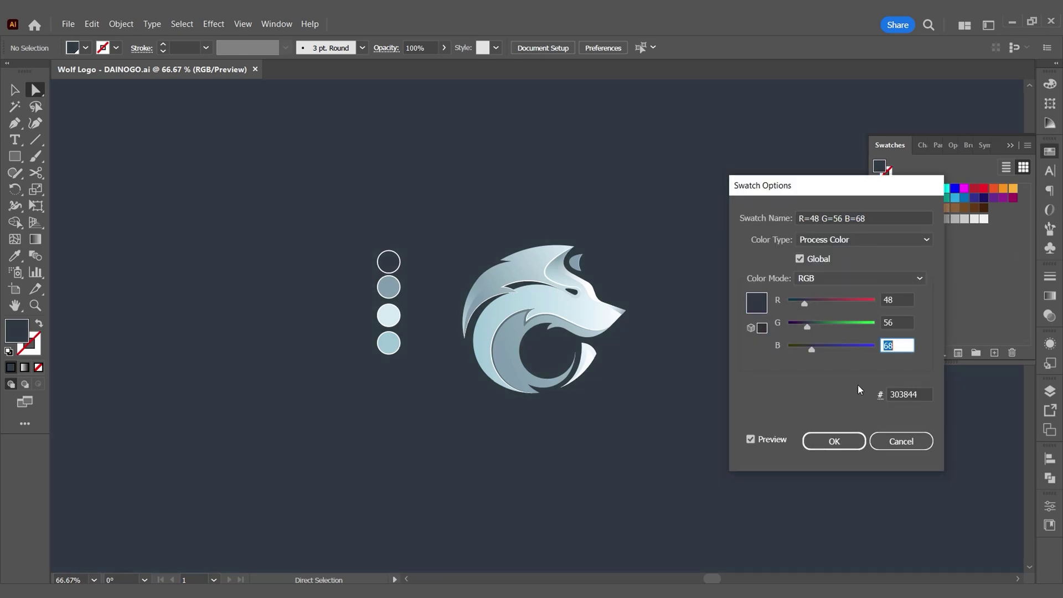
{"action": "type", "text": "64"}
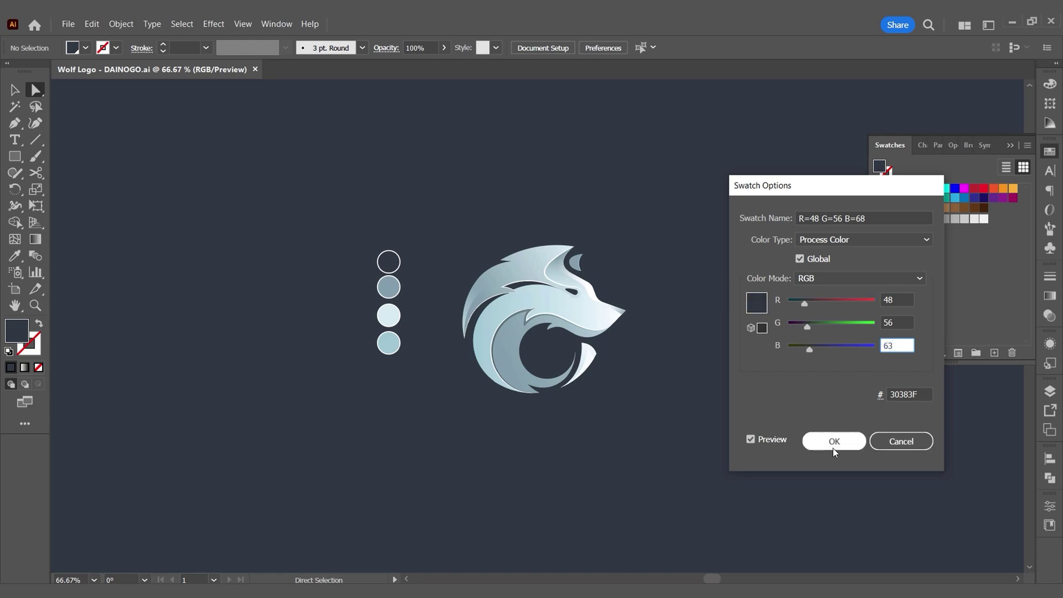
{"action": "left_click", "coordinate": [834, 441]}
- Edit the slate-blue global swatch to R 112, G 131, B 142
{"action": "double_click", "coordinate": [906, 242]}
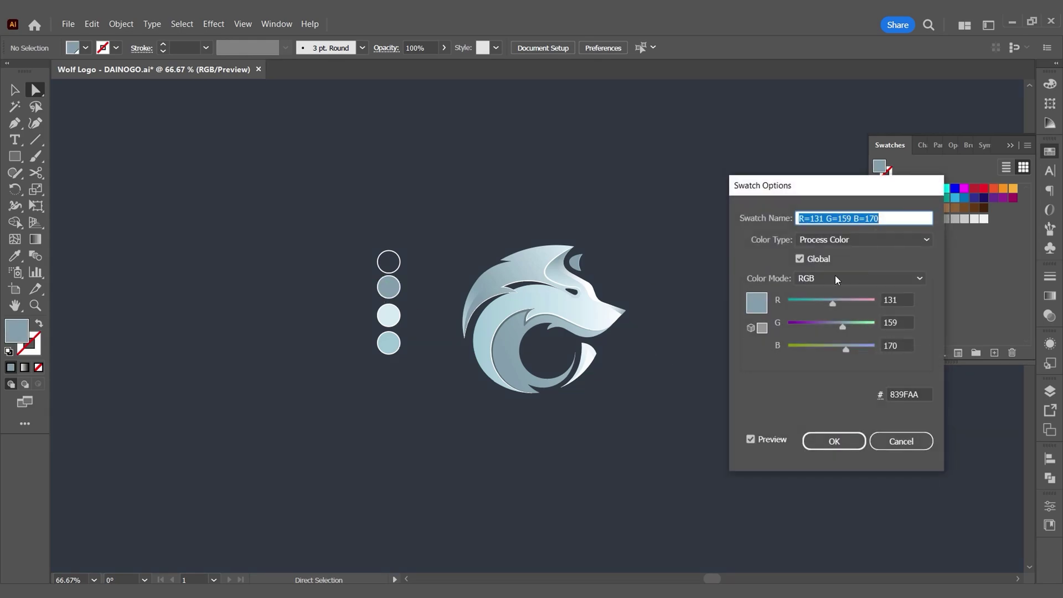
{"action": "key", "text": "Tab"}
{"action": "type", "text": "112"}
{"action": "key", "text": "Tab"}
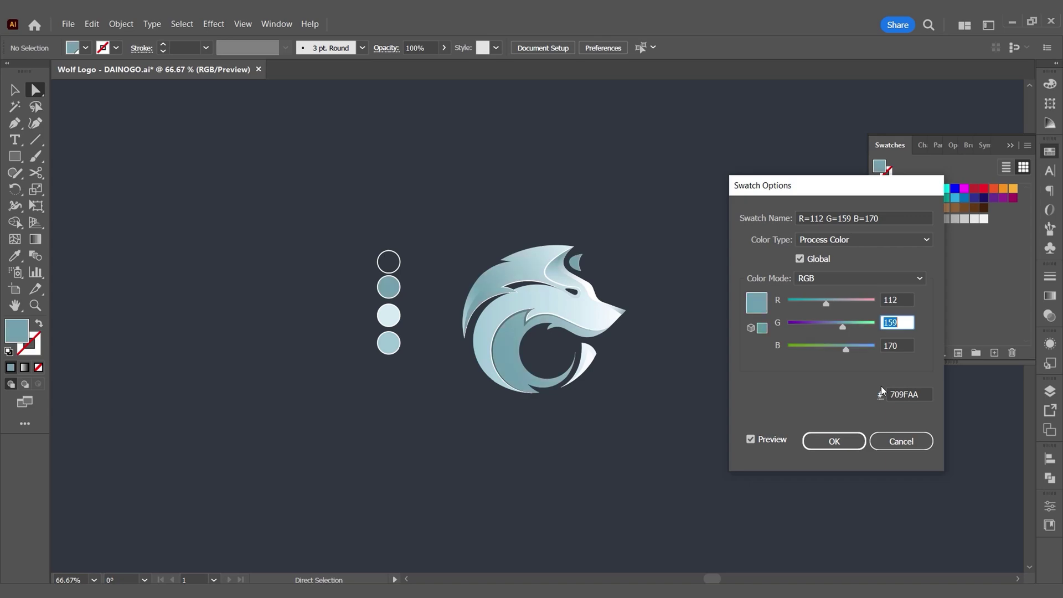
{"action": "type", "text": "131"}
{"action": "key", "text": "Tab"}
{"action": "type", "text": "142"}
{"action": "left_click", "coordinate": [834, 442]}
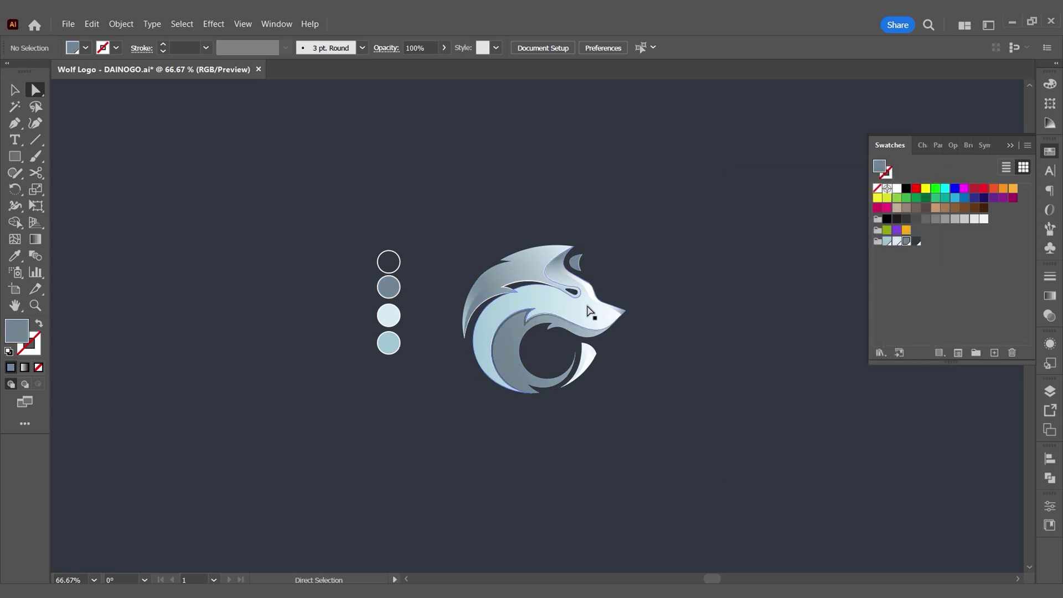
- Edit the light teal-blue global swatch to R 156, G 172, B 182
{"action": "key", "text": "ctrl+shift+a"}
{"action": "left_click", "coordinate": [887, 241]}
{"action": "double_click", "coordinate": [887, 241]}
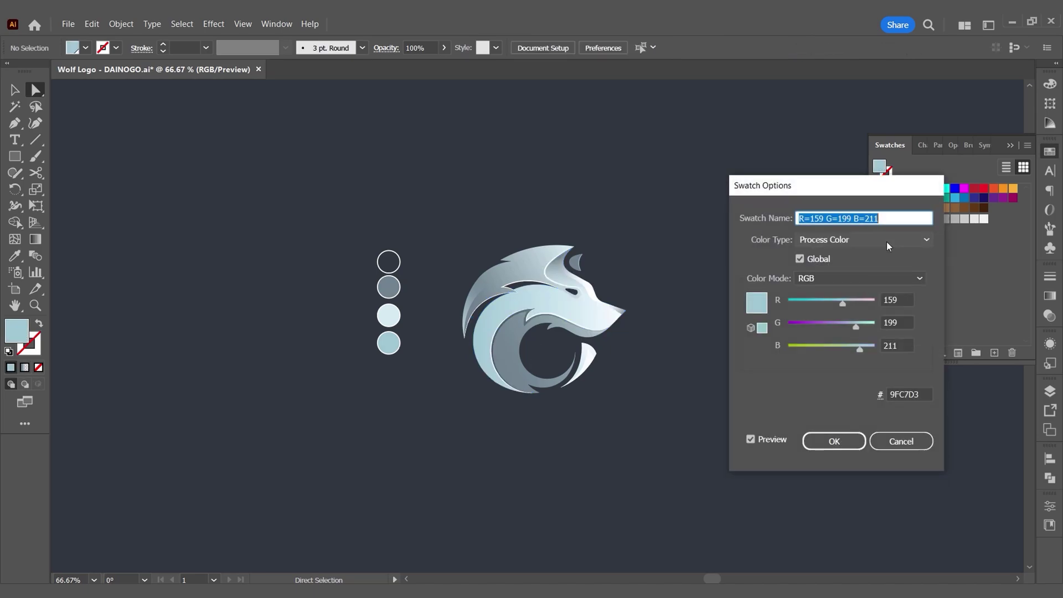
{"action": "left_click", "coordinate": [894, 300]}
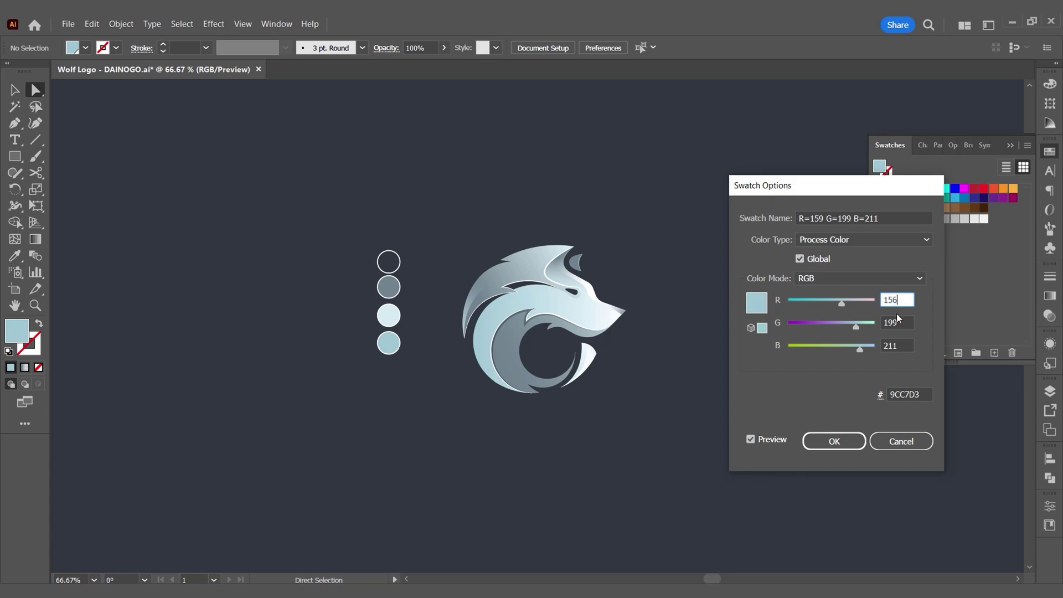
{"action": "left_click", "coordinate": [898, 321]}
{"action": "type", "text": "172"}
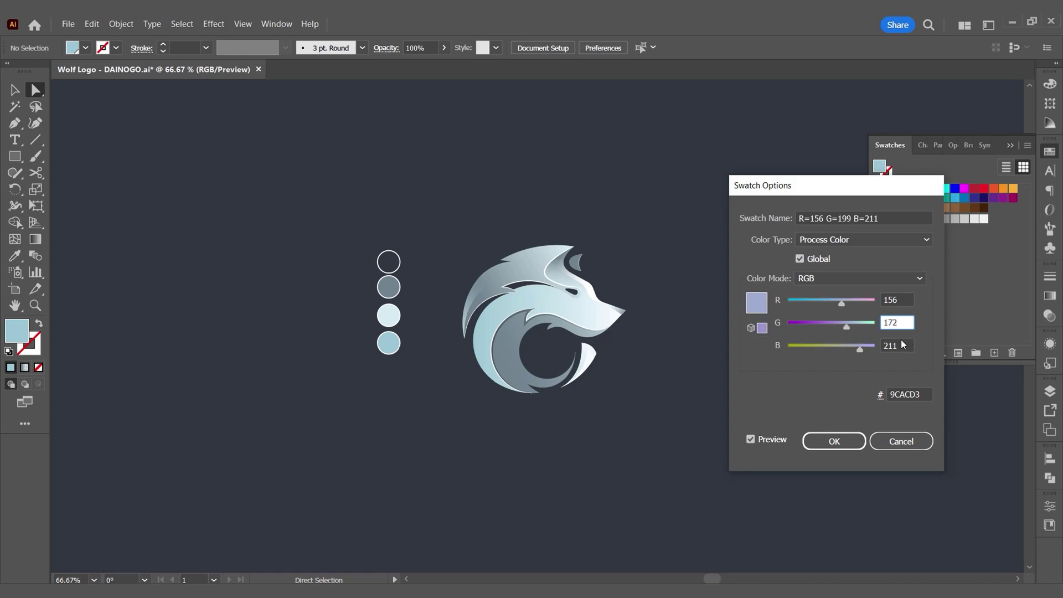
{"action": "left_click", "coordinate": [901, 344]}
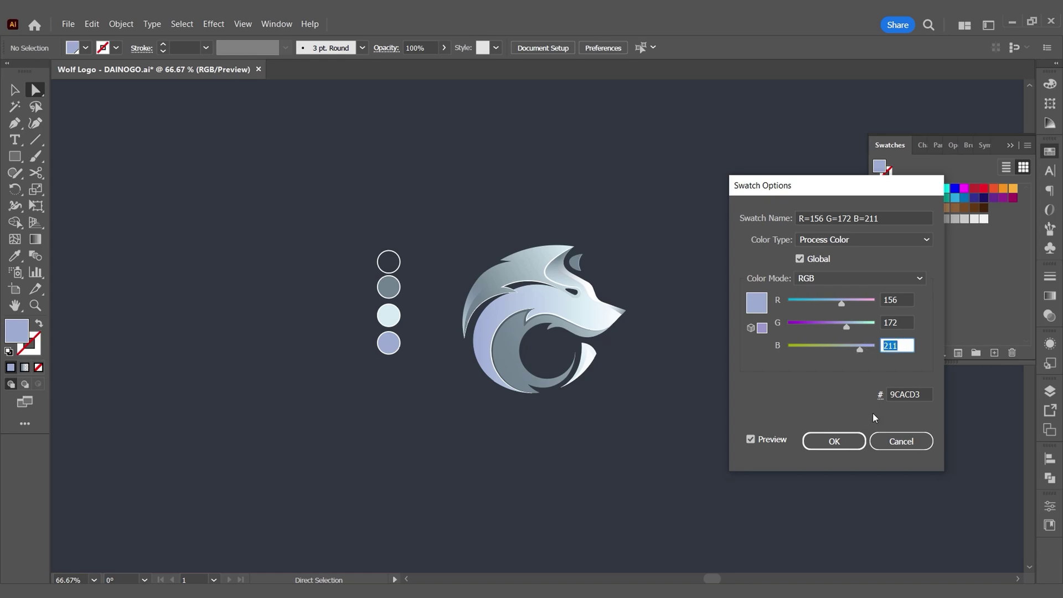
{"action": "type", "text": "182"}
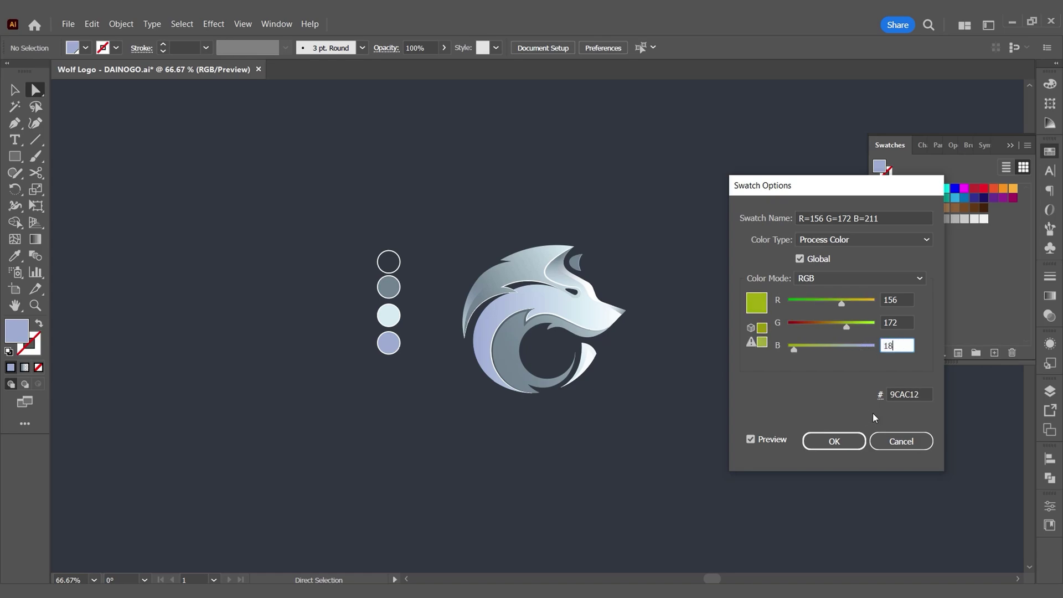
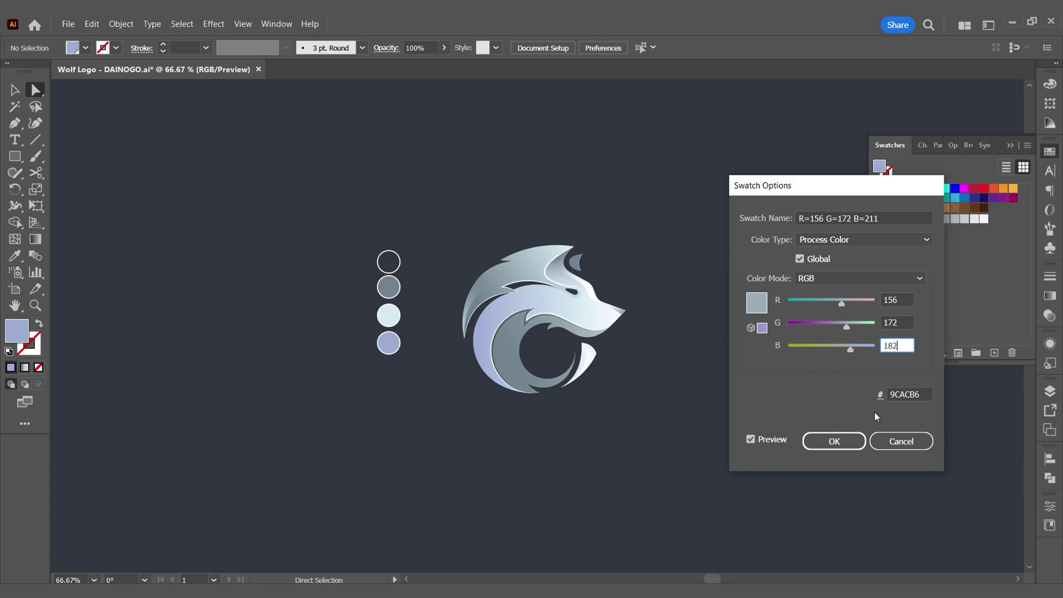
{"action": "left_click", "coordinate": [902, 321]}
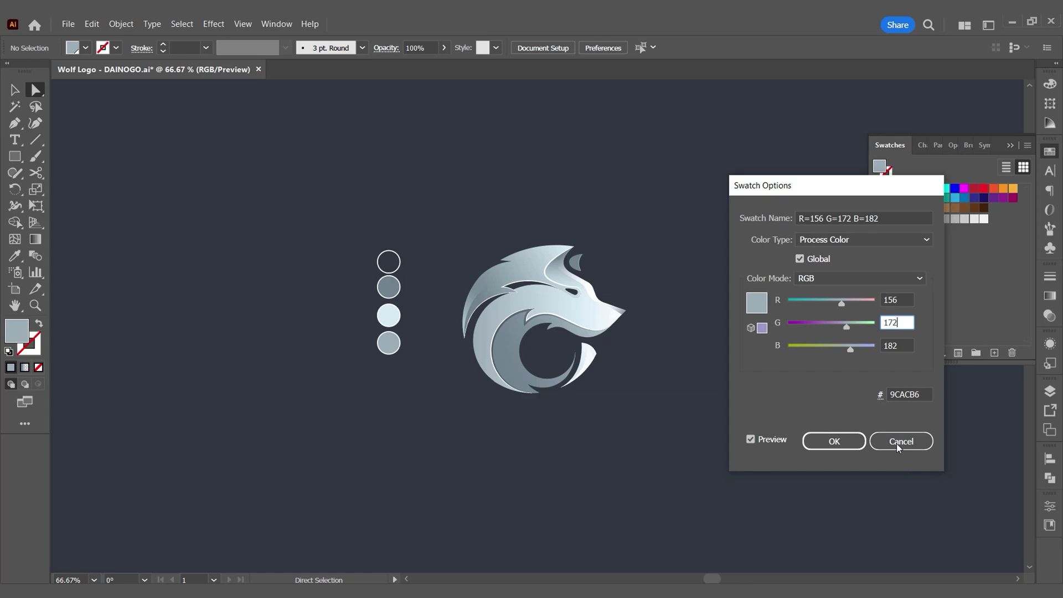
{"action": "left_click", "coordinate": [846, 438]}
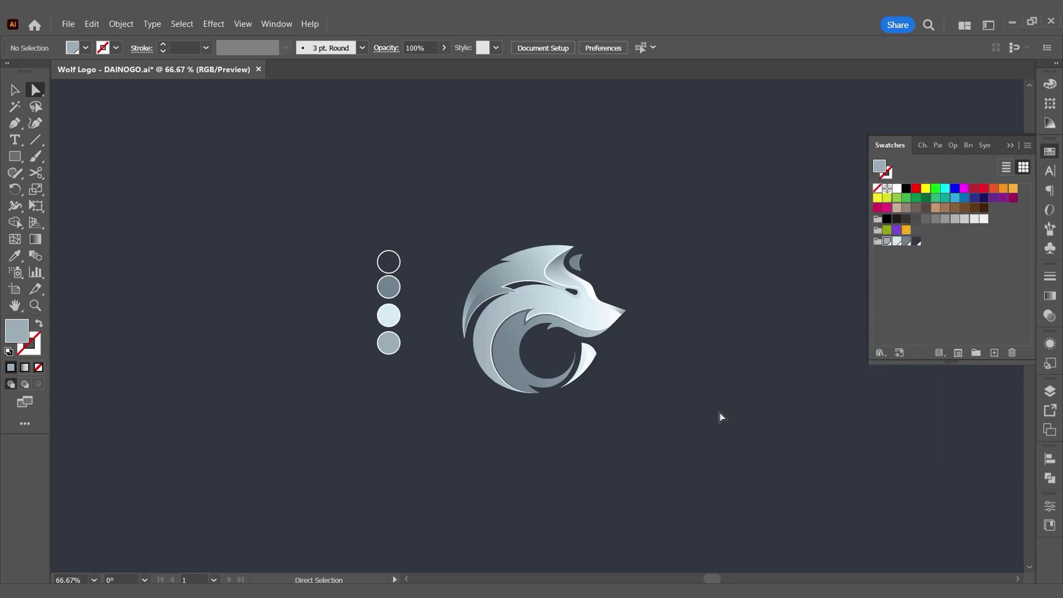
- Reposition the pale color stop in the base gradient fill of the wolf's face-and-neck shape, just past the middle of the gradient
{"action": "left_click", "coordinate": [573, 302]}
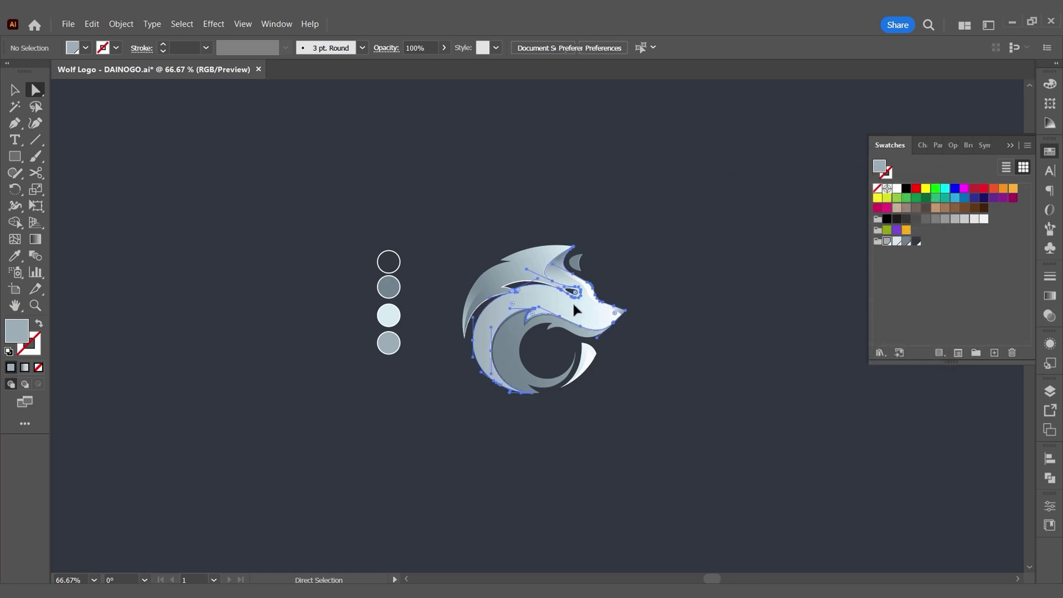
{"action": "left_click", "coordinate": [35, 239]}
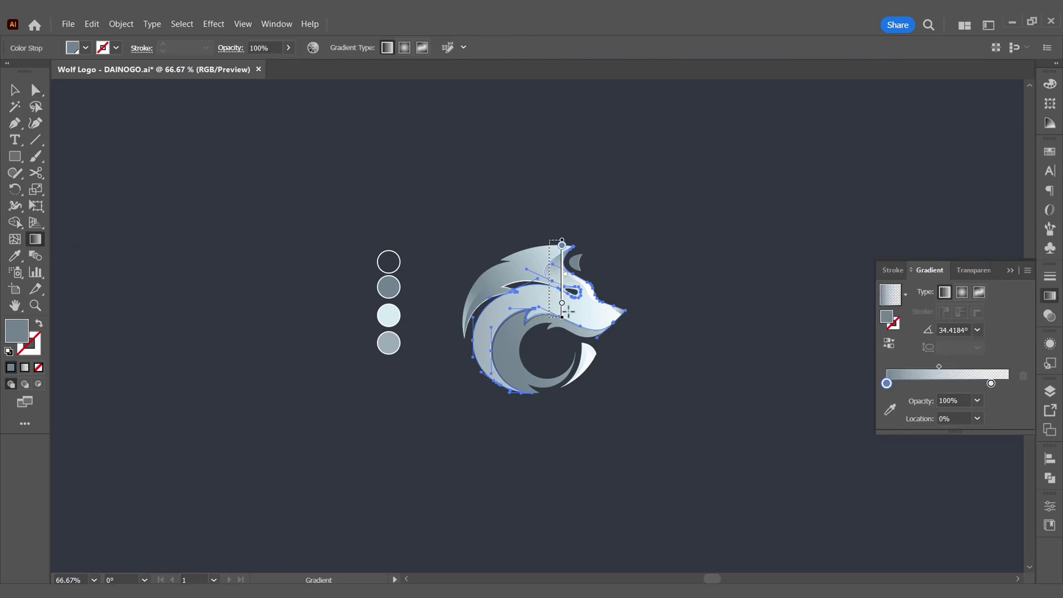
{"action": "left_click", "coordinate": [1050, 344]}
{"action": "key", "text": "a"}
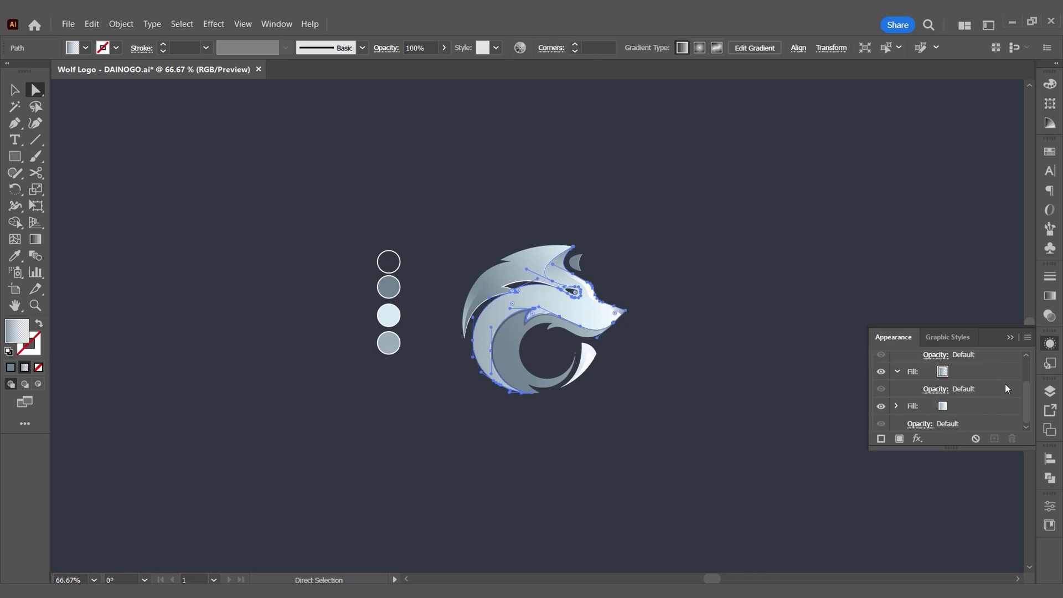
{"action": "left_click", "coordinate": [1000, 411]}
{"action": "key", "text": "g"}
{"action": "mouse_move", "coordinate": [477, 373]}
{"action": "left_mouse_down"}
{"action": "mouse_move", "coordinate": [594, 286]}
{"action": "mouse_move", "coordinate": [551, 320]}
{"action": "left_mouse_up"}
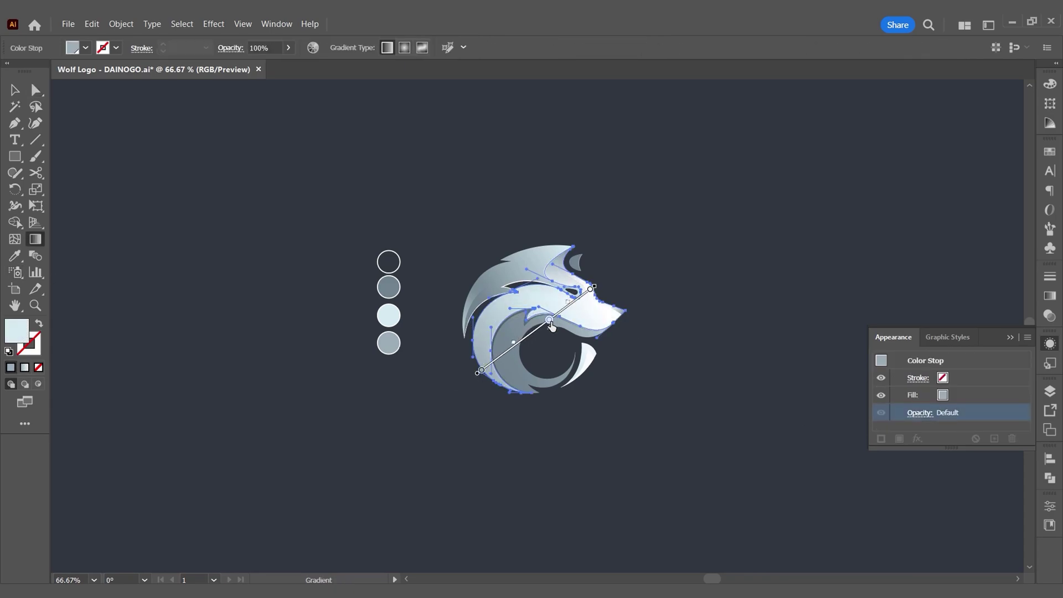
{"action": "key", "text": "v"}
{"action": "left_click", "coordinate": [650, 284]}
- Shift the forehead highlight's gradient midpoint to about halfway and recolor its start stop with the grey-blue sampled from the lowest palette circle
{"action": "key", "text": "a"}
{"action": "scroll", "coordinate": [585, 274], "scroll_direction": "up", "scroll_amount": 2}
{"action": "left_click", "coordinate": [589, 298]}
{"action": "left_click", "coordinate": [1050, 295]}
{"action": "left_click_drag", "start_coordinate": [919, 384], "coordinate": [947, 383]}
{"action": "left_click", "coordinate": [886, 400]}
{"action": "left_click", "coordinate": [890, 426]}
{"action": "left_click", "coordinate": [138, 294]}
{"action": "left_click", "coordinate": [141, 428]}
{"action": "key", "text": "v"}
{"action": "left_click", "coordinate": [465, 170]}
- Move the end stop of the forehead highlight's gradient inward to about three quarters of its length and save the file
{"action": "key", "text": "a"}
{"action": "left_click", "coordinate": [592, 301]}
{"action": "left_click_drag", "start_coordinate": [1008, 400], "coordinate": [978, 400]}
{"action": "left_click", "coordinate": [655, 325]}
{"action": "scroll", "coordinate": [566, 229], "scroll_direction": "down", "scroll_amount": 1}
{"action": "key", "text": "v"}
{"action": "key", "text": "ctrl+s"}
- Group the four palette circles and hide the group
{"action": "left_click", "coordinate": [284, 238]}
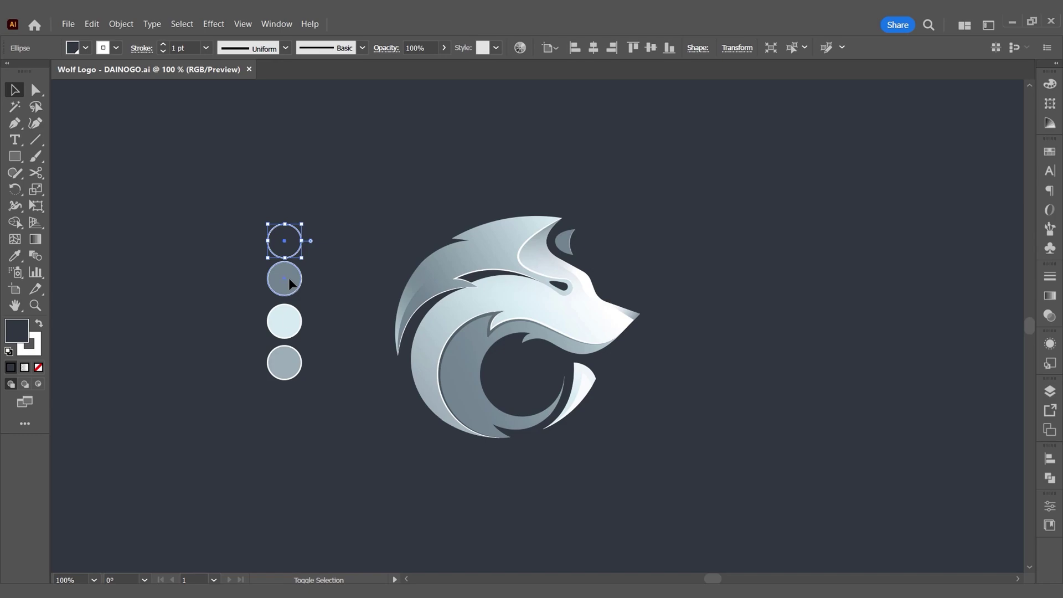
{"action": "left_click", "coordinate": [285, 278], "text": "shift"}
{"action": "left_click", "coordinate": [285, 321], "text": "shift"}
{"action": "left_click", "coordinate": [285, 363], "text": "shift"}
{"action": "key", "text": "ctrl+g"}
{"action": "left_click", "coordinate": [1050, 391]}
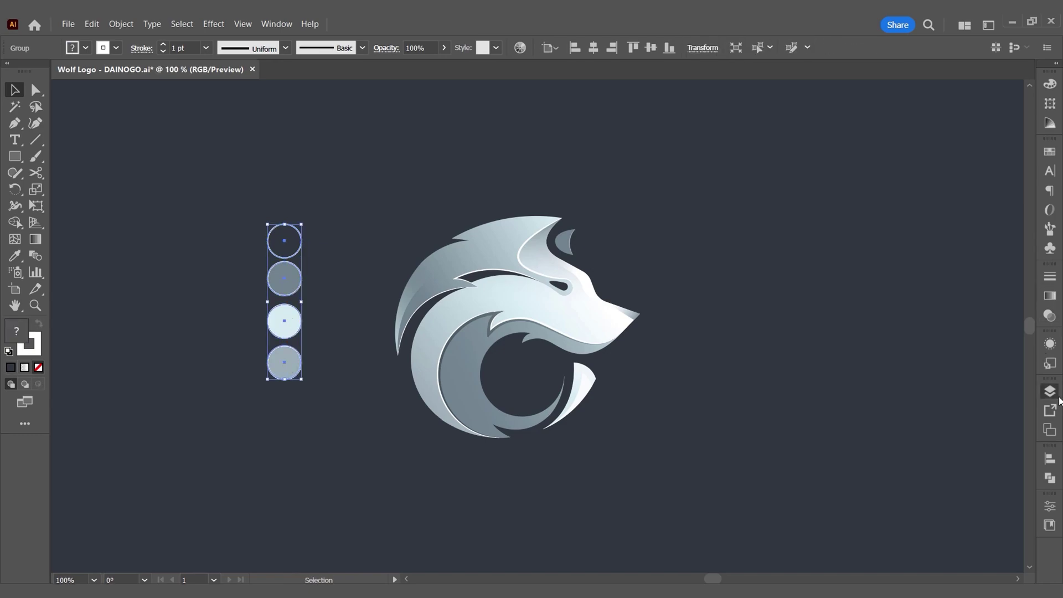
{"action": "left_click", "coordinate": [887, 525]}
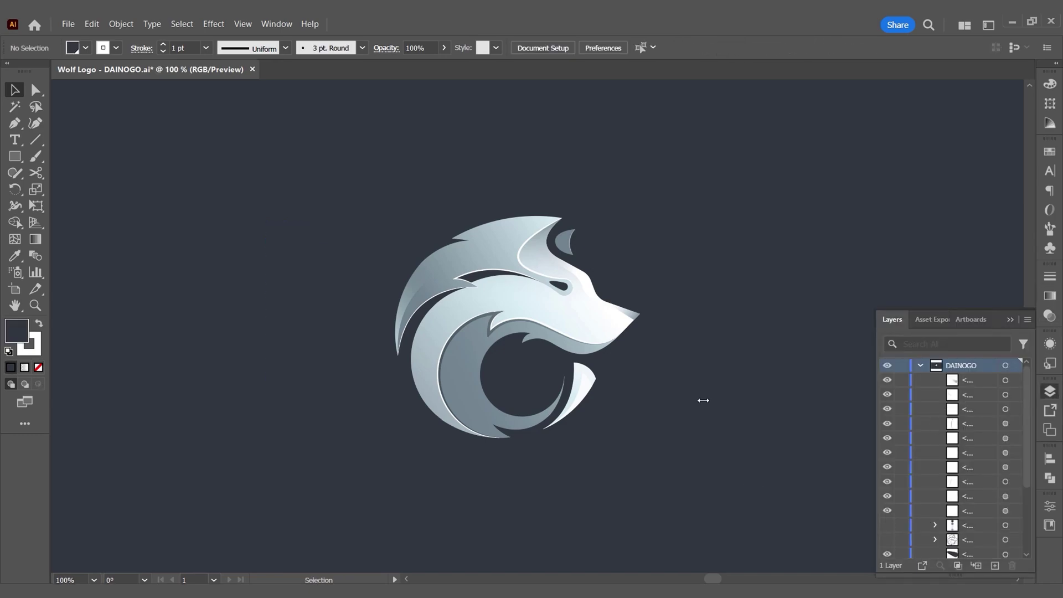
{"action": "left_click", "coordinate": [1011, 324]}
- Group all the wolf logo's shapes and move the group leftward on the canvas
{"action": "left_click", "coordinate": [596, 320]}
{"action": "left_click", "coordinate": [710, 467]}
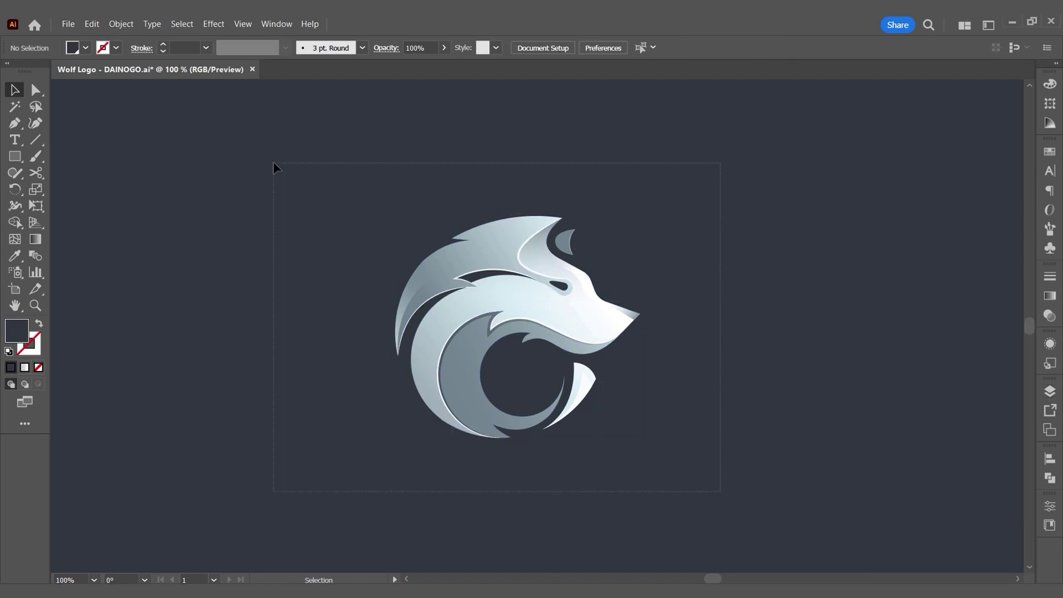
{"action": "key", "text": "ctrl+a"}
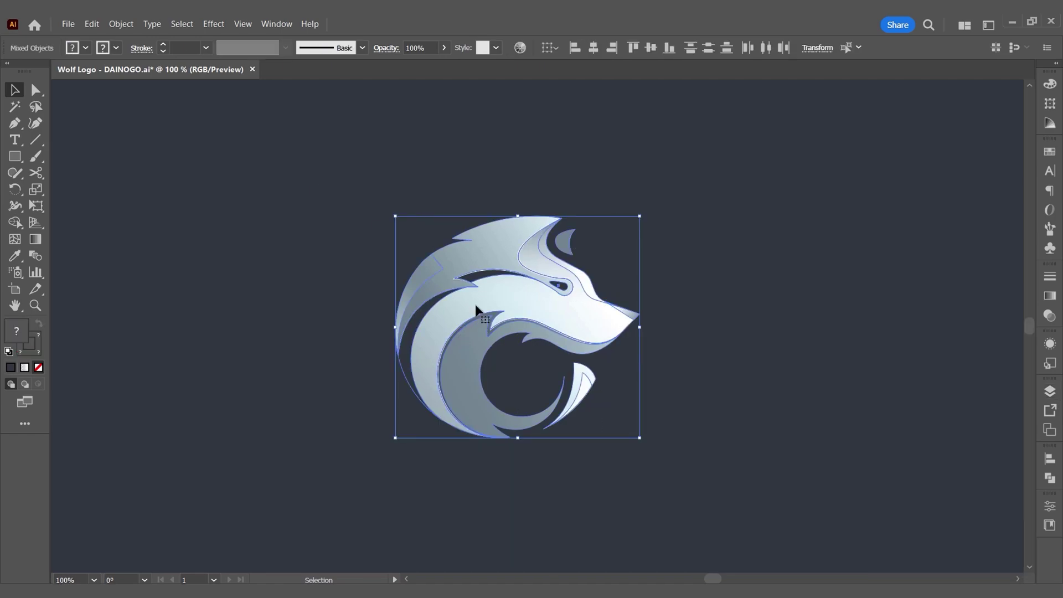
{"action": "right_click", "coordinate": [476, 308]}
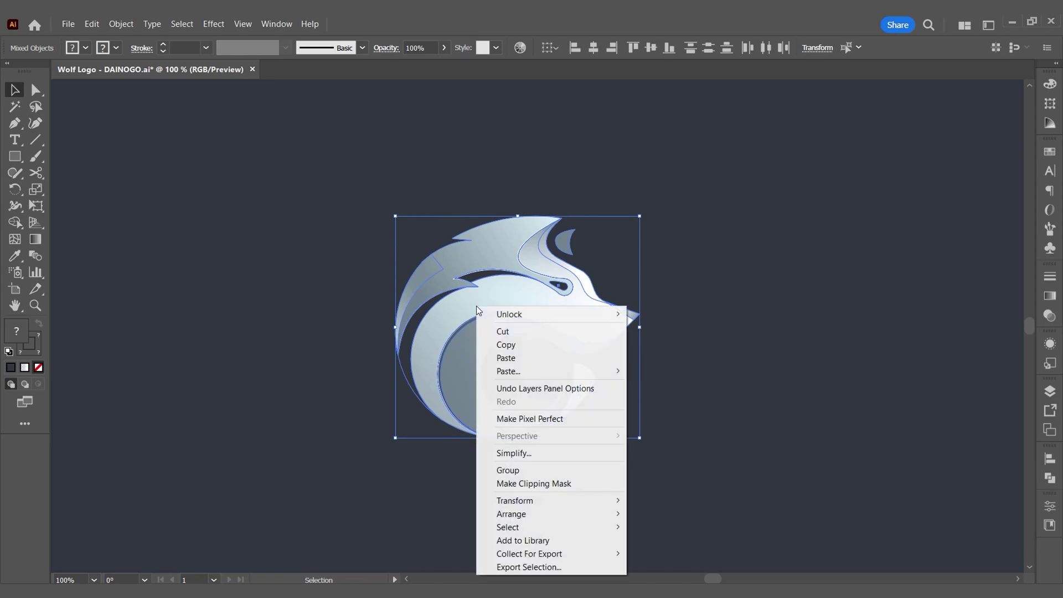
{"action": "left_click", "coordinate": [505, 472]}
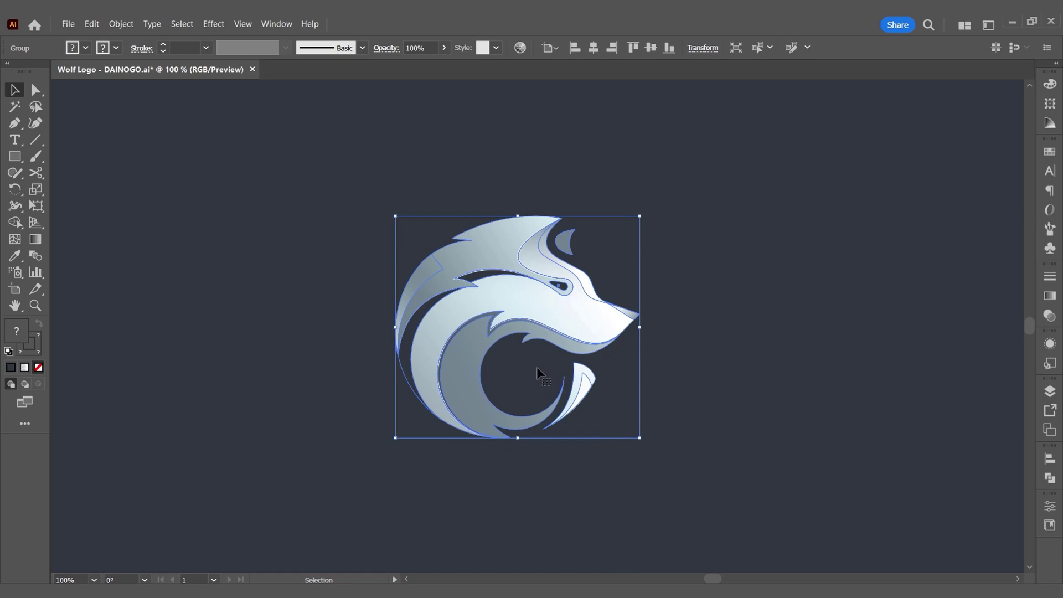
{"action": "left_click", "coordinate": [535, 364]}
{"action": "left_click_drag", "start_coordinate": [587, 326], "coordinate": [367, 327]}
{"action": "left_click", "coordinate": [437, 386]}
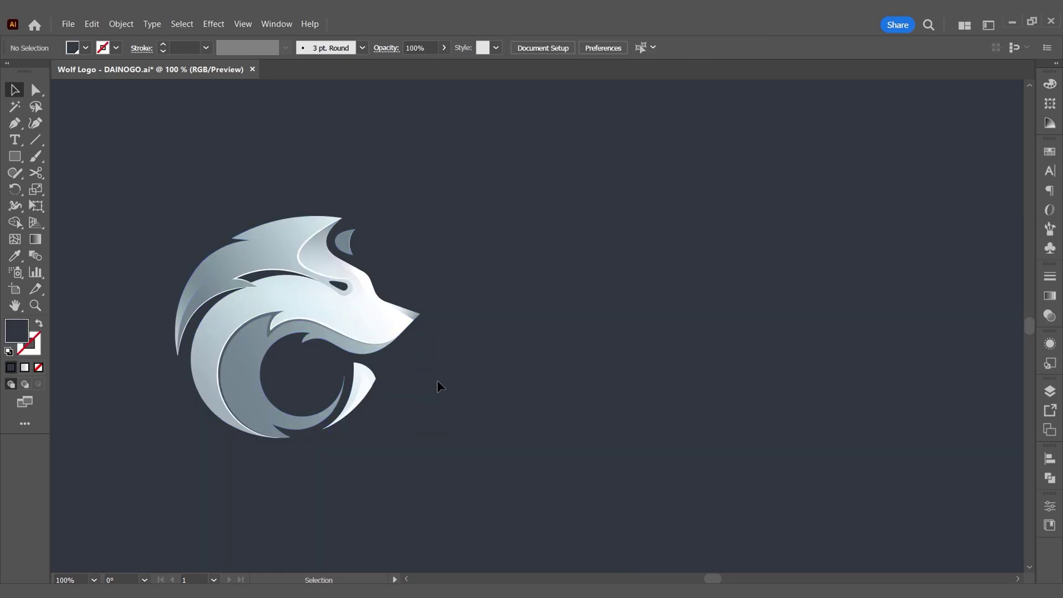
- Reshape the mane highlight by moving its end, upper and outer points outward so it overlaps past the mane's back edge
{"action": "scroll", "coordinate": [214, 267], "scroll_direction": "up", "scroll_amount": 2}
{"action": "key", "text": "a"}
{"action": "left_click", "coordinate": [215, 268]}
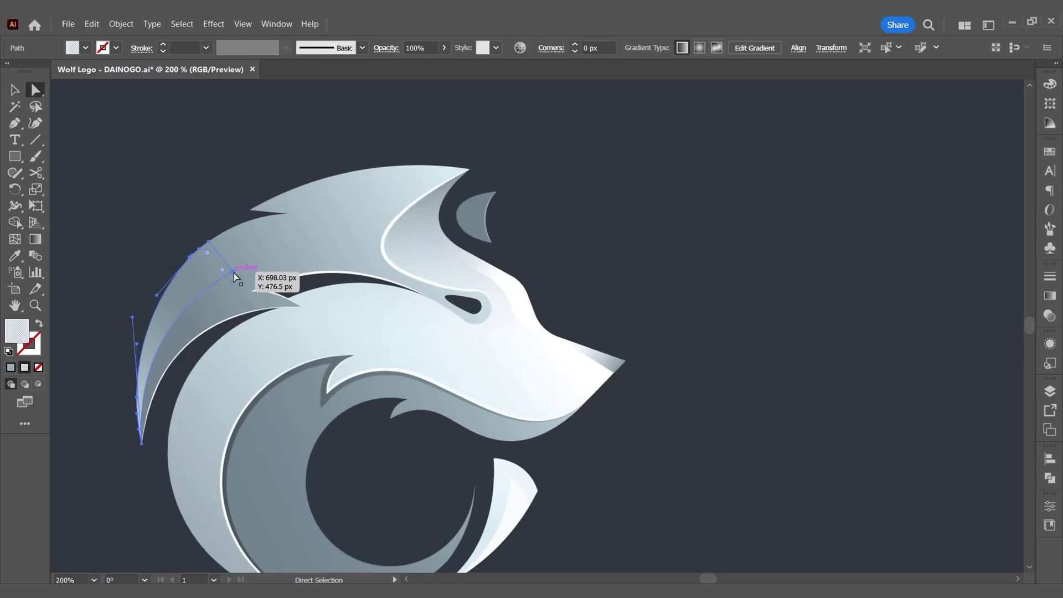
{"action": "left_click_drag", "start_coordinate": [233, 272], "coordinate": [287, 214]}
{"action": "left_click_drag", "start_coordinate": [208, 242], "coordinate": [198, 215]}
{"action": "left_click_drag", "start_coordinate": [137, 397], "coordinate": [141, 422]}
{"action": "mouse_move", "coordinate": [190, 257]}
{"action": "left_mouse_down"}
{"action": "mouse_move", "coordinate": [134, 316]}
{"action": "mouse_move", "coordinate": [143, 273]}
{"action": "left_mouse_up"}
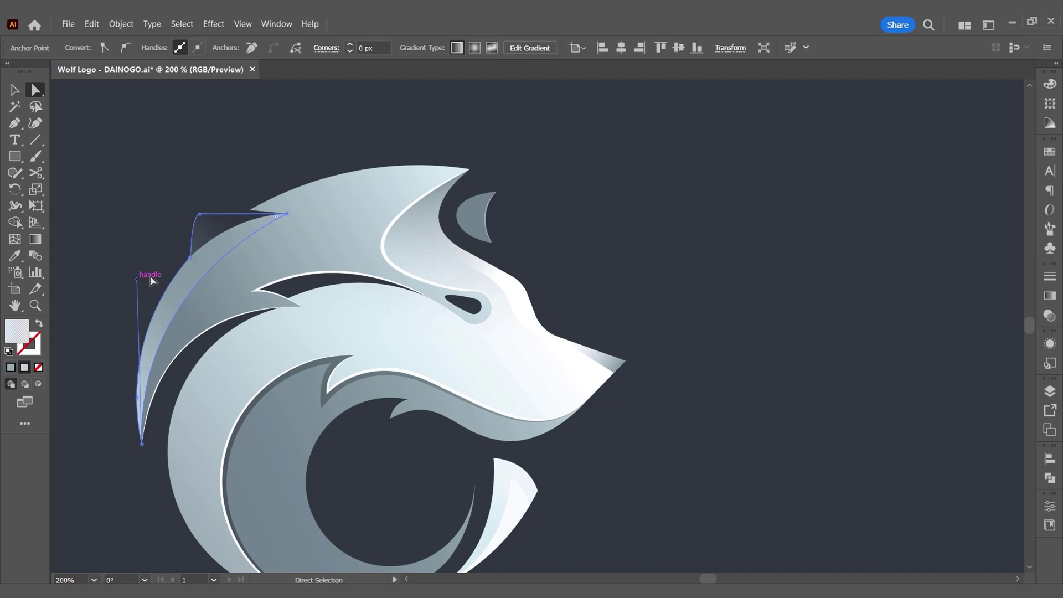
- Trim away the part of the highlight that overhangs the upper mane with the Shape Builder tool
{"action": "key", "text": "v"}
{"action": "left_click", "coordinate": [255, 249], "text": "shift"}
{"action": "key", "text": "shift+m"}
{"action": "left_click", "coordinate": [181, 238], "text": "alt"}
{"action": "left_click", "coordinate": [177, 201], "text": "ctrl"}
{"action": "scroll", "coordinate": [177, 201], "scroll_direction": "down", "scroll_amount": 1}
{"action": "key", "text": "a"}
{"action": "left_click", "coordinate": [254, 239]}
{"action": "key", "text": "g"}
{"action": "left_click", "coordinate": [201, 208], "text": "ctrl"}
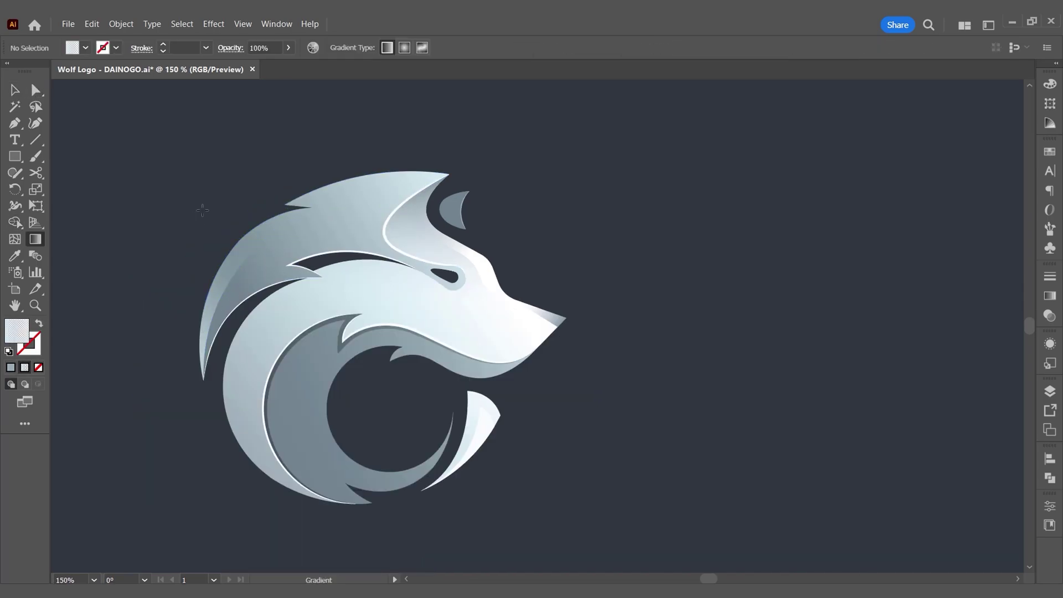
{"action": "scroll", "coordinate": [246, 204], "scroll_direction": "down", "scroll_amount": 1}
{"action": "scroll", "coordinate": [643, 236], "scroll_direction": "down", "scroll_amount": 1}
{"action": "scroll", "coordinate": [375, 263], "scroll_direction": "up", "scroll_amount": 3}
- Adjust the upper end point of the trimmed mane highlight and save the file
{"action": "key", "text": "a"}
{"action": "left_click", "coordinate": [373, 223]}
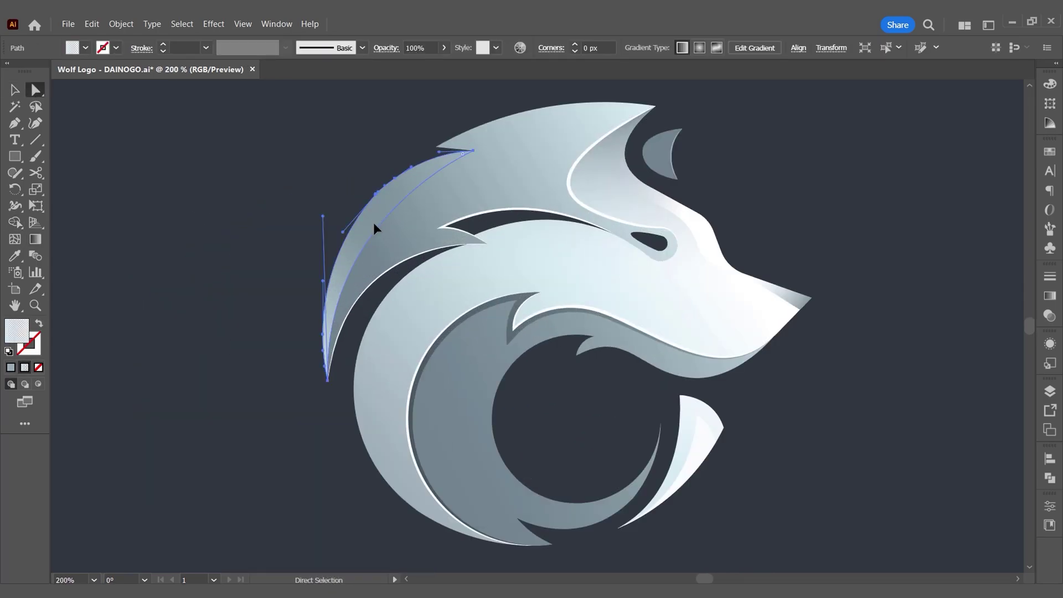
{"action": "mouse_move", "coordinate": [473, 150]}
{"action": "left_mouse_down"}
{"action": "mouse_move", "coordinate": [508, 154]}
{"action": "mouse_move", "coordinate": [459, 143]}
{"action": "left_mouse_up"}
{"action": "scroll", "coordinate": [357, 148], "scroll_direction": "down", "scroll_amount": 1}
{"action": "left_click", "coordinate": [366, 166]}
{"action": "key", "text": "ctrl+s"}
- Swap fill and stroke on a copy of the mane highlight and delete points until only its lower inner edge remains
{"action": "left_click", "coordinate": [367, 169]}
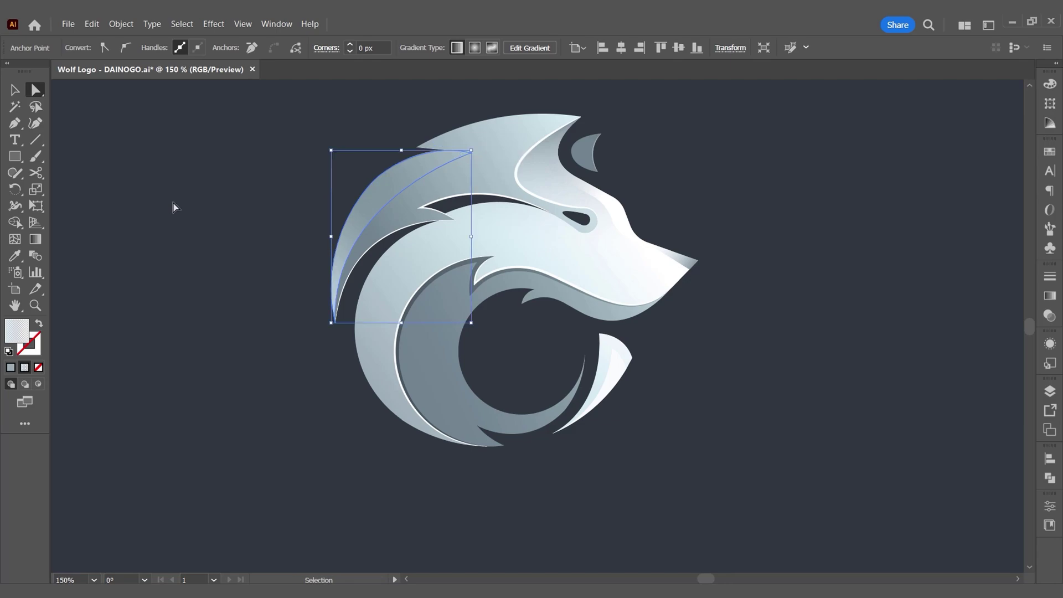
{"action": "key", "text": "shift+x"}
{"action": "left_click", "coordinate": [384, 171]}
{"action": "key", "text": "Delete"}
{"action": "key", "text": "p"}
{"action": "left_click", "coordinate": [366, 227]}
{"action": "key", "text": "a"}
{"action": "left_click", "coordinate": [471, 153]}
{"action": "key", "text": "Delete"}
{"action": "left_click", "coordinate": [327, 168]}
{"action": "key", "text": "v"}
{"action": "left_click", "coordinate": [349, 255]}
- Give the edge line the lens-shaped width profile tapered at both ends and a 0.25 pt stroke
{"action": "left_click", "coordinate": [285, 47]}
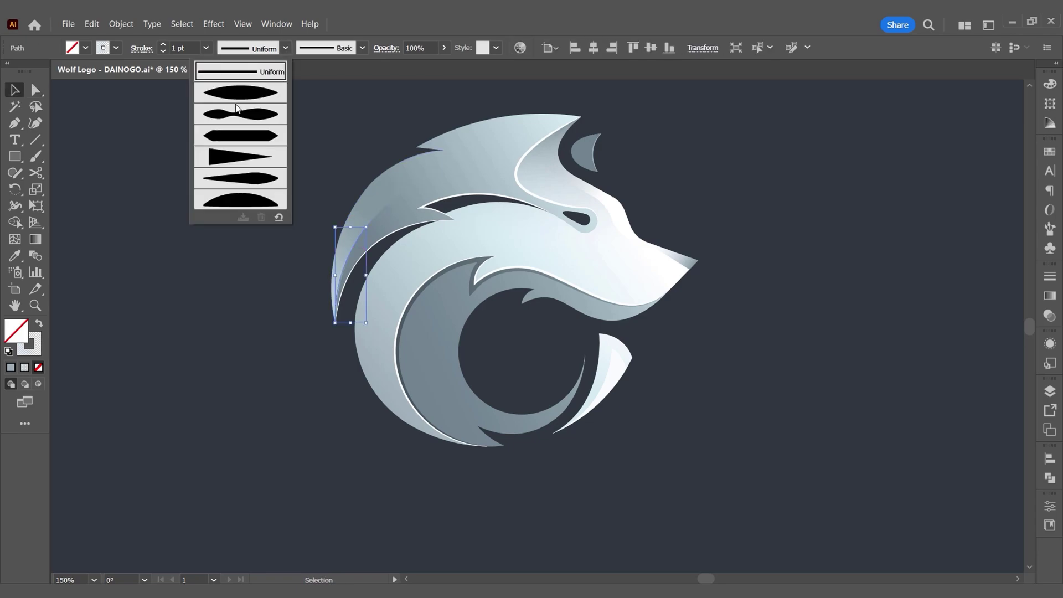
{"action": "left_click", "coordinate": [263, 90]}
{"action": "left_click", "coordinate": [116, 48]}
{"action": "left_click", "coordinate": [36, 71]}
{"action": "left_click", "coordinate": [380, 18]}
{"action": "left_click", "coordinate": [206, 48]}
{"action": "left_click", "coordinate": [222, 62]}
- Recolor the edge line's stroke with the light grey-blue C3D0D6 sampled from the artwork and save the file
{"action": "key", "text": "i"}
{"action": "key", "text": "ctrl+1"}
{"action": "scroll", "coordinate": [478, 237], "scroll_direction": "up", "scroll_amount": 1}
{"action": "left_click", "coordinate": [642, 268], "text": "shift"}
{"action": "left_click", "coordinate": [516, 234], "text": "shift"}
{"action": "left_click", "coordinate": [550, 164]}
{"action": "key", "text": "v"}
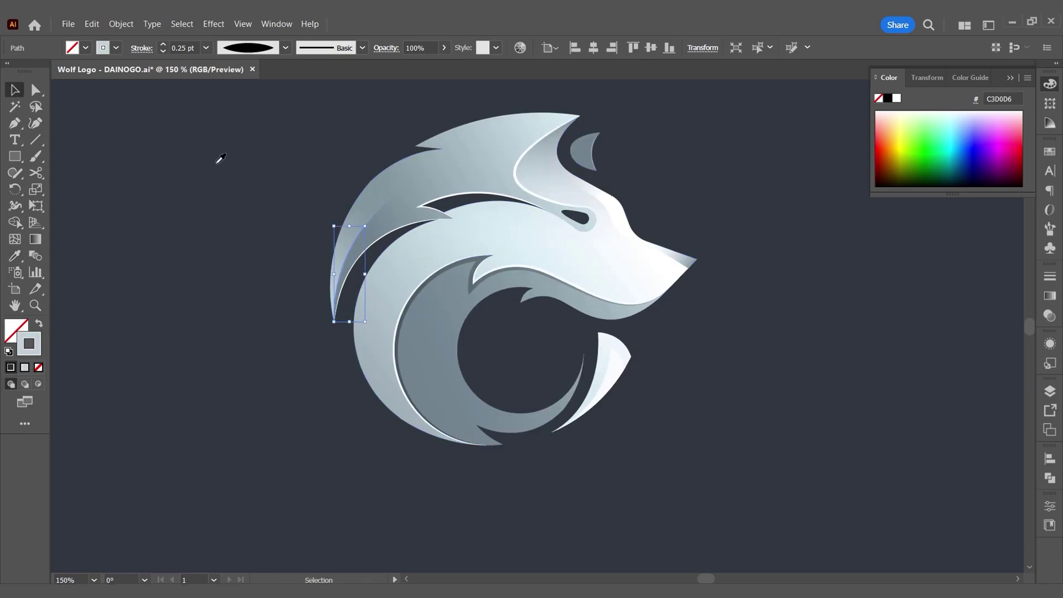
{"action": "left_click", "coordinate": [231, 166]}
{"action": "key", "text": "ctrl+1"}
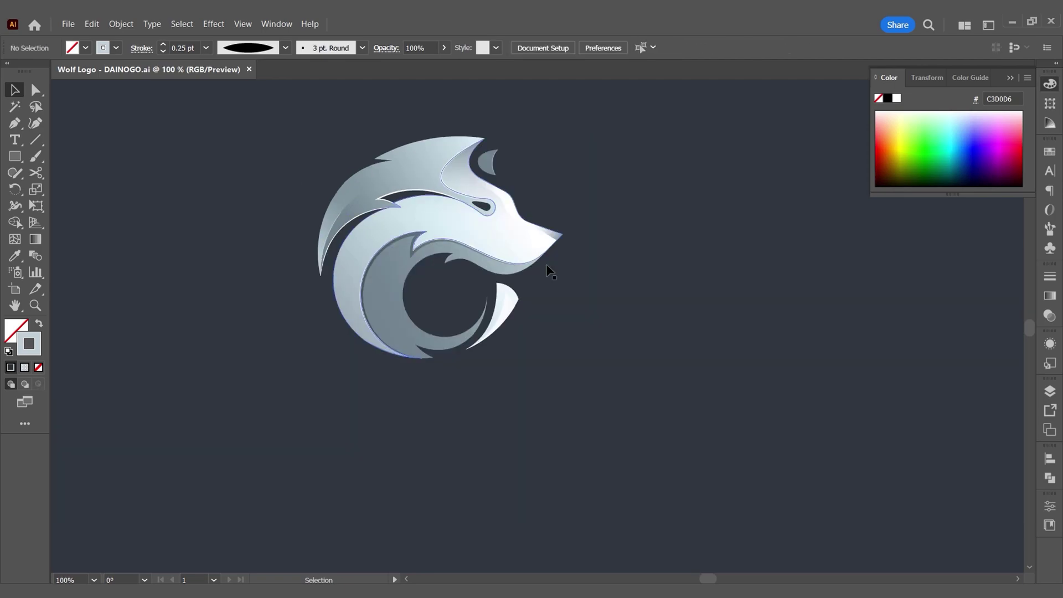
{"action": "left_click_drag", "start_coordinate": [806, 221], "coordinate": [705, 260]}
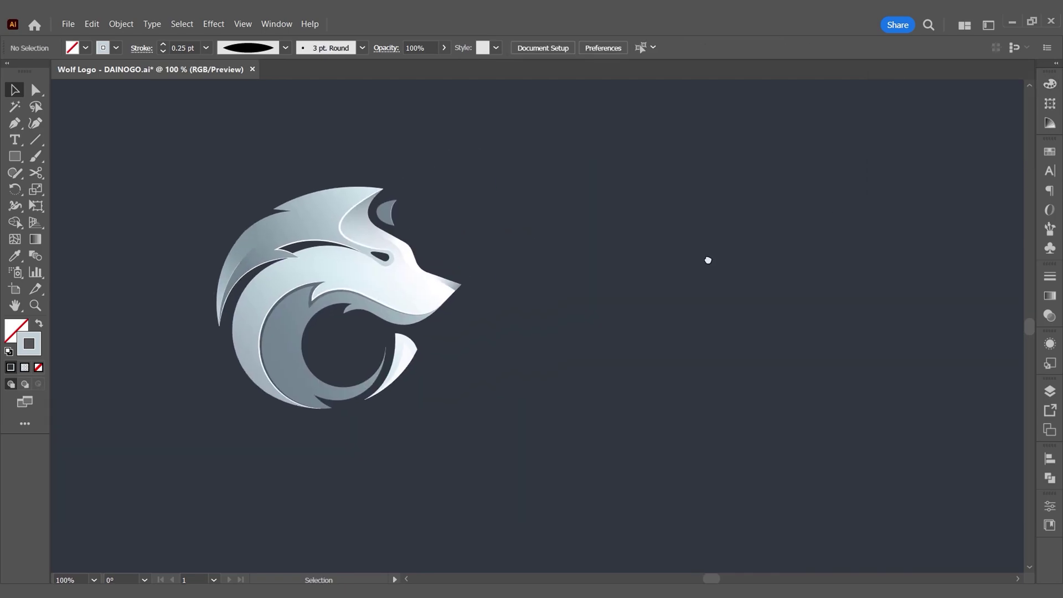
{"action": "key", "text": "ctrl+s"}
- Make the end stop of the upper mane's gradient white and move its middle stop to about 62%
{"action": "key", "text": "a"}
{"action": "left_click", "coordinate": [326, 208]}
{"action": "left_click", "coordinate": [1050, 295]}
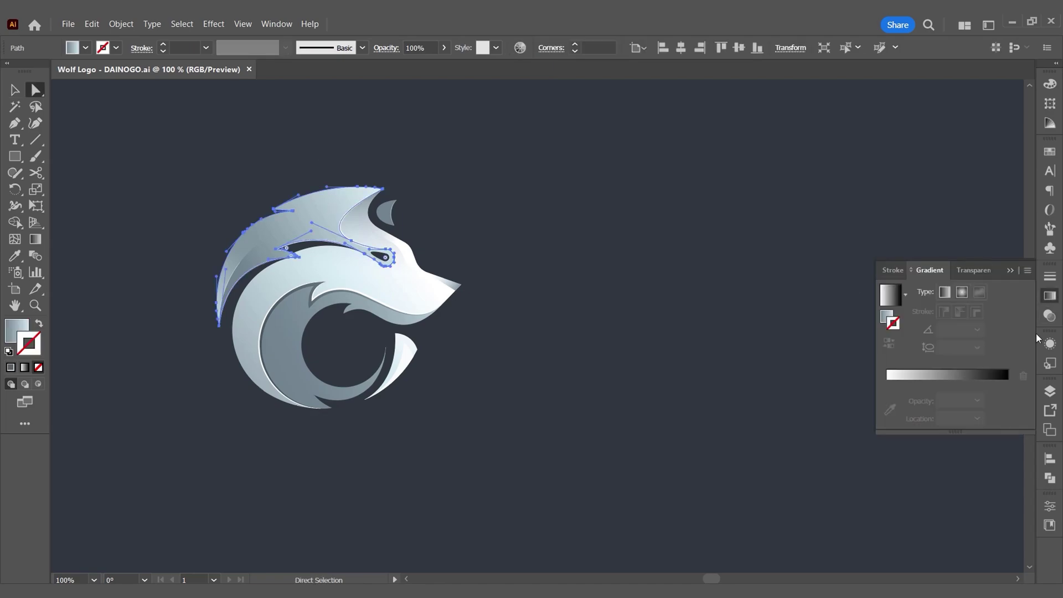
{"action": "left_click", "coordinate": [887, 321]}
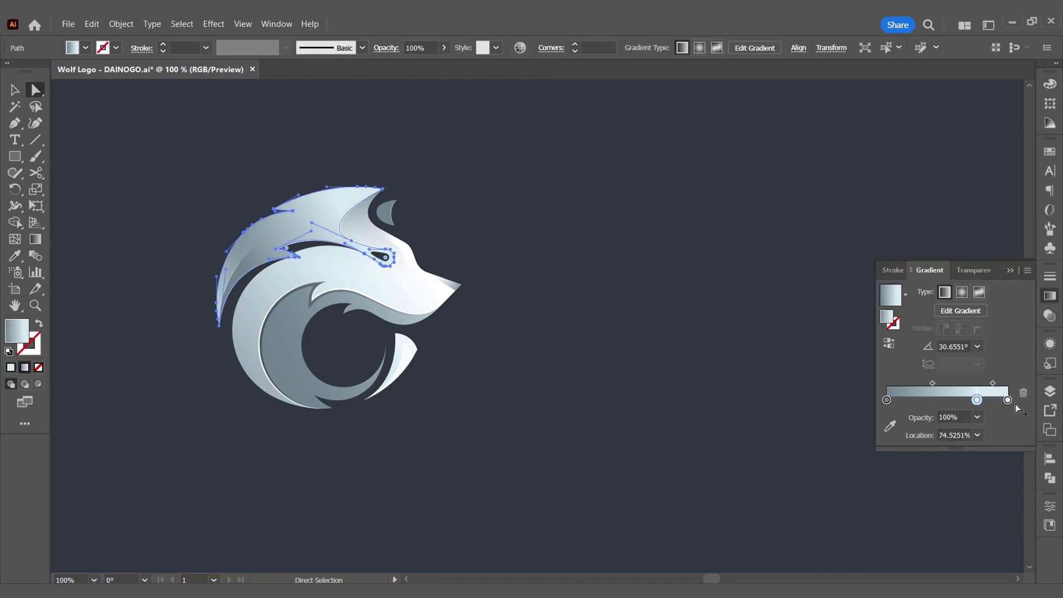
{"action": "double_click", "coordinate": [1008, 399]}
{"action": "left_click_drag", "start_coordinate": [977, 400], "coordinate": [961, 400]}
{"action": "left_click", "coordinate": [653, 247]}
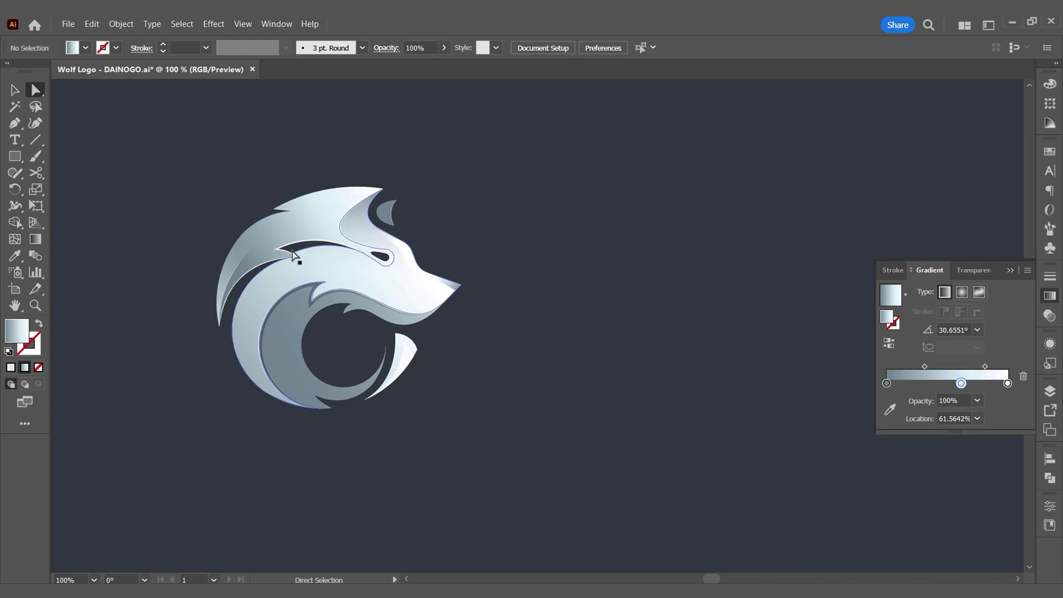
{"action": "scroll", "coordinate": [370, 243], "scroll_direction": "up", "scroll_amount": 1}
- Duplicate the upper mane's gradient fill and set the copy's middle and end stops to 0% opacity
{"action": "left_click", "coordinate": [311, 223]}
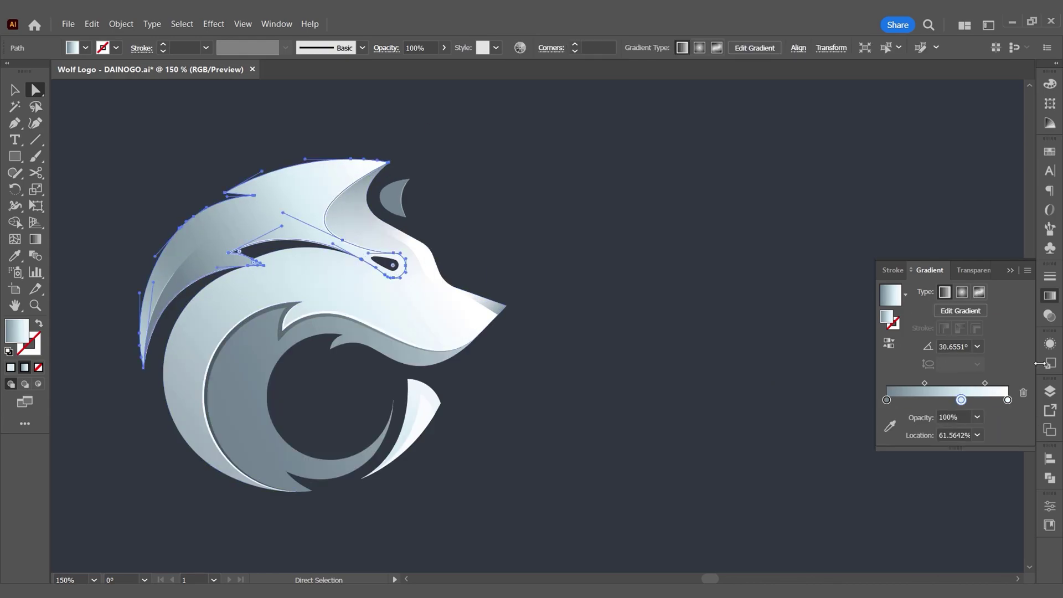
{"action": "left_click", "coordinate": [1050, 343]}
{"action": "left_click", "coordinate": [993, 395]}
{"action": "left_click", "coordinate": [995, 438]}
{"action": "left_click", "coordinate": [1050, 296]}
{"action": "left_click", "coordinate": [978, 418]}
{"action": "left_click", "coordinate": [1013, 253]}
{"action": "left_click", "coordinate": [1008, 399]}
{"action": "left_click", "coordinate": [978, 418]}
{"action": "left_click", "coordinate": [1007, 253]}
- Redirect the overlay gradient from the eye toward the upper mane at about 157° and move its middle stop to about 88%
{"action": "key", "text": "g"}
{"action": "left_click_drag", "start_coordinate": [408, 274], "coordinate": [256, 209]}
{"action": "left_click_drag", "start_coordinate": [389, 318], "coordinate": [409, 326]}
{"action": "left_click_drag", "start_coordinate": [314, 286], "coordinate": [275, 269]}
{"action": "left_click_drag", "start_coordinate": [409, 326], "coordinate": [425, 333]}
{"action": "key", "text": "v"}
{"action": "left_click", "coordinate": [555, 249]}
{"action": "scroll", "coordinate": [554, 250], "scroll_direction": "down", "scroll_amount": 1}
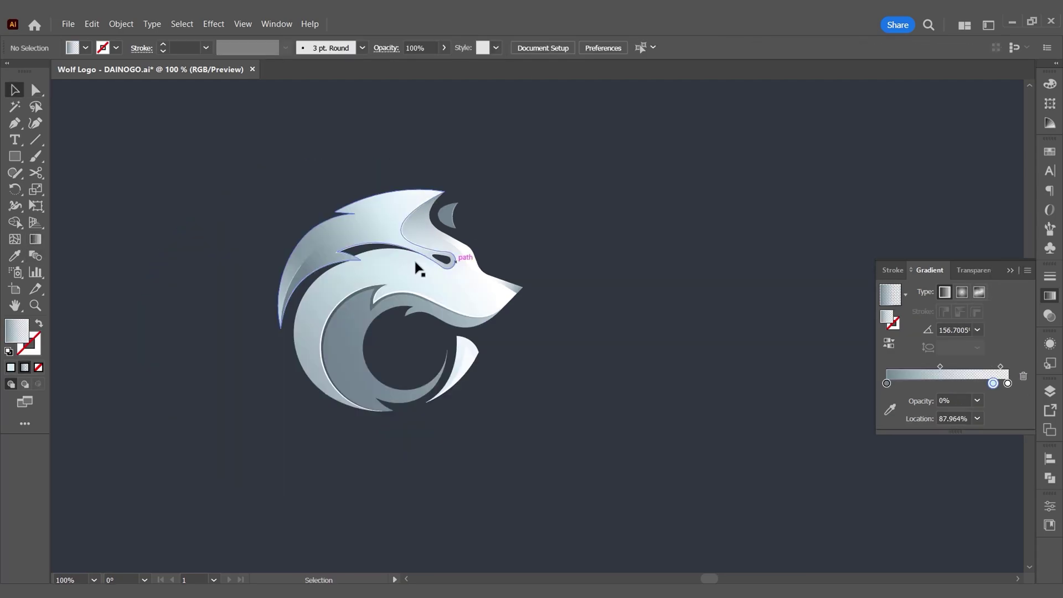
- Swap the eye shape's dark fill onto its stroke and ready the Eyedropper for recoloring the outline
{"action": "key", "text": "a"}
{"action": "left_click", "coordinate": [446, 259]}
{"action": "scroll", "coordinate": [470, 302], "scroll_direction": "up", "scroll_amount": 8}
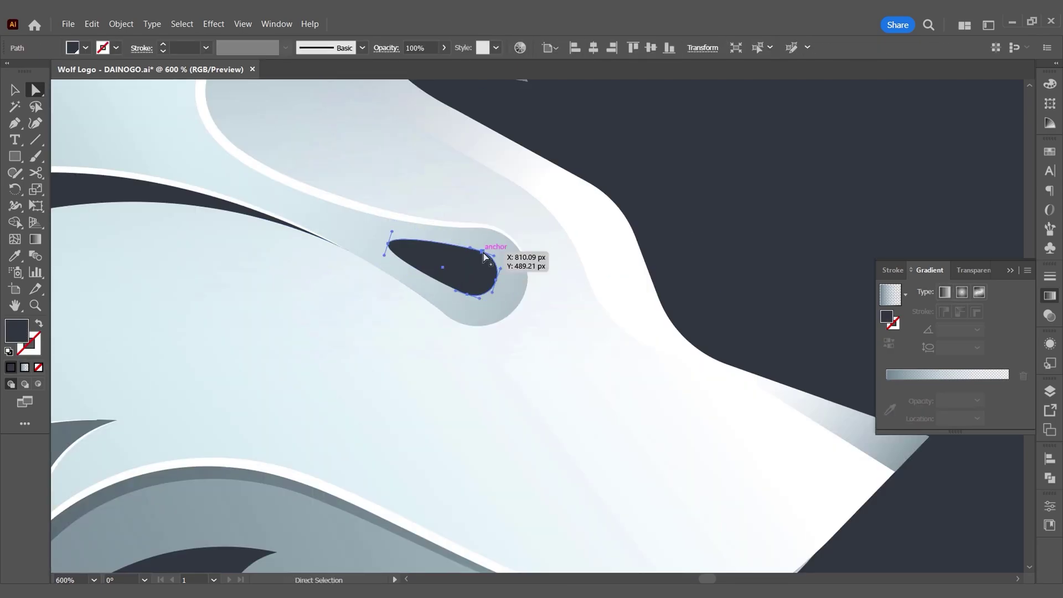
{"action": "key", "text": "shift+x"}
{"action": "left_click", "coordinate": [35, 348]}
{"action": "left_click", "coordinate": [14, 256]}
- Recolor the eye outline with the palest blue-grey swatch from the logo's color group
{"action": "scroll", "coordinate": [570, 337], "scroll_direction": "down", "scroll_amount": 3}
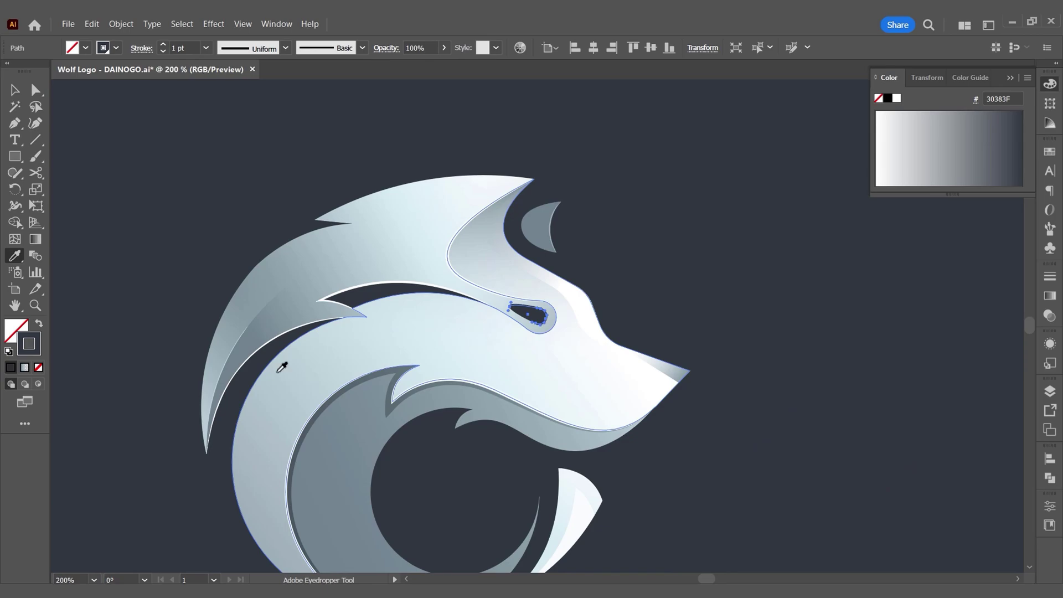
{"action": "scroll", "coordinate": [282, 368], "scroll_direction": "up", "scroll_amount": 1}
{"action": "left_click", "coordinate": [1049, 151]}
{"action": "left_click", "coordinate": [906, 244]}
{"action": "left_click", "coordinate": [897, 243]}
{"action": "left_click", "coordinate": [887, 243]}
{"action": "left_click", "coordinate": [897, 243]}
- Set the eye outline to 0.5 pt with the lens-shaped width profile tapered at both ends
{"action": "left_click", "coordinate": [206, 48]}
{"action": "left_click", "coordinate": [226, 78]}
{"action": "left_click", "coordinate": [285, 48]}
{"action": "left_click", "coordinate": [255, 87]}
{"action": "left_click", "coordinate": [14, 90]}
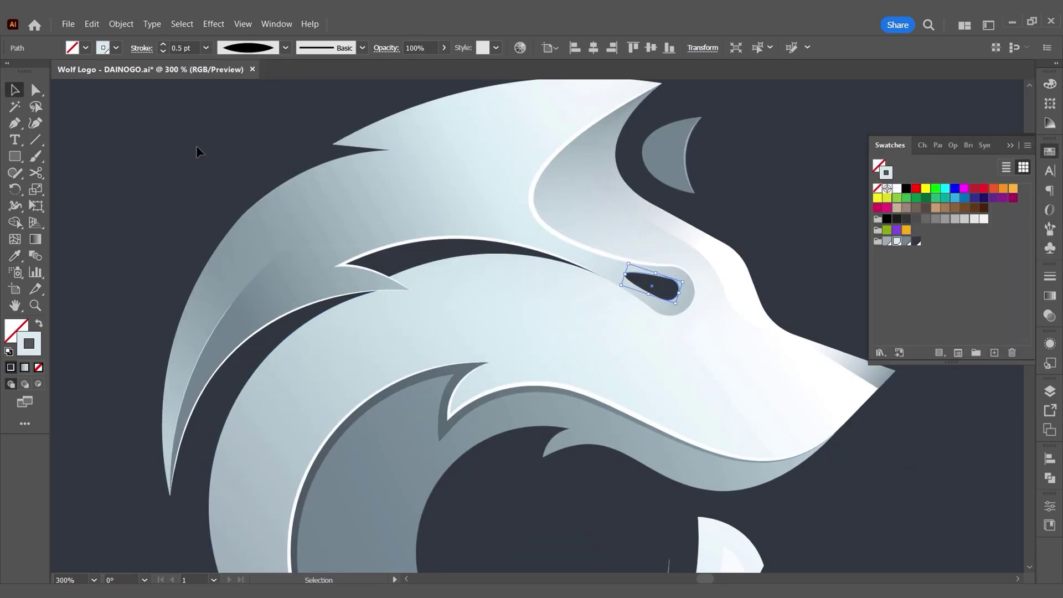
- Select all the wolf artwork and group it
{"action": "key", "text": "ctrl+minus"}
{"action": "key", "text": "ctrl+minus"}
{"action": "key", "text": "ctrl+a"}
{"action": "key", "text": "ctrl+g"}
{"action": "left_click", "coordinate": [741, 289]}
{"action": "scroll", "coordinate": [598, 260], "scroll_direction": "down", "scroll_amount": 1}
{"action": "left_click_drag", "start_coordinate": [803, 340], "coordinate": [650, 342]}
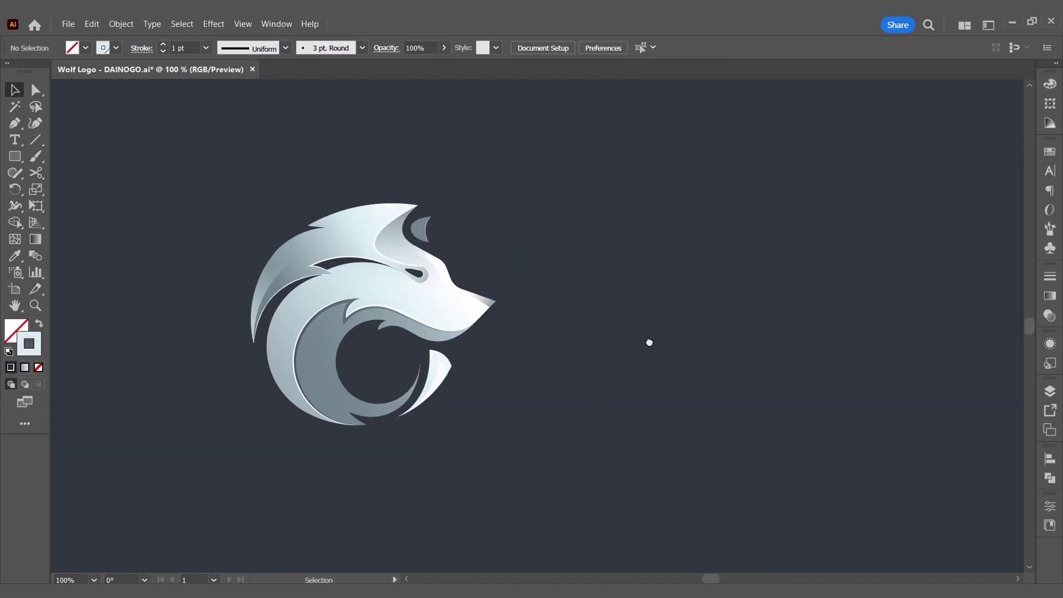
- Add the text WOLIZE beside the wolf logo and set its font to Aclonica Regular
{"action": "left_click", "coordinate": [12, 141]}
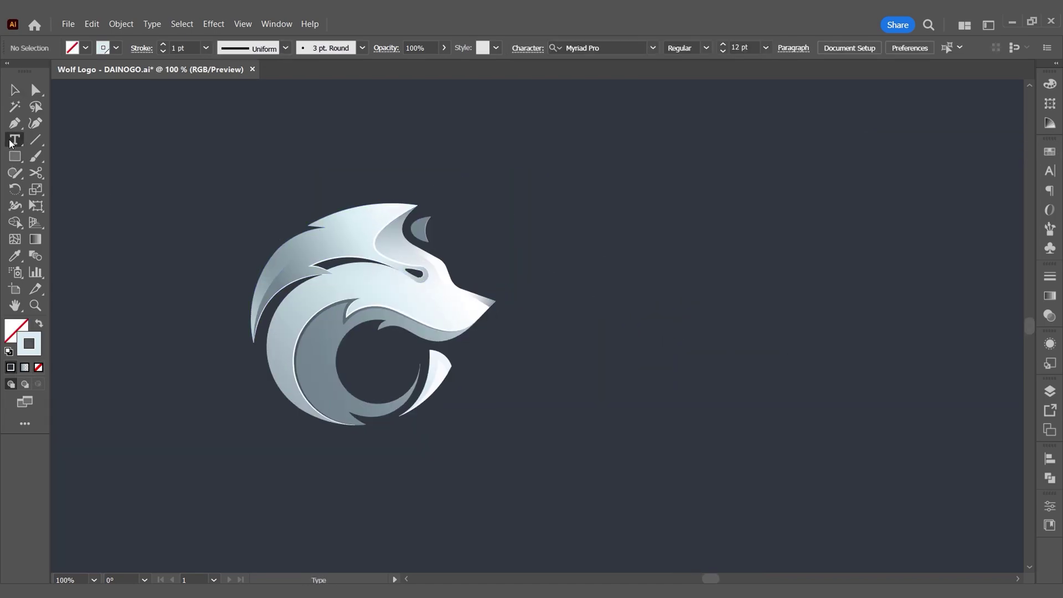
{"action": "left_click", "coordinate": [573, 329]}
{"action": "left_click_drag", "start_coordinate": [573, 329], "coordinate": [360, 327]}
{"action": "type", "text": "WOL"}
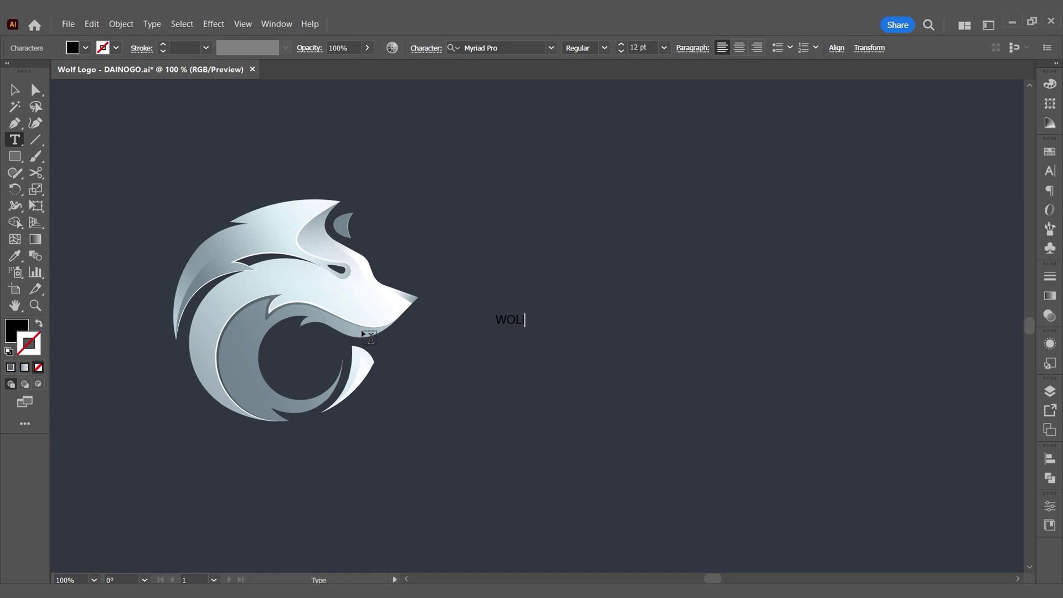
{"action": "key", "text": "ctrl+a"}
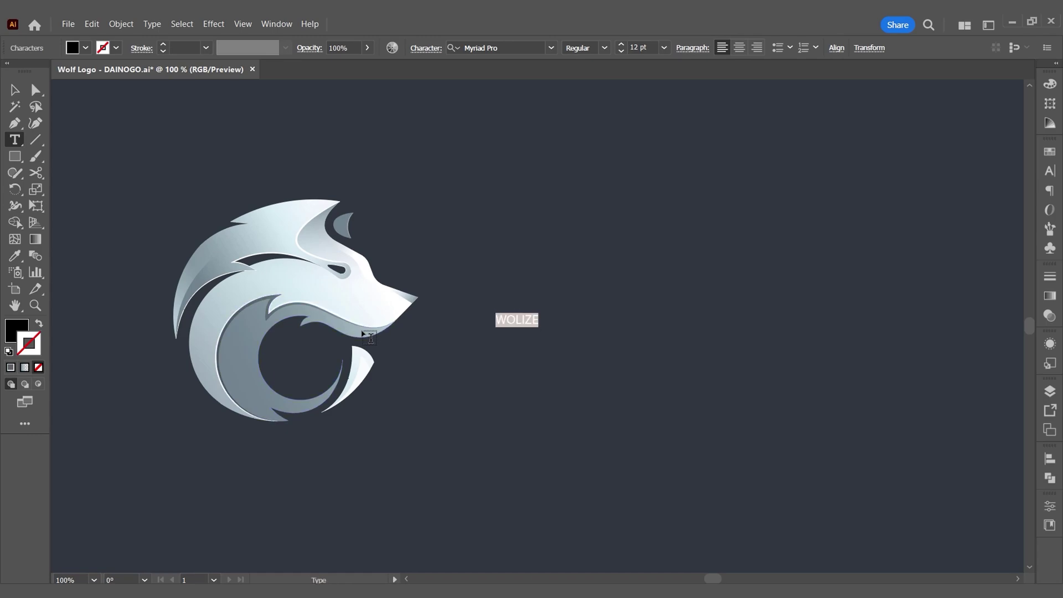
{"action": "left_click", "coordinate": [551, 48]}
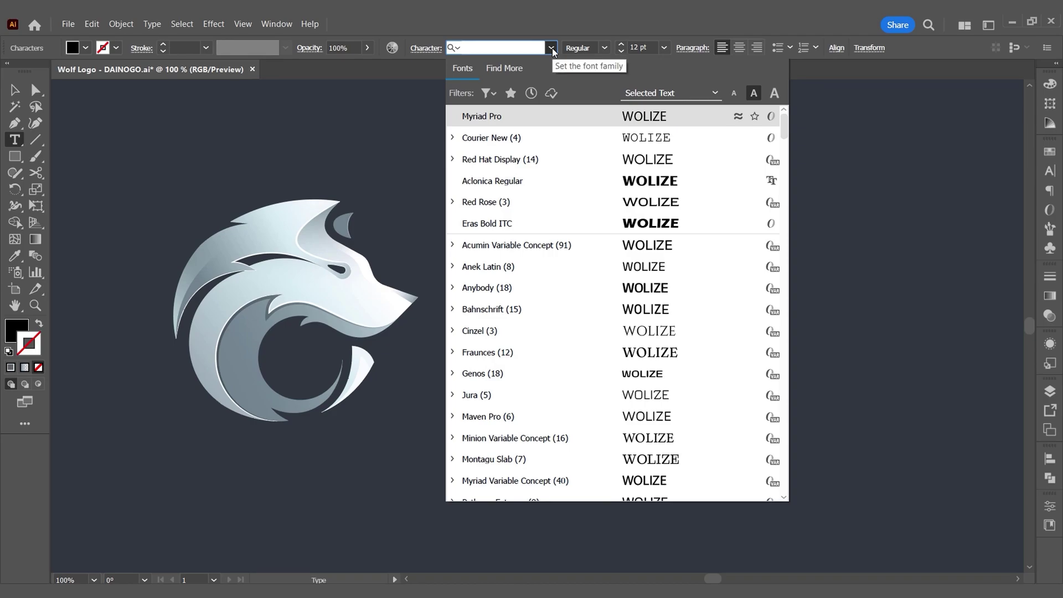
{"action": "left_click", "coordinate": [544, 181]}
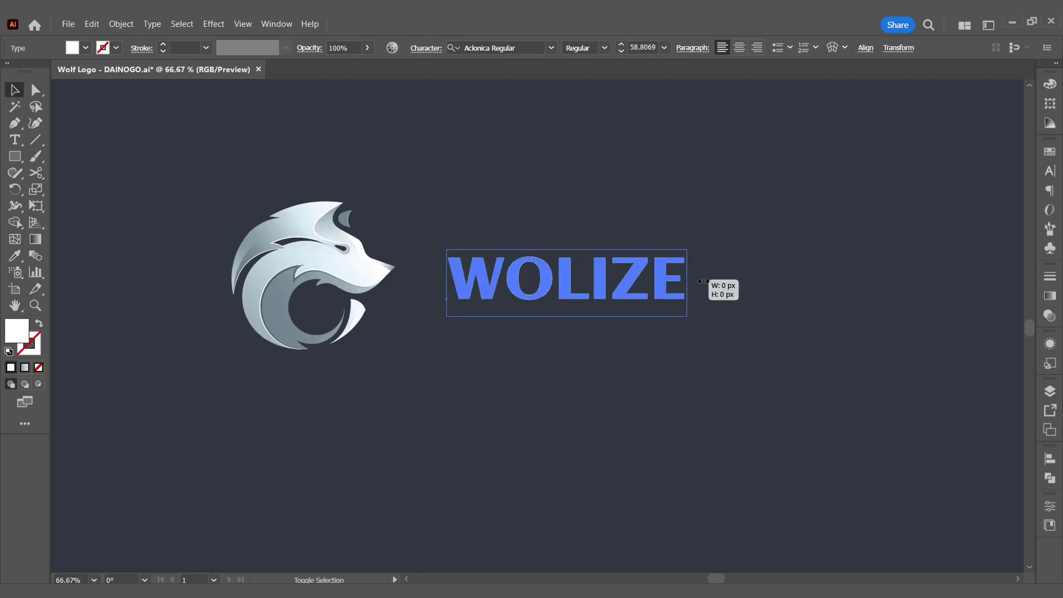
- Enlarge the WOLIZE text to about 100 pt and set its tracking to 50
{"action": "left_click_drag", "start_coordinate": [689, 283], "coordinate": [745, 284]}
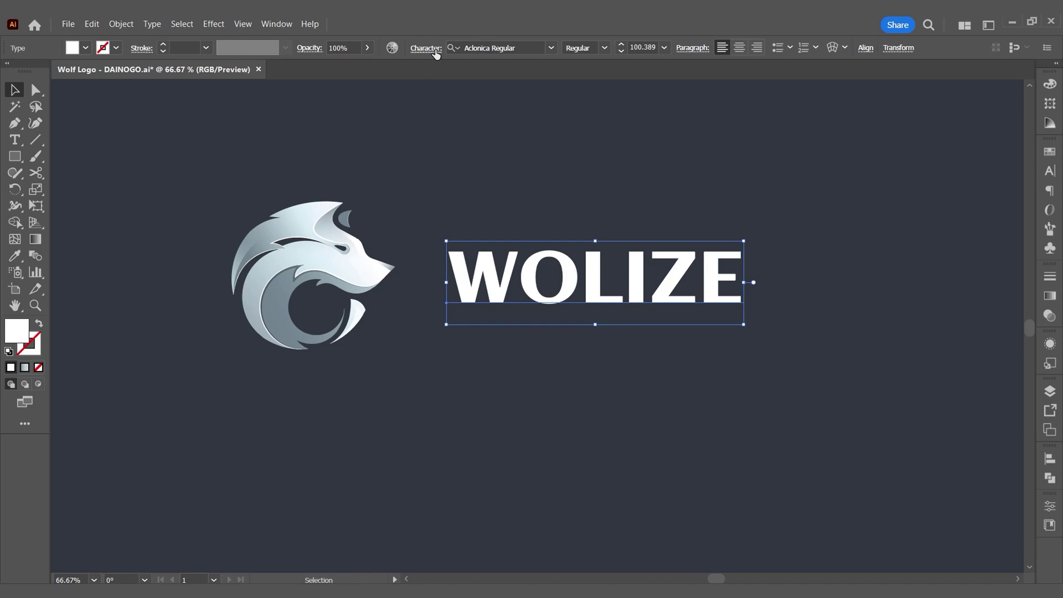
{"action": "key", "text": "ctrl+t"}
{"action": "left_click", "coordinate": [432, 131]}
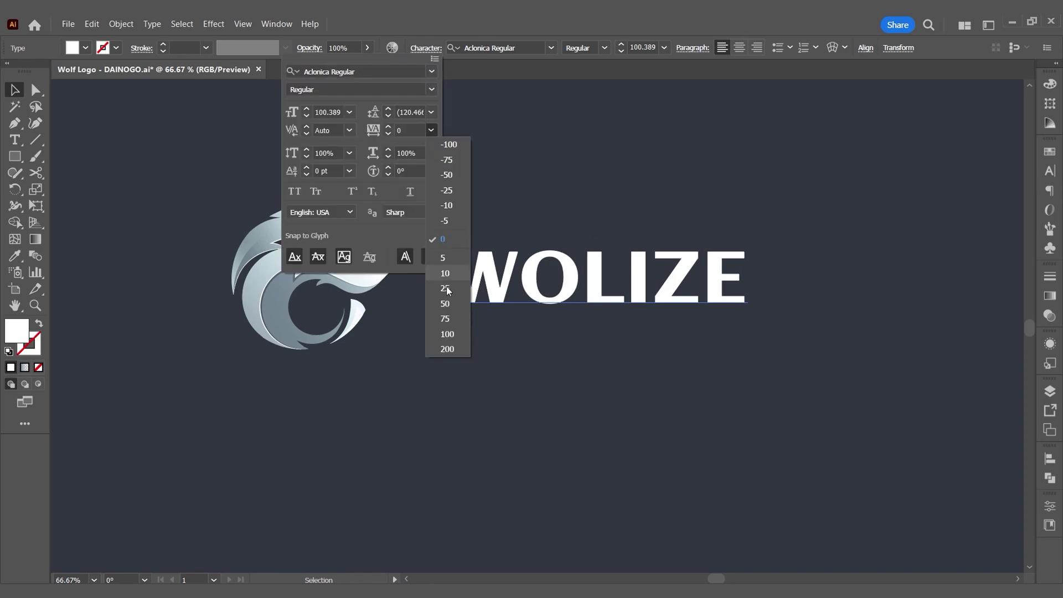
{"action": "left_click", "coordinate": [445, 303]}
{"action": "left_click", "coordinate": [598, 293]}
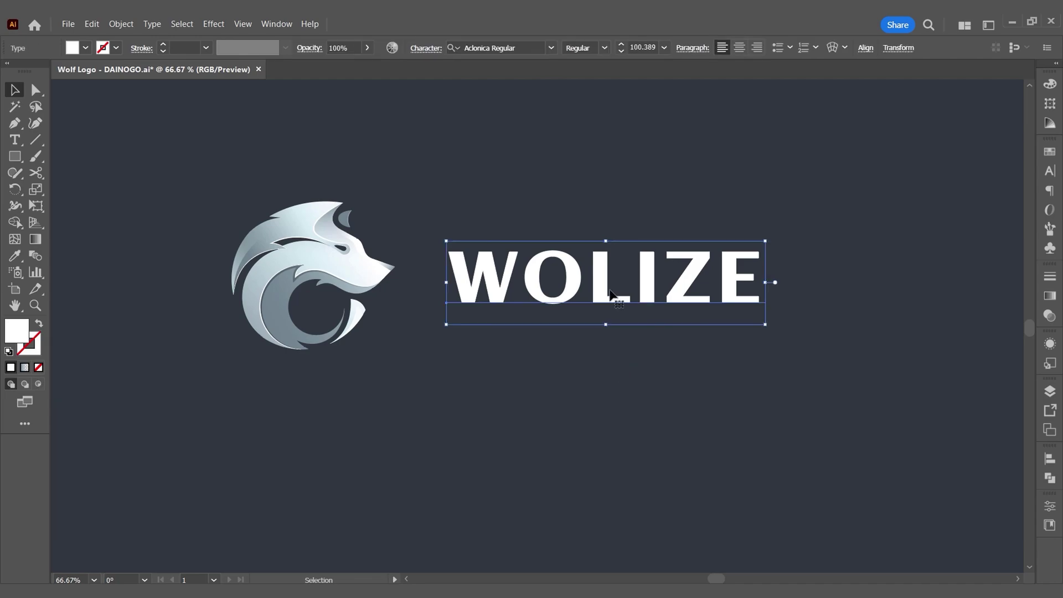
- Increase the WOLIZE text's tracking to 100 and move it slightly upward beside the wolf
{"action": "left_click", "coordinate": [428, 49]}
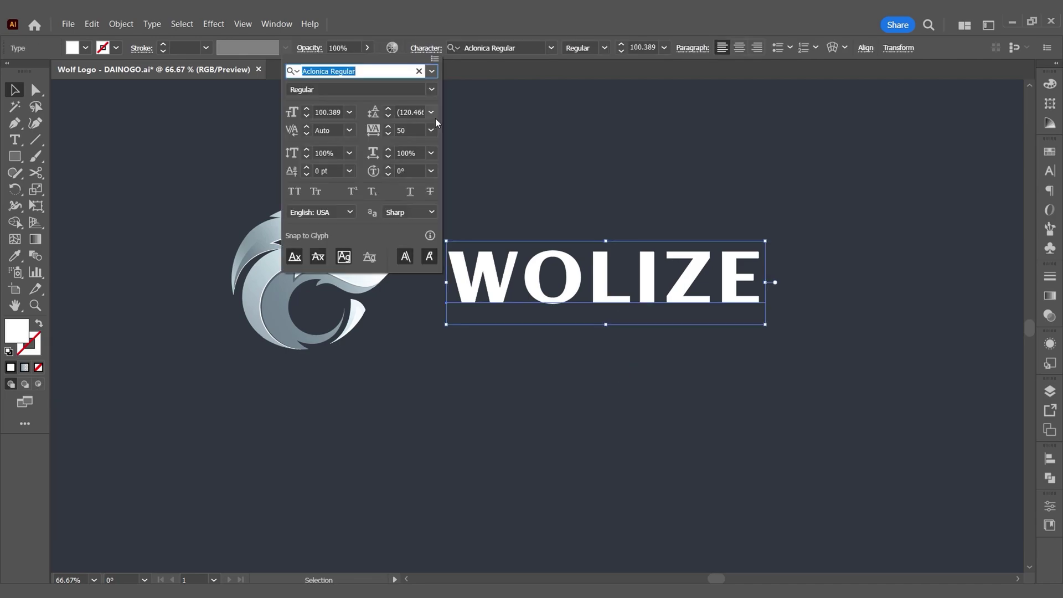
{"action": "left_click", "coordinate": [433, 130]}
{"action": "left_click", "coordinate": [436, 334]}
{"action": "left_click", "coordinate": [593, 264]}
{"action": "left_click_drag", "start_coordinate": [620, 273], "coordinate": [616, 264]}
- Duplicate the WOLIZE text directly below the original and replace the copy's wording with DAINOGO
{"action": "left_click_drag", "start_coordinate": [782, 277], "coordinate": [686, 336]}
{"action": "double_click", "coordinate": [686, 335]}
{"action": "key", "text": "ctrl+a"}
{"action": "type", "text": "DAINOGO"}
{"action": "key", "text": "ctrl+a"}
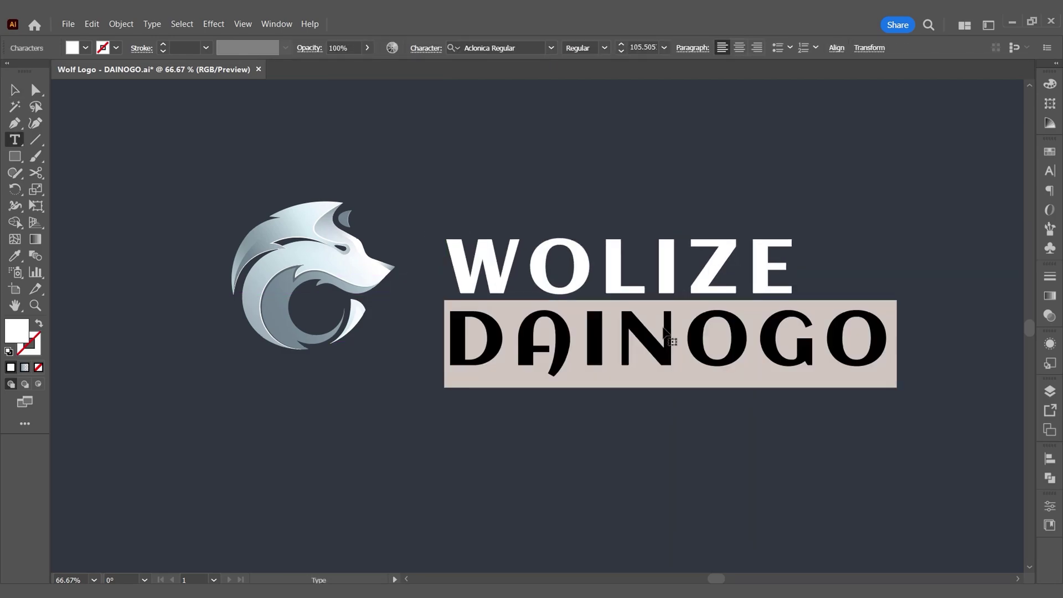
- Set the DAINOGO text to the Red Hat Display font at 60 pt
{"action": "left_click", "coordinate": [429, 48]}
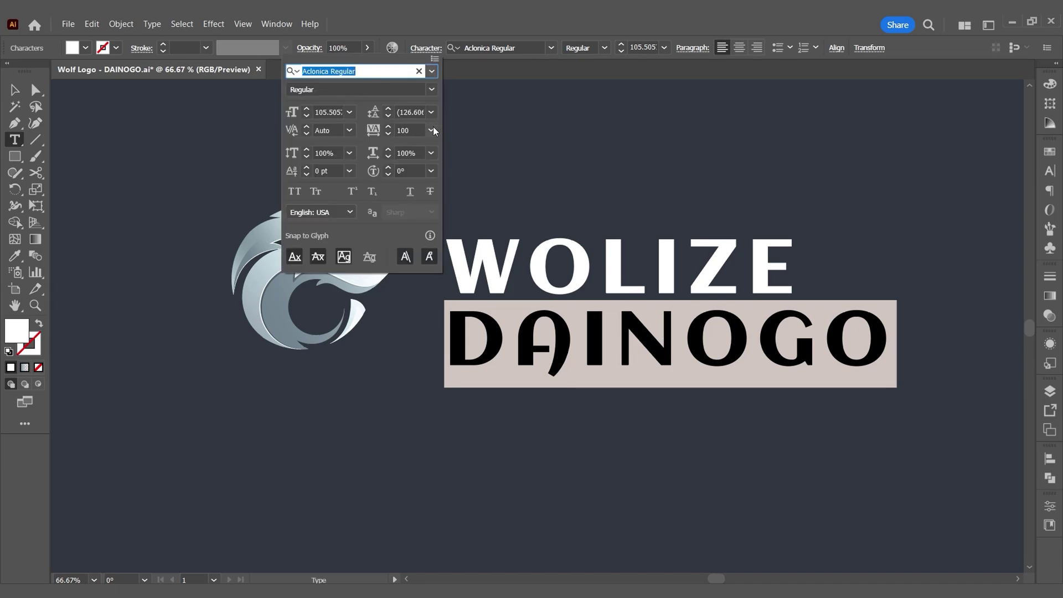
{"action": "left_click", "coordinate": [550, 48]}
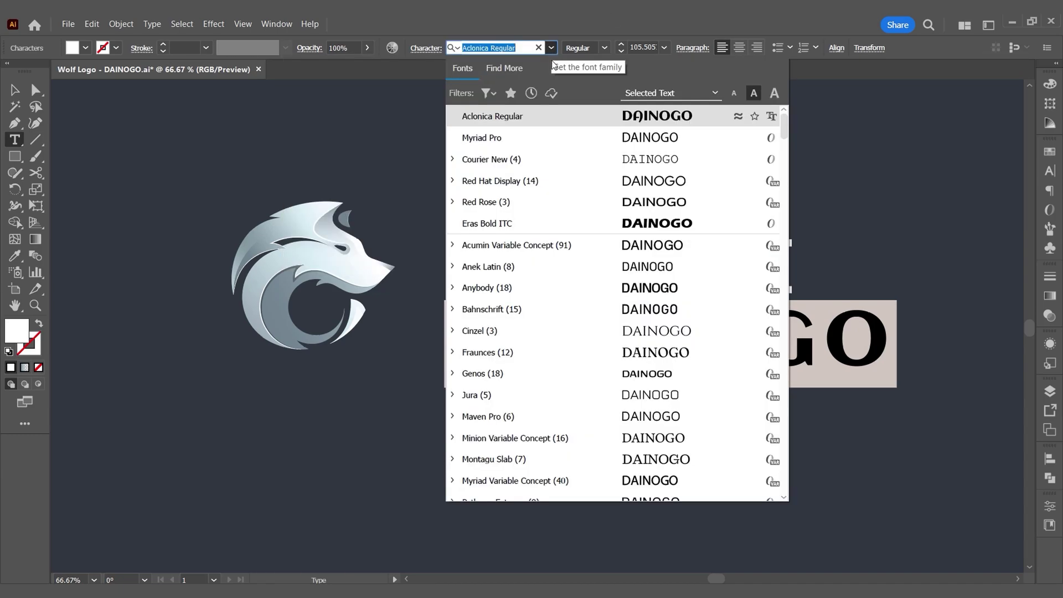
{"action": "left_click", "coordinate": [510, 178]}
{"action": "left_click", "coordinate": [684, 48]}
{"action": "type", "text": "60"}
{"action": "key", "text": "Return"}
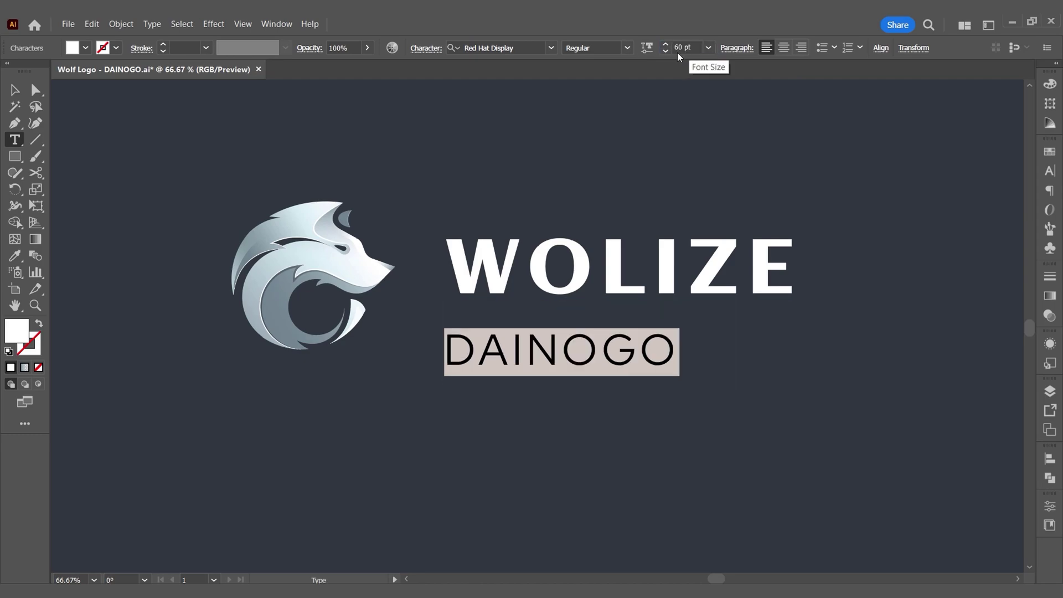
- Set the DAINOGO text's tracking to 400
{"action": "left_click", "coordinate": [429, 48]}
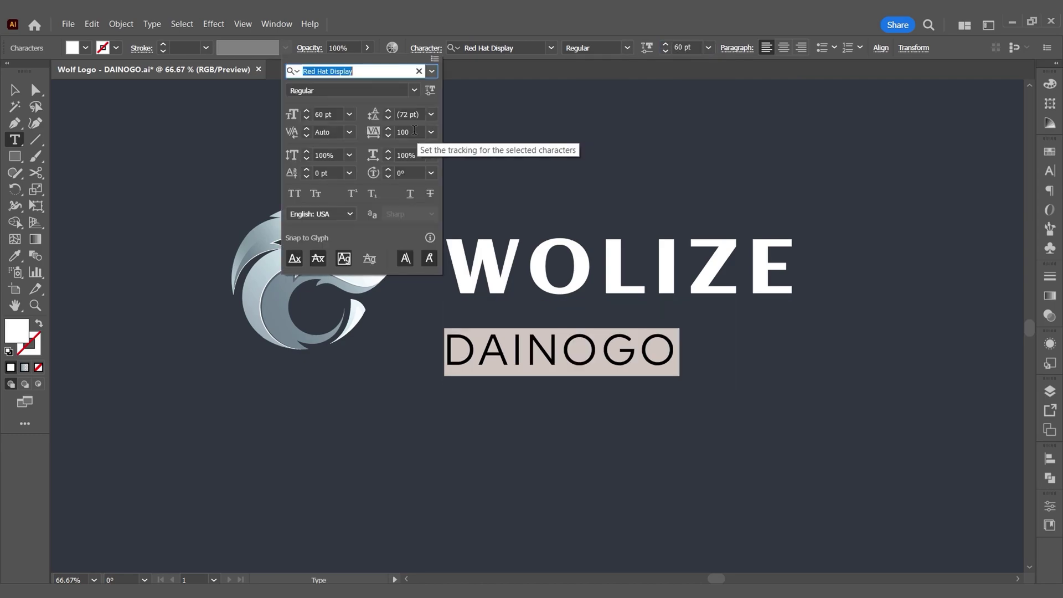
{"action": "left_click", "coordinate": [396, 127]}
{"action": "type", "text": "400"}
{"action": "key", "text": "Return"}
{"action": "key", "text": "Escape"}
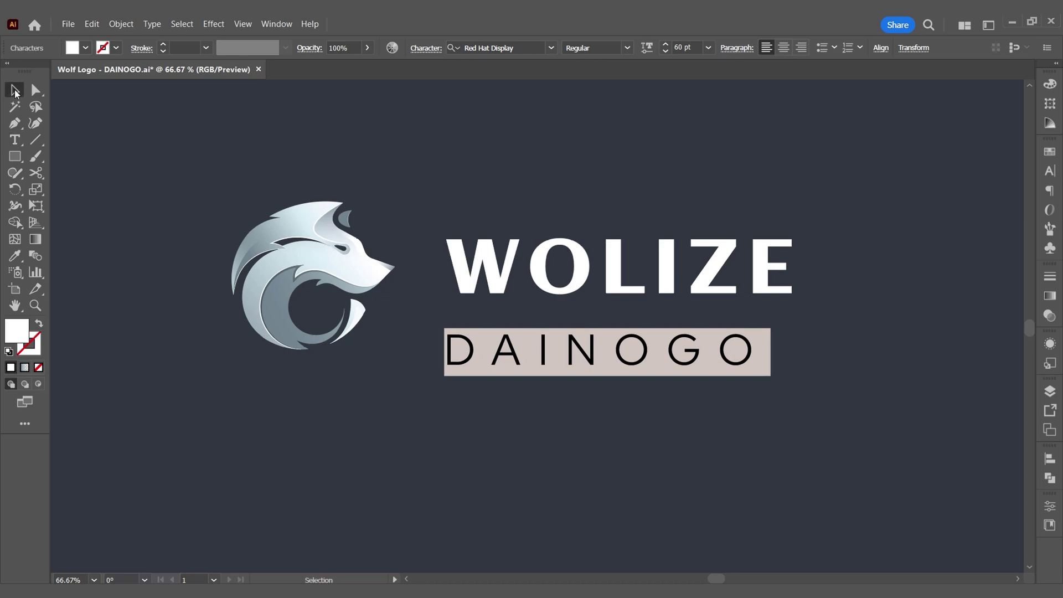
- Scale the DAINOGO text down to about 37.4 pt beneath WOLIZE and set its tracking to 600
{"action": "left_click_drag", "start_coordinate": [764, 345], "coordinate": [696, 328]}
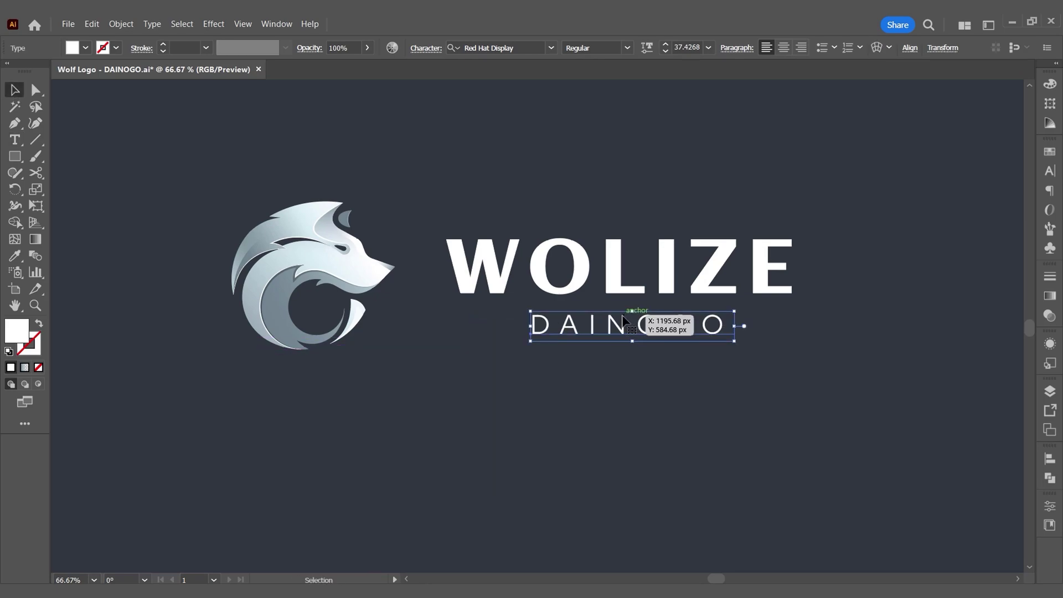
{"action": "left_click_drag", "start_coordinate": [621, 315], "coordinate": [622, 315]}
{"action": "left_click", "coordinate": [430, 51]}
{"action": "left_click_drag", "start_coordinate": [401, 132], "coordinate": [397, 131]}
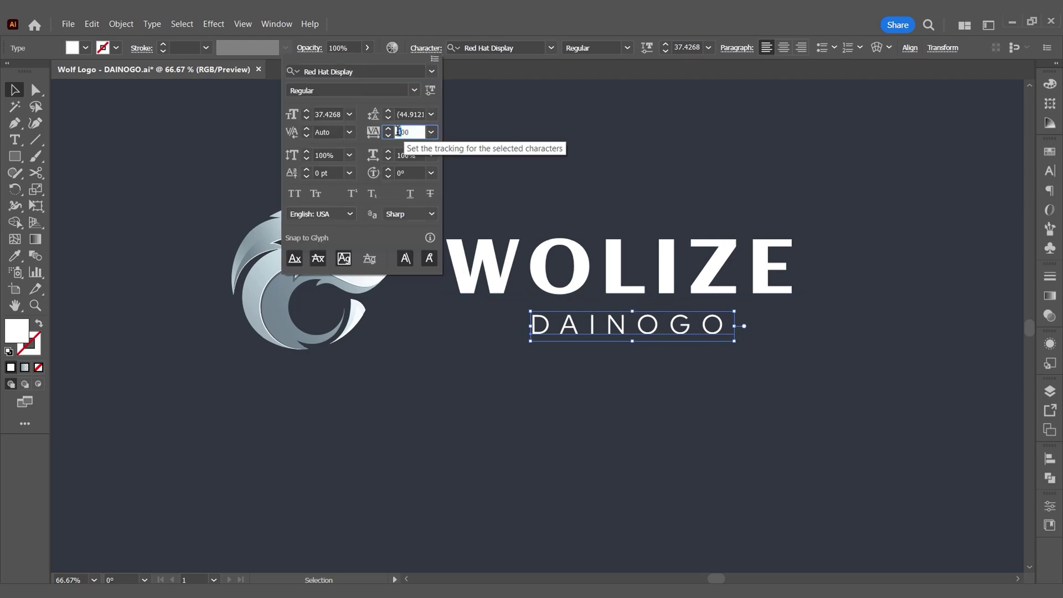
{"action": "type", "text": "6"}
{"action": "key", "text": "Return"}
{"action": "left_click_drag", "start_coordinate": [720, 341], "coordinate": [705, 337]}
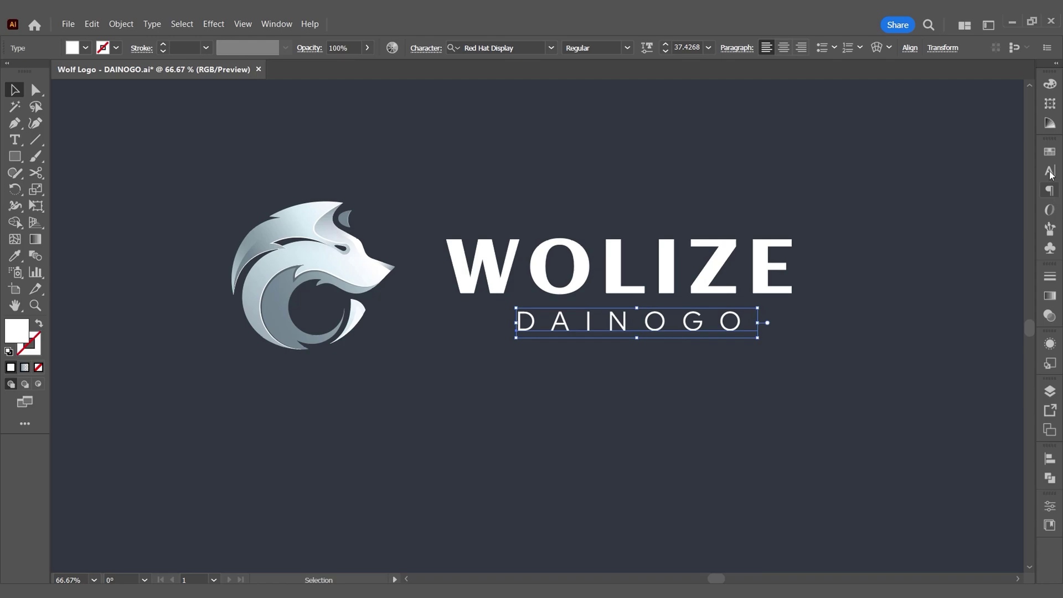
- Fill the DAINOGO text with the slate-grey swatch from the logo colours and nudge it closer under WOLIZE
{"action": "left_click", "coordinate": [1049, 151]}
{"action": "left_click", "coordinate": [905, 242]}
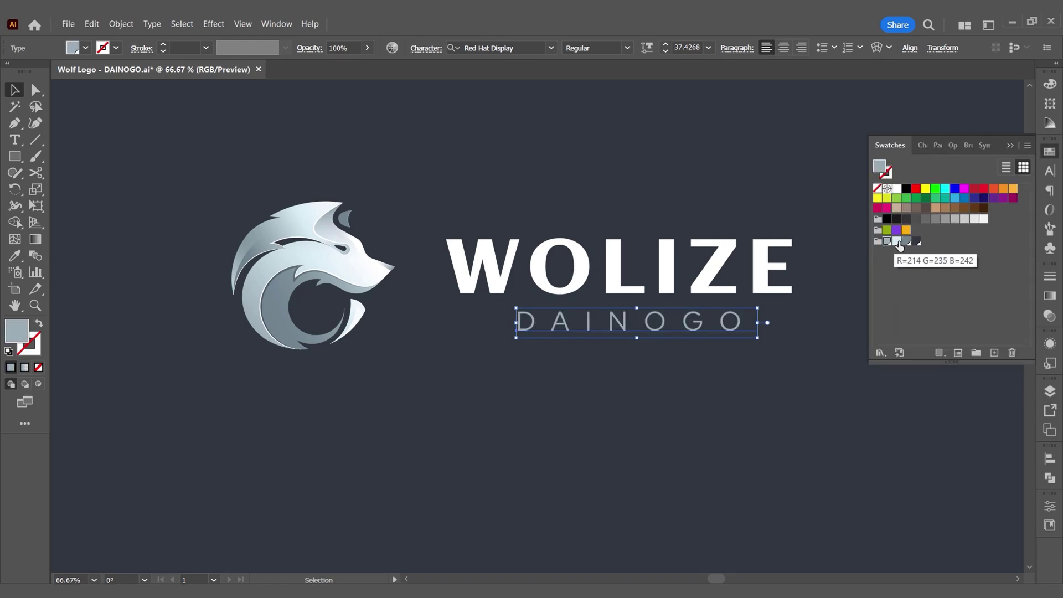
{"action": "left_click_drag", "start_coordinate": [673, 321], "coordinate": [664, 319]}
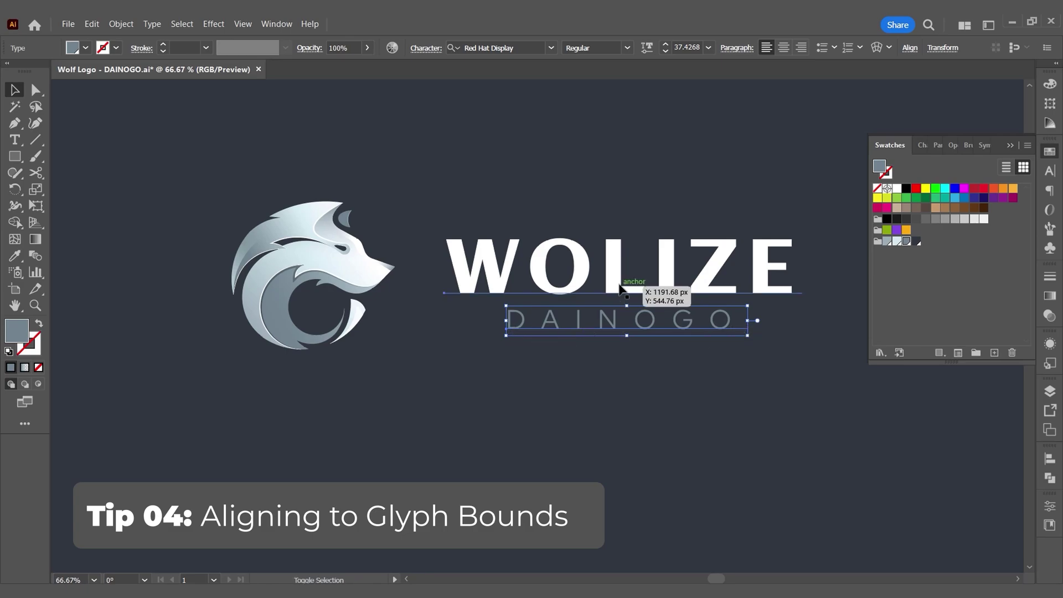
- Align the WOLIZE and DAINOGO texts to each other by their horizontal centres
{"action": "left_click", "coordinate": [637, 279], "text": "shift"}
{"action": "left_click", "coordinate": [835, 49]}
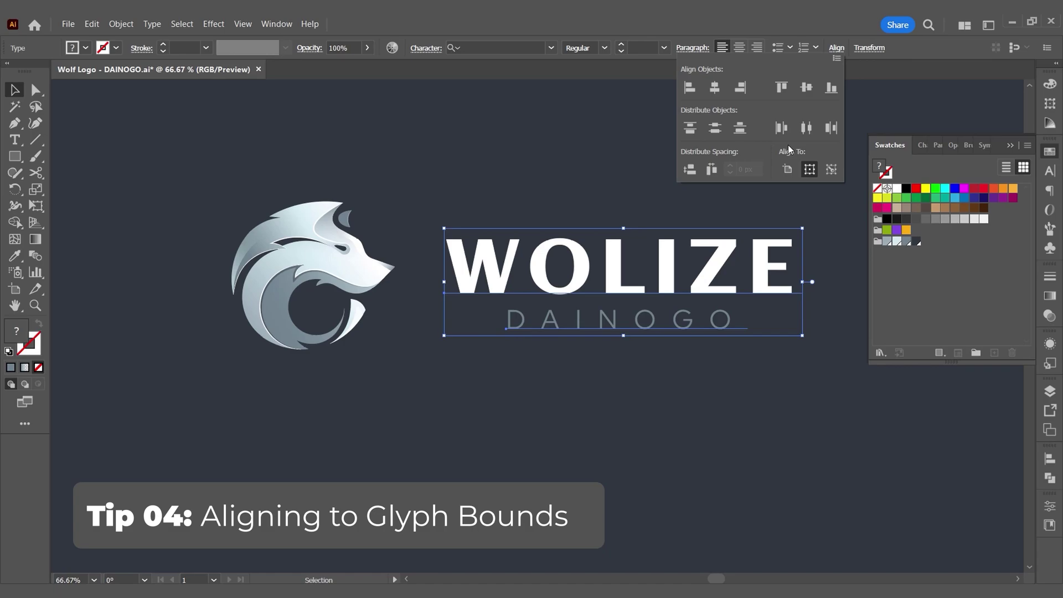
{"action": "left_click", "coordinate": [715, 88]}
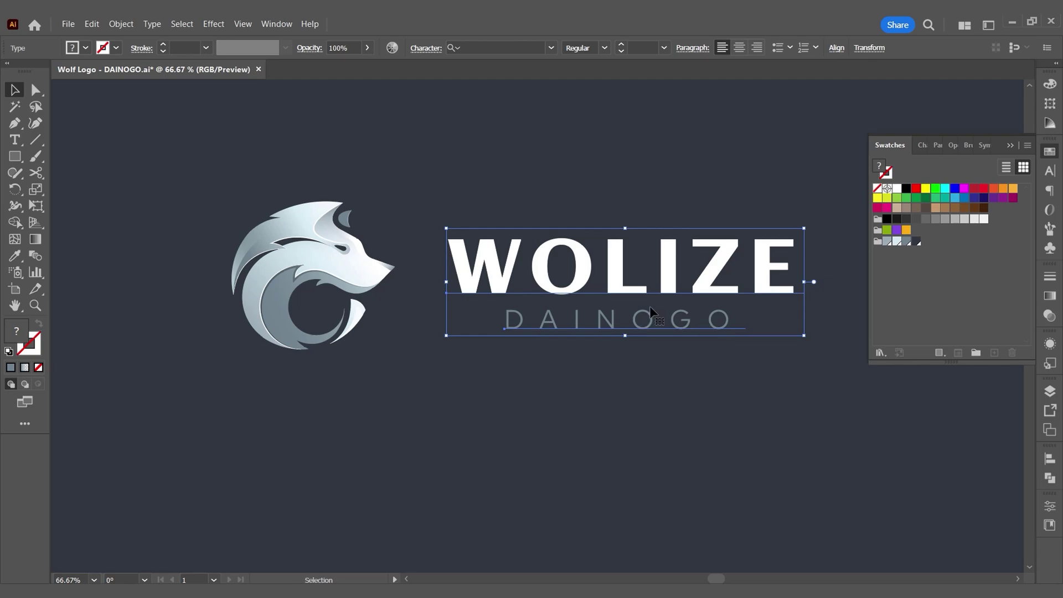
{"action": "left_click", "coordinate": [831, 50]}
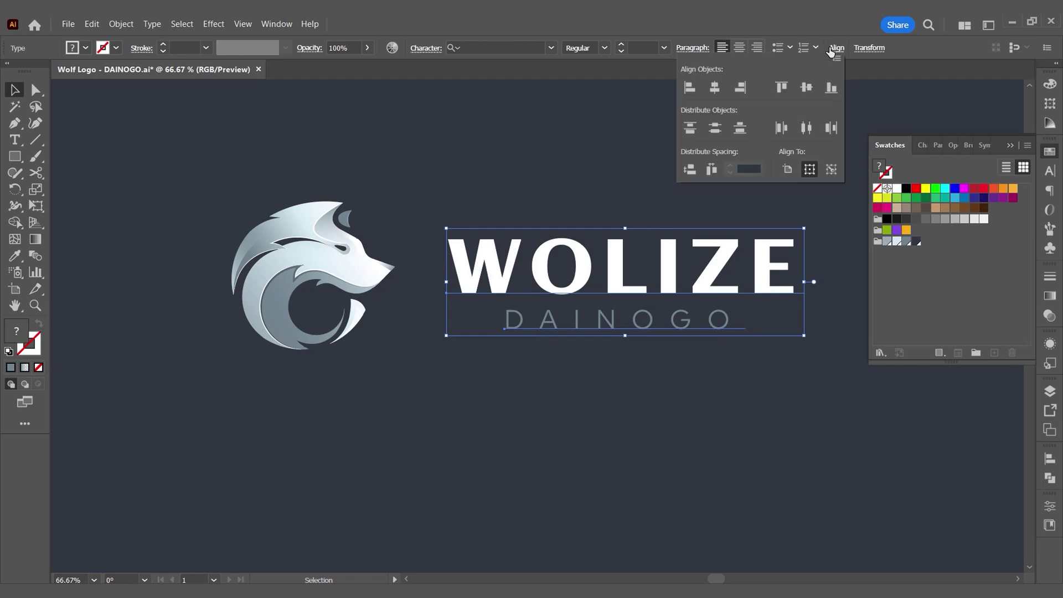
{"action": "left_click", "coordinate": [1018, 139]}
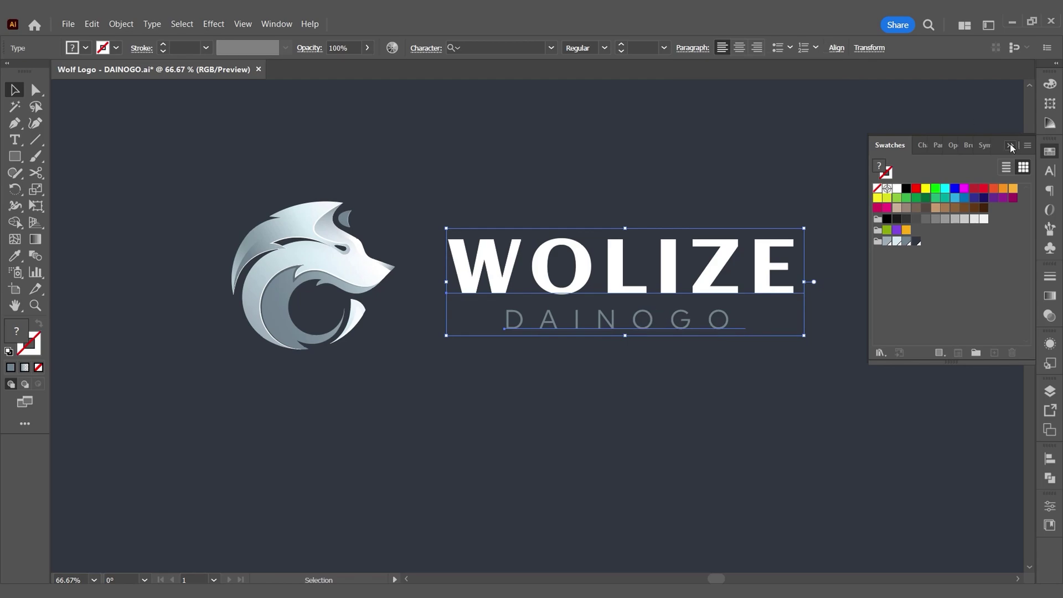
- Enable Align to Glyph Bounds for Point Text and re-centre WOLIZE and DAINOGO horizontally
{"action": "left_click", "coordinate": [835, 48]}
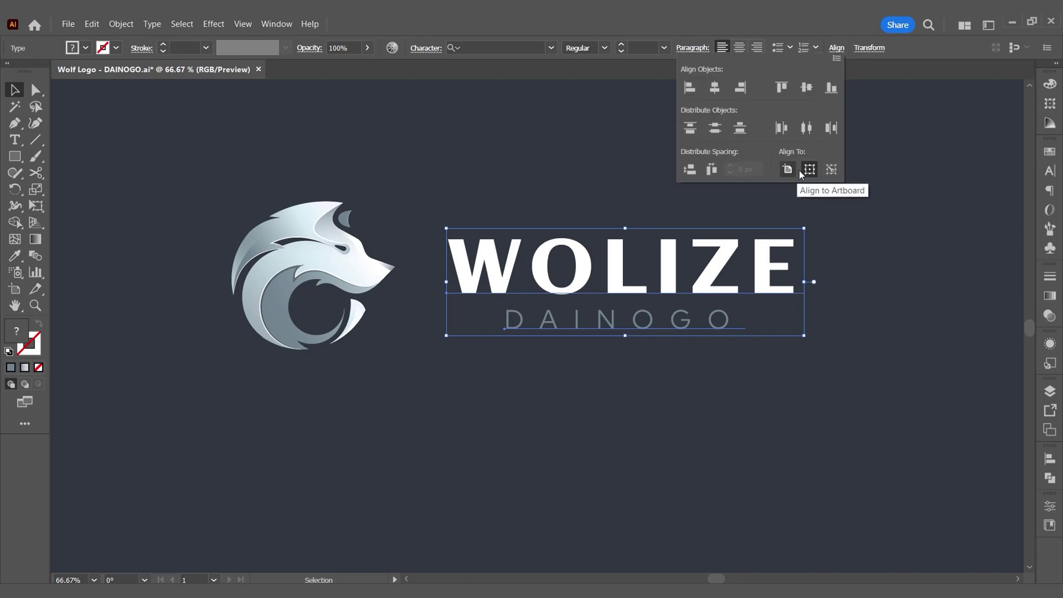
{"action": "left_click", "coordinate": [838, 58]}
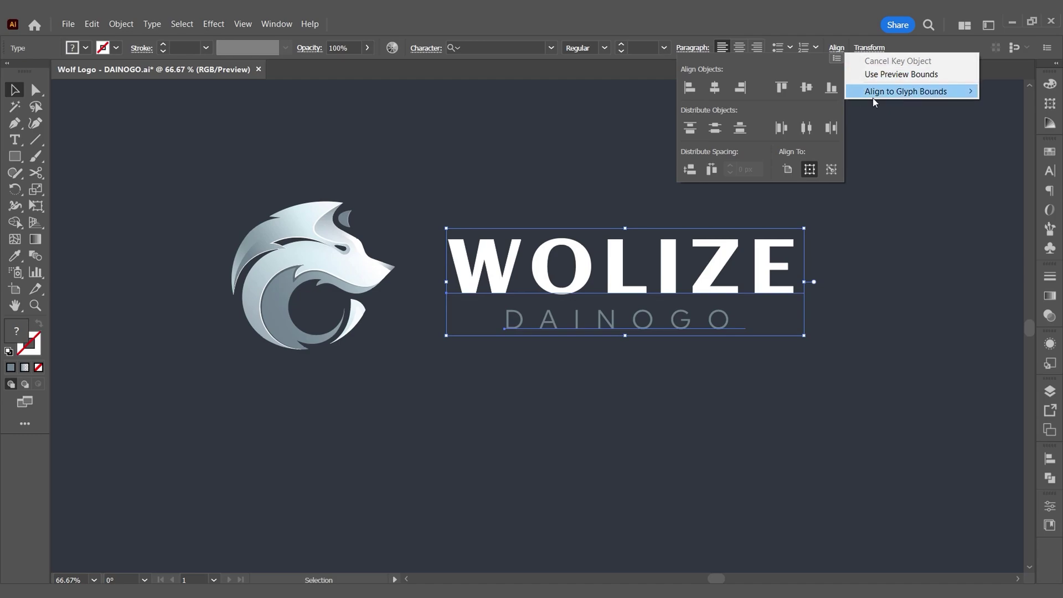
{"action": "mouse_move", "coordinate": [862, 94]}
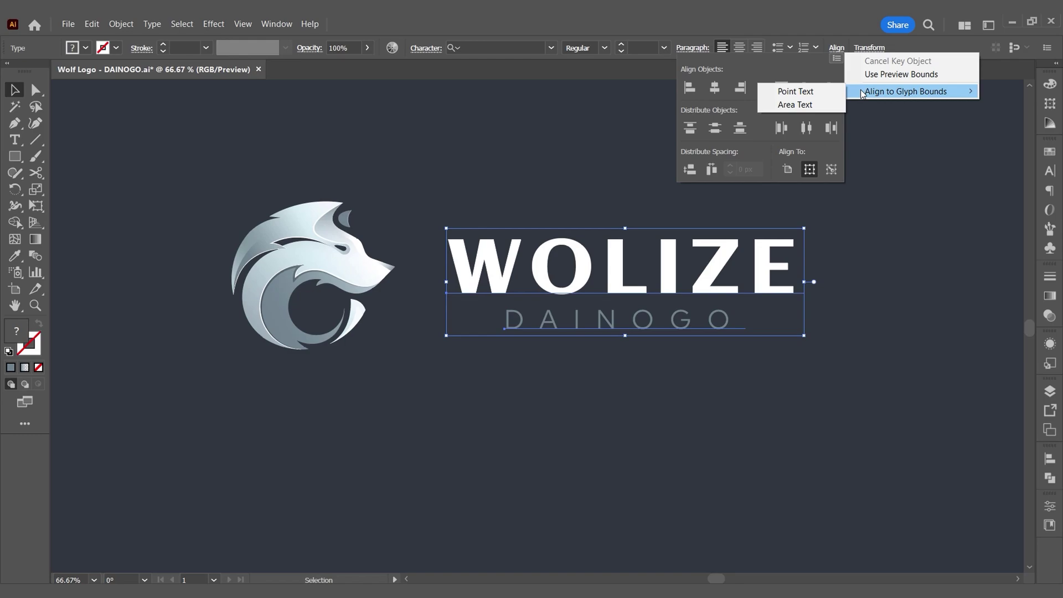
{"action": "left_click", "coordinate": [792, 92]}
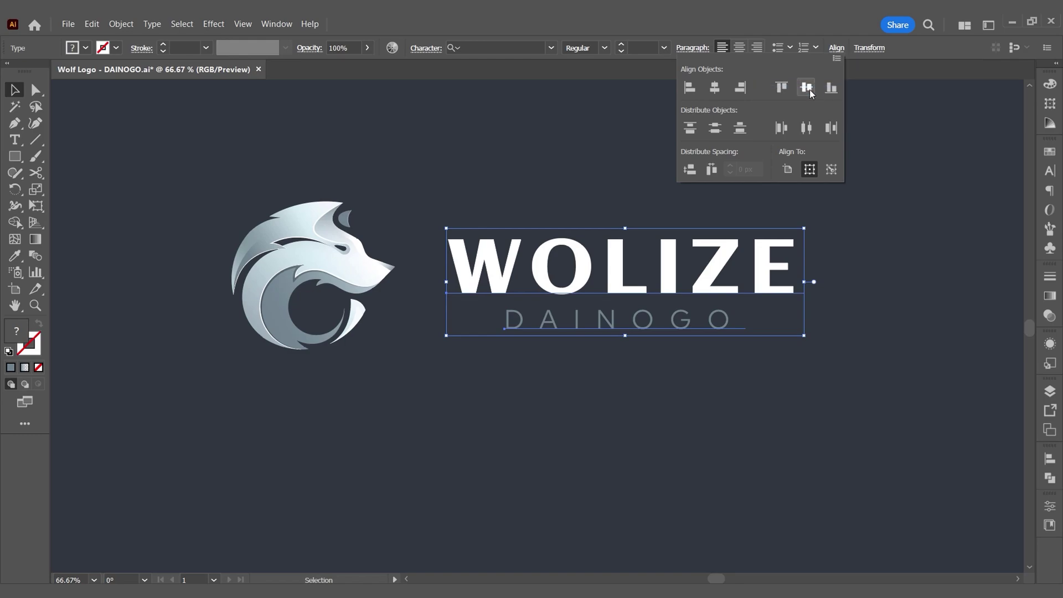
{"action": "left_click", "coordinate": [719, 84]}
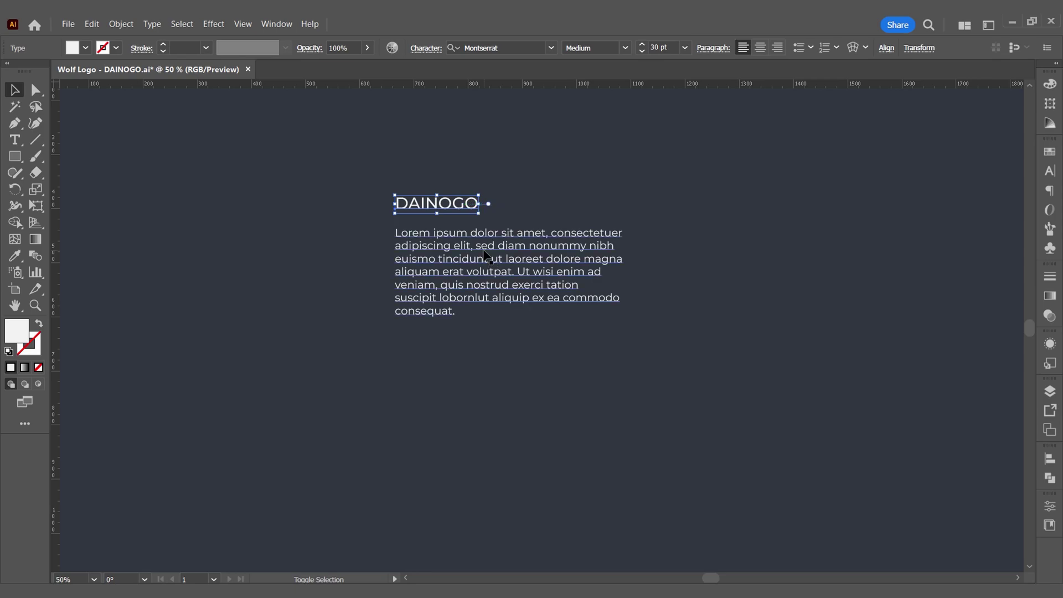
- Align the small DAINOGO heading and the Lorem ipsum area text by their horizontal centres
{"action": "left_click", "coordinate": [485, 256]}
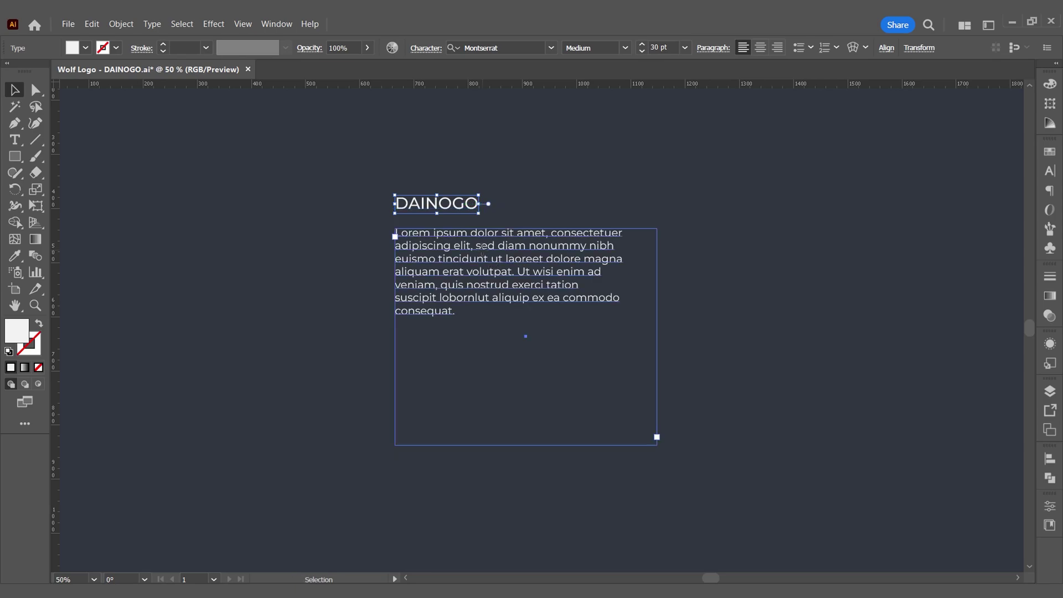
{"action": "left_click", "coordinate": [460, 206], "text": "shift"}
{"action": "left_click", "coordinate": [922, 48]}
{"action": "left_click", "coordinate": [801, 91]}
{"action": "left_click", "coordinate": [640, 147]}
- Enable Align to Glyph Bounds for Area Text and re-centre the small heading and Lorem ipsum paragraph horizontally
{"action": "left_click", "coordinate": [498, 296]}
{"action": "left_click", "coordinate": [497, 212], "text": "shift"}
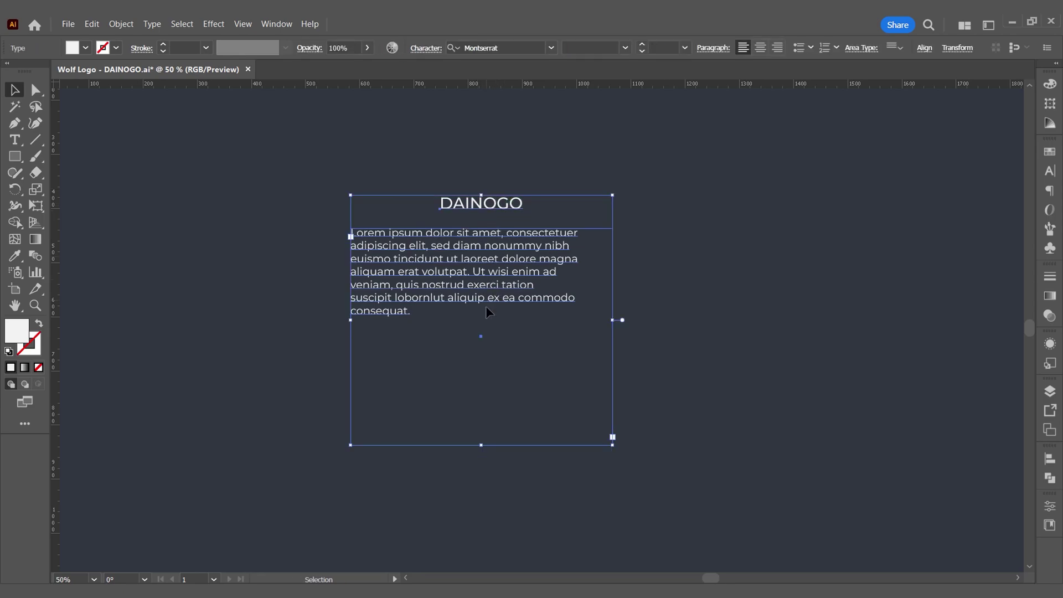
{"action": "left_click", "coordinate": [924, 48]}
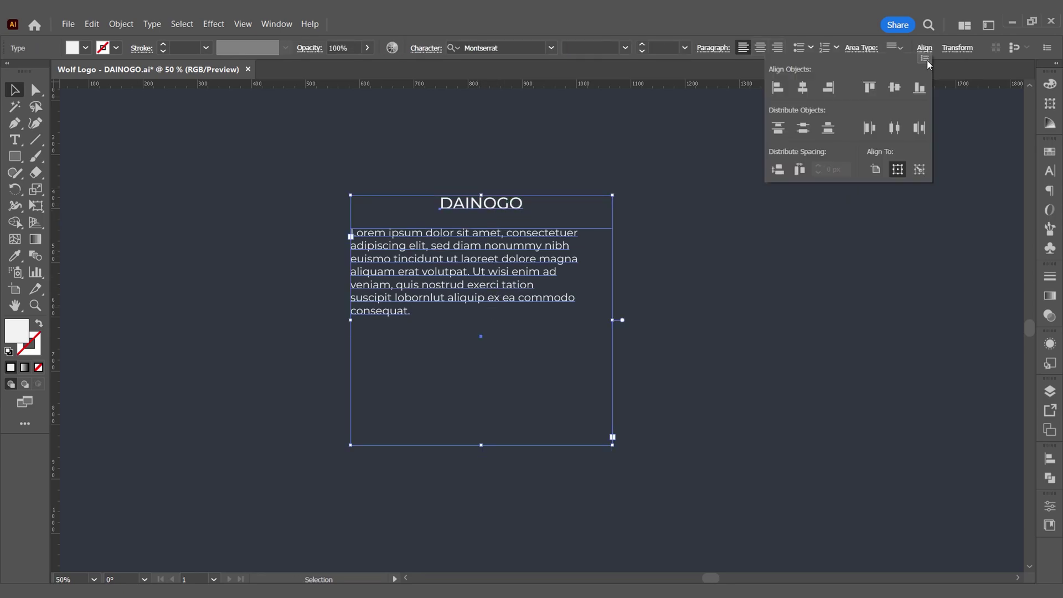
{"action": "left_click", "coordinate": [926, 59]}
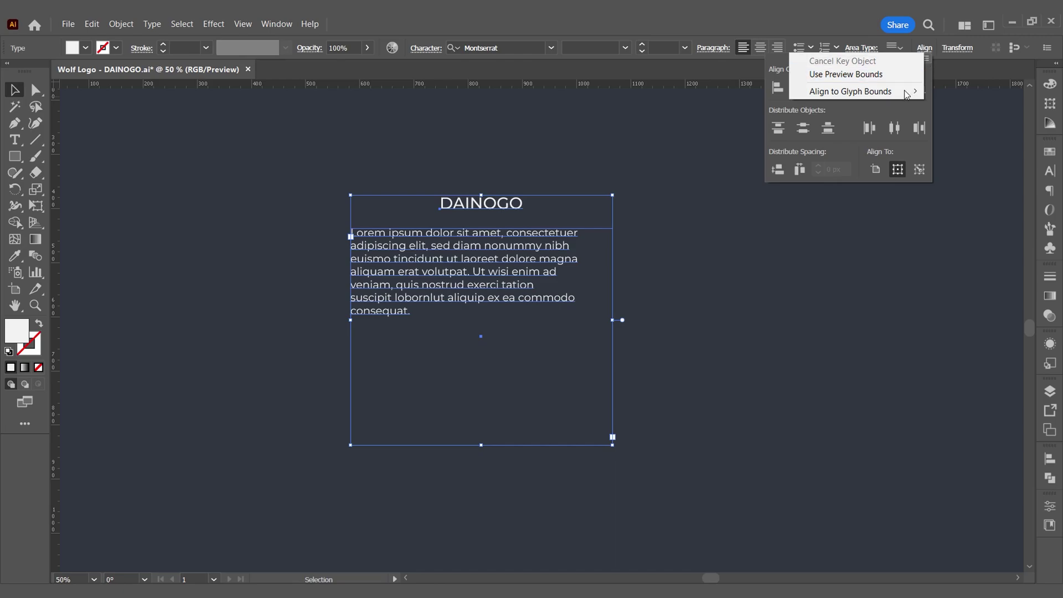
{"action": "mouse_move", "coordinate": [911, 92]}
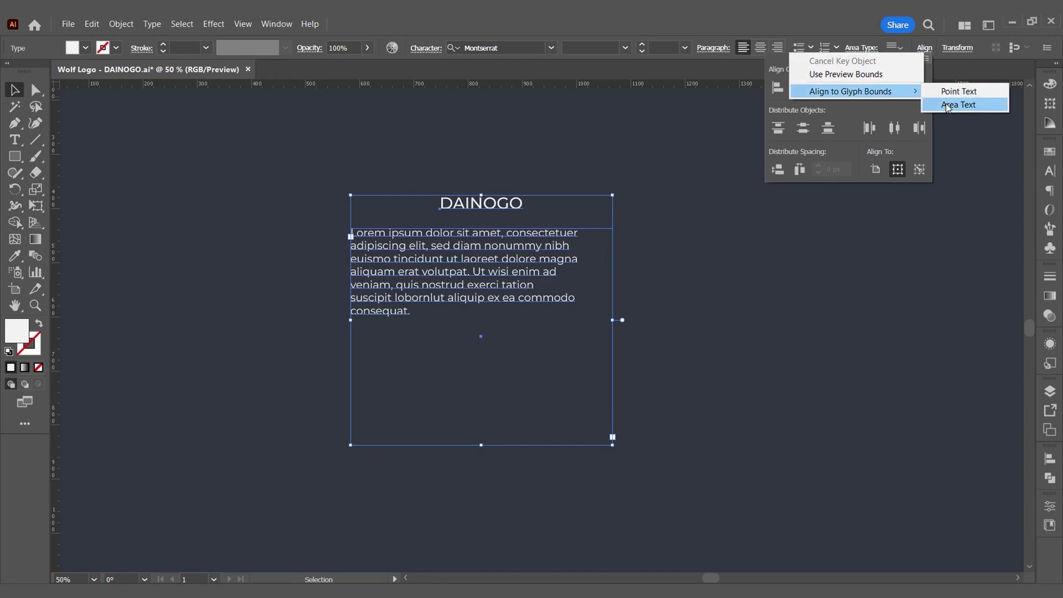
{"action": "left_click", "coordinate": [948, 105]}
{"action": "left_click", "coordinate": [803, 87]}
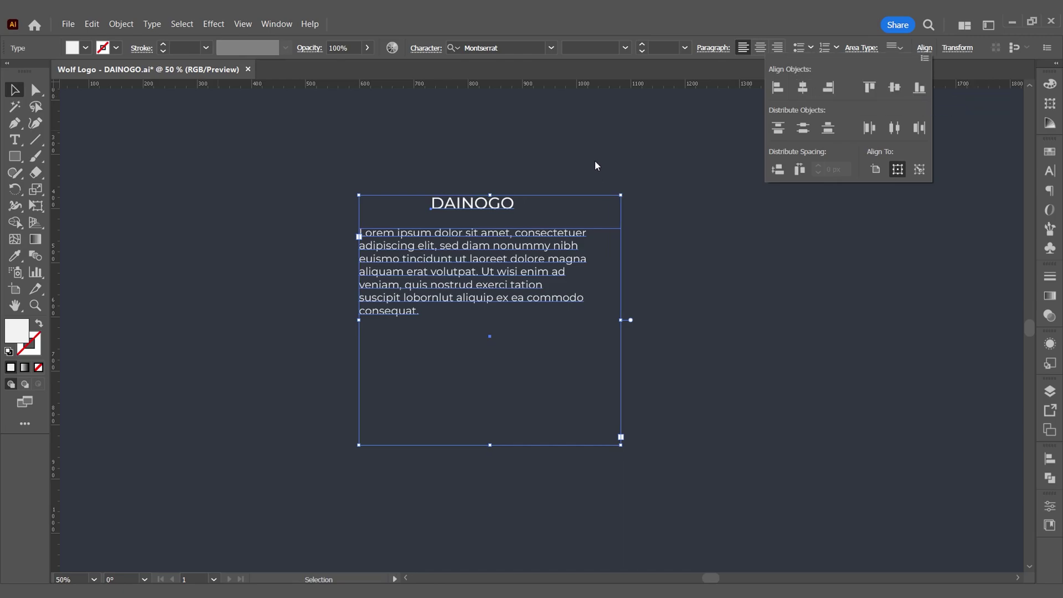
{"action": "left_click", "coordinate": [636, 165]}
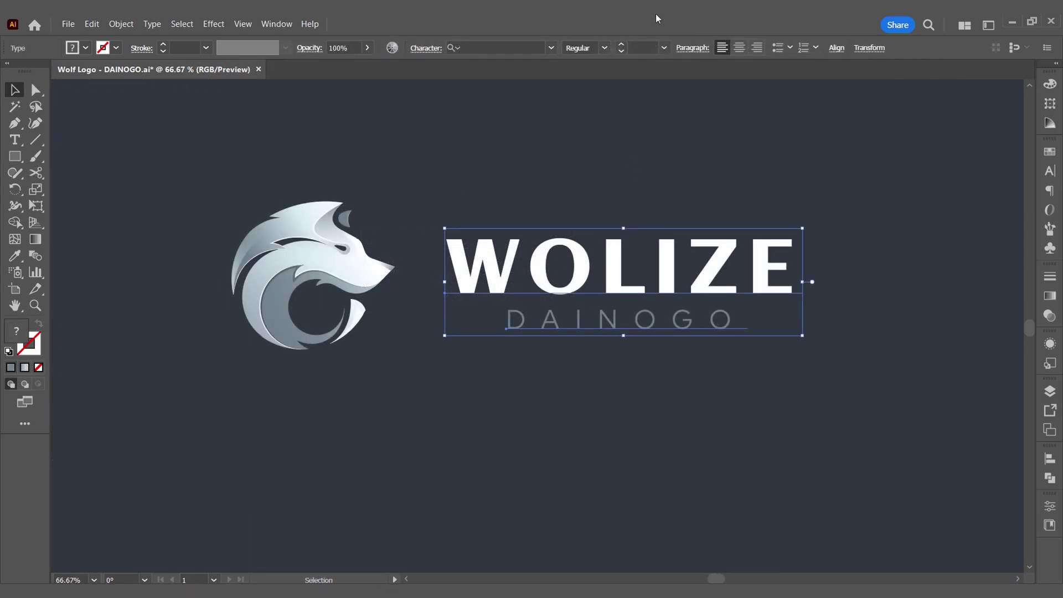
- Scale WOLIZE and DAINOGO down together, bringing DAINOGO to about 32.6 pt, and position them closer to the wolf
{"action": "left_click", "coordinate": [644, 141]}
{"action": "left_click", "coordinate": [647, 310]}
{"action": "scroll", "coordinate": [651, 275], "scroll_direction": "down", "scroll_amount": 1}
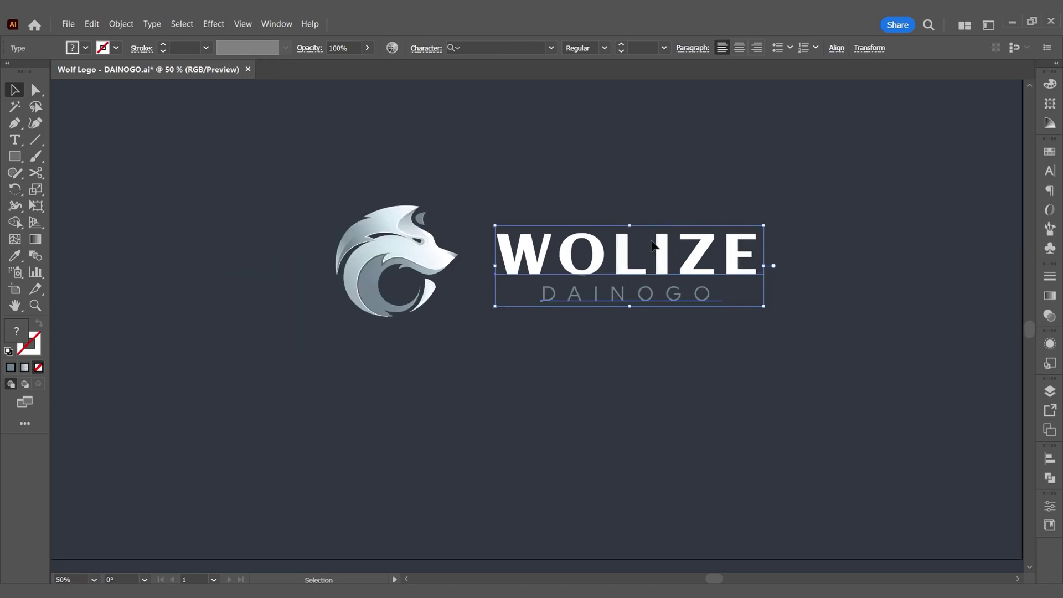
{"action": "left_click_drag", "start_coordinate": [764, 281], "coordinate": [731, 266]}
{"action": "left_click", "coordinate": [553, 198]}
{"action": "left_click_drag", "start_coordinate": [580, 266], "coordinate": [567, 266]}
- Set the DAINOGO text's font style to SemiBold
{"action": "left_click", "coordinate": [629, 49]}
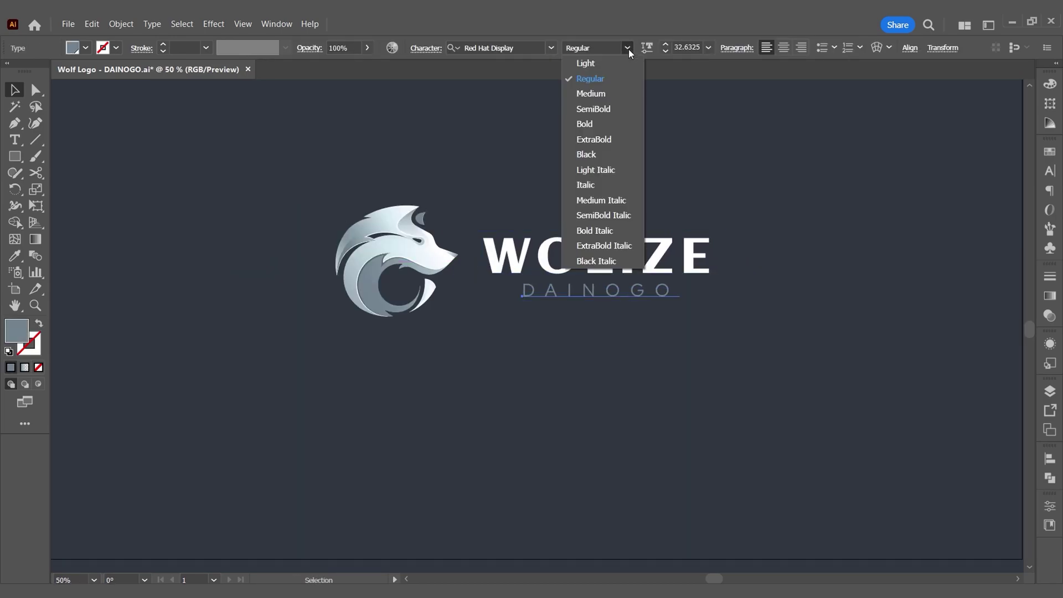
{"action": "left_click", "coordinate": [608, 111]}
{"action": "left_click", "coordinate": [654, 424]}
{"action": "scroll", "coordinate": [517, 212], "scroll_direction": "up", "scroll_amount": 2}
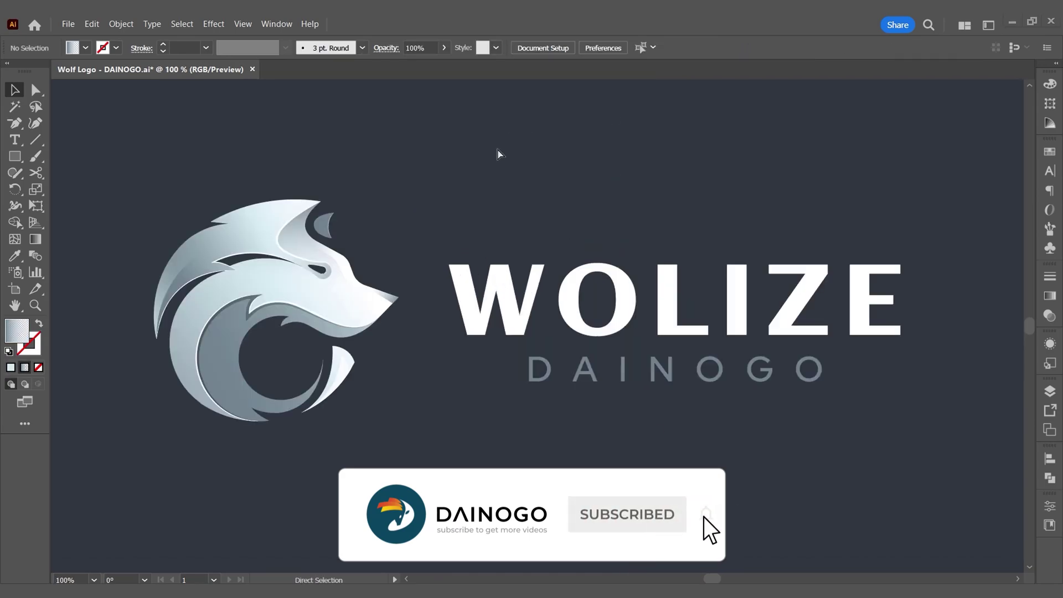